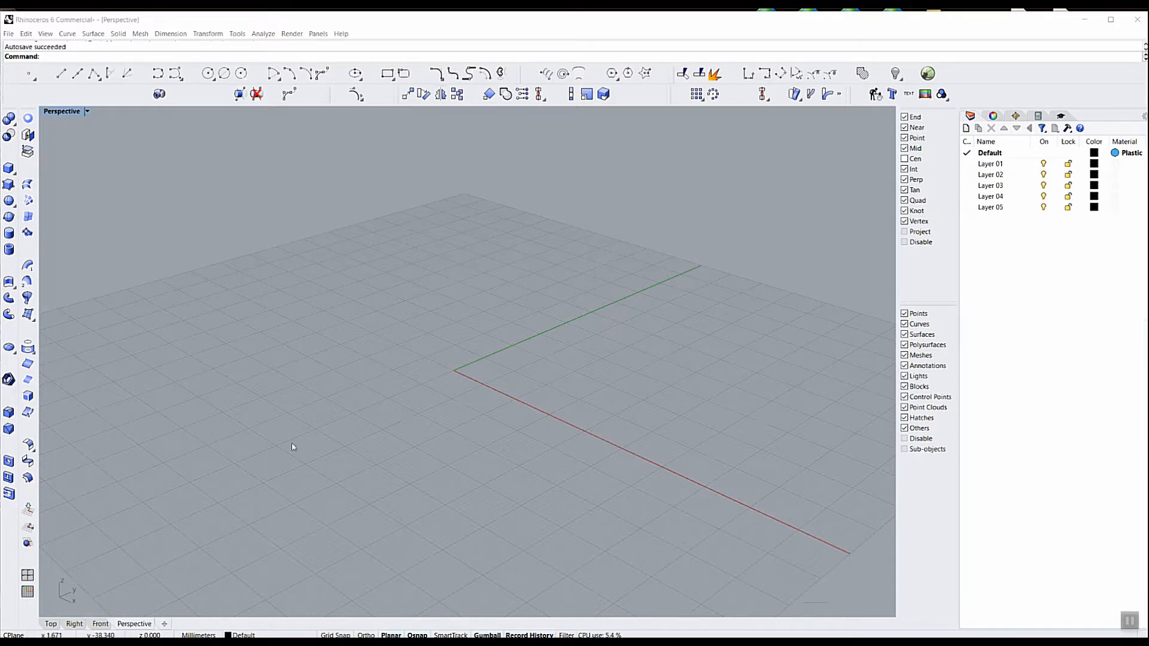
Insert the picture Vic Scroll.jpg in the Top view, about 112 mm wide and 71 mm high
left_click(51, 624)
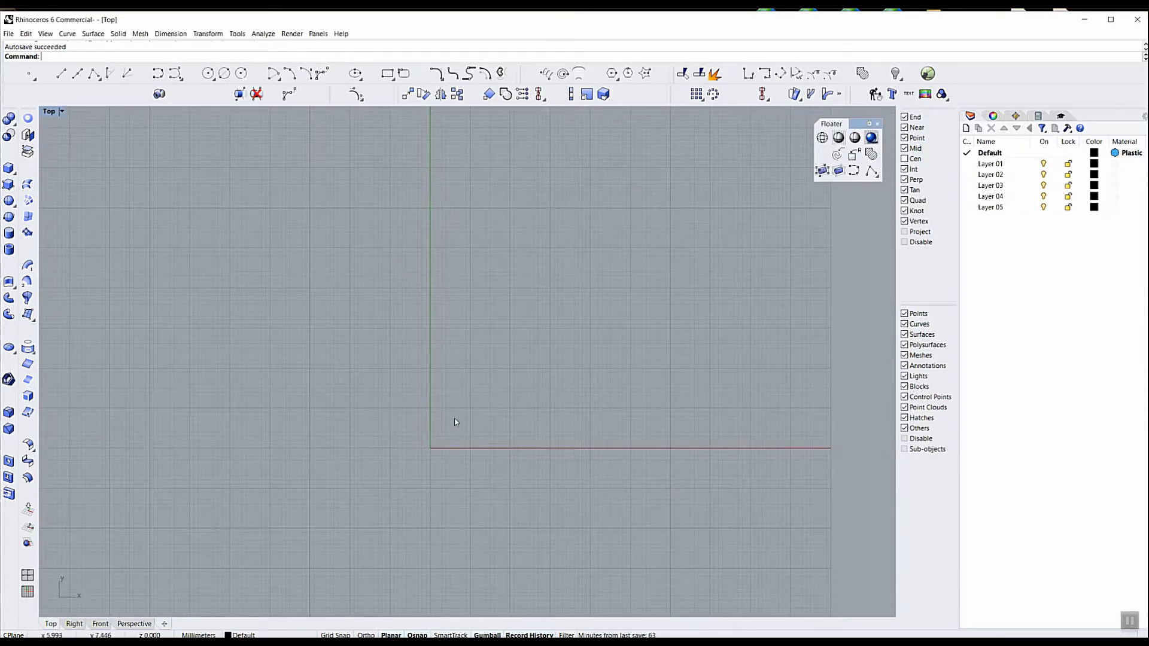
left_click(925, 95)
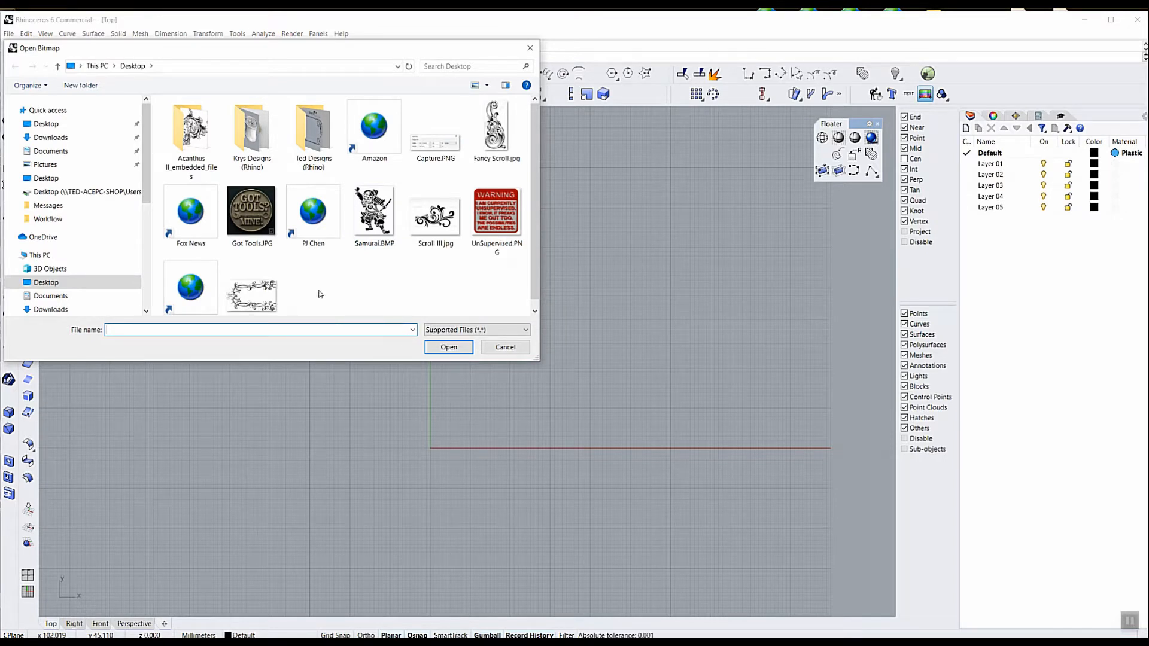
double_click(257, 298)
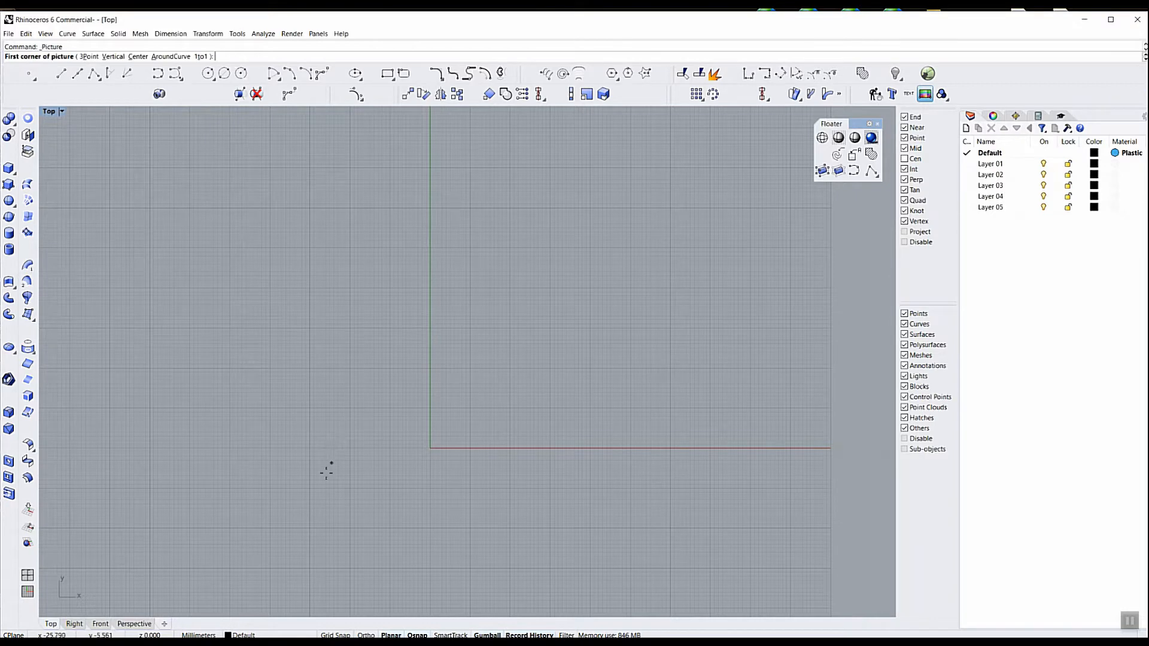
left_click(317, 490)
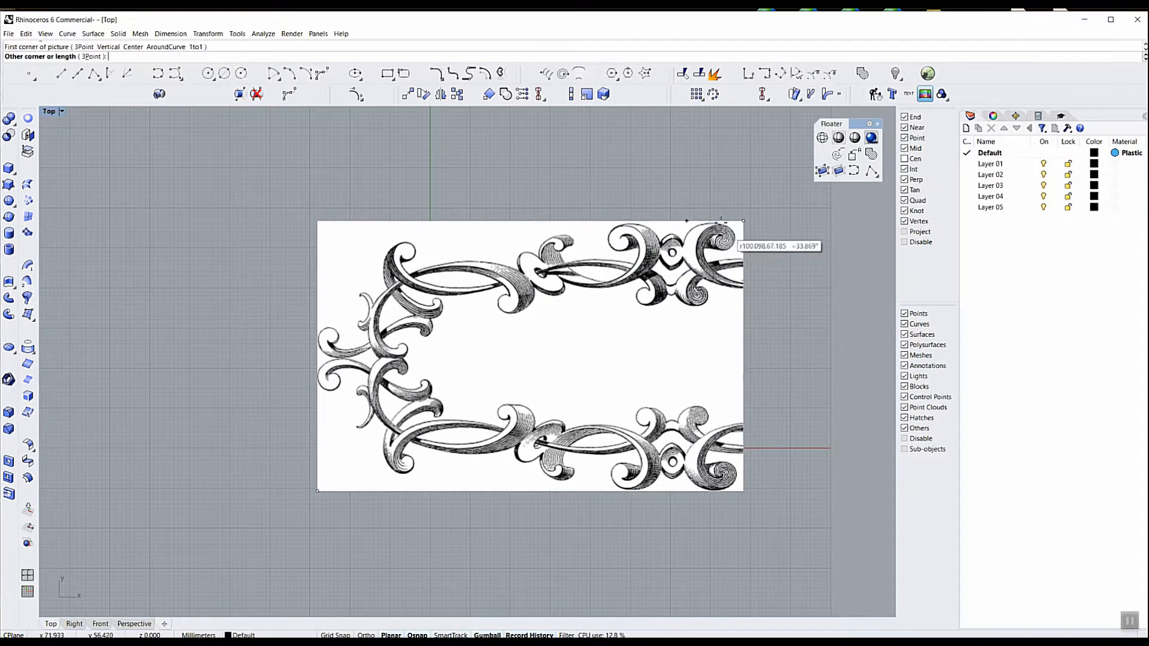
left_click(765, 204)
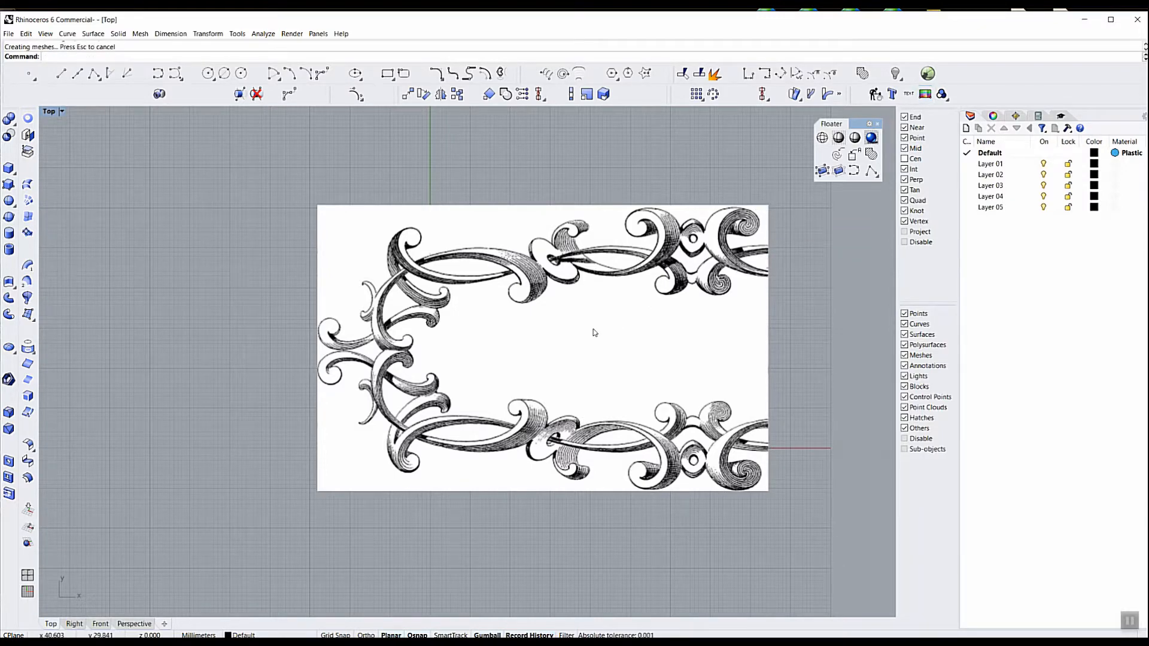
Move the scroll picture so its center sits on the construction plane origin
scroll(601, 326, "down", 3)
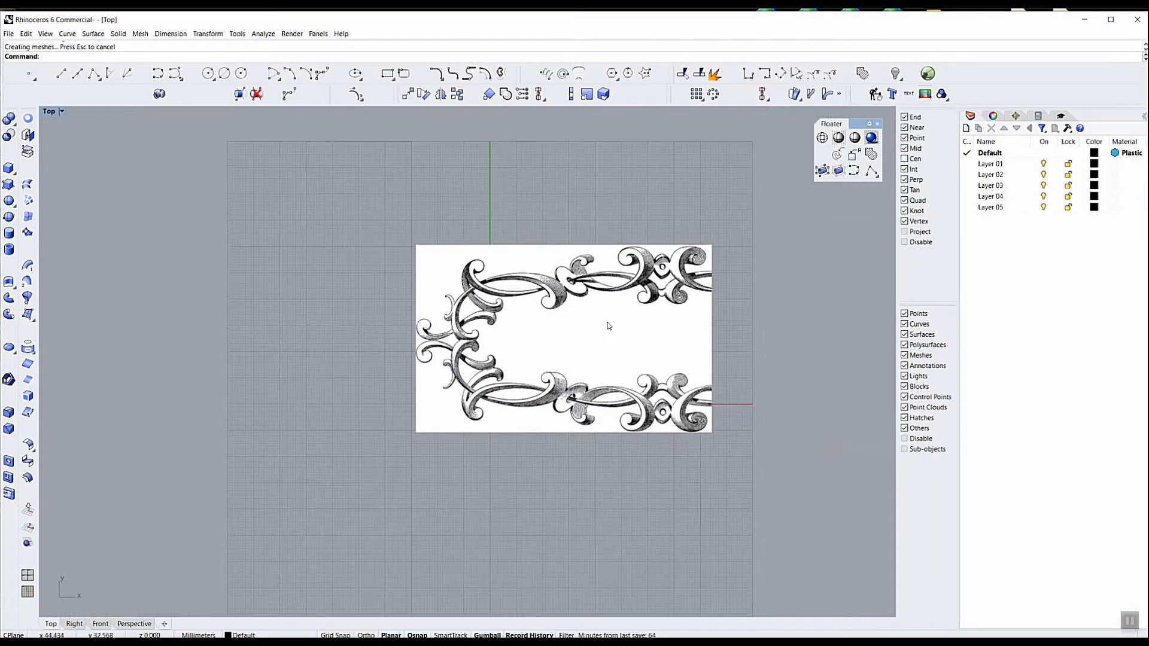
left_click(608, 331)
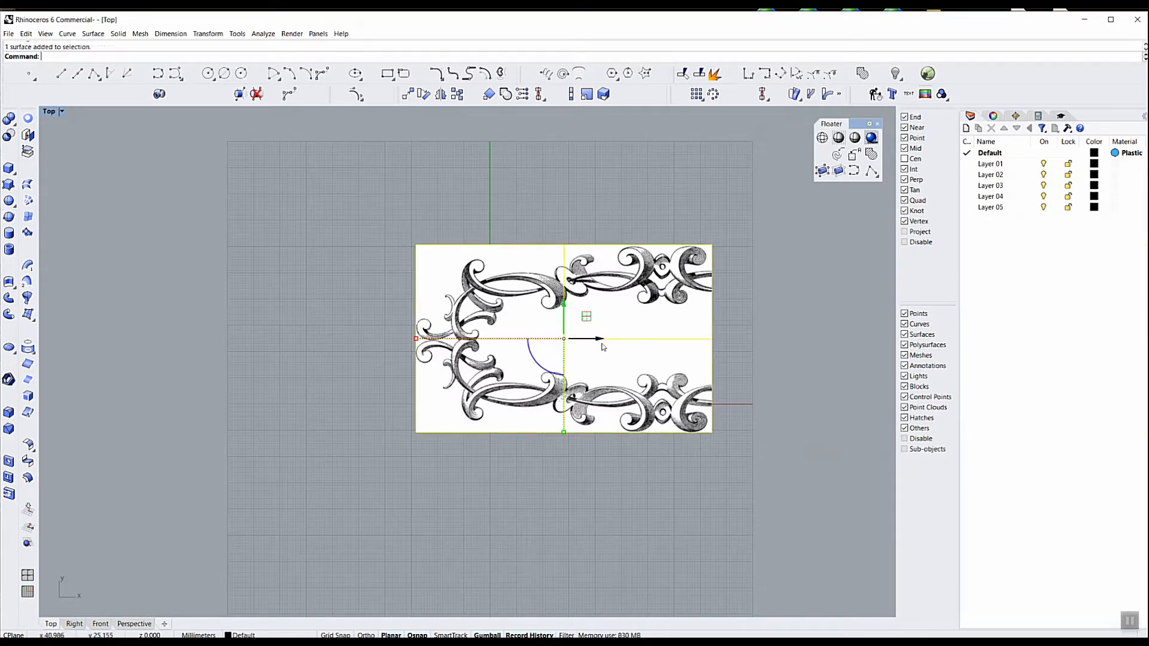
left_click_drag(600, 341, 532, 316)
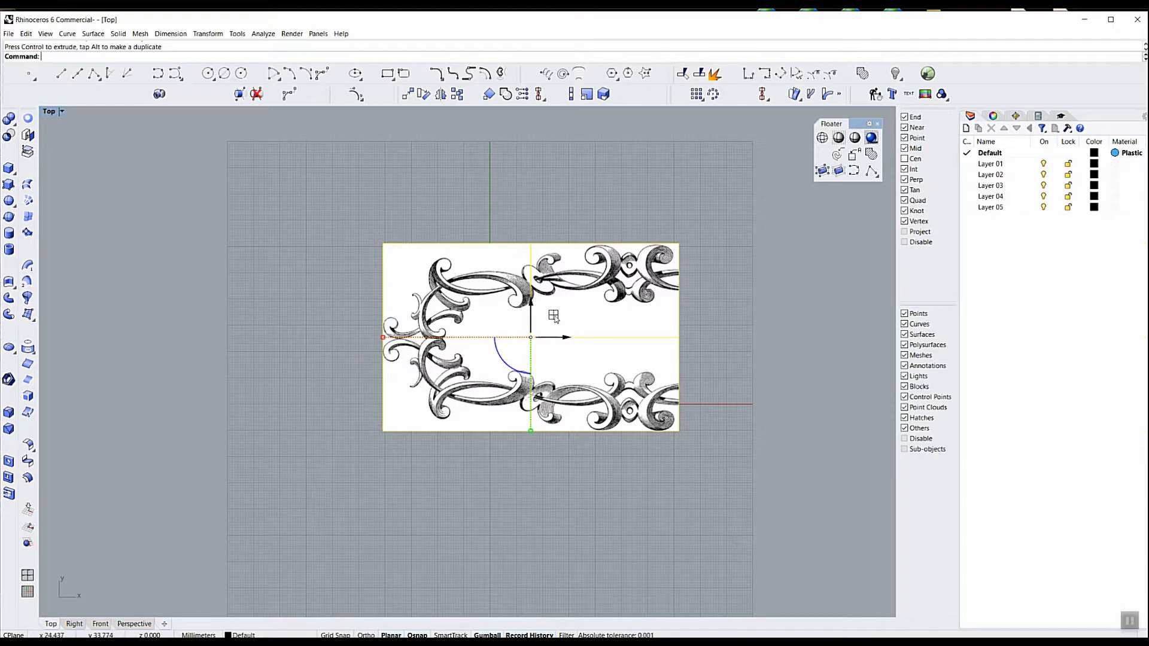
left_click_drag(554, 317, 512, 377)
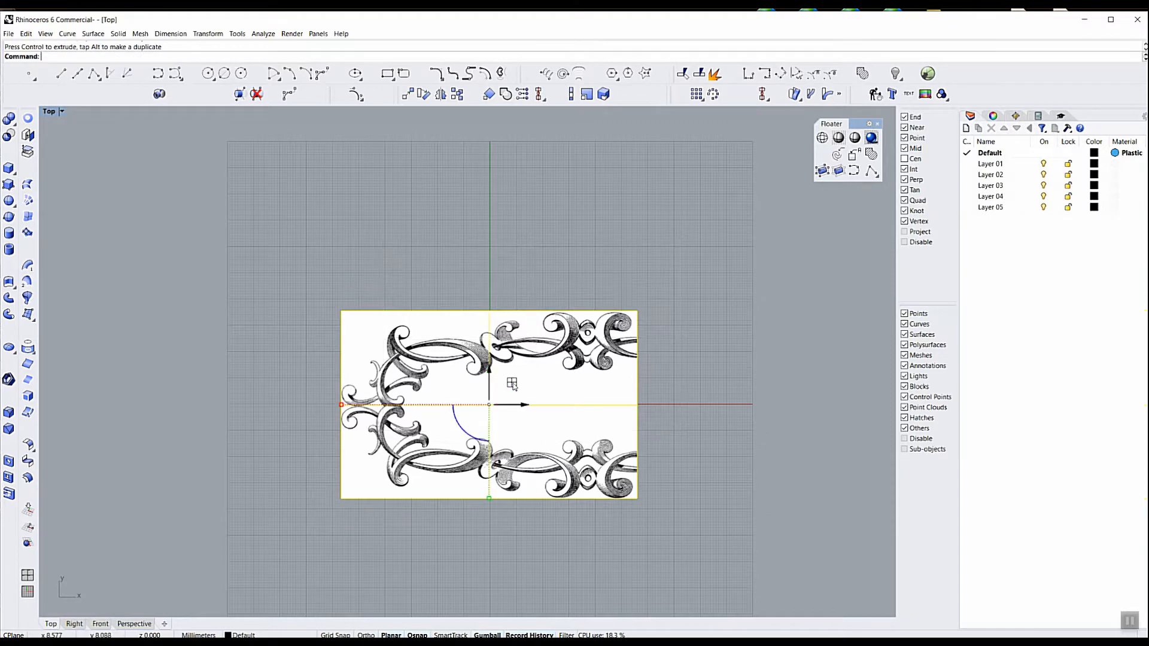
scroll(428, 515, "up", 4)
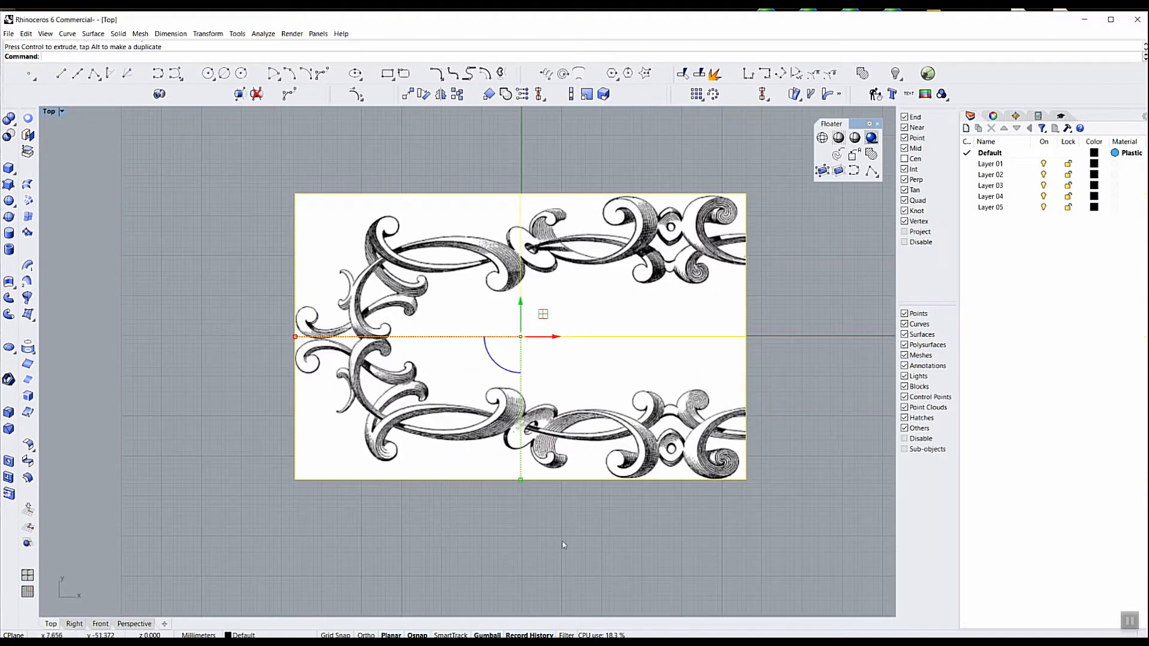
left_click(590, 540)
Set the scroll picture's material object transparency to roughly two-thirds
left_click(698, 333)
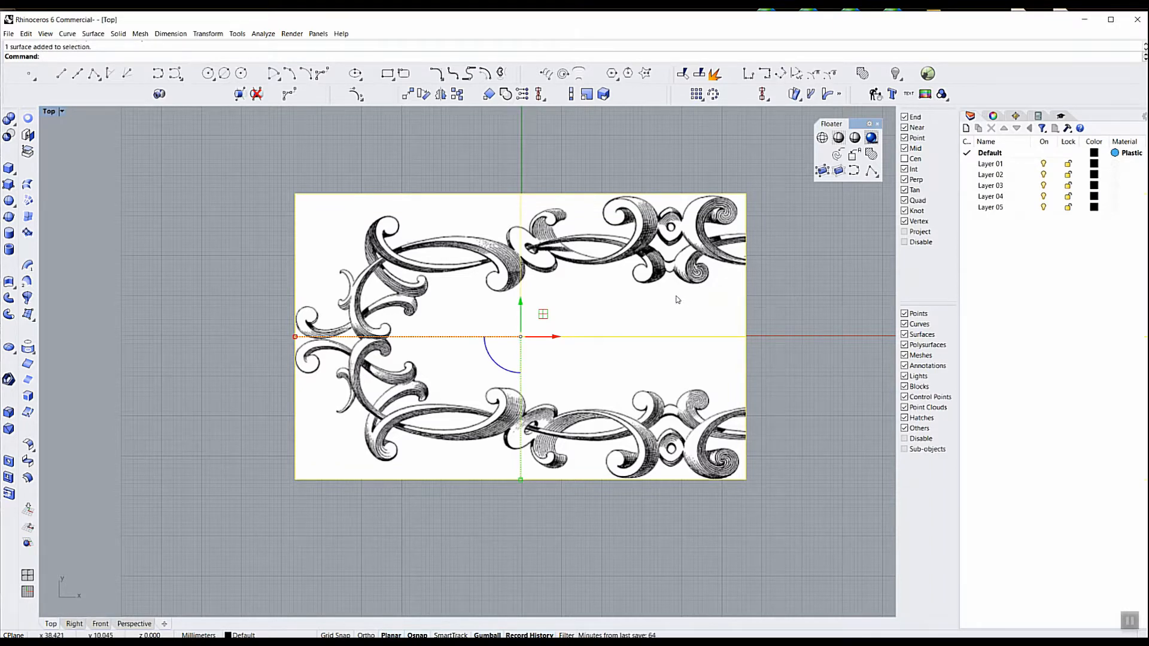
left_click(994, 117)
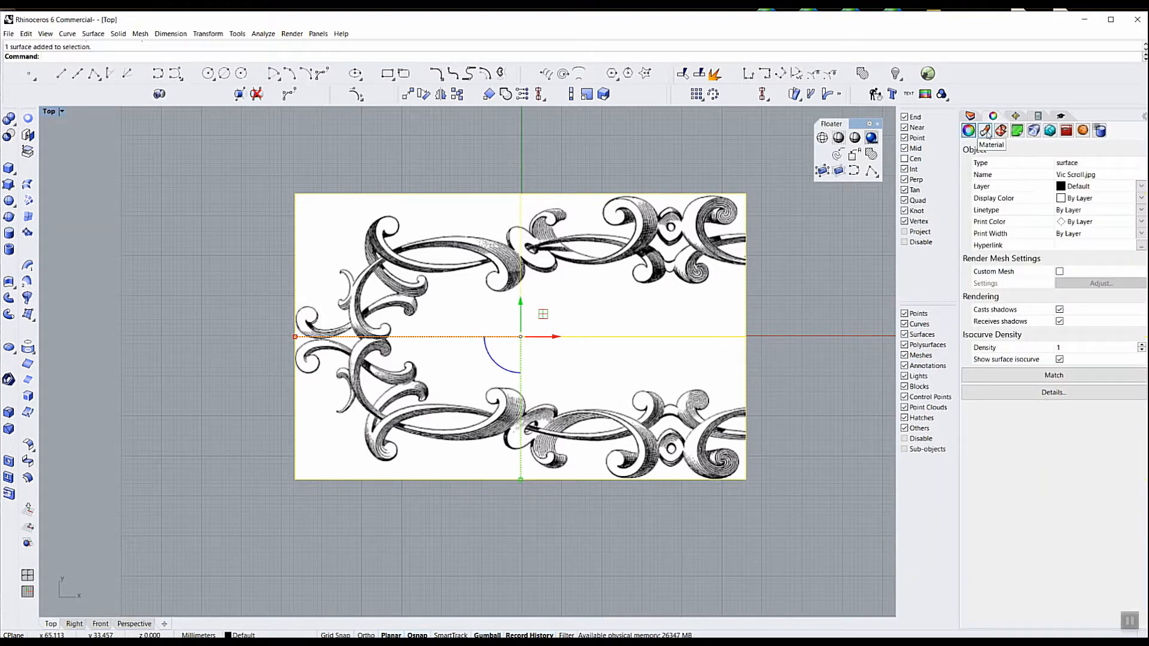
left_click(985, 131)
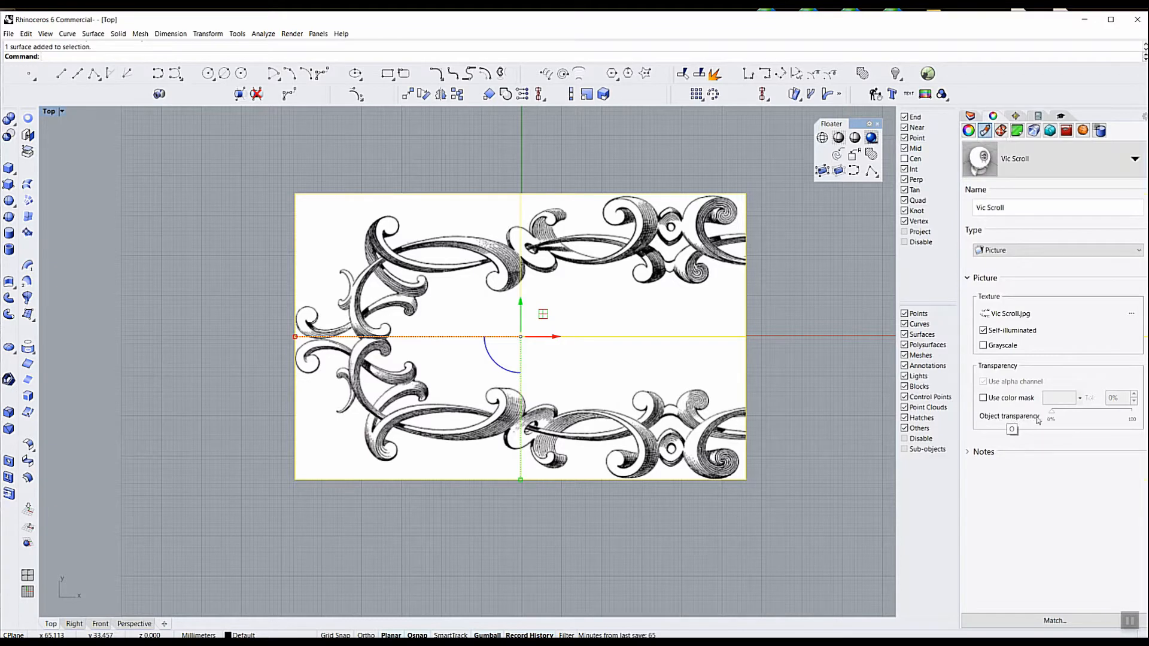
left_click_drag(1052, 414, 1104, 415)
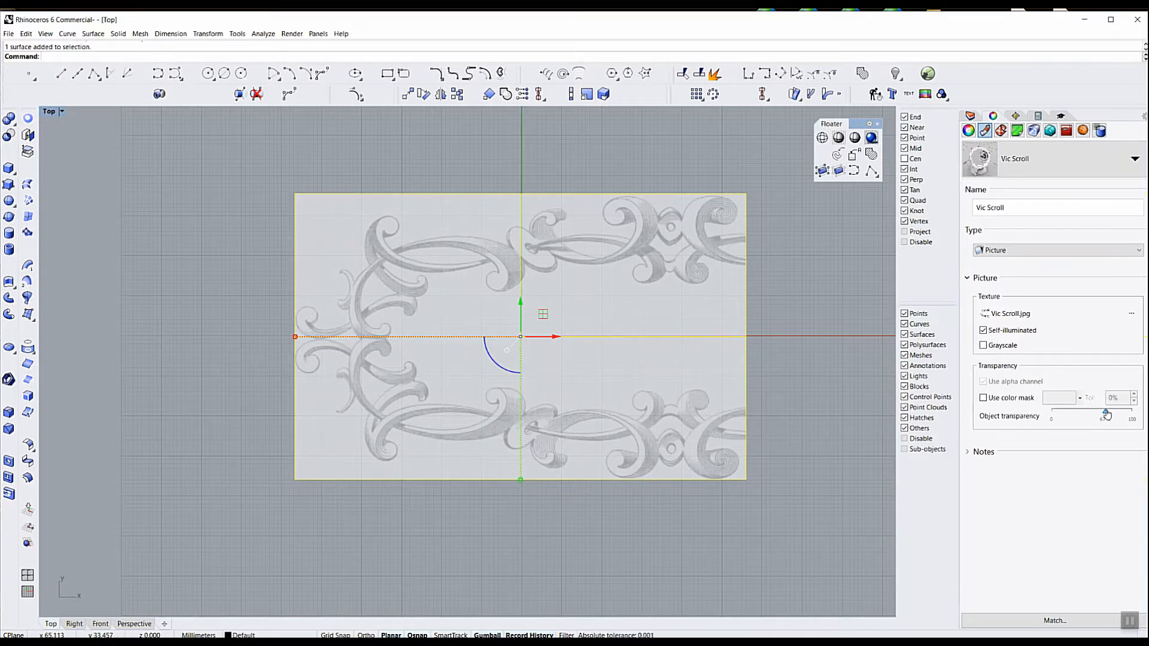
left_click(777, 357)
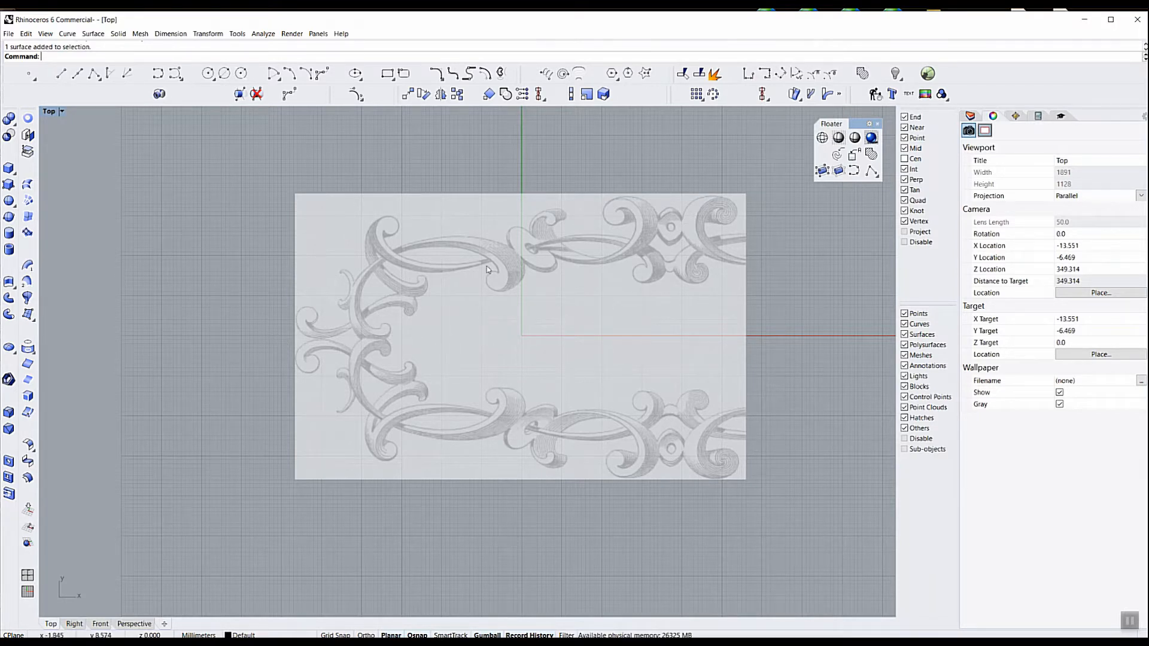
Draw a vertical line from the top of the upper eye ornament down through the lower one, ending below the picture's lower edge
left_click(60, 73)
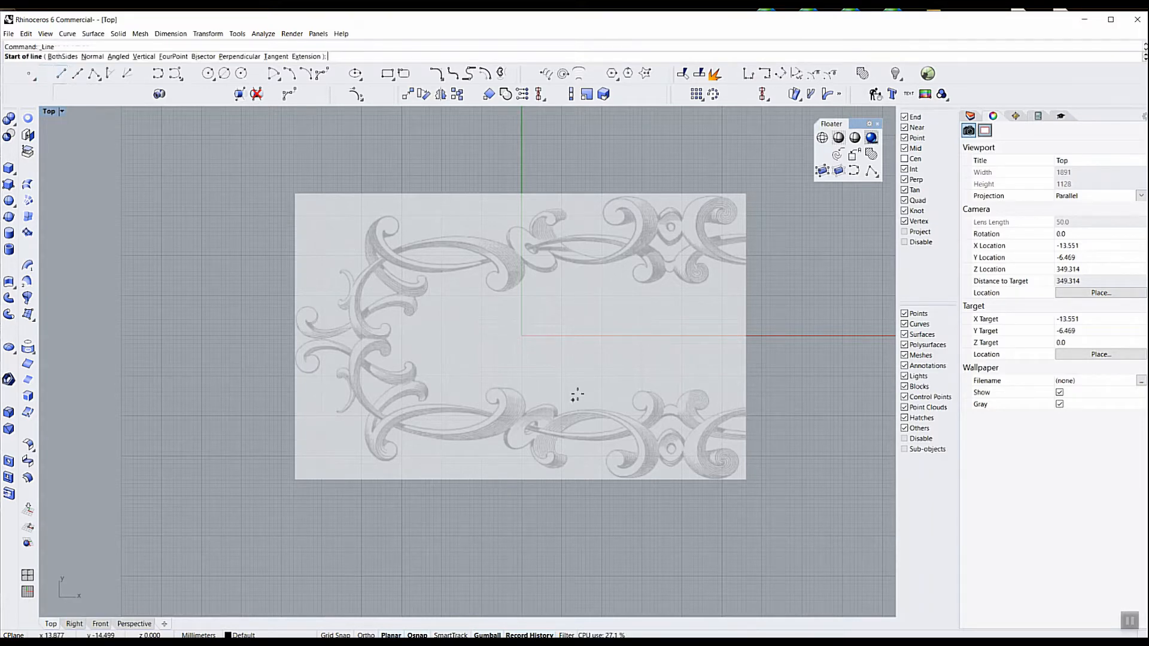
scroll(696, 204, "up", 5)
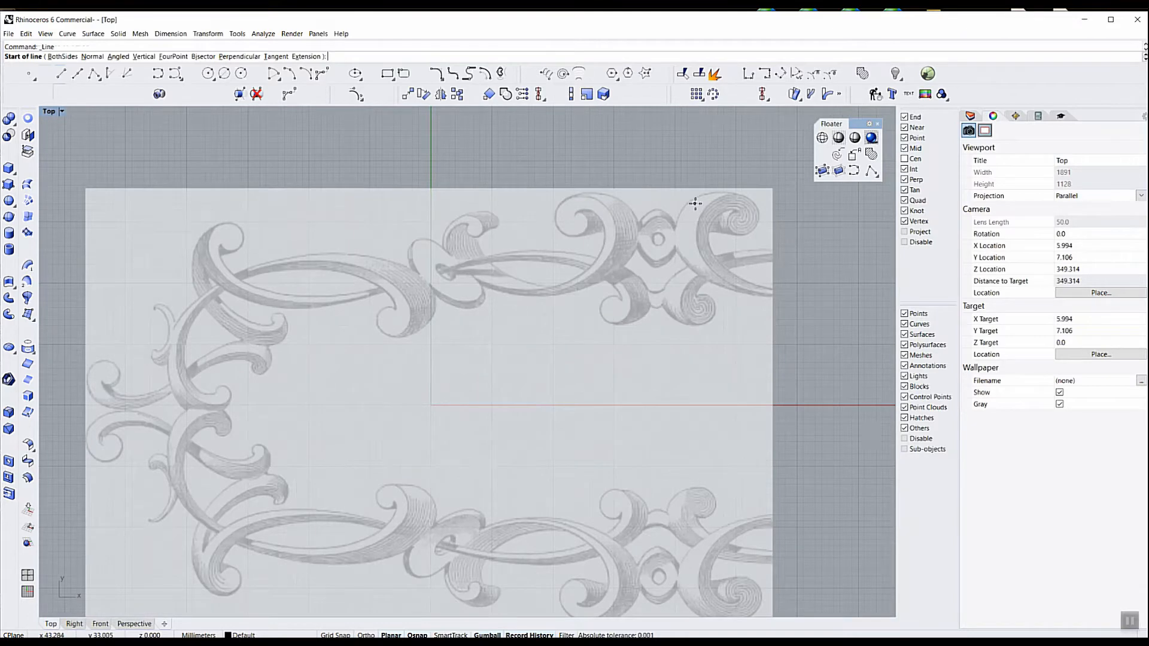
left_click(640, 224)
scroll(639, 223, "down", 5)
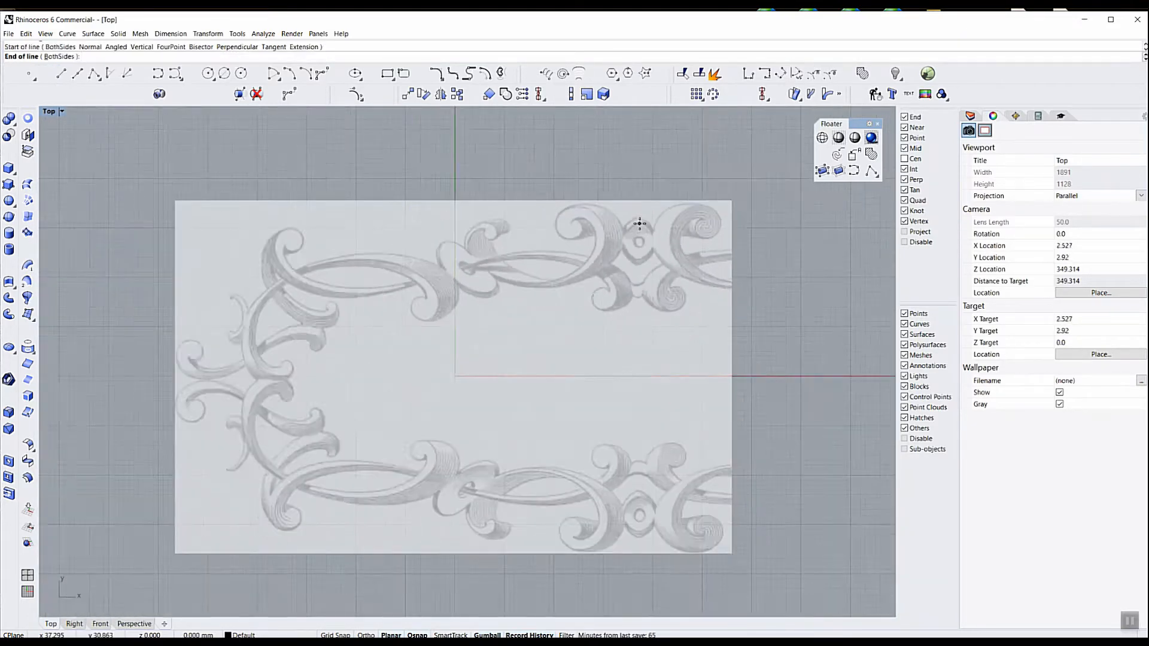
key("shift")
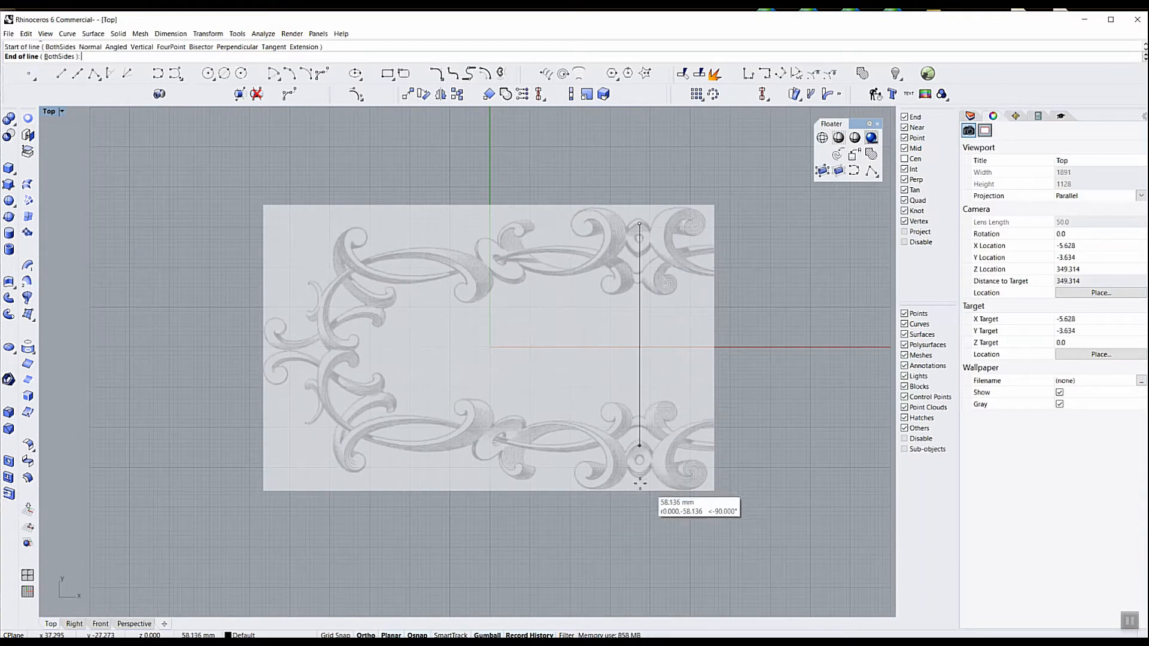
left_click(639, 518)
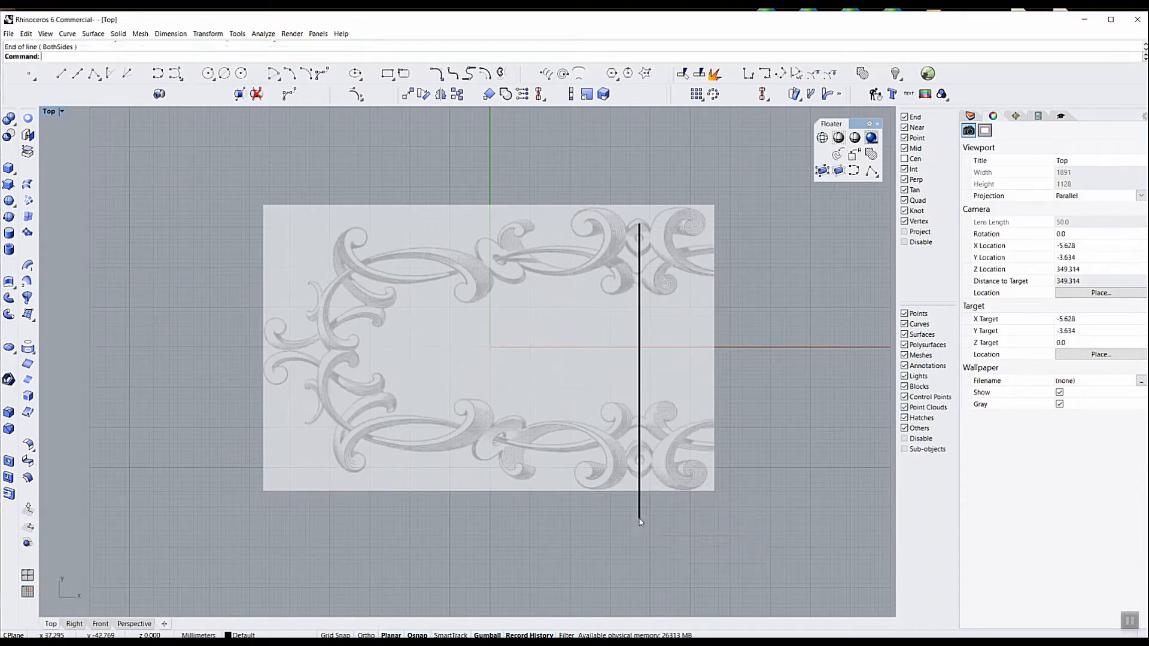
Extend the vertical line straight up past the picture's upper edge by moving its upper control point
left_click(641, 236)
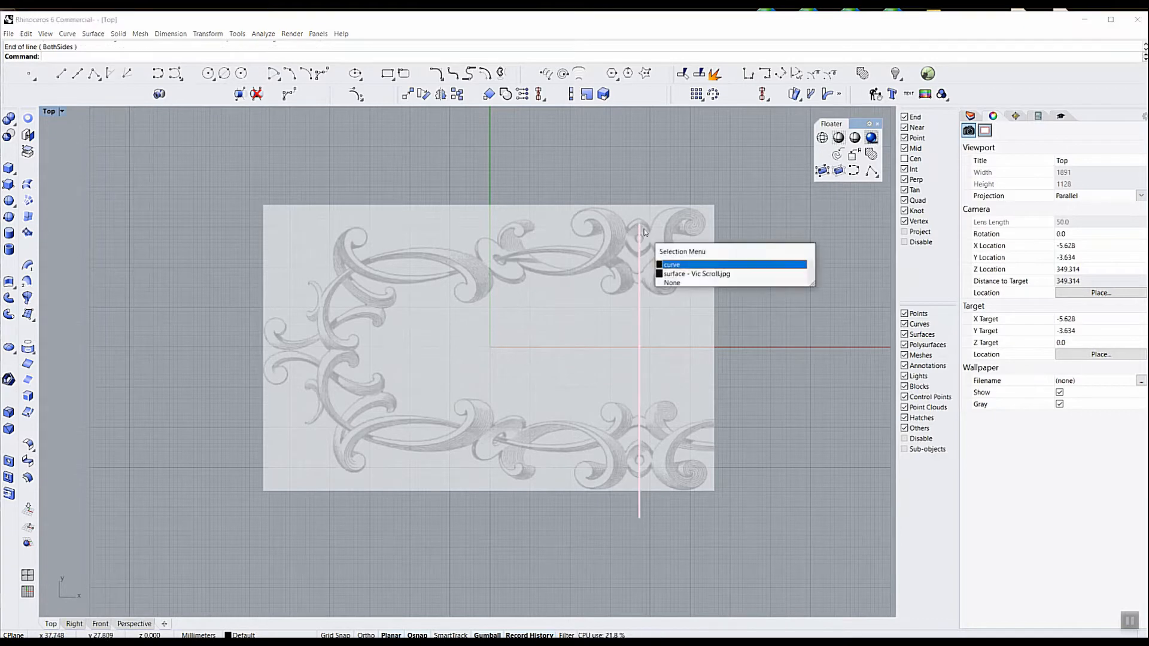
left_click(678, 267)
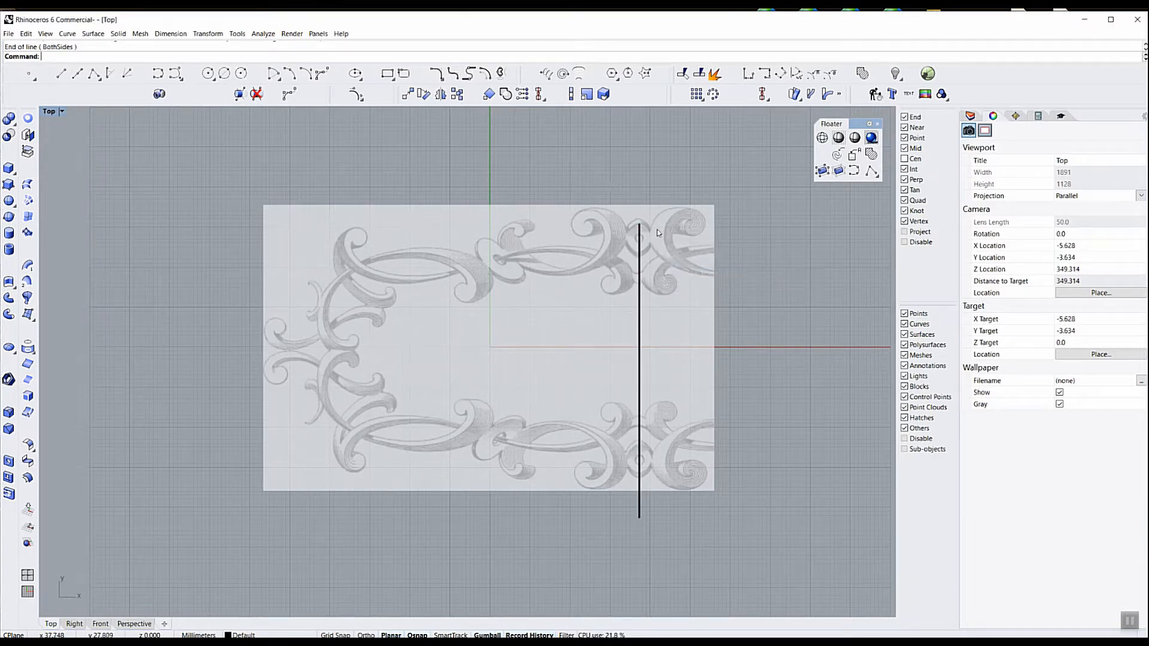
left_click(636, 222)
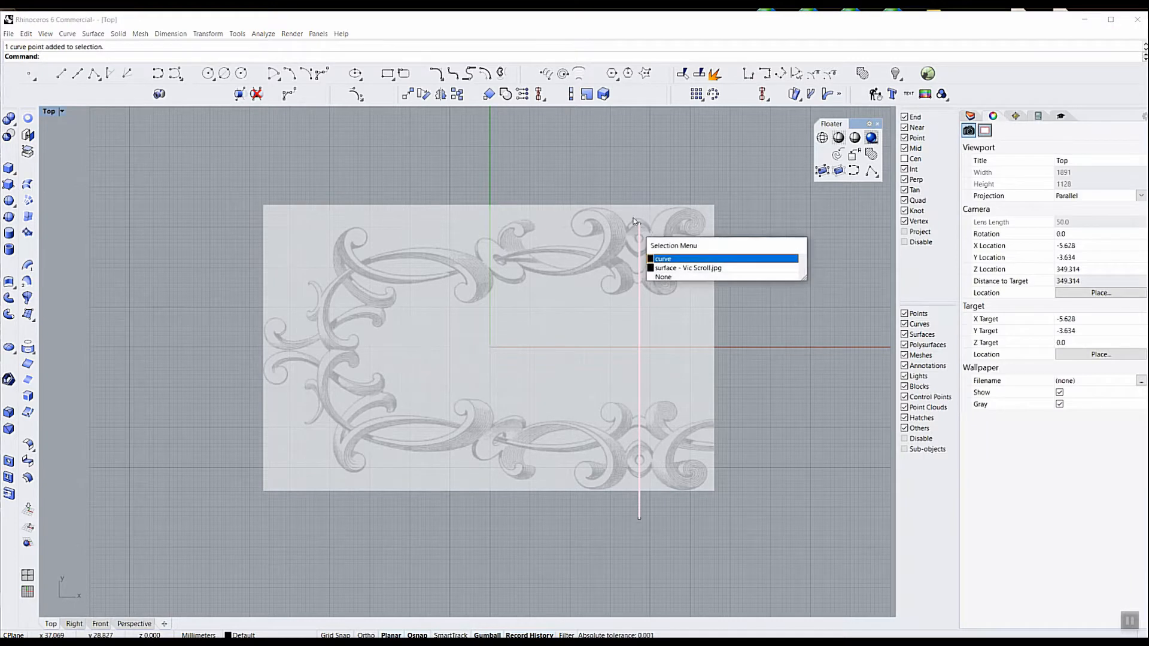
left_click(680, 261)
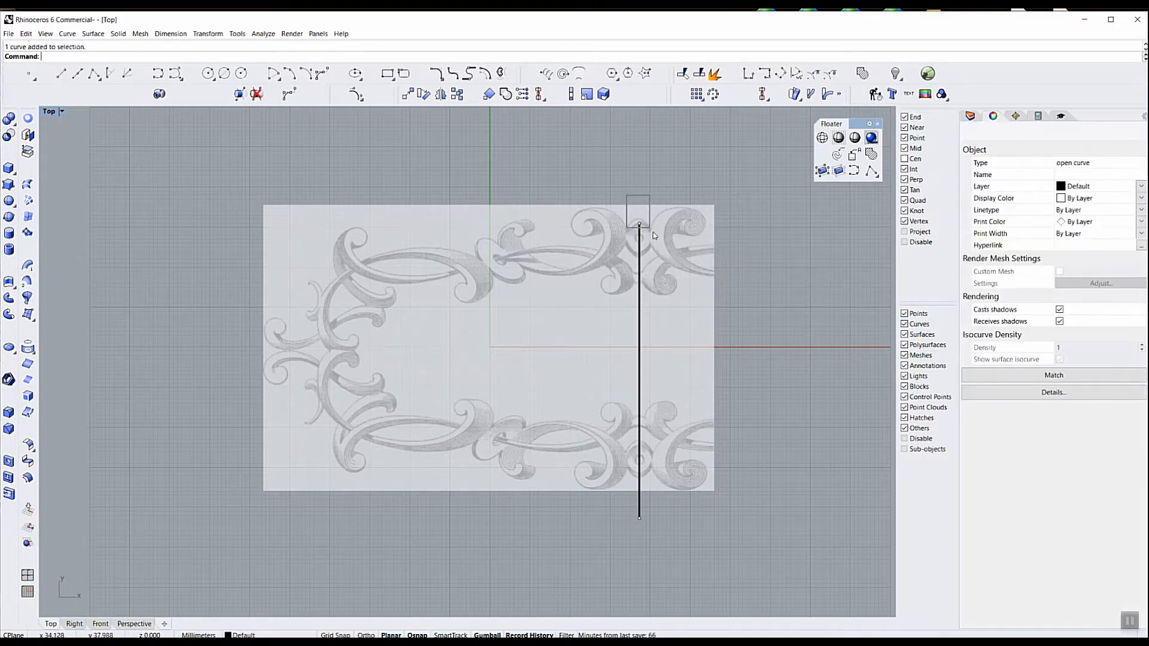
left_click_drag(640, 189, 631, 141)
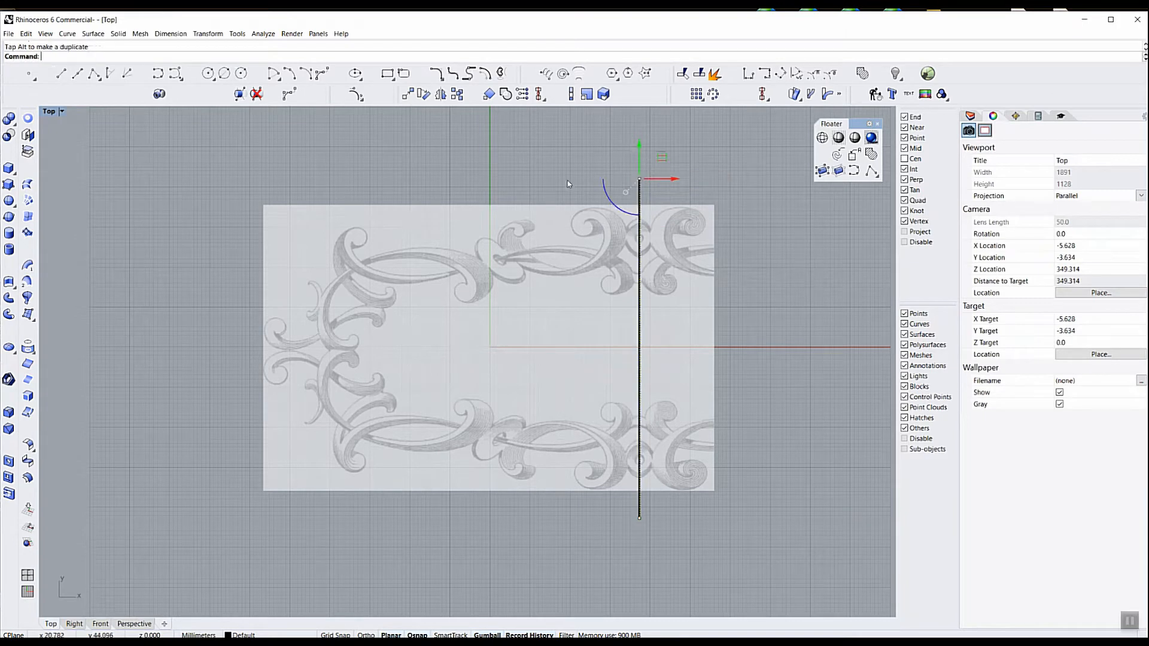
left_click(532, 173)
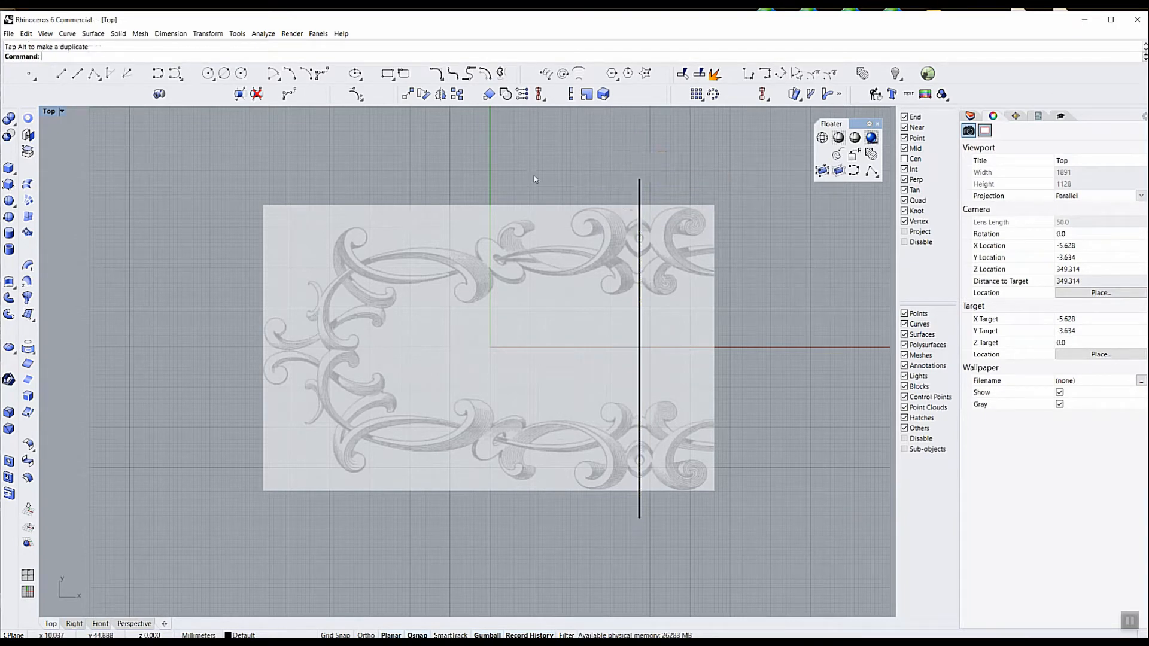
Draw a horizontal line from its midpoint between the two leftmost scrolls, reaching about 120 mm to each side across the picture
left_click(80, 76)
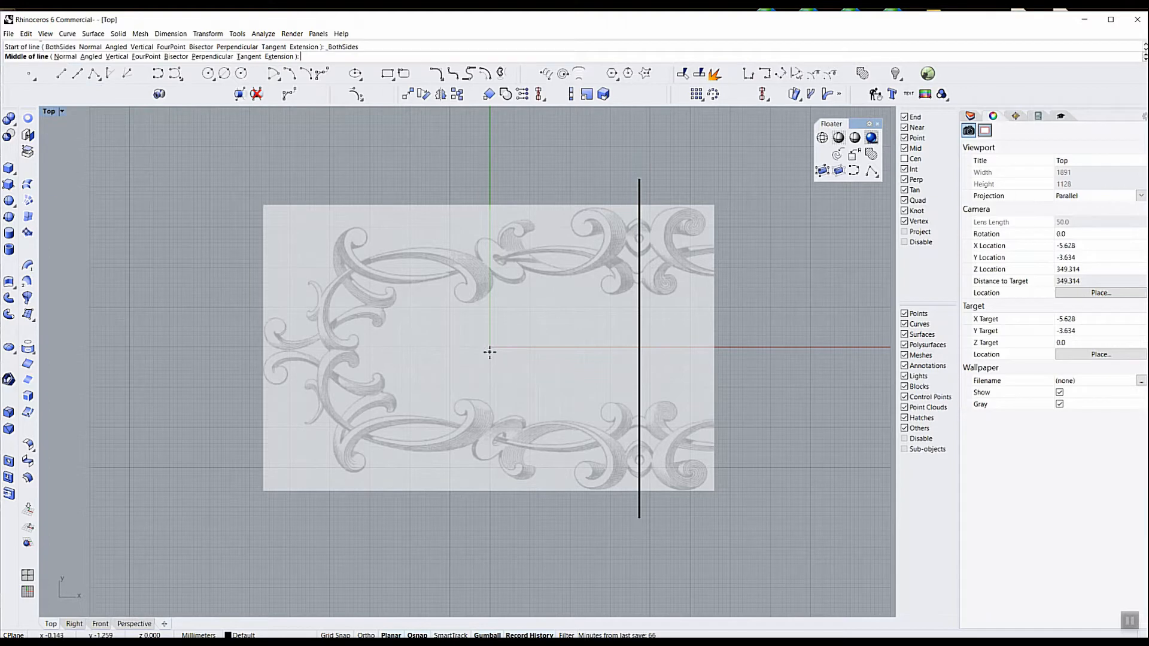
scroll(281, 352, "up", 2)
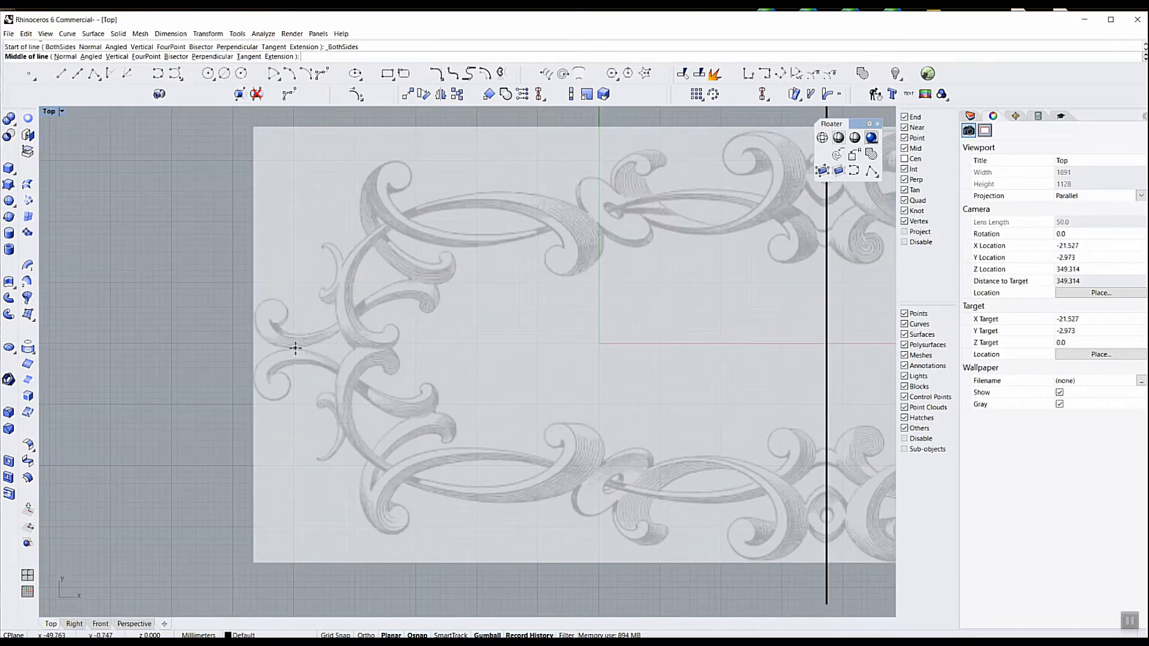
left_click(295, 348)
scroll(295, 348, "down", 2)
key("shift")
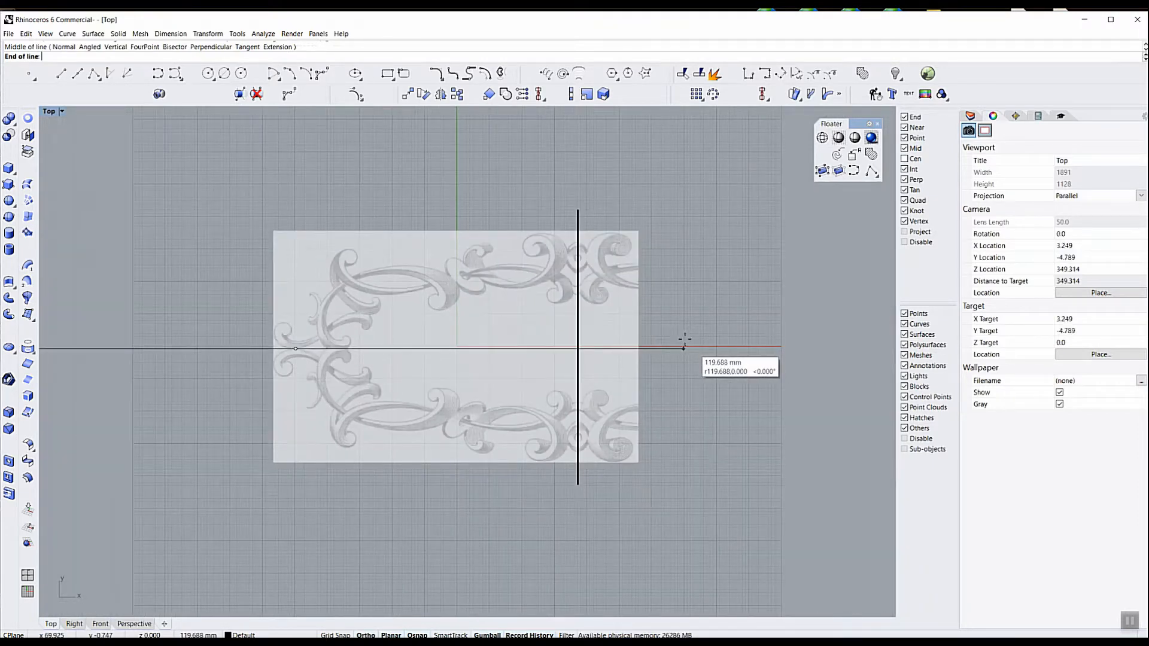
left_click(684, 339)
Trim the picture with the two lines, removing everything right of the vertical line and below the horizontal line
scroll(684, 339, "down", 2)
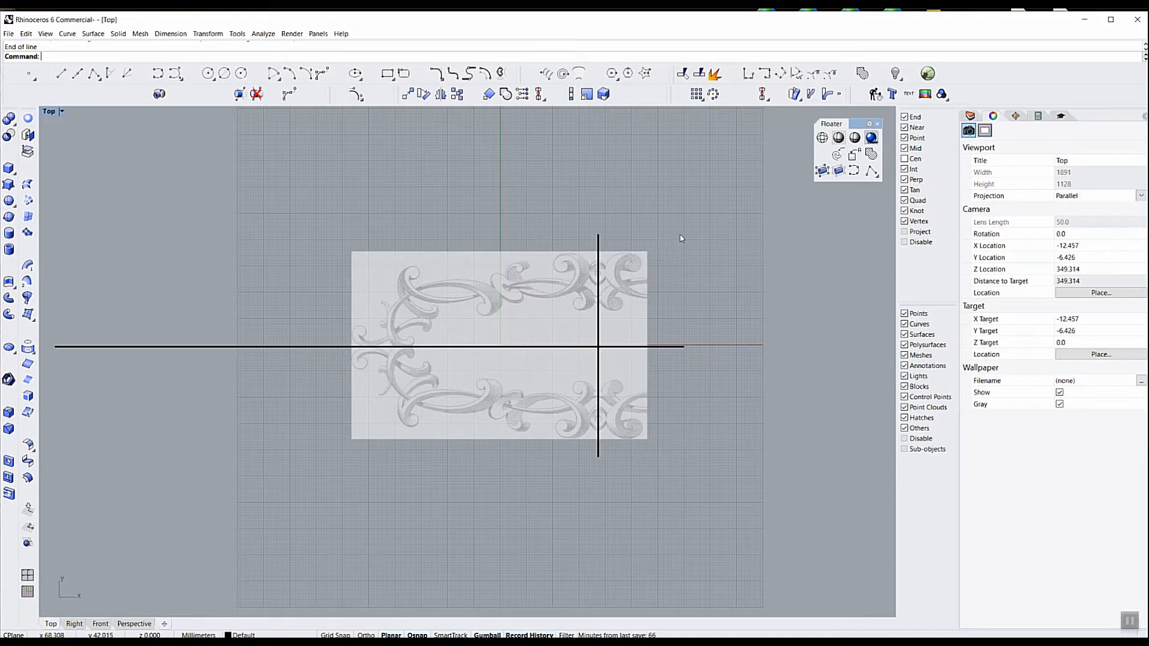
left_click_drag(658, 236, 569, 367)
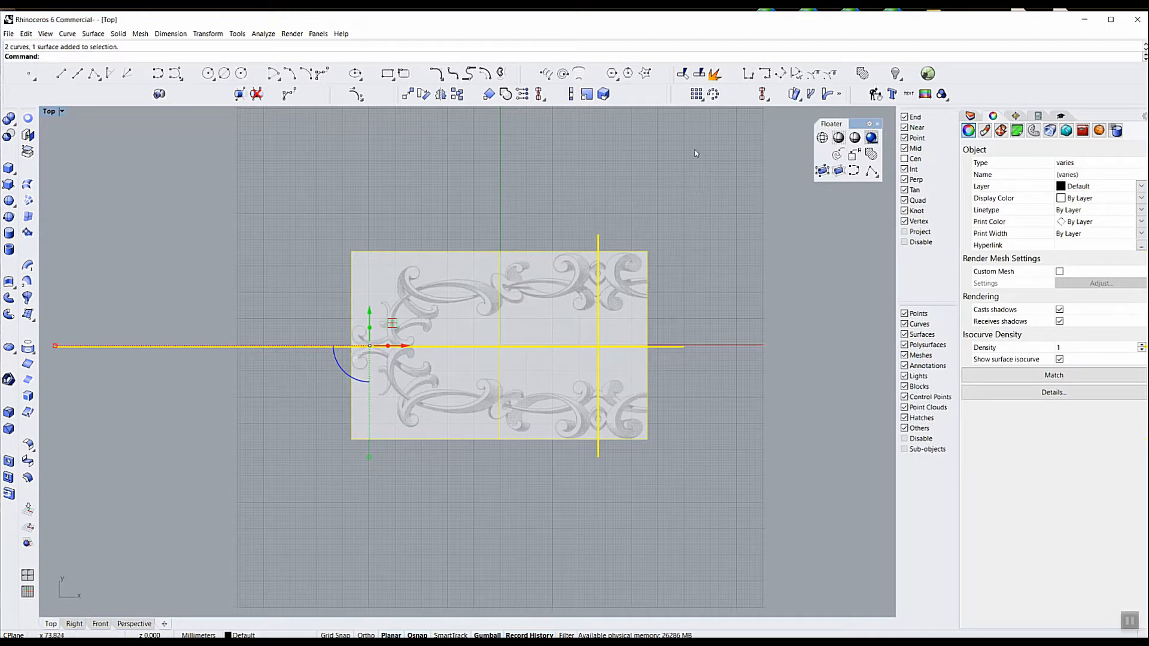
left_click(683, 74)
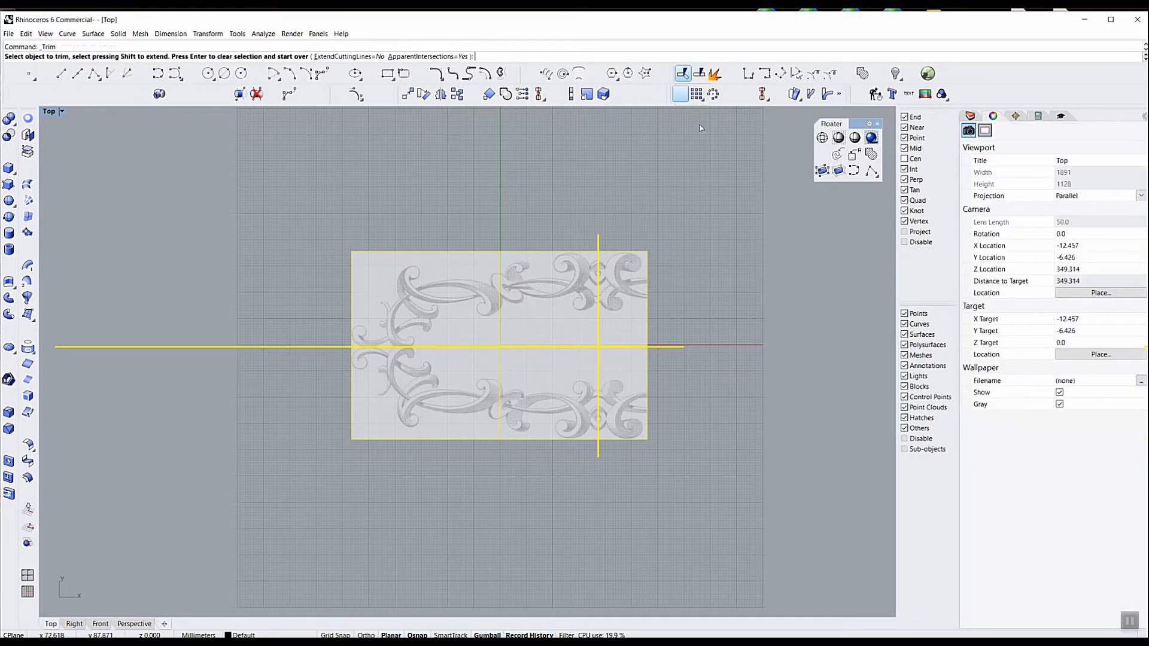
left_click(631, 290)
left_click(633, 383)
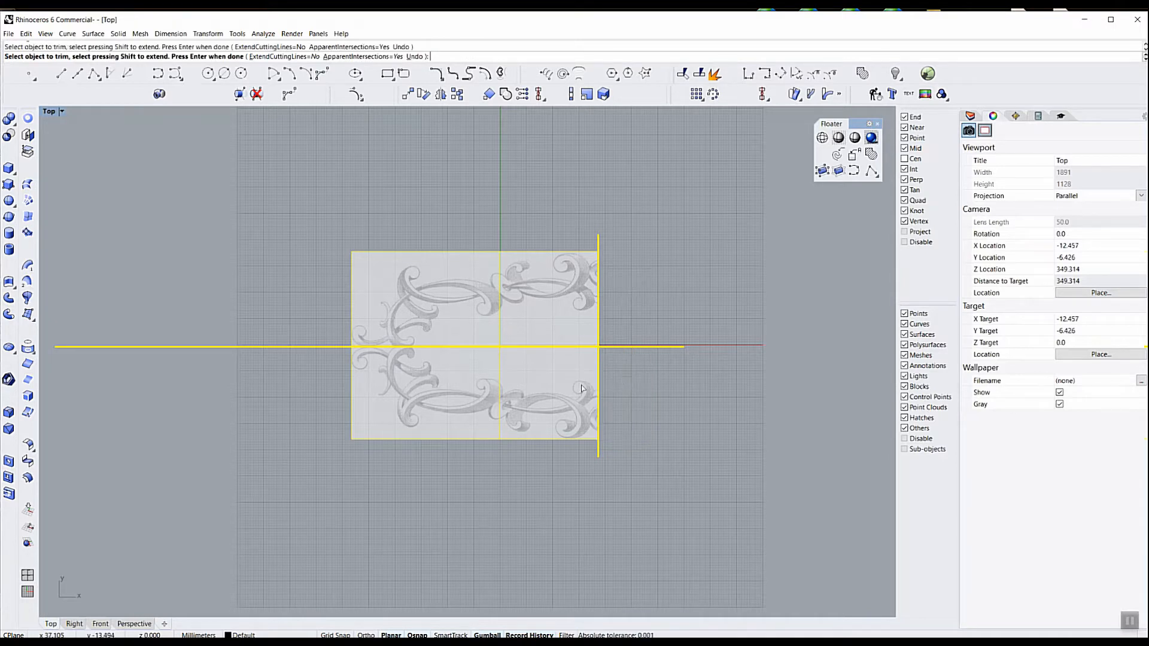
left_click(538, 397)
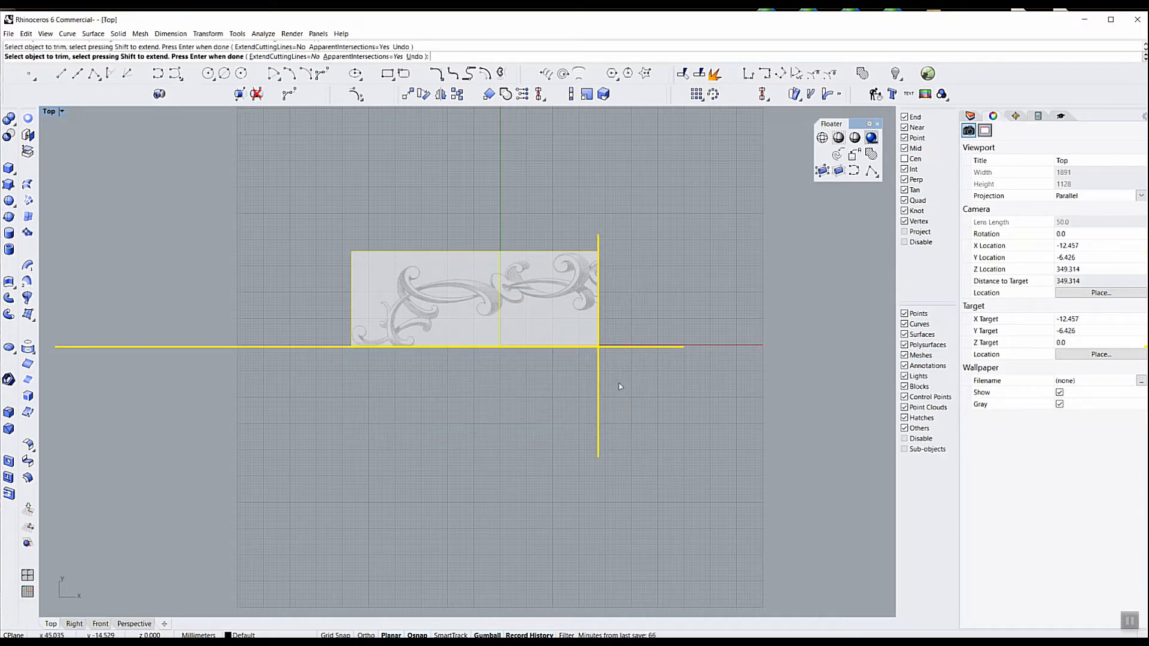
key("Return")
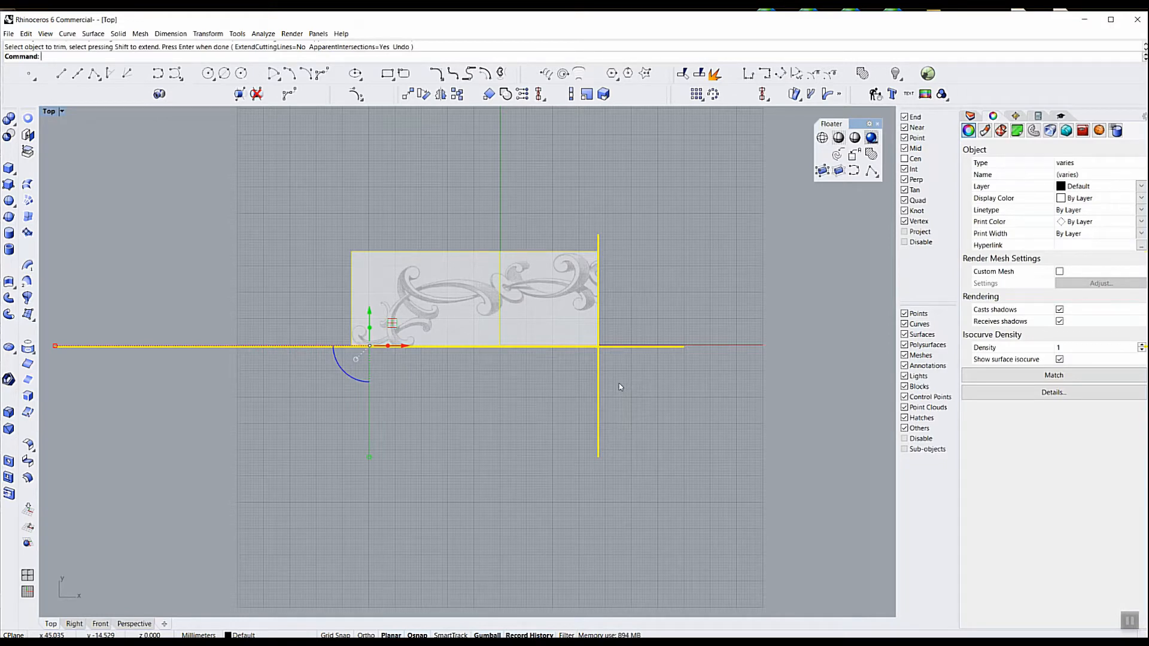
key("Delete")
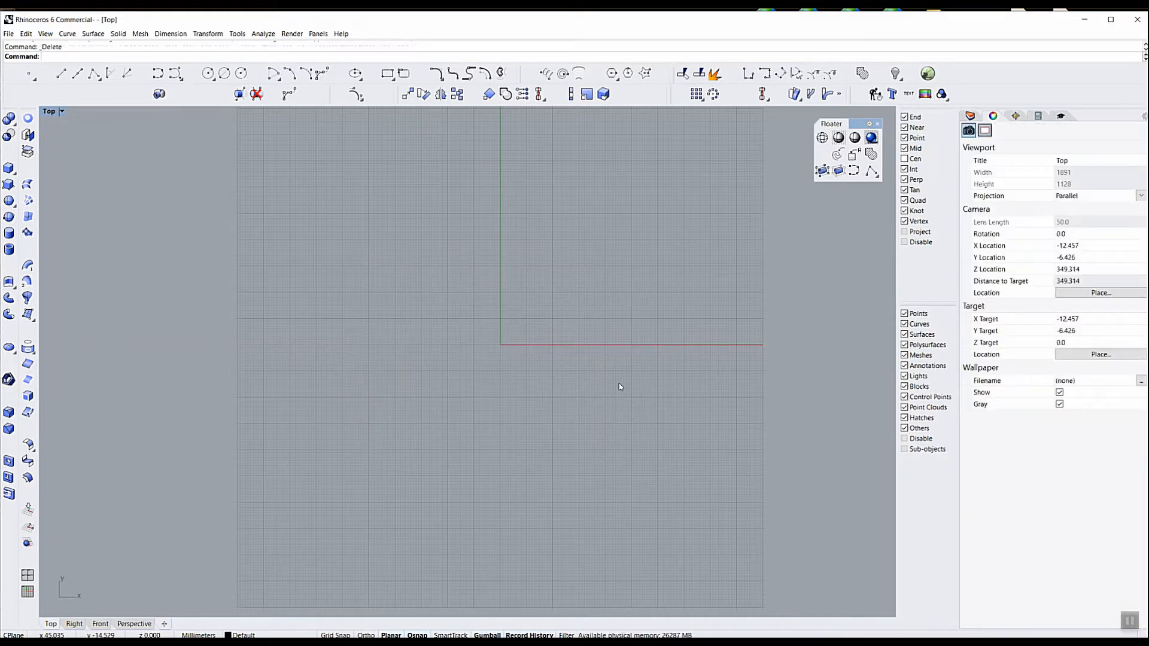
key("ctrl+z")
left_click(631, 386)
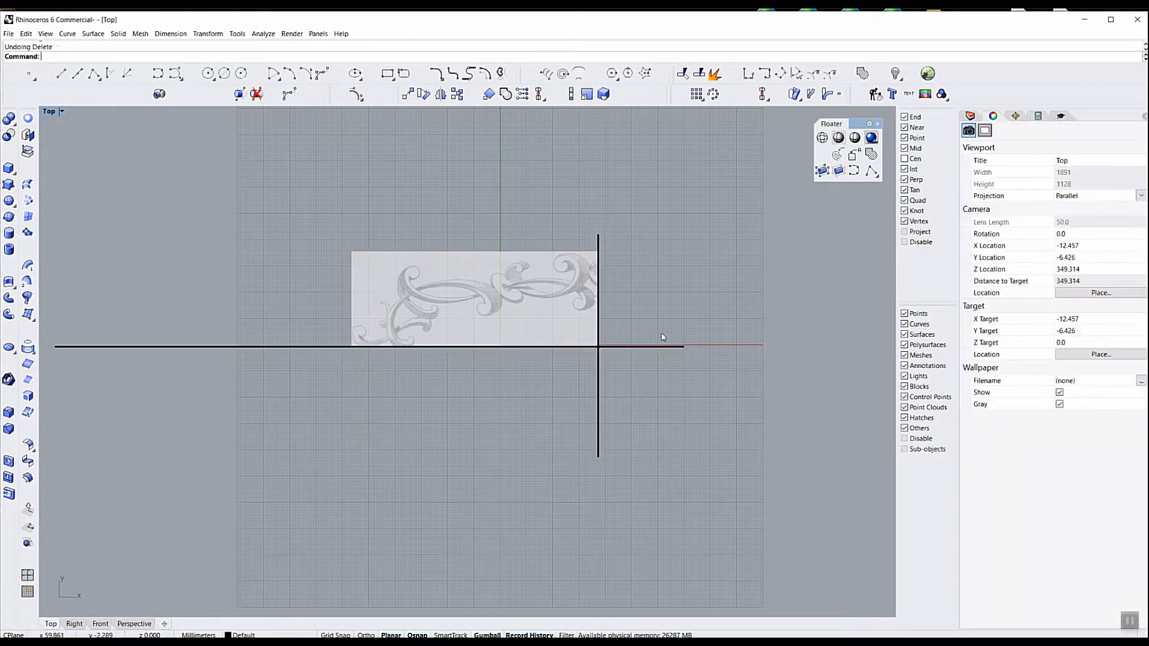
Delete the horizontal and vertical cutting lines, keeping the trimmed picture
left_click_drag(651, 332, 621, 394)
left_click(599, 409, "shift")
key("Delete")
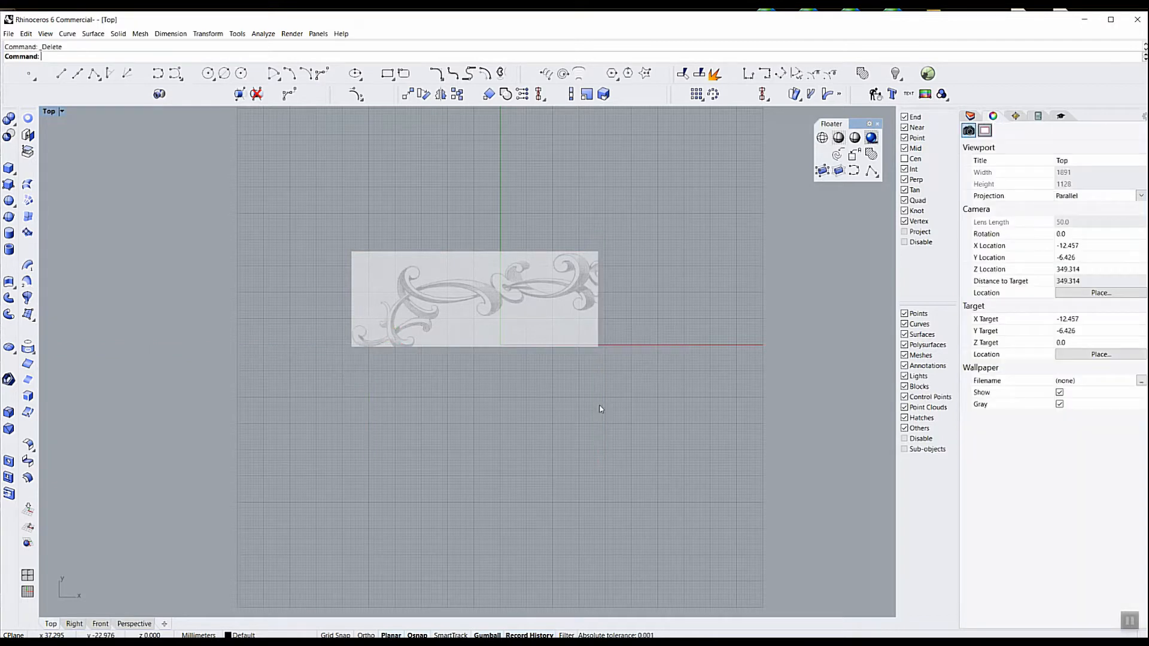
Move the trimmed scroll picture to Layer 05
left_click(535, 293)
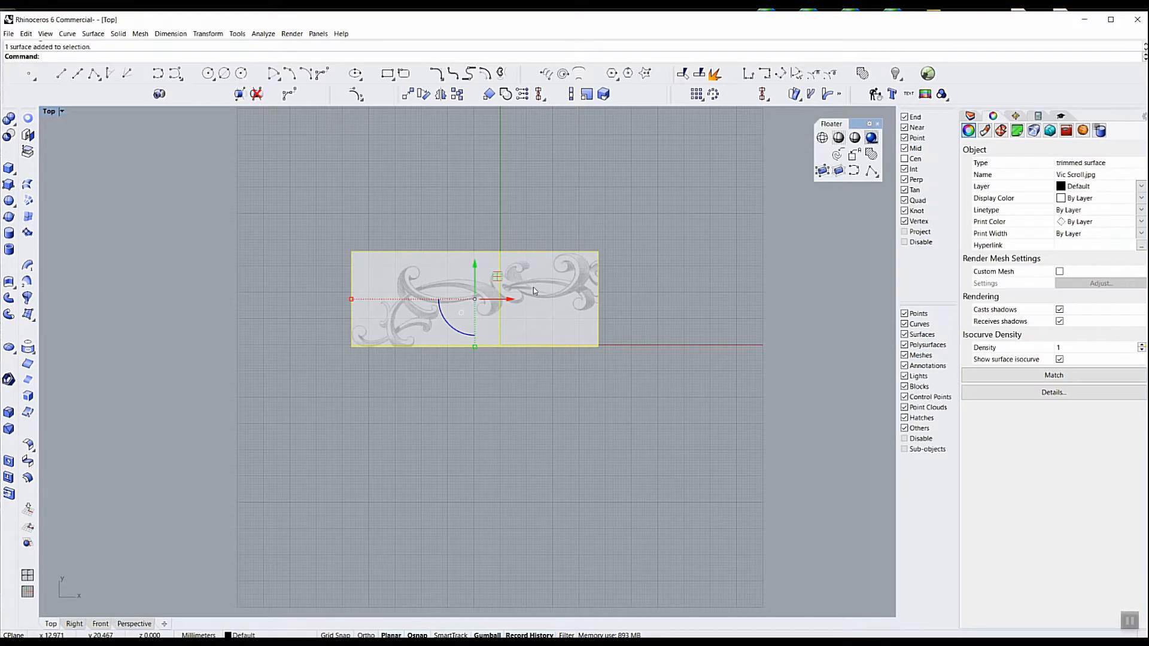
left_click(971, 116)
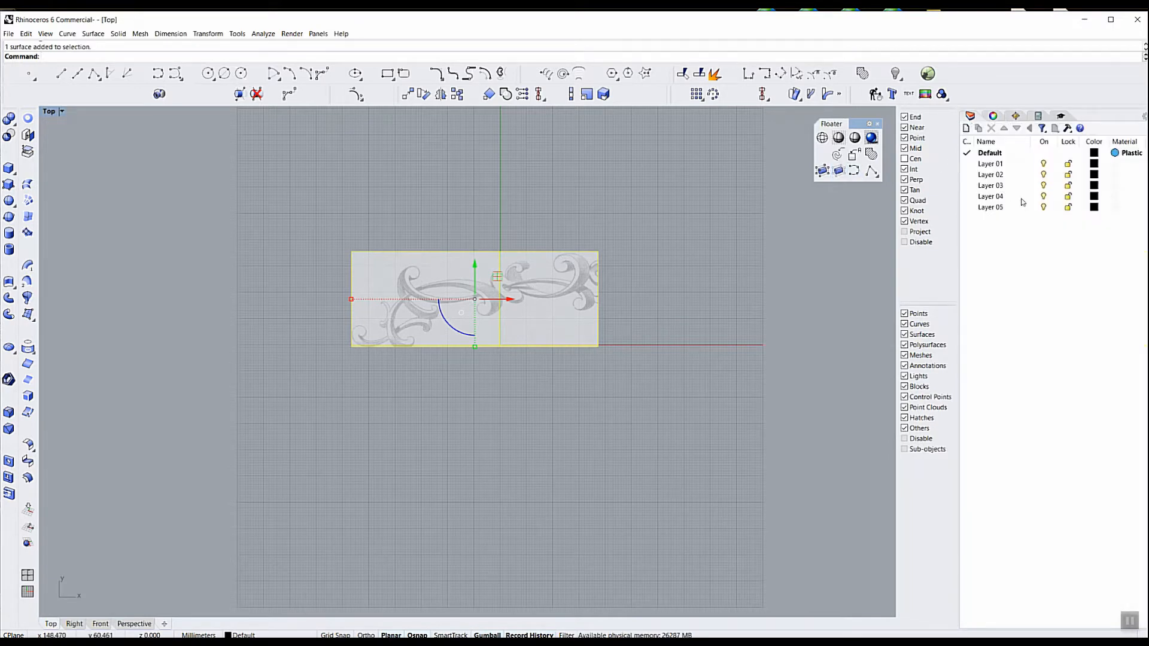
right_click(987, 209)
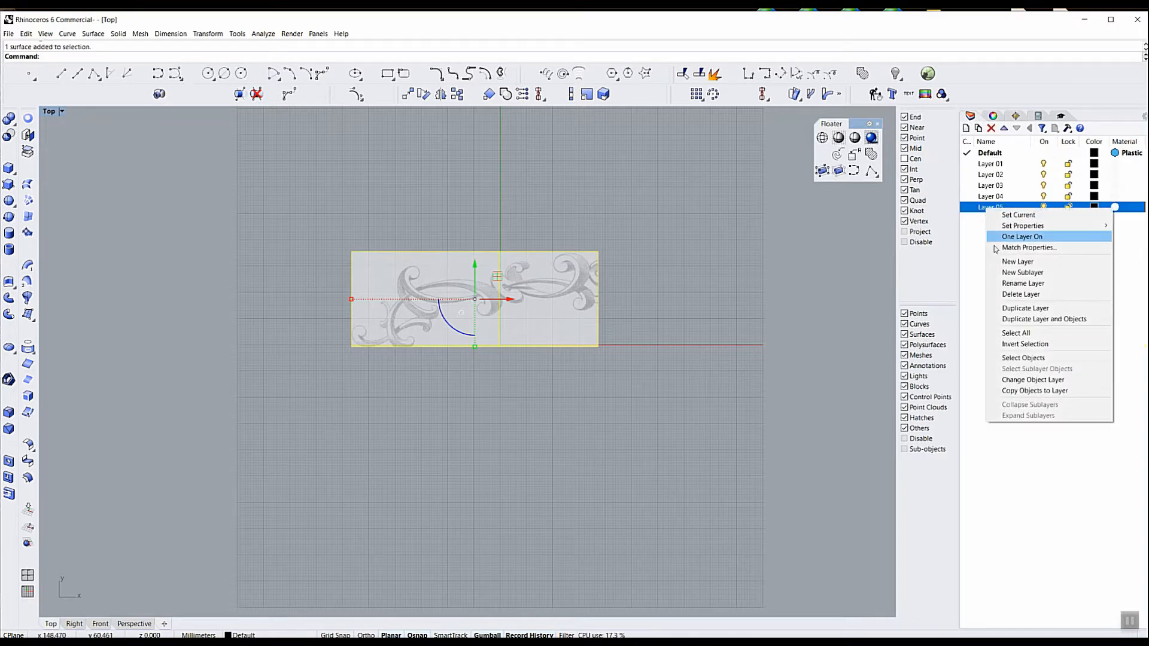
left_click(1032, 379)
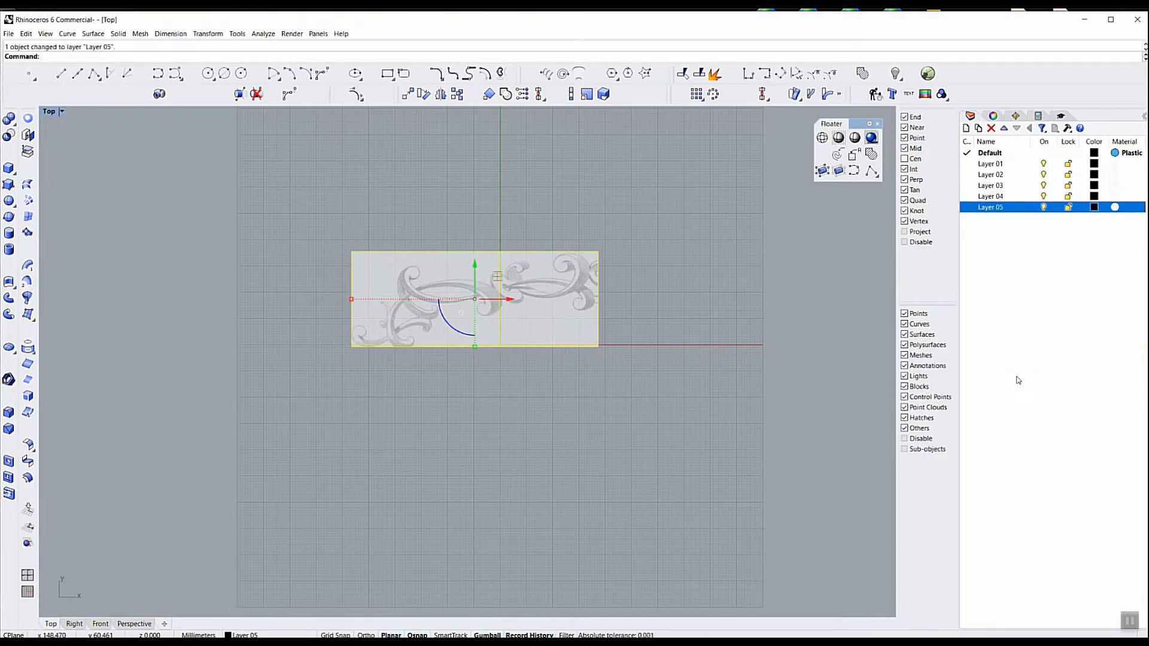
Rename Layer 05 as Bitmap and lock the layer
left_click(996, 213)
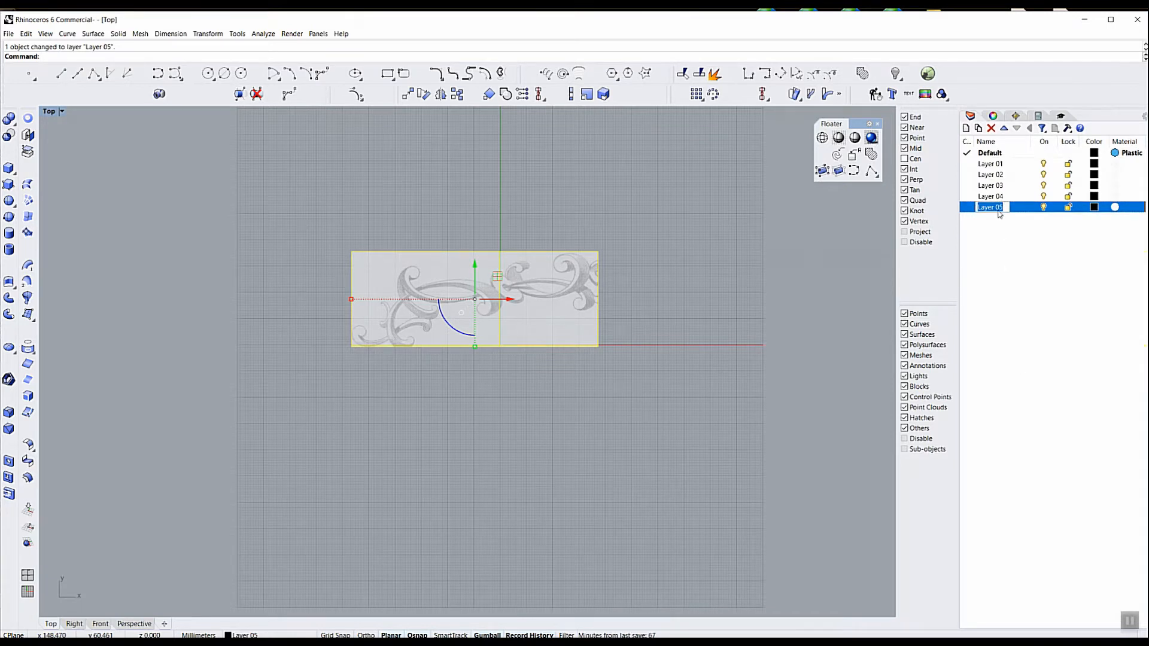
type("itmap")
key("Return")
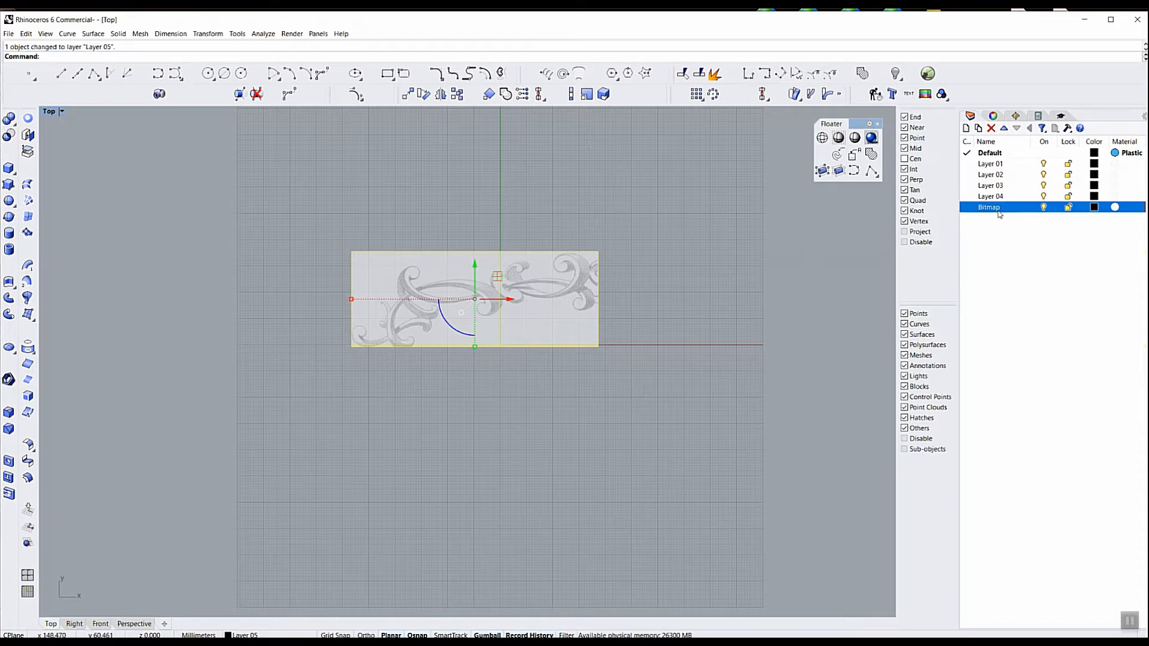
left_click(1068, 207)
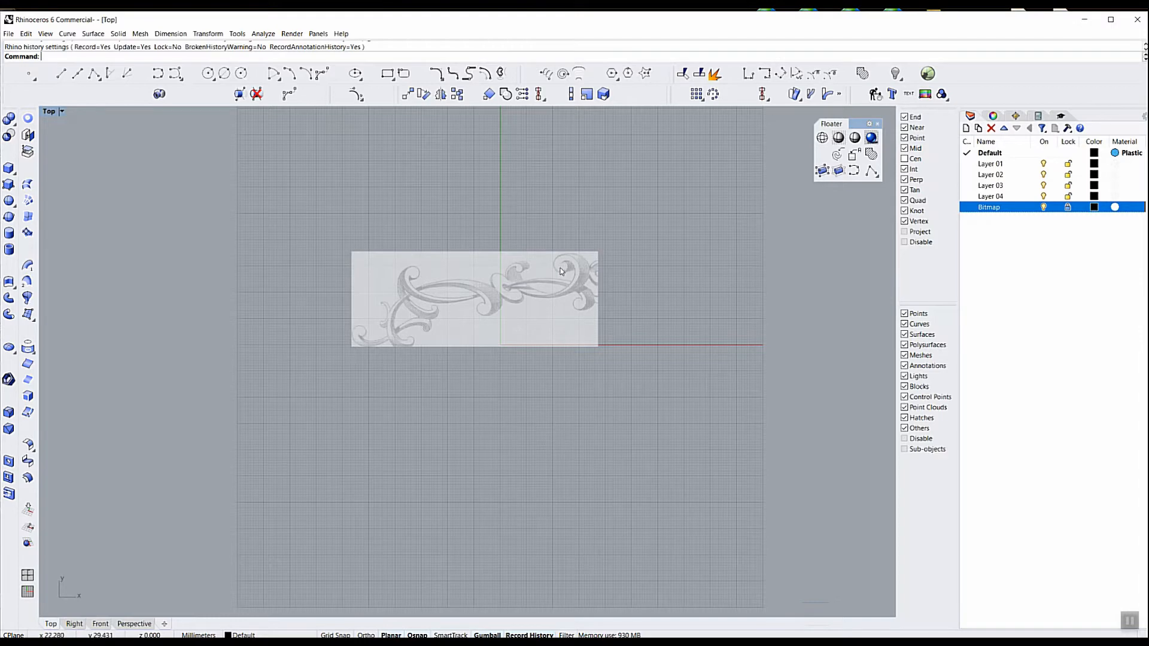
Trace a degree-3 interpolated curve from inside the large upper scroll, around its outline, along the lower sweep and into the centre of the smaller scroll left of it
scroll(562, 271, "up", 5)
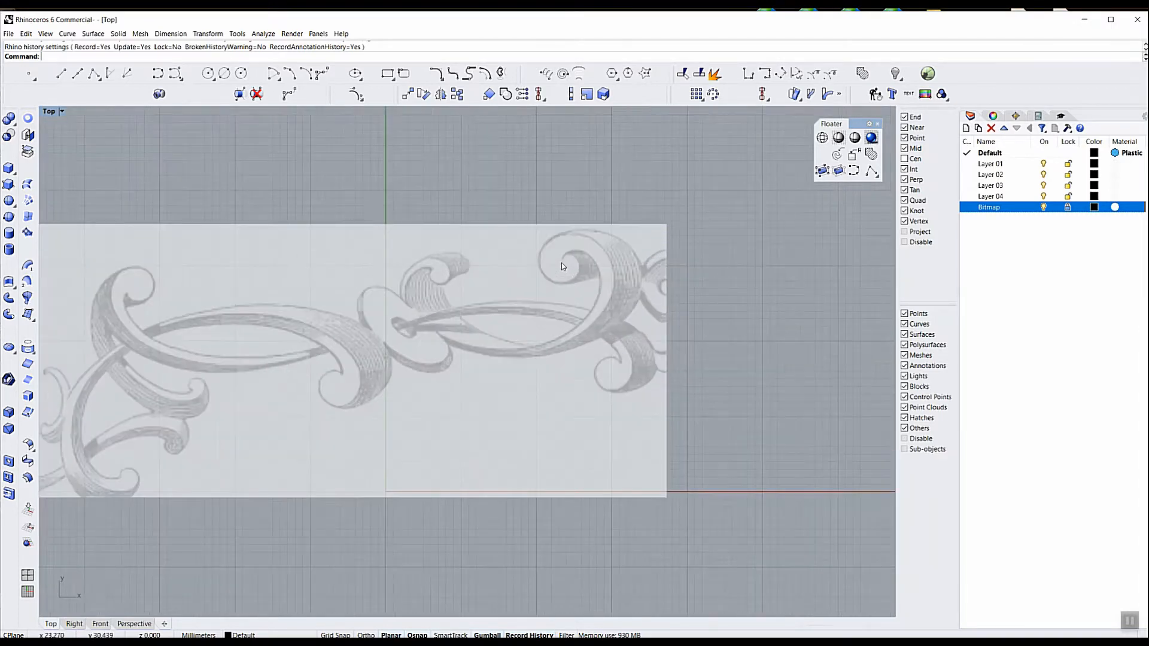
scroll(562, 267, "up", 2)
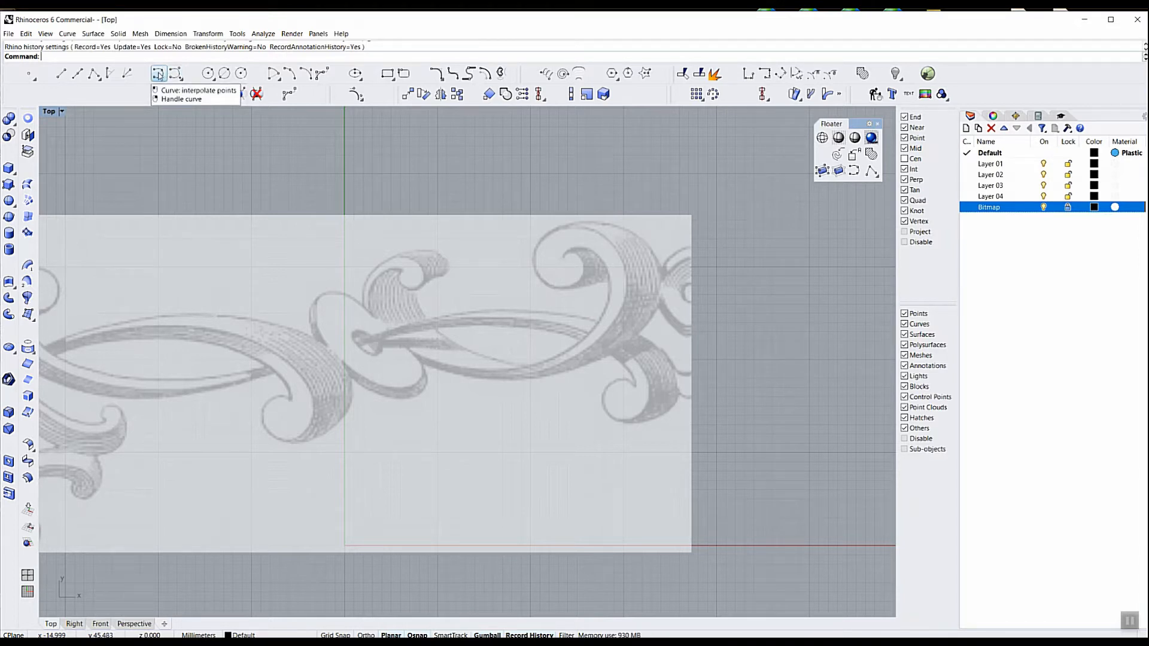
left_click(158, 74)
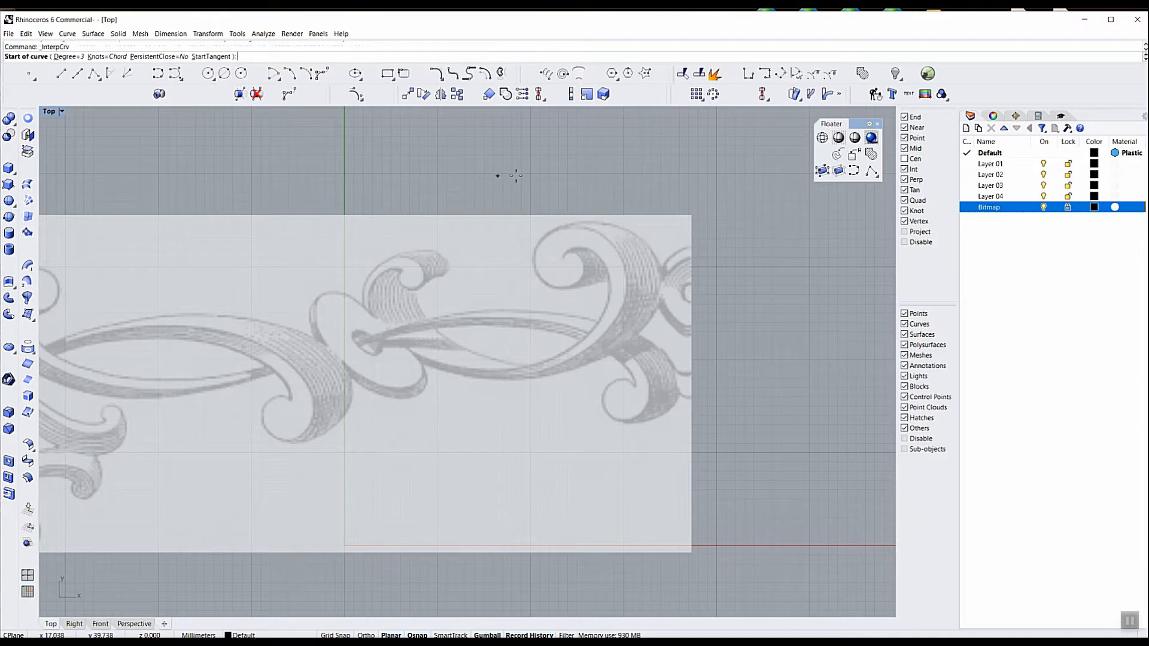
scroll(574, 255, "up", 2)
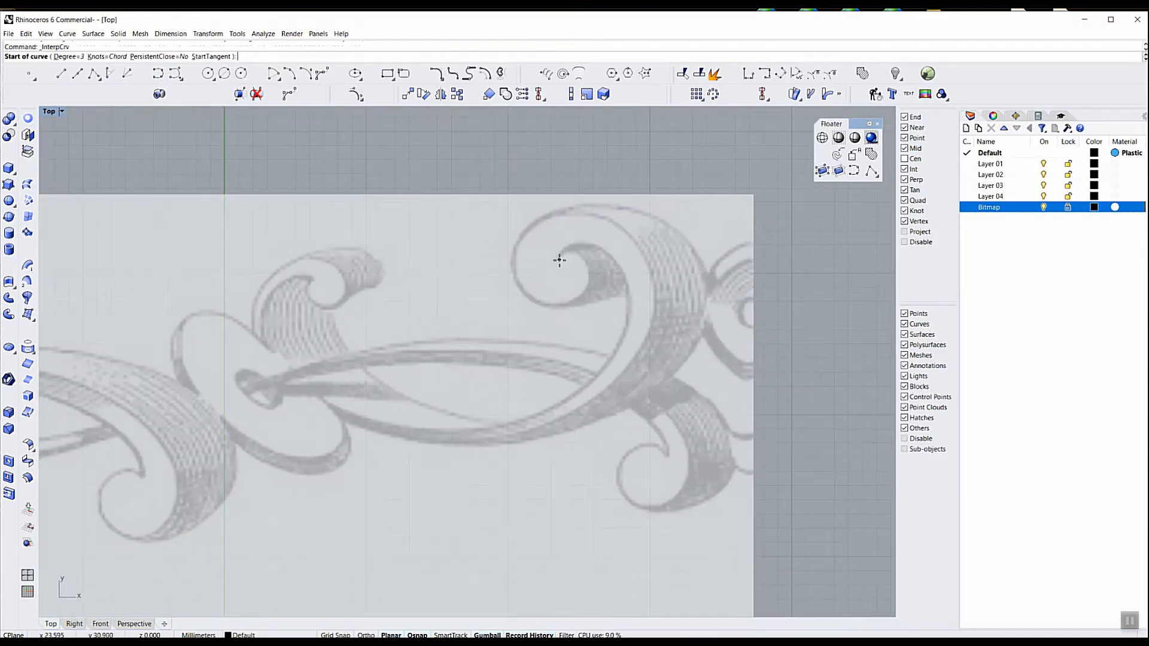
left_click(558, 259)
left_click(572, 251)
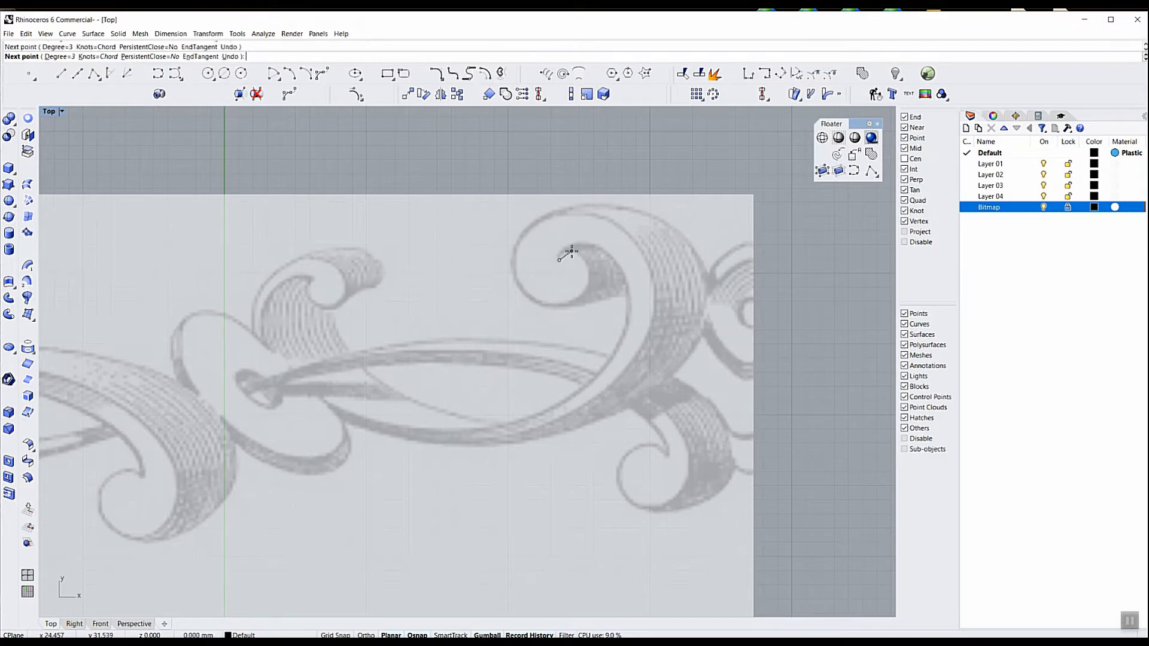
left_click(584, 258)
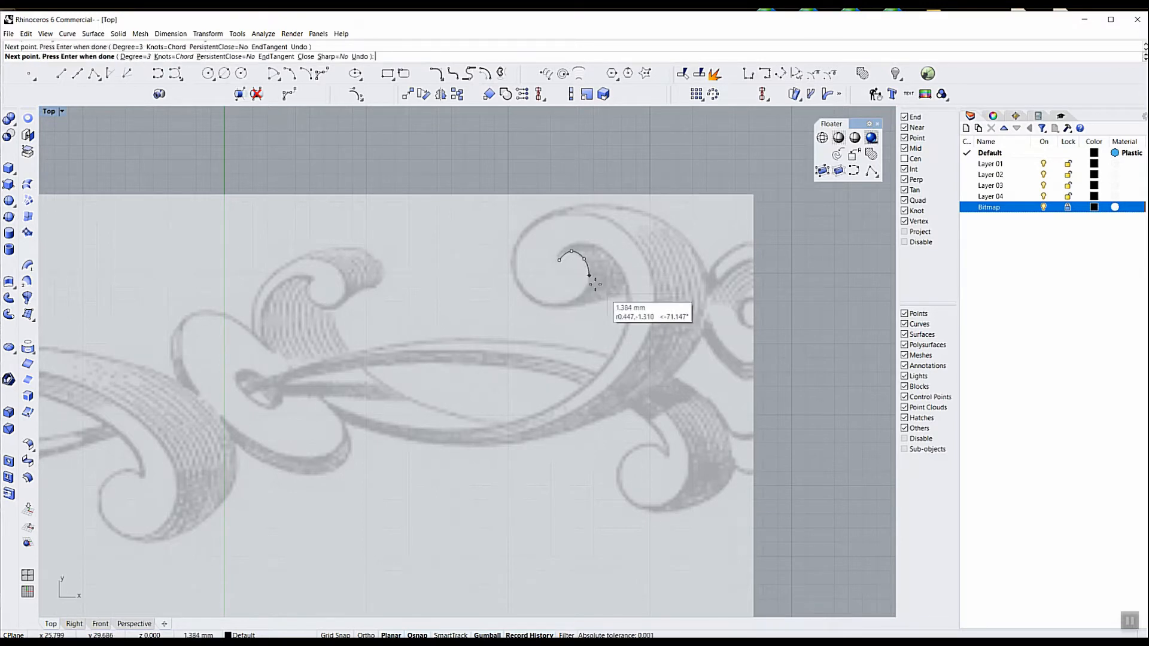
left_click(589, 281)
left_click(567, 302)
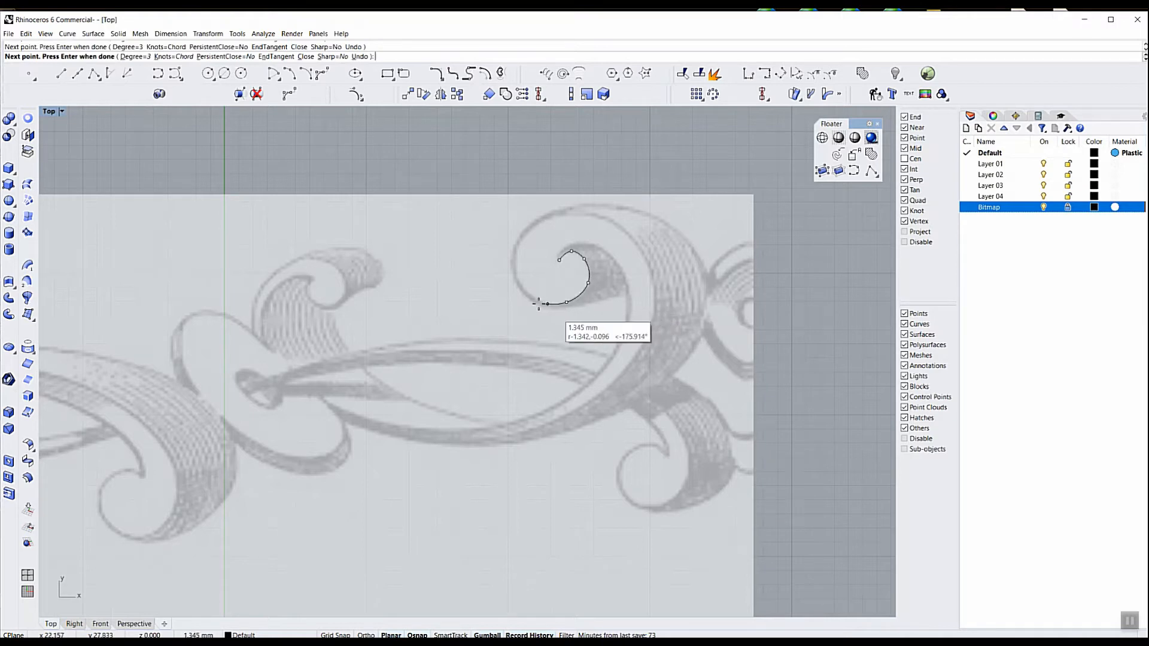
left_click(537, 303)
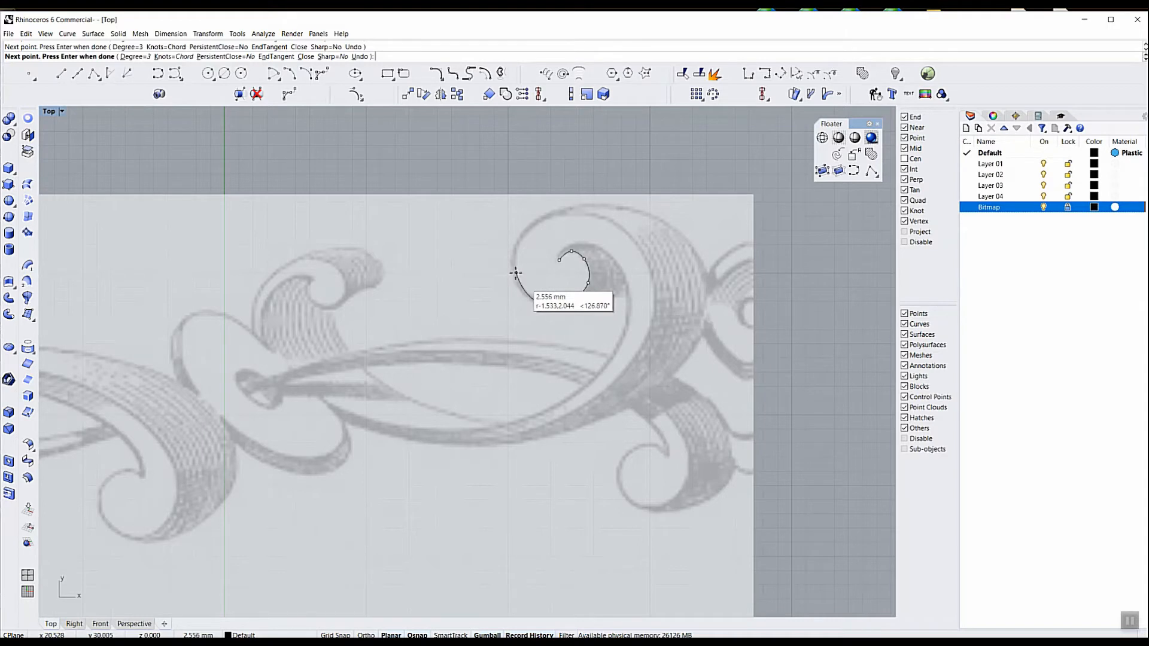
left_click(514, 273)
left_click(500, 245)
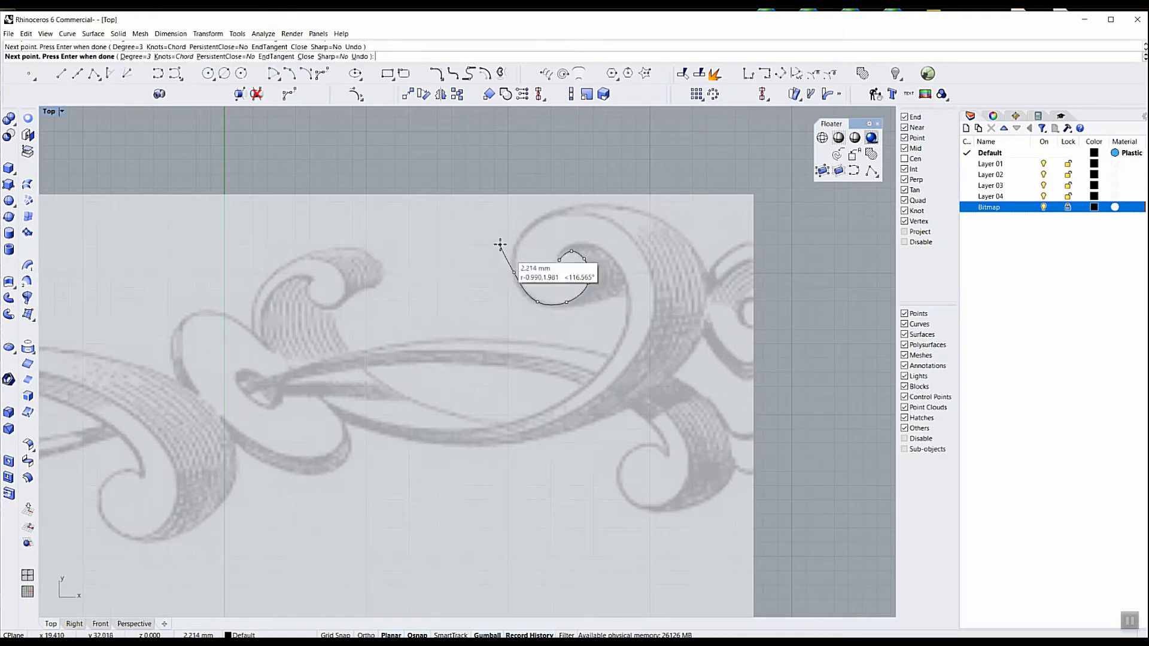
left_click(539, 221)
left_click(579, 213)
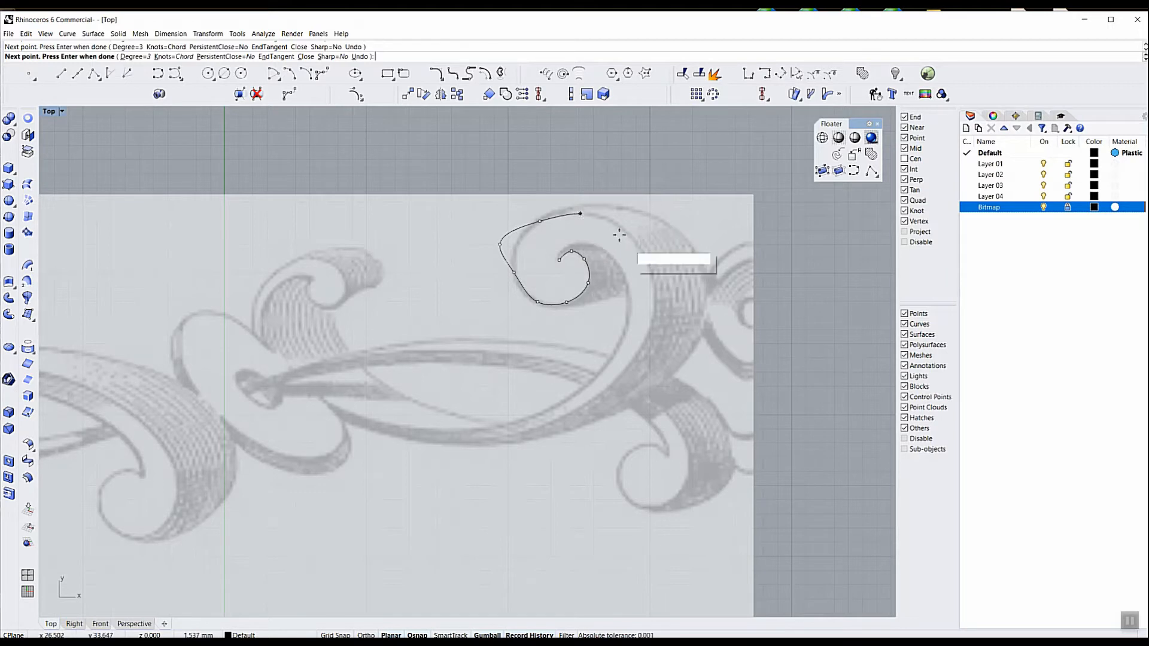
left_click(628, 235)
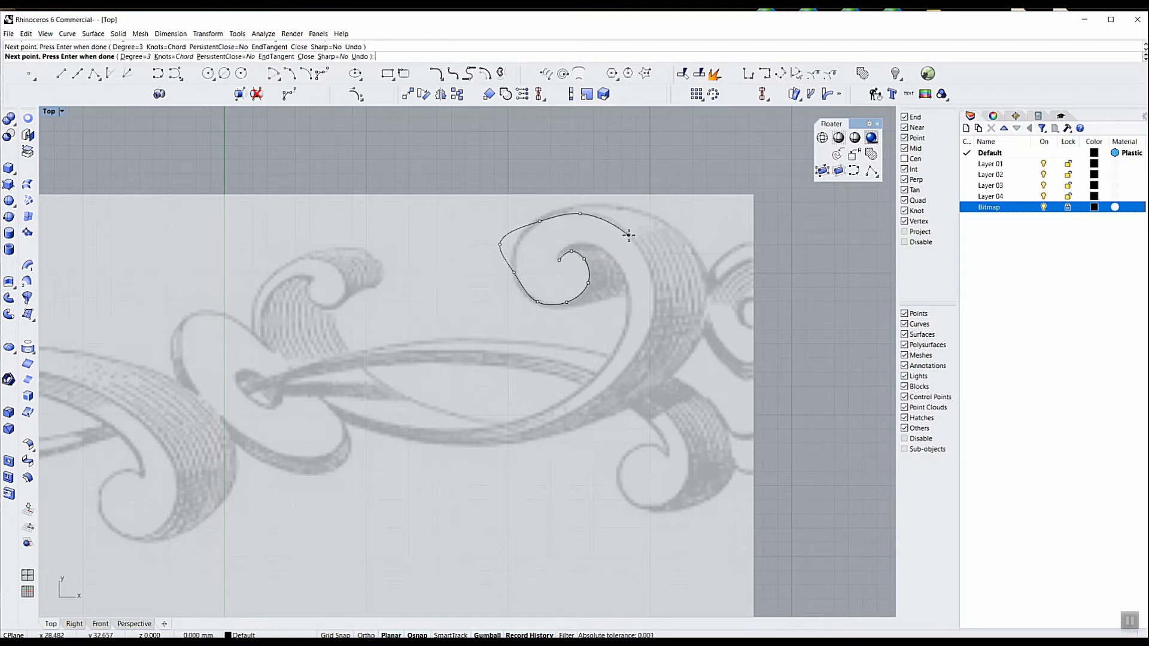
left_click(655, 289)
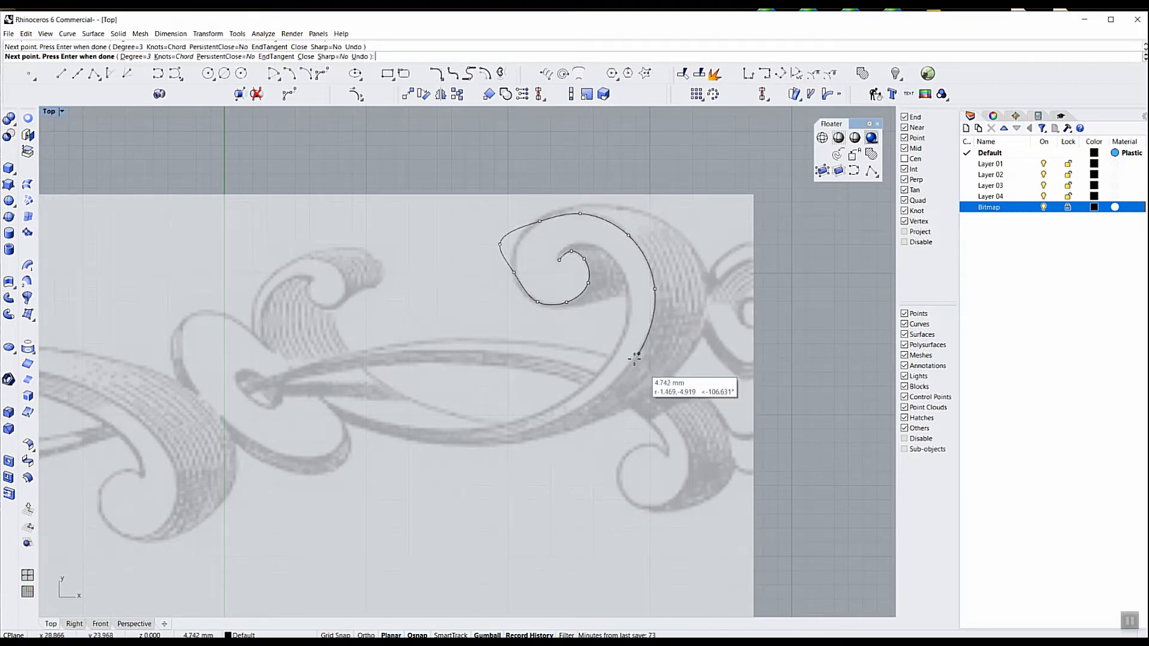
left_click(629, 366)
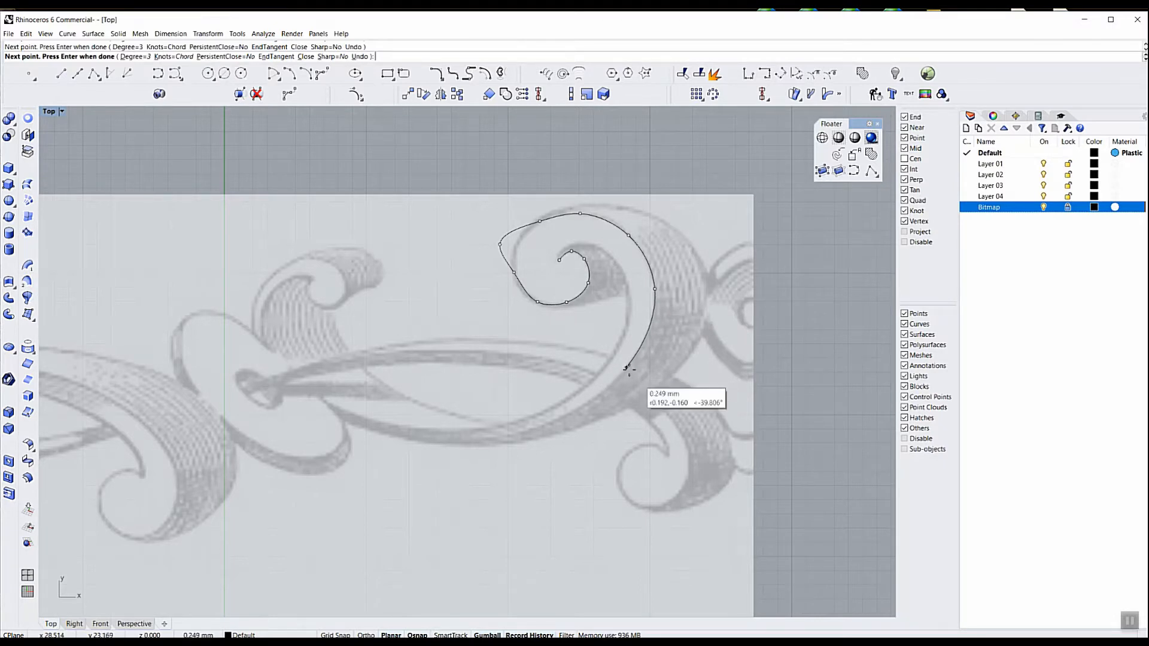
left_click(522, 433)
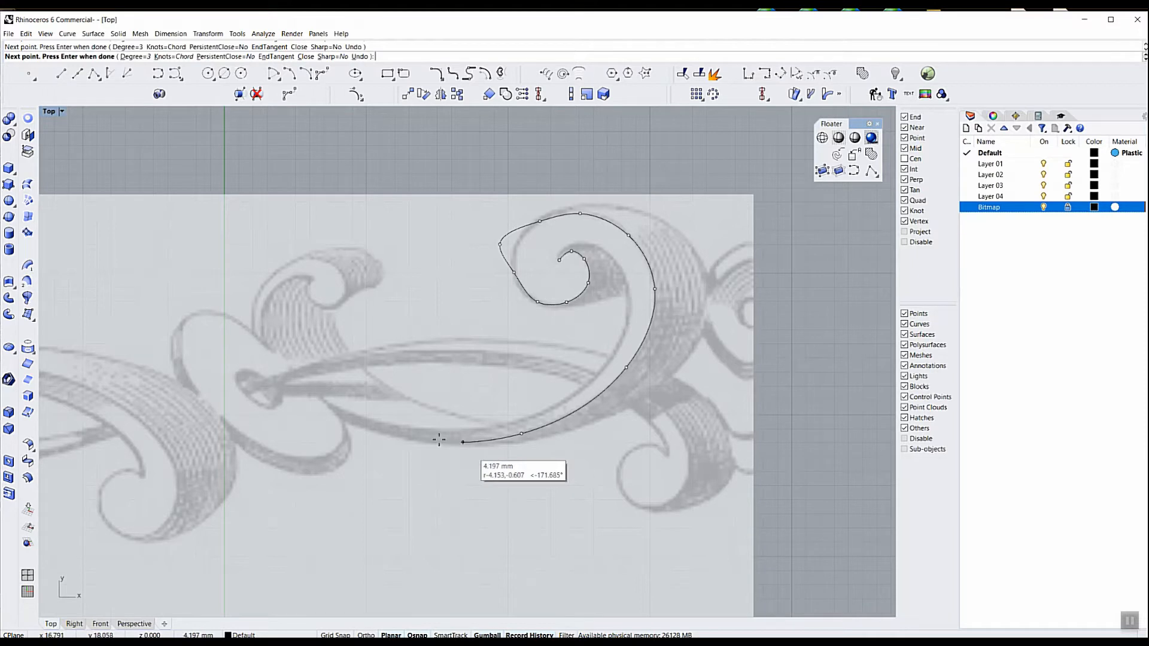
left_click(409, 440)
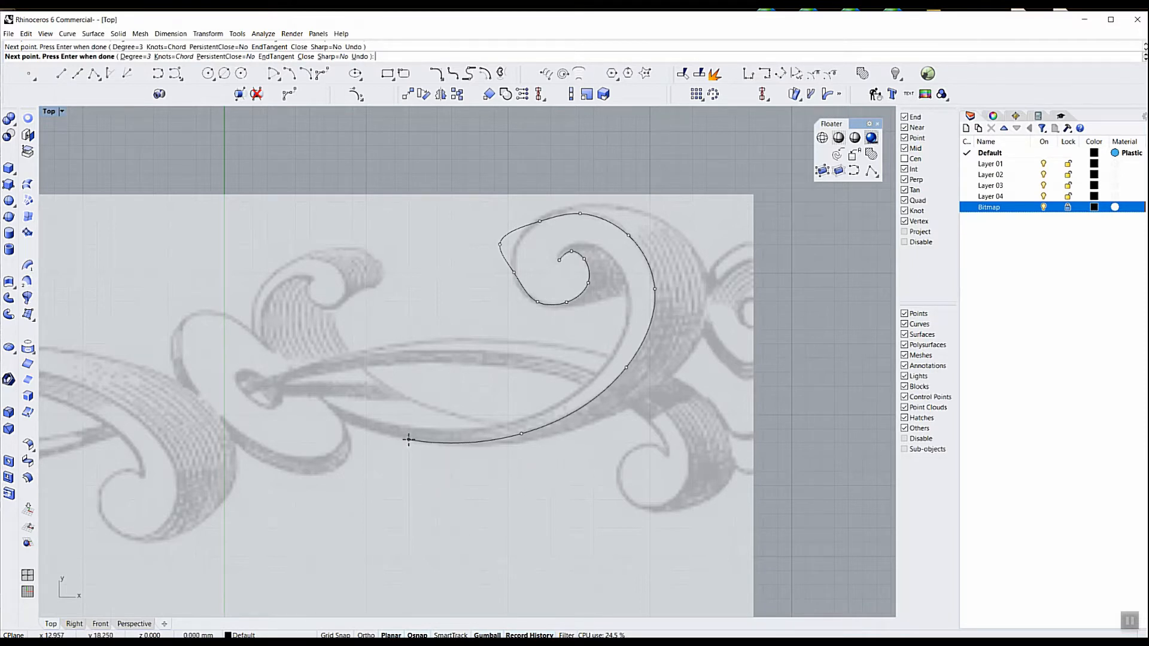
left_click(327, 413)
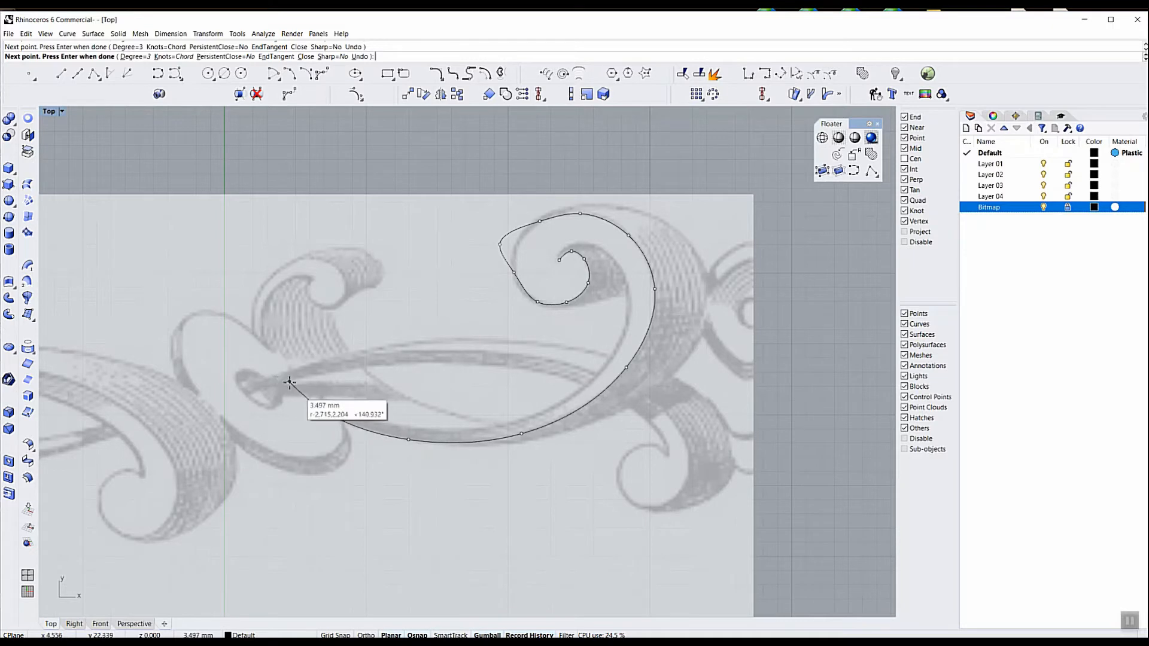
left_click(289, 385)
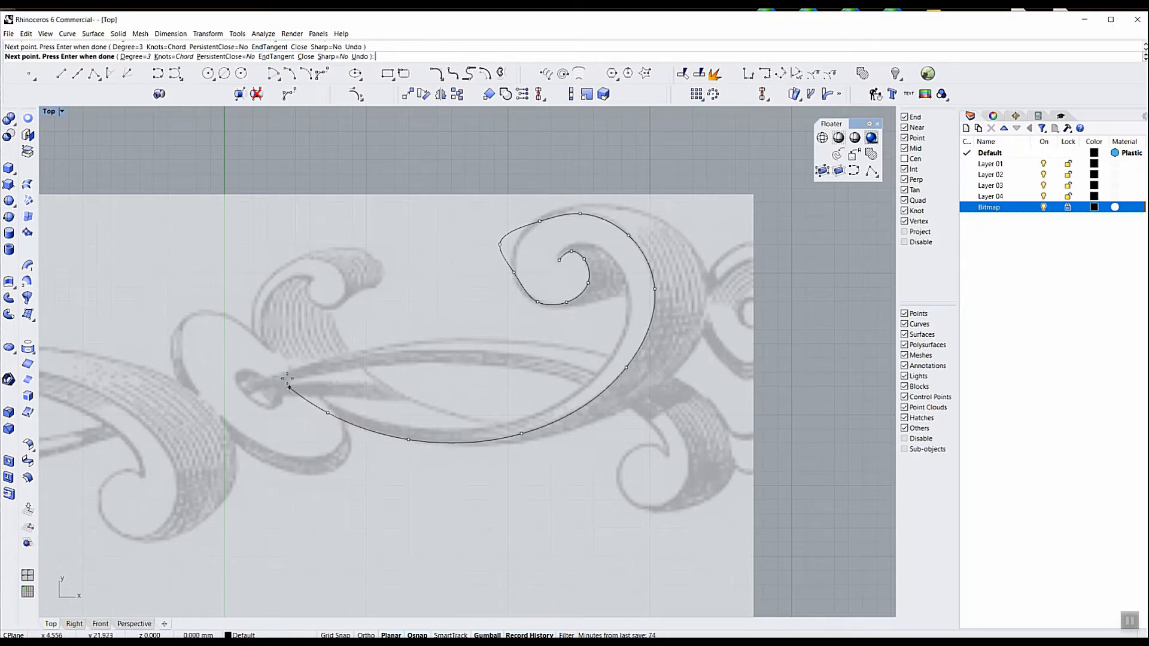
left_click(255, 340)
left_click(258, 293)
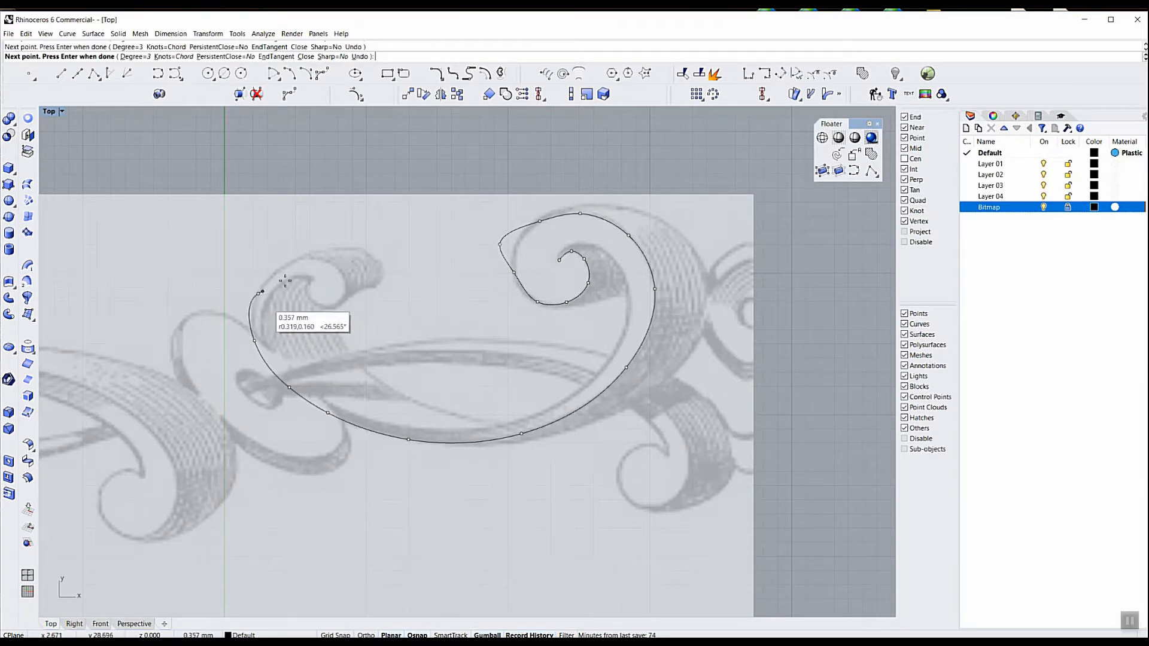
left_click(299, 260)
left_click(328, 261)
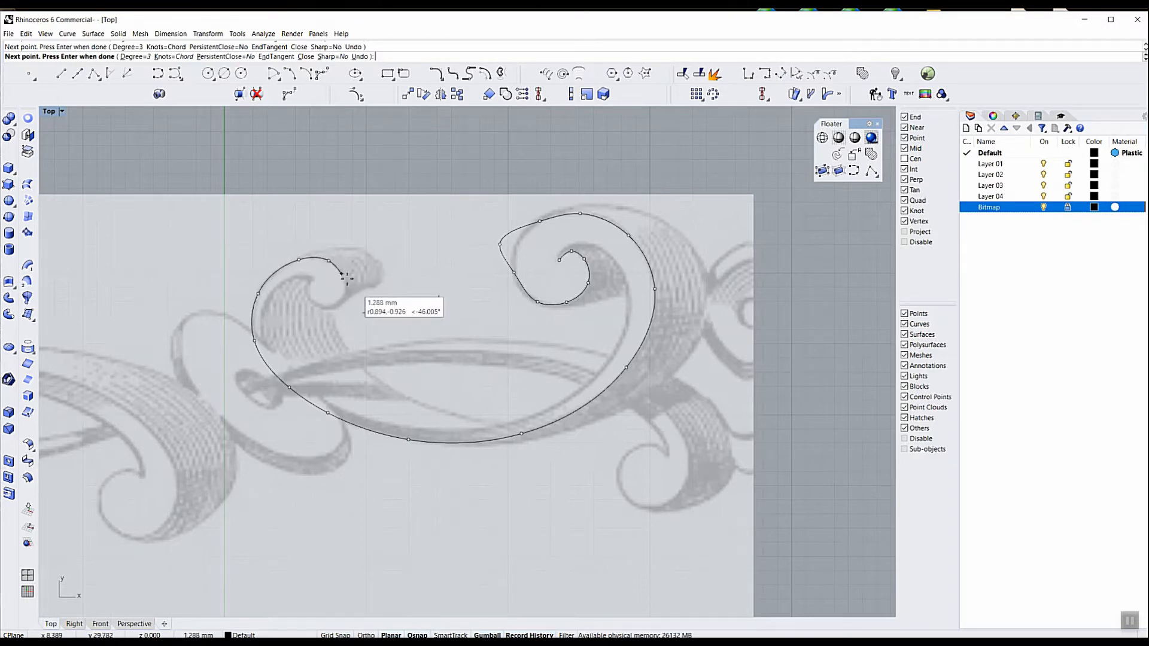
left_click(346, 278)
left_click(340, 303)
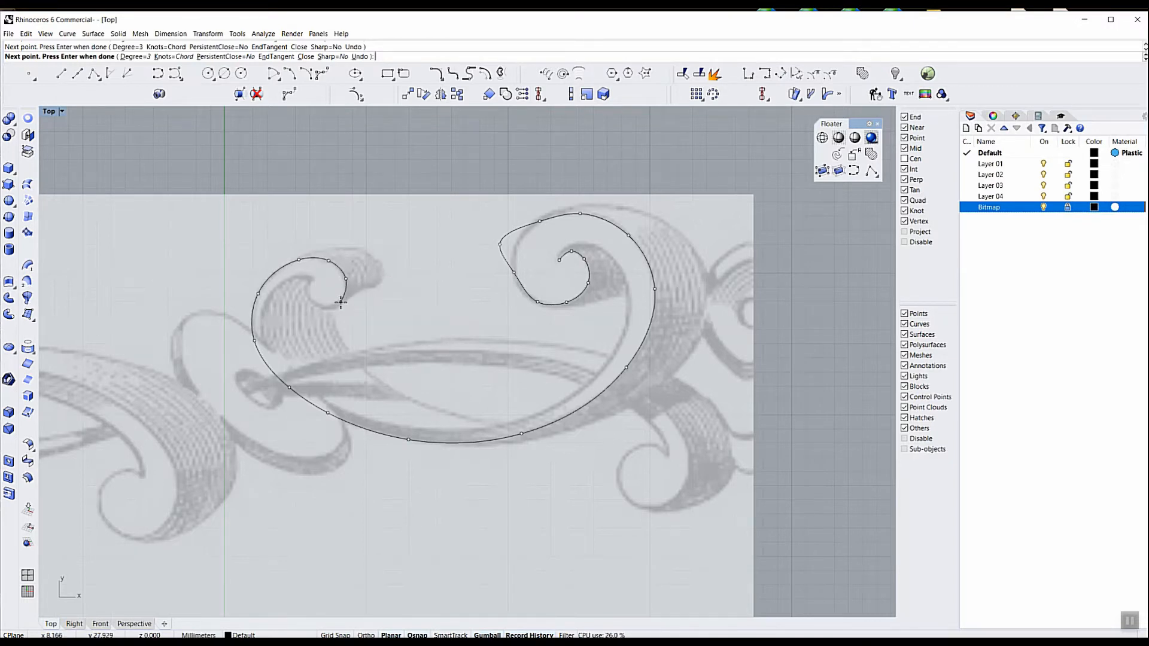
left_click(308, 296)
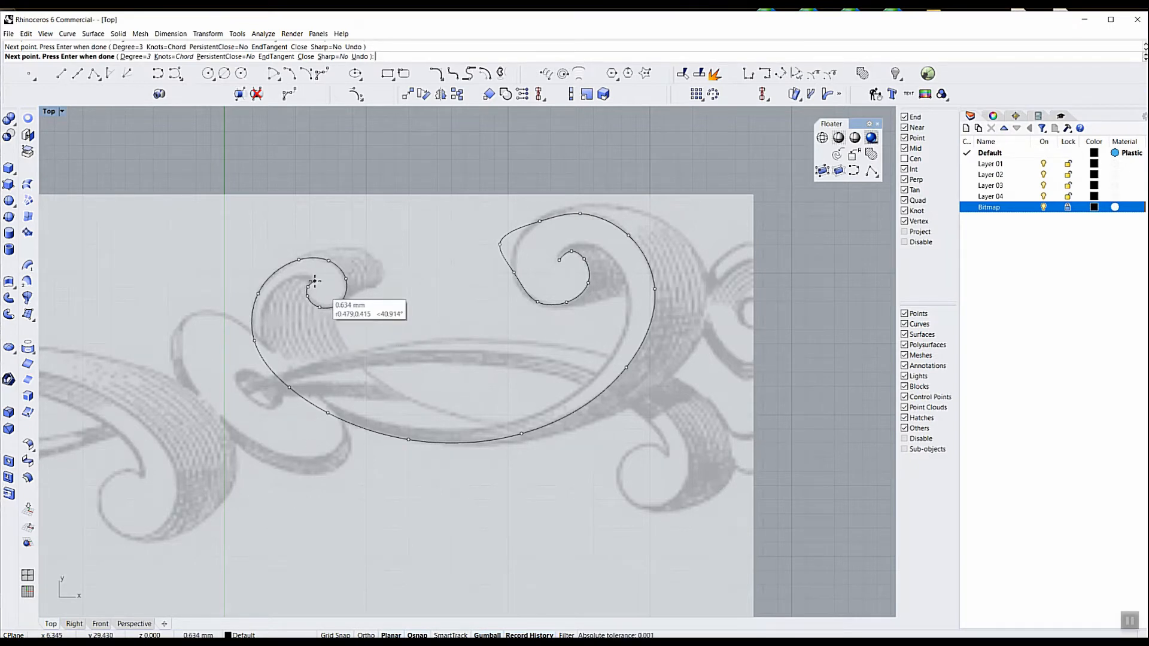
left_click(314, 281)
key("Return")
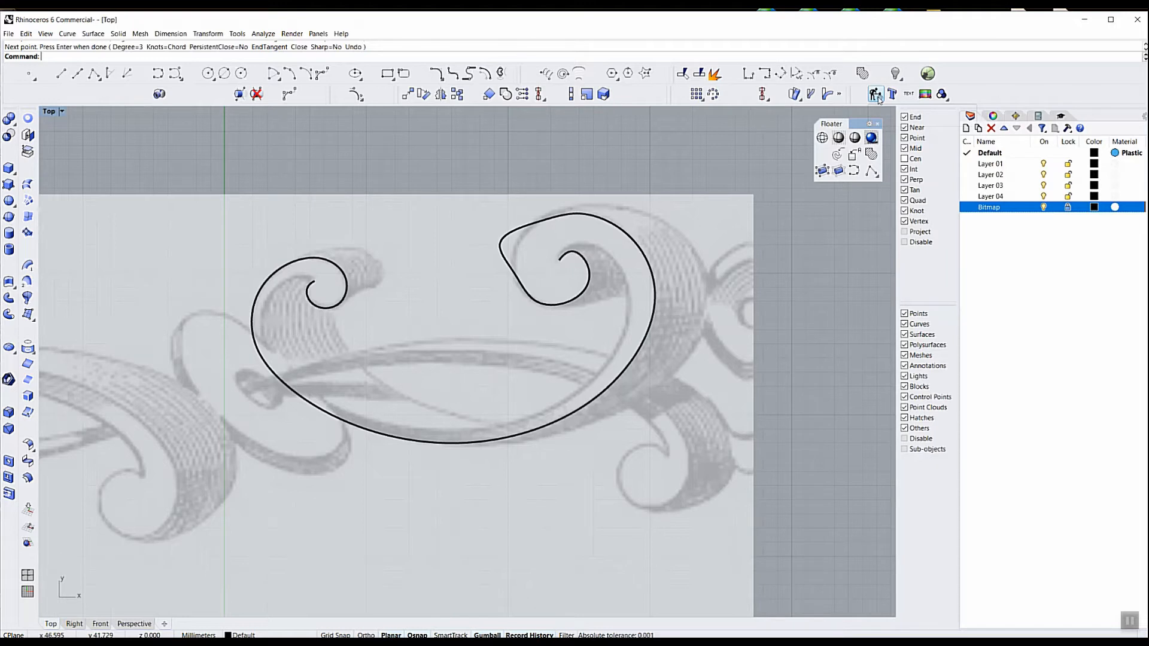
Finish the traced curve and move three control points on the large upper scroll's outer left side so it follows the picture smoothly
key("Return")
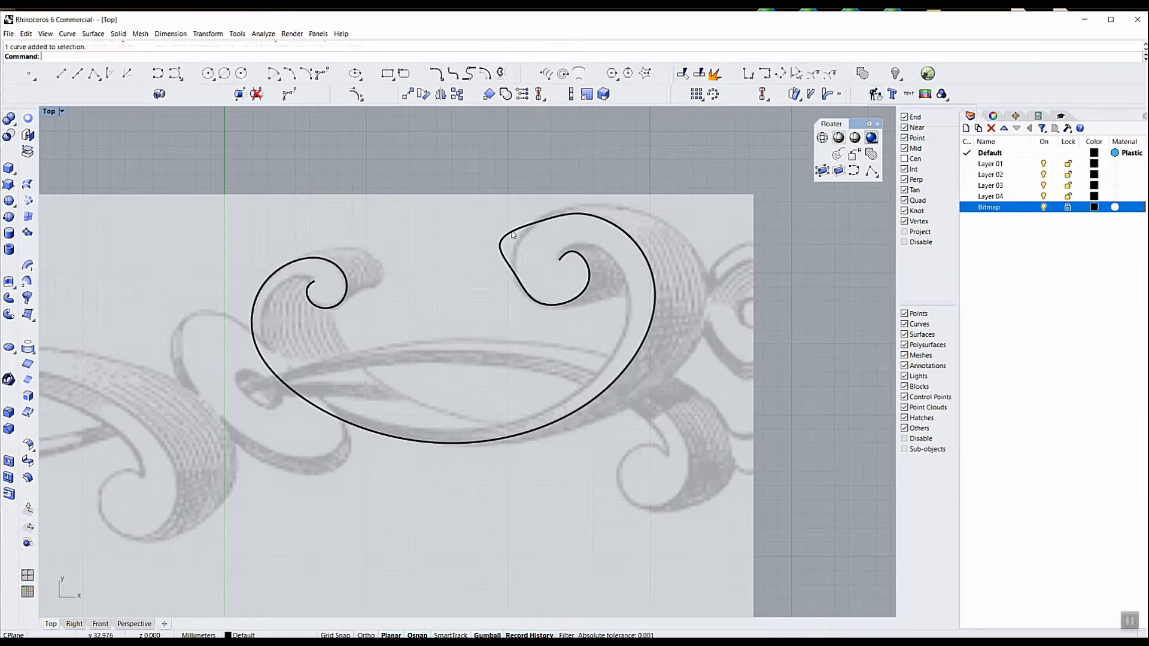
left_click(510, 231)
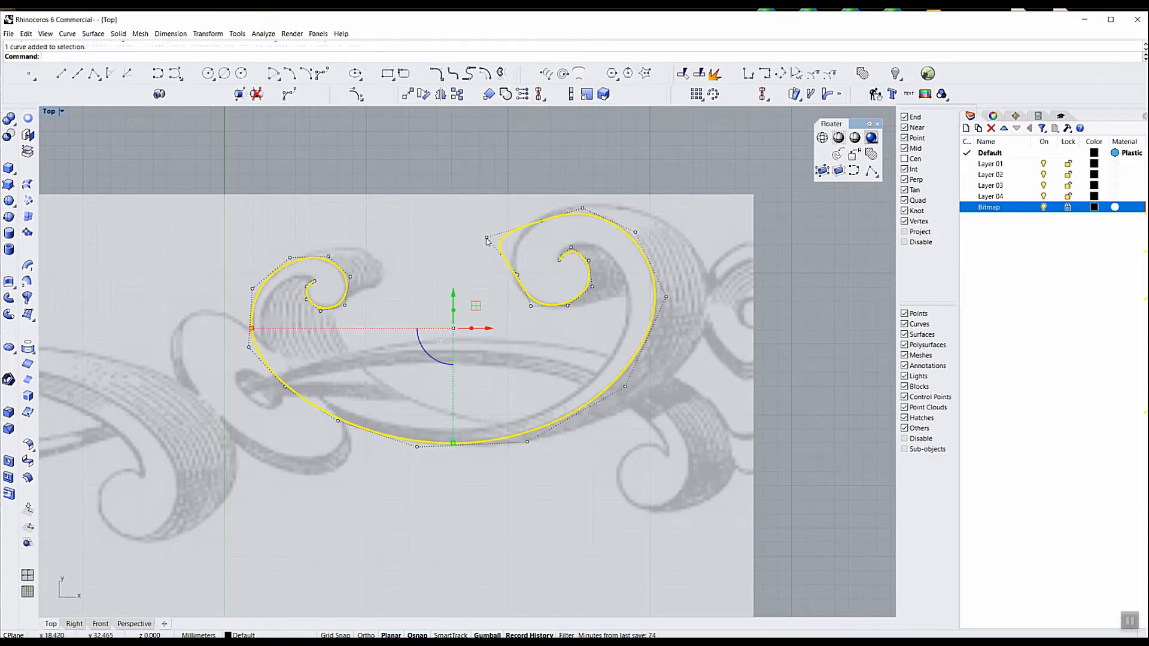
left_click(487, 238)
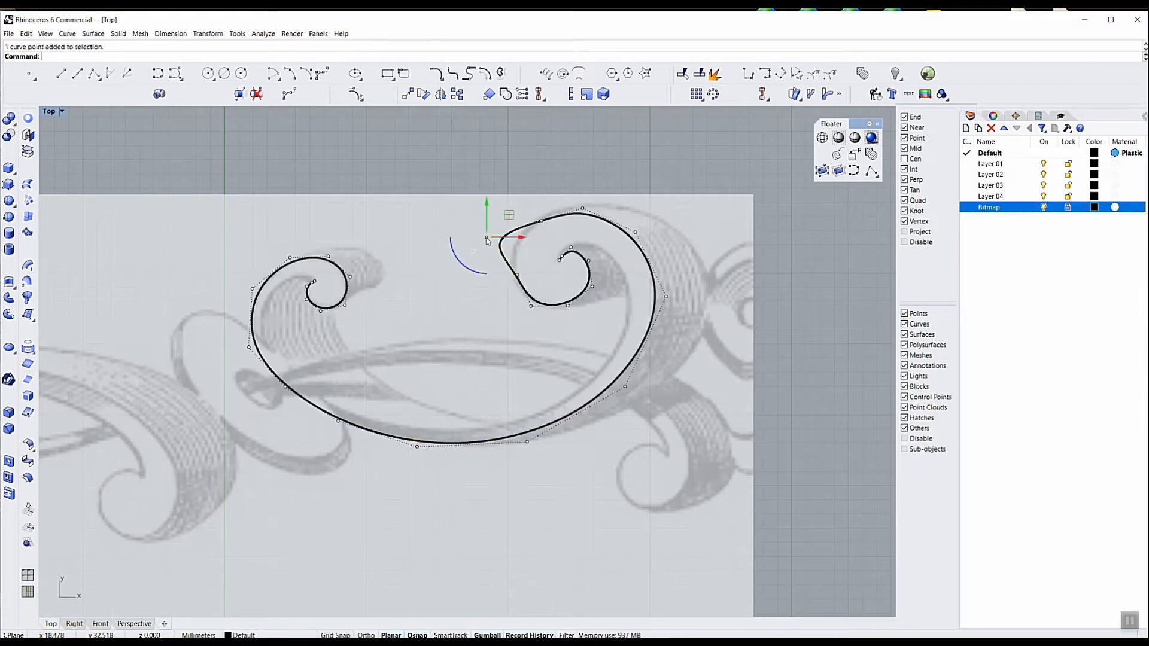
left_click_drag(509, 218, 534, 222)
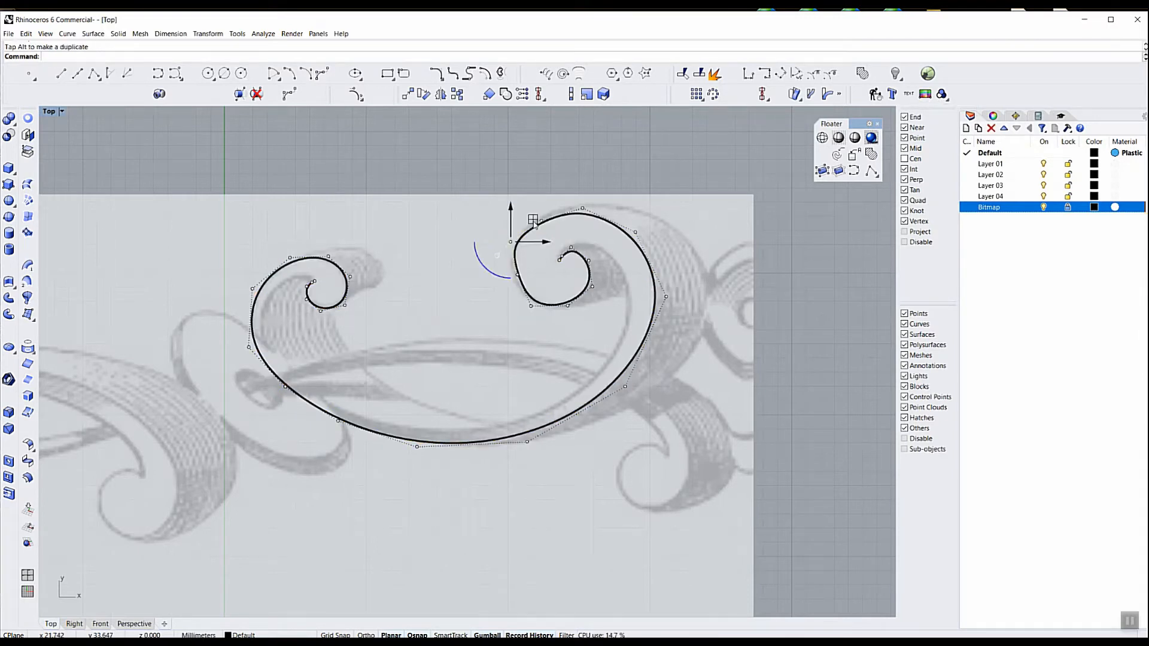
left_click(518, 276)
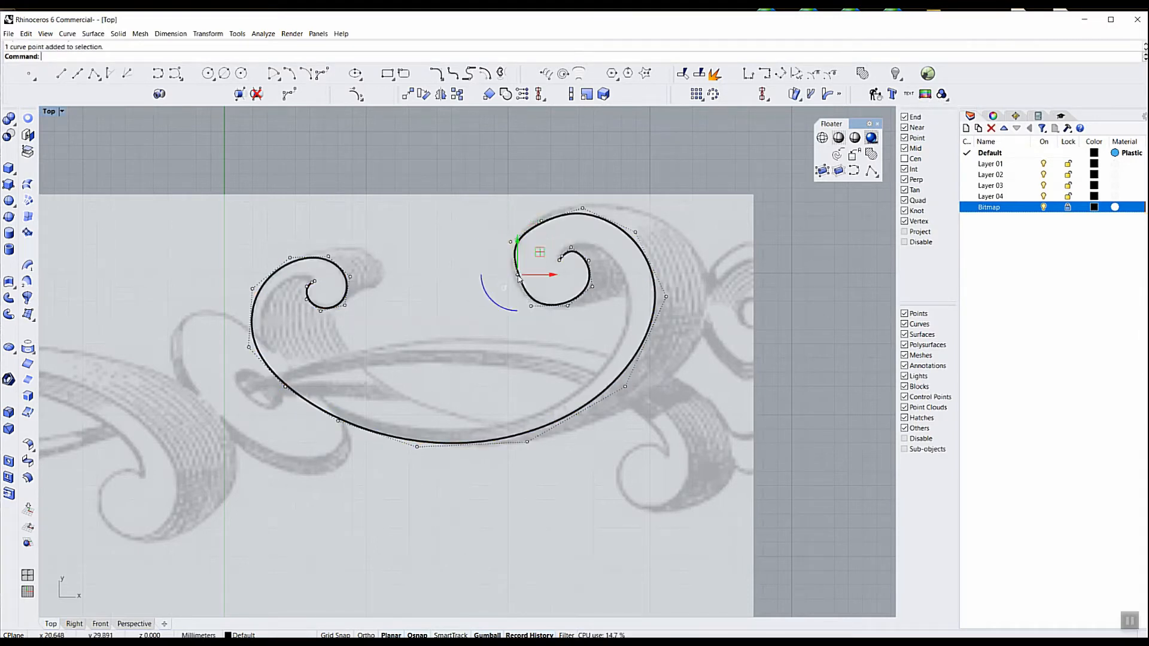
left_click_drag(539, 254, 534, 256)
left_click(541, 220)
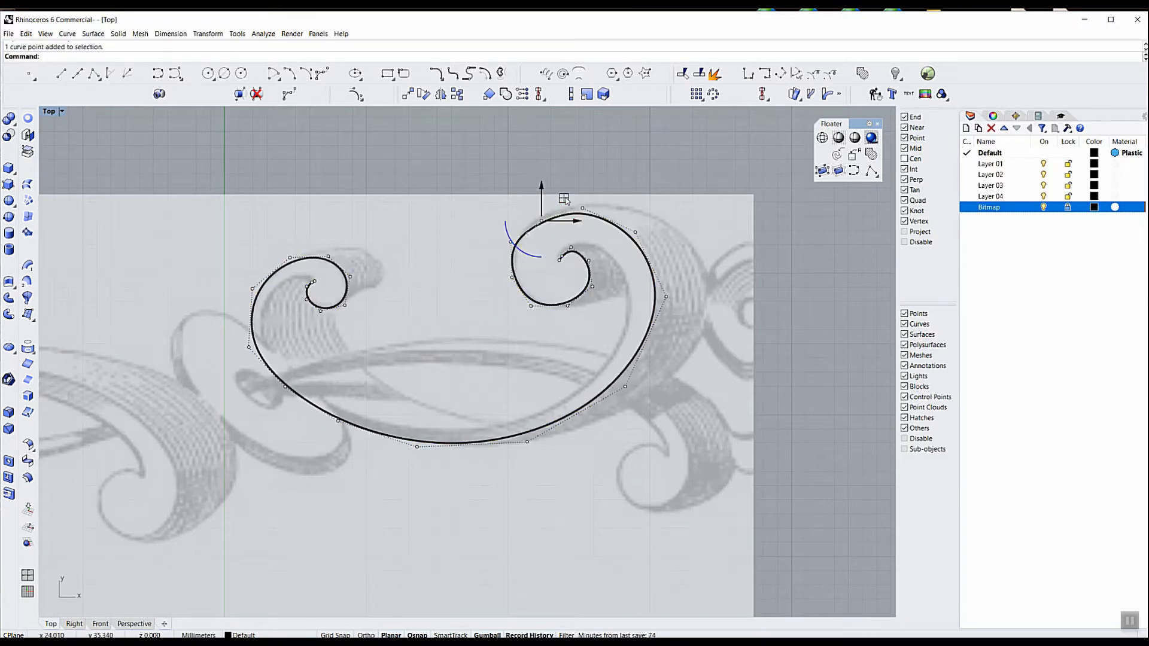
left_click_drag(563, 198, 563, 195)
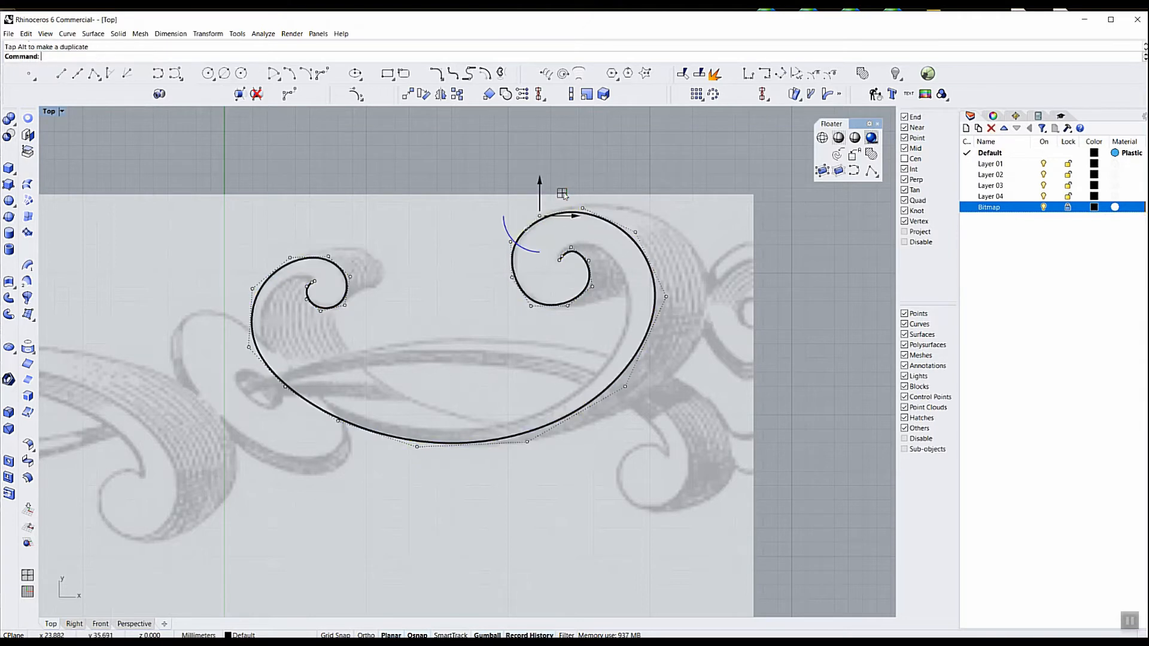
key("Escape")
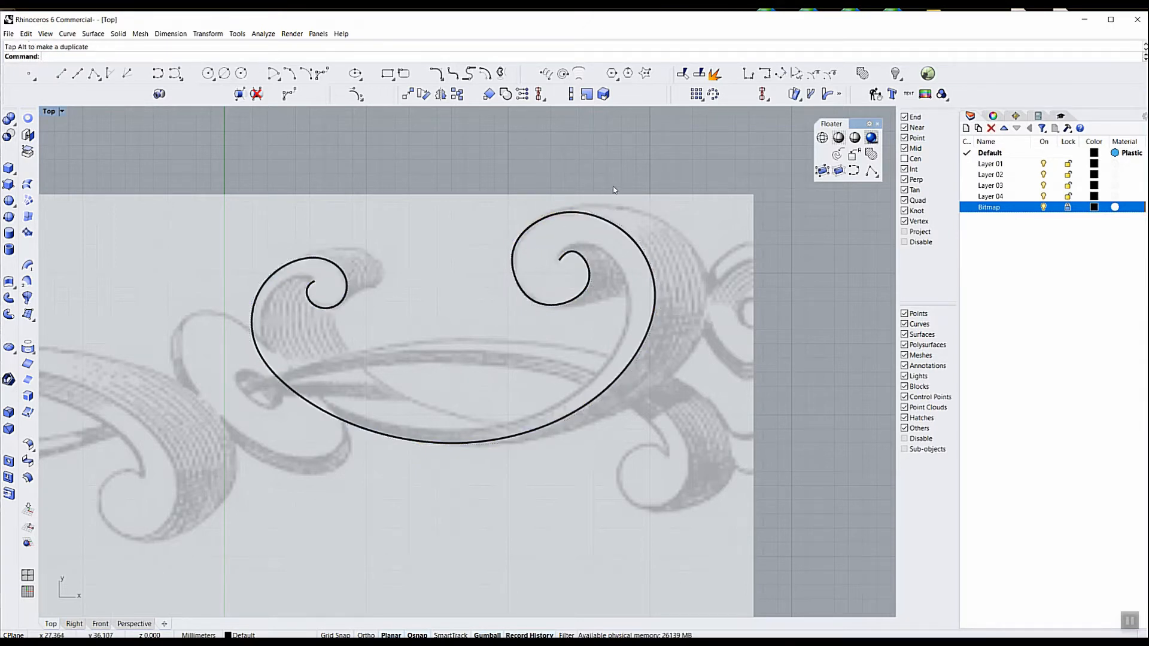
Rebuild the traced scroll curve with a point count of 29 and degree 3, deleting the input, and check its control points
left_click(875, 94)
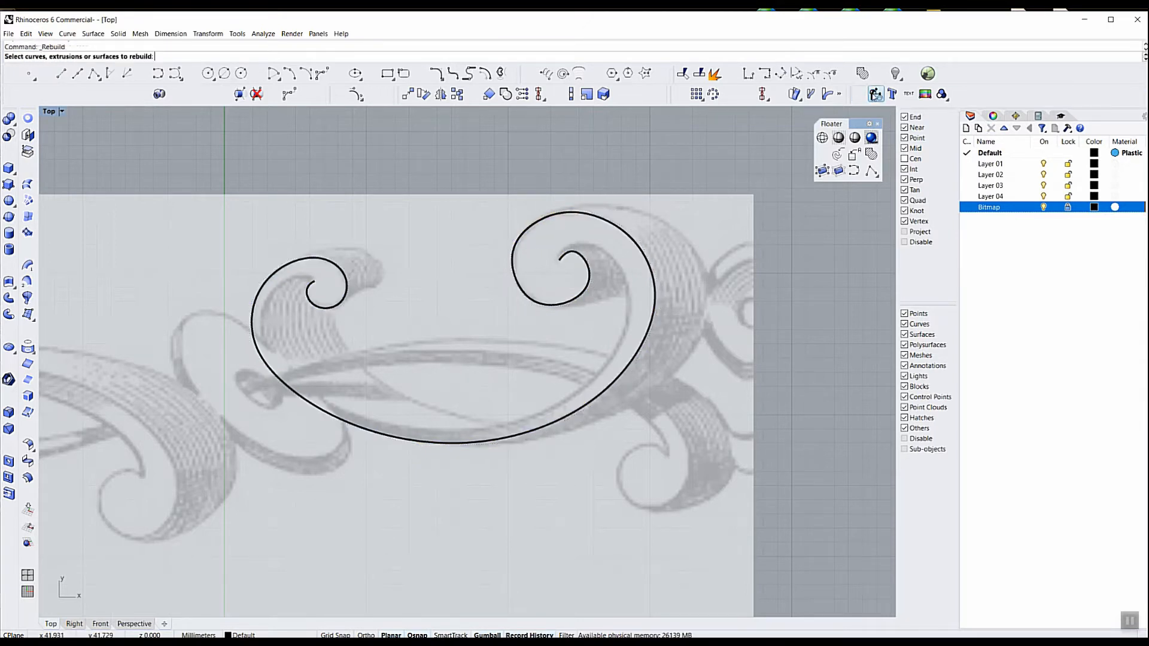
left_click(595, 222)
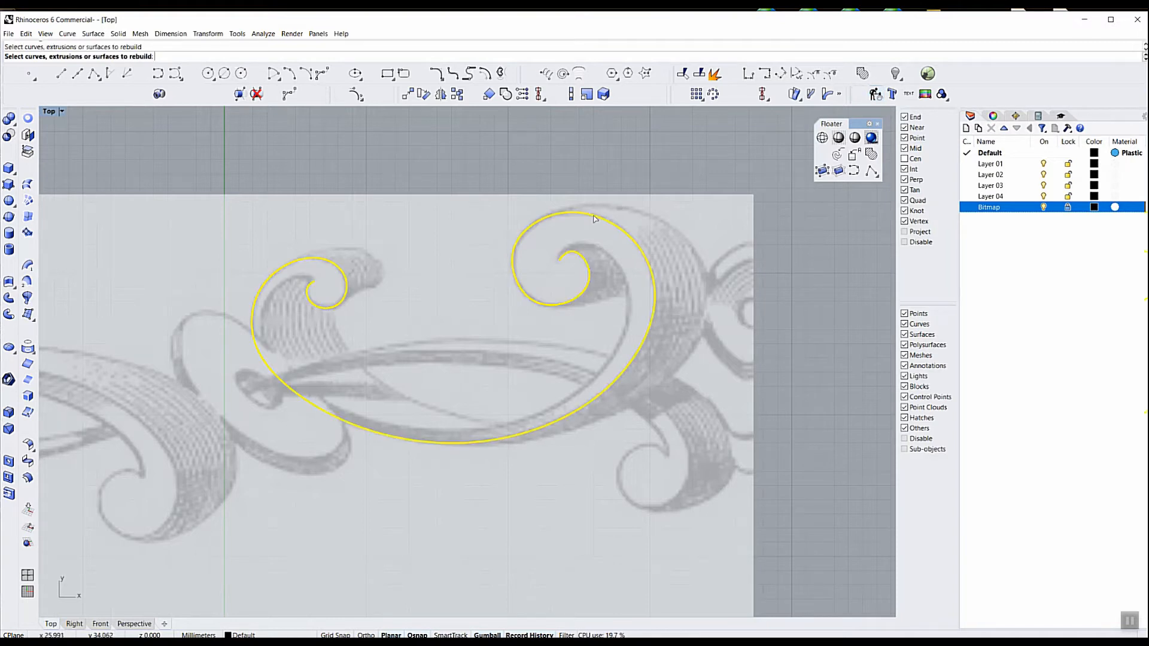
key("Return")
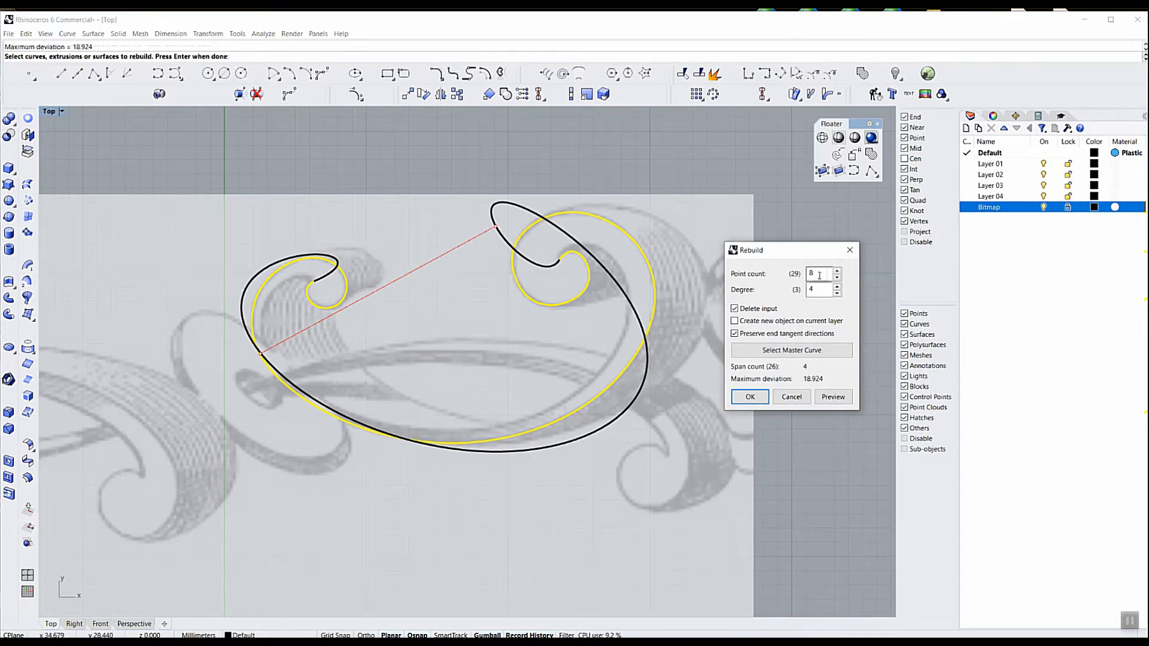
left_click(837, 293)
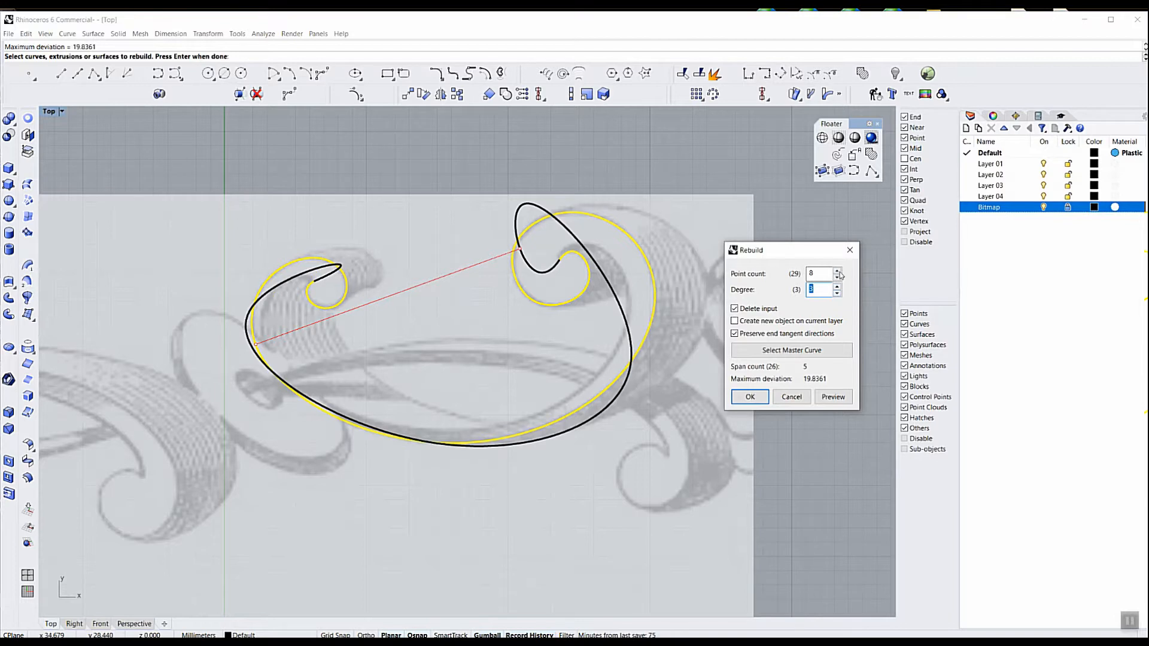
left_click(837, 270)
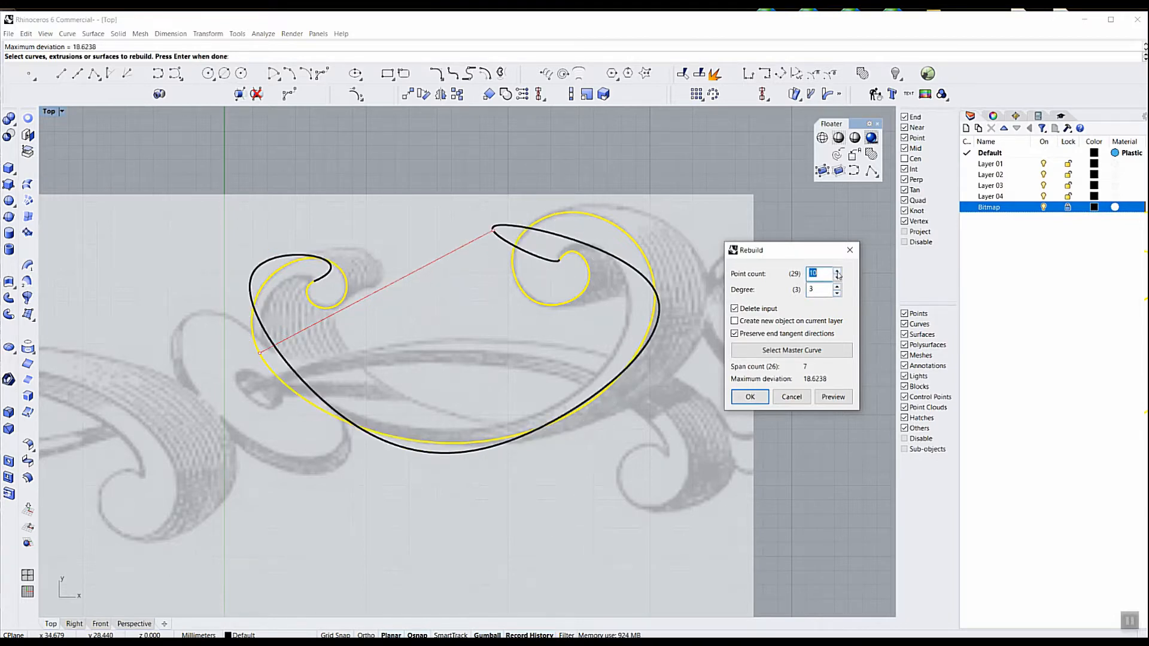
left_click(838, 272)
left_click(838, 272)
left_click(838, 272)
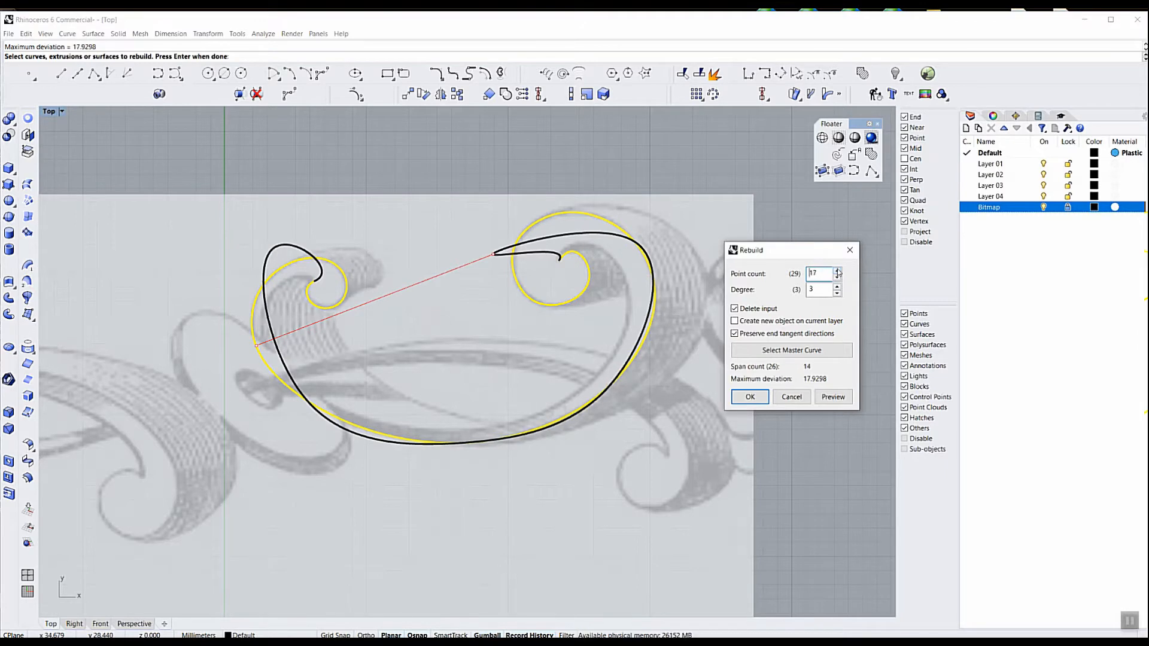
left_click(837, 272)
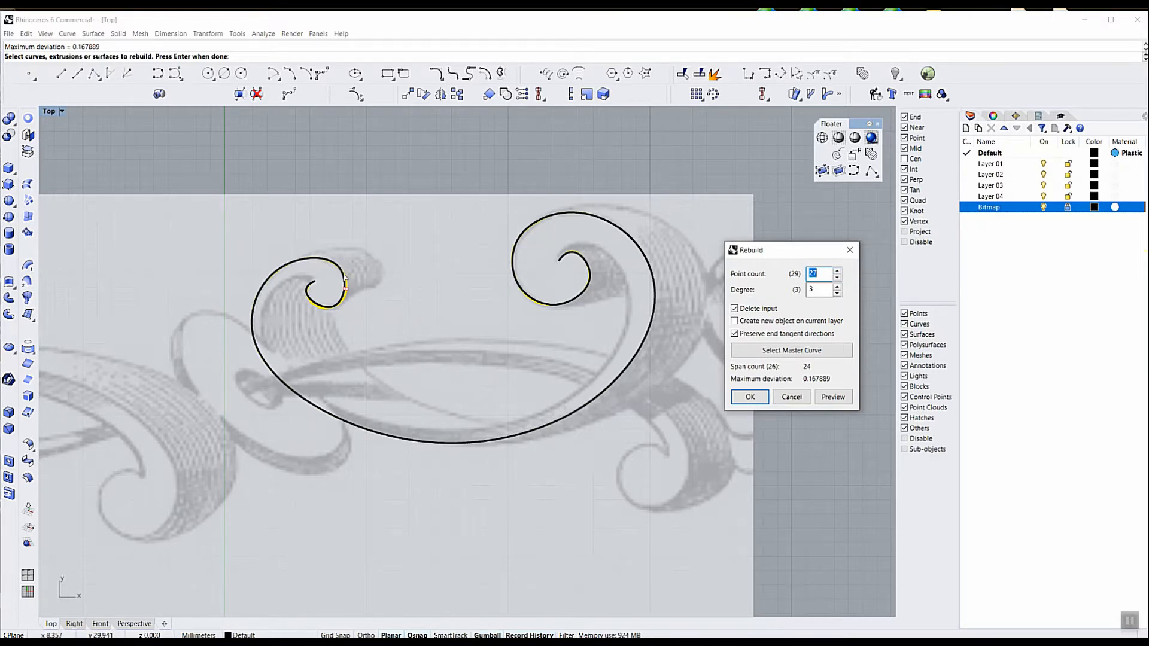
left_click(837, 272)
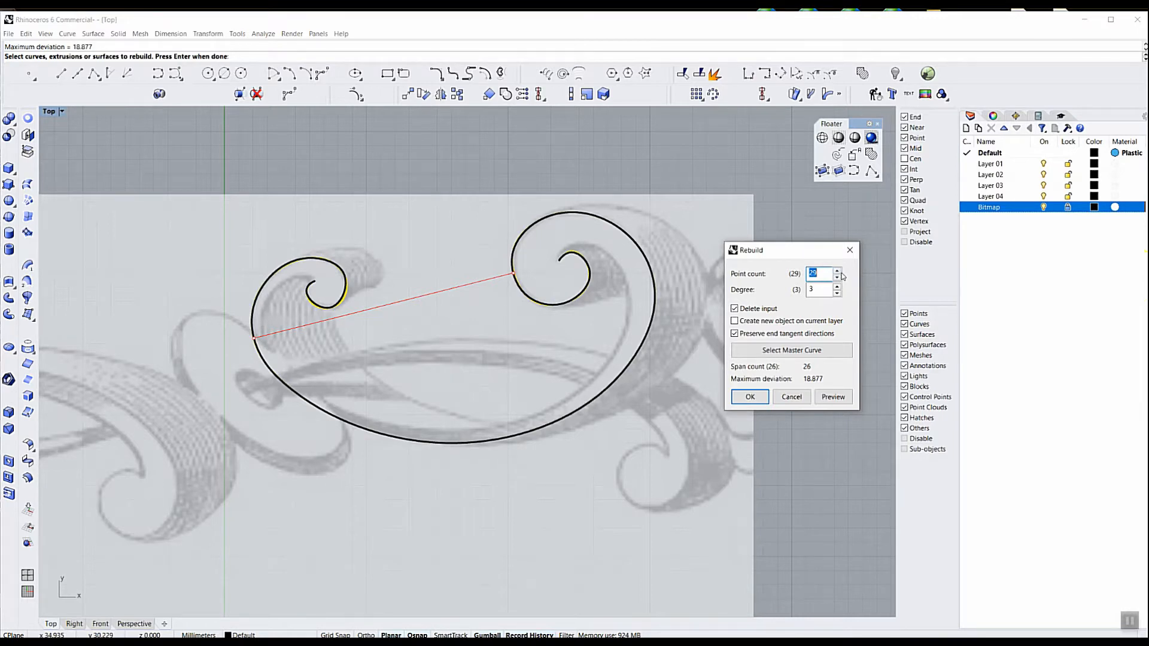
left_click(767, 401)
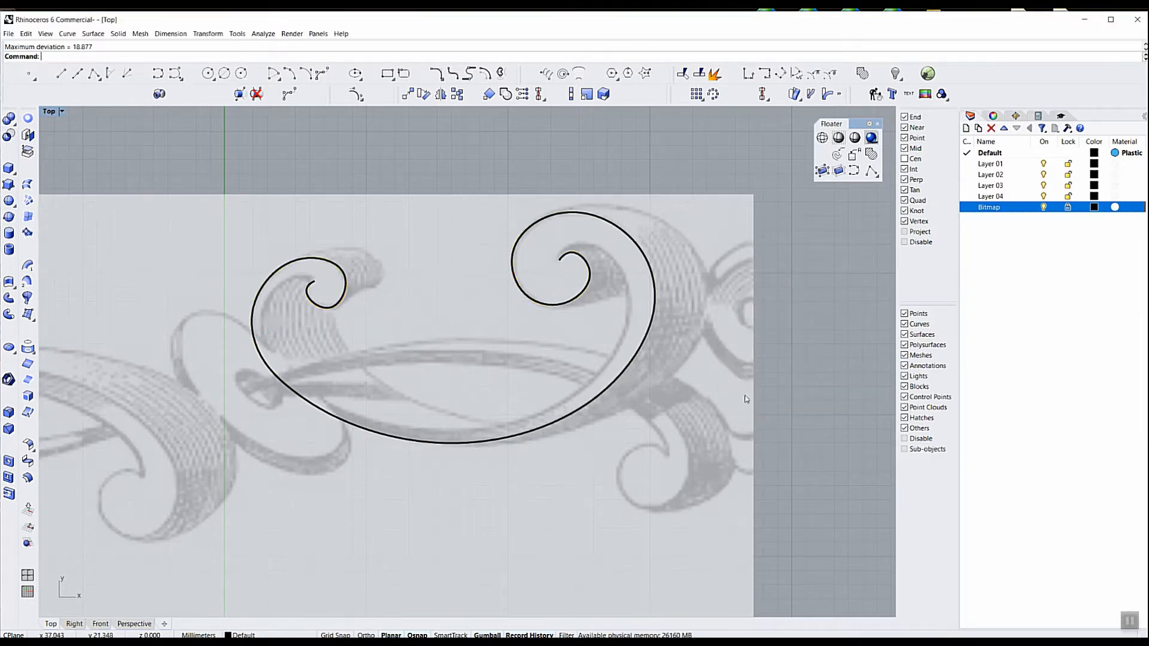
left_click(403, 442)
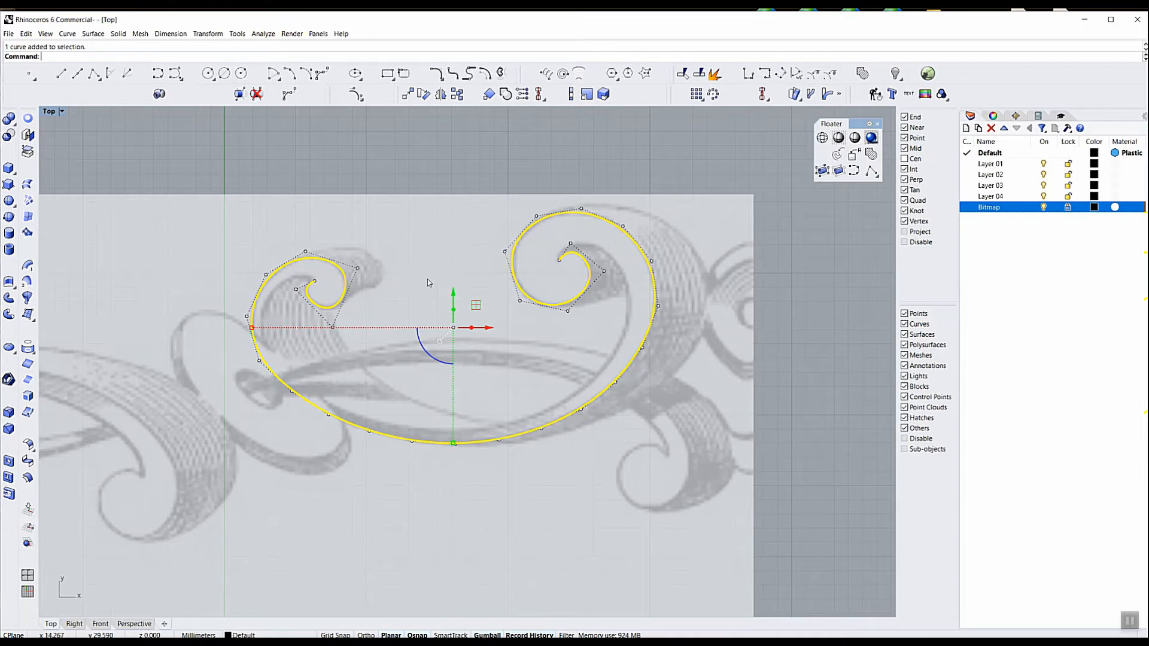
key("Escape")
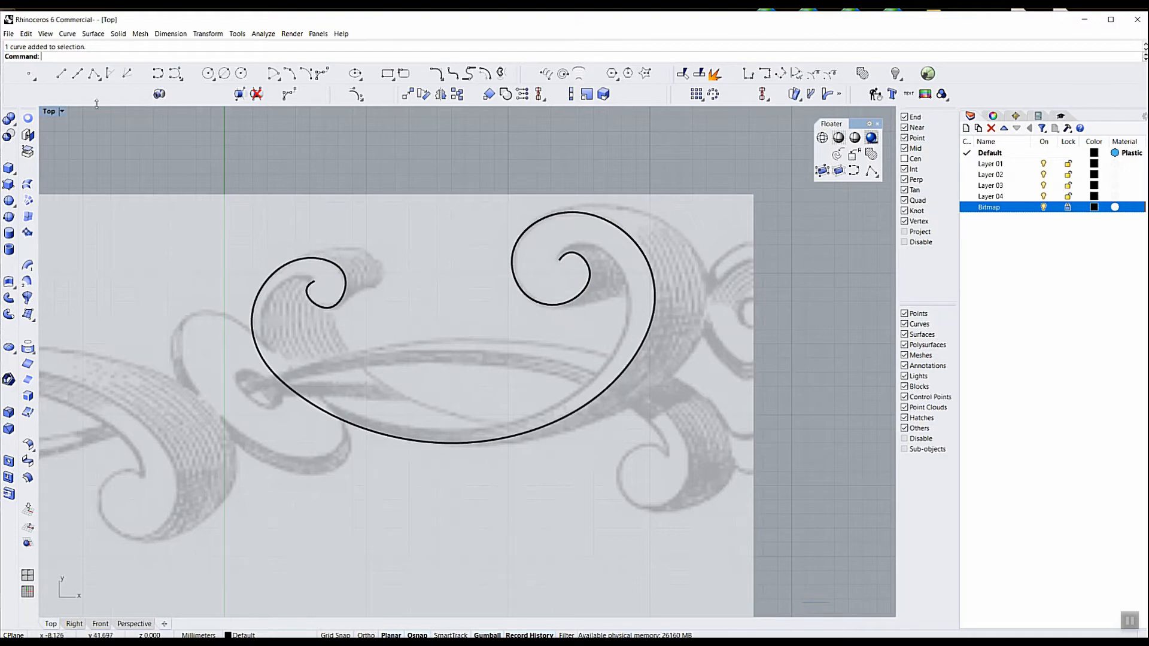
Trace a degree-3 interpolated curve along the scroll's inner edge, from the outline's end in the smaller scroll to its end in the larger scroll
left_click(159, 74)
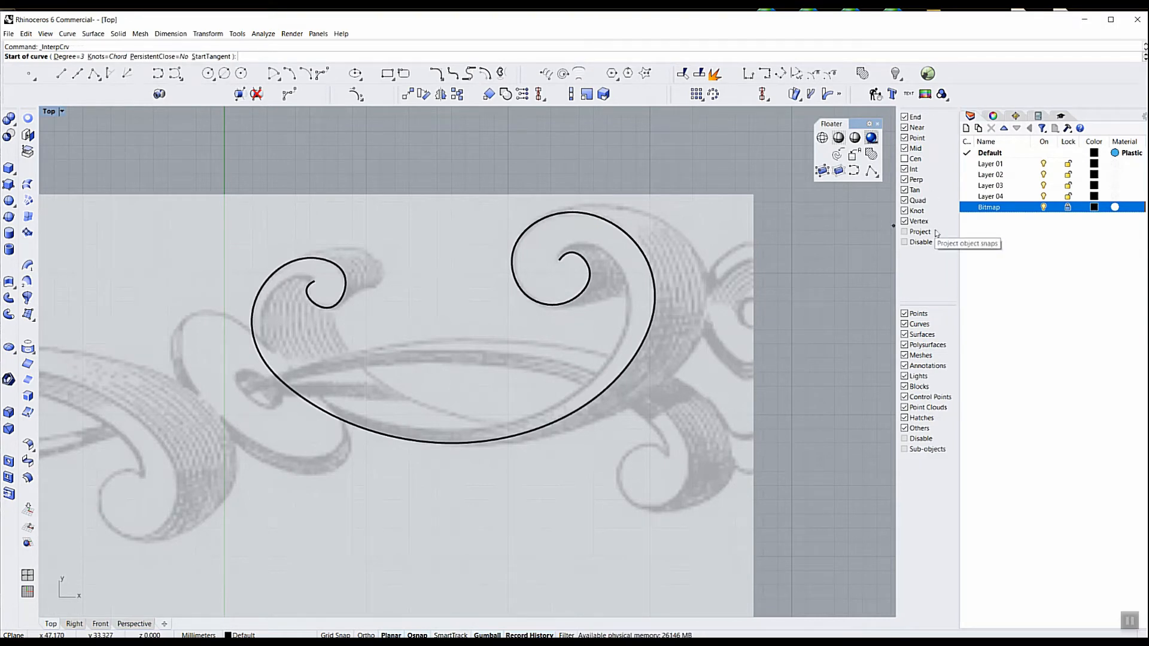
left_click(314, 279)
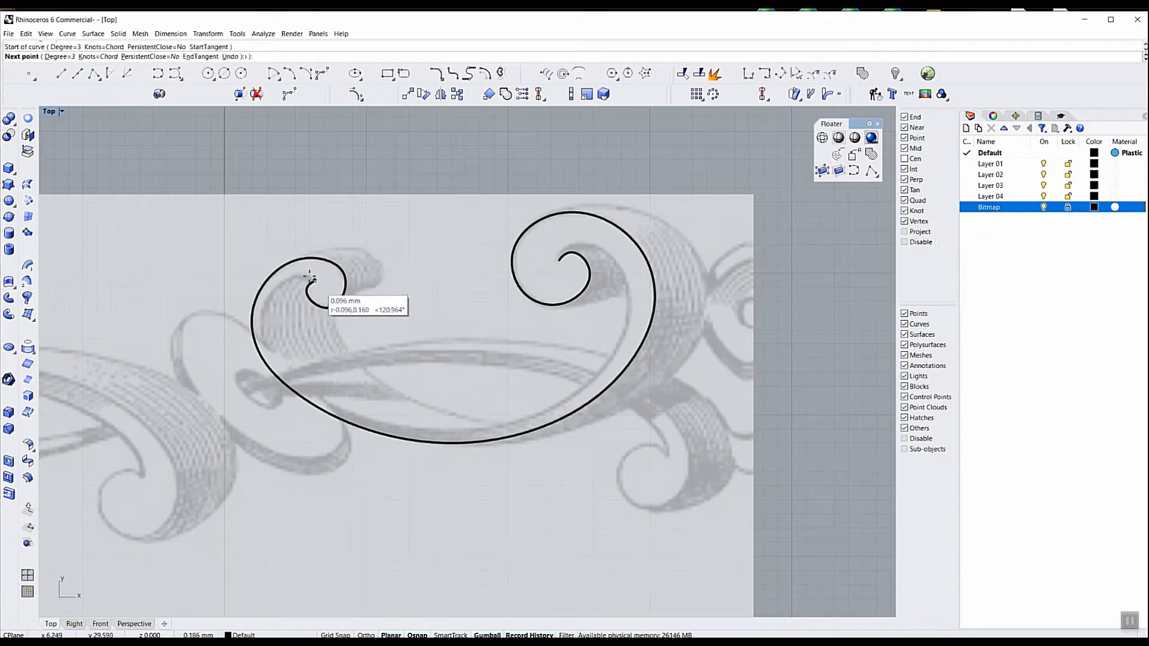
left_click(278, 285)
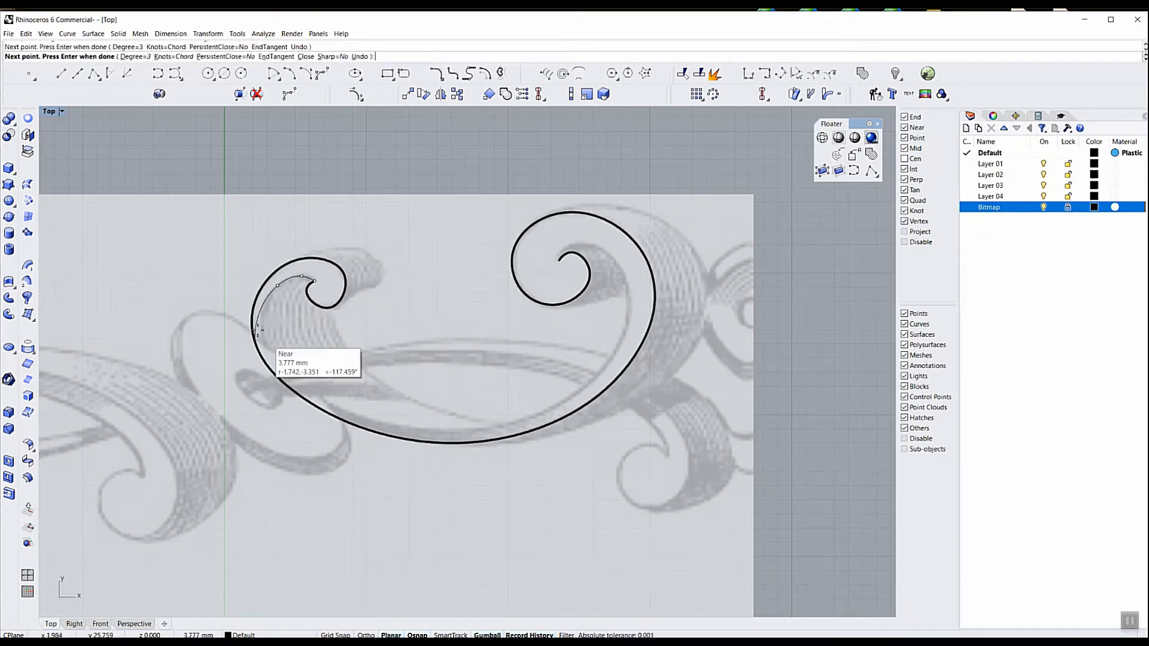
left_click(261, 328)
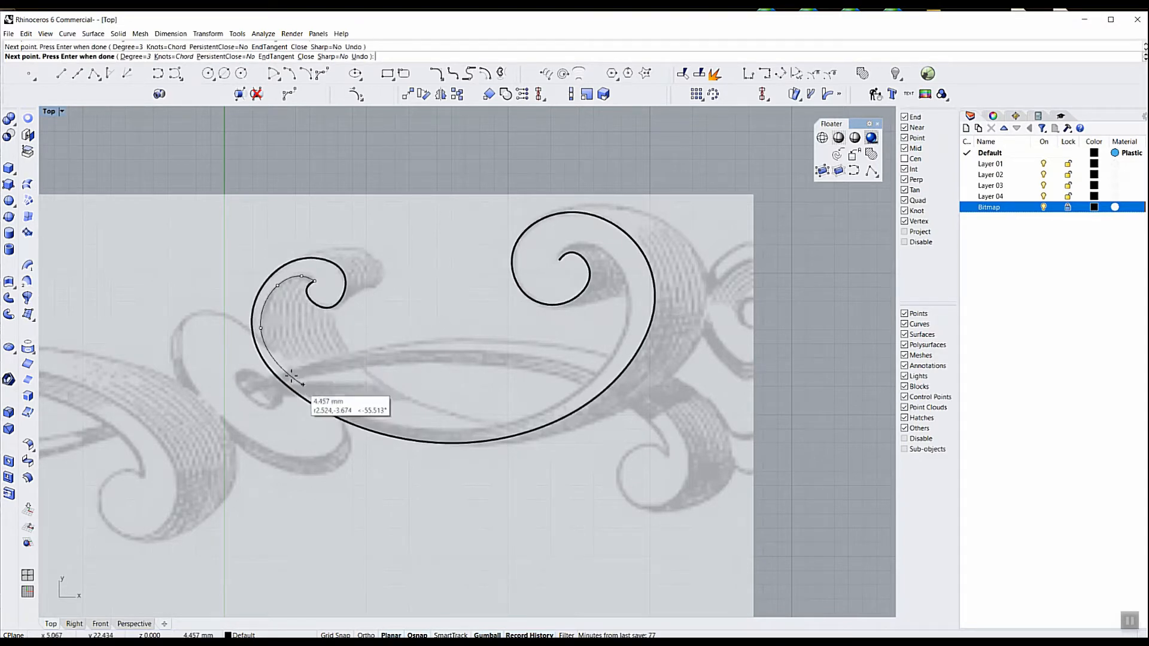
left_click(289, 375)
left_click(334, 406)
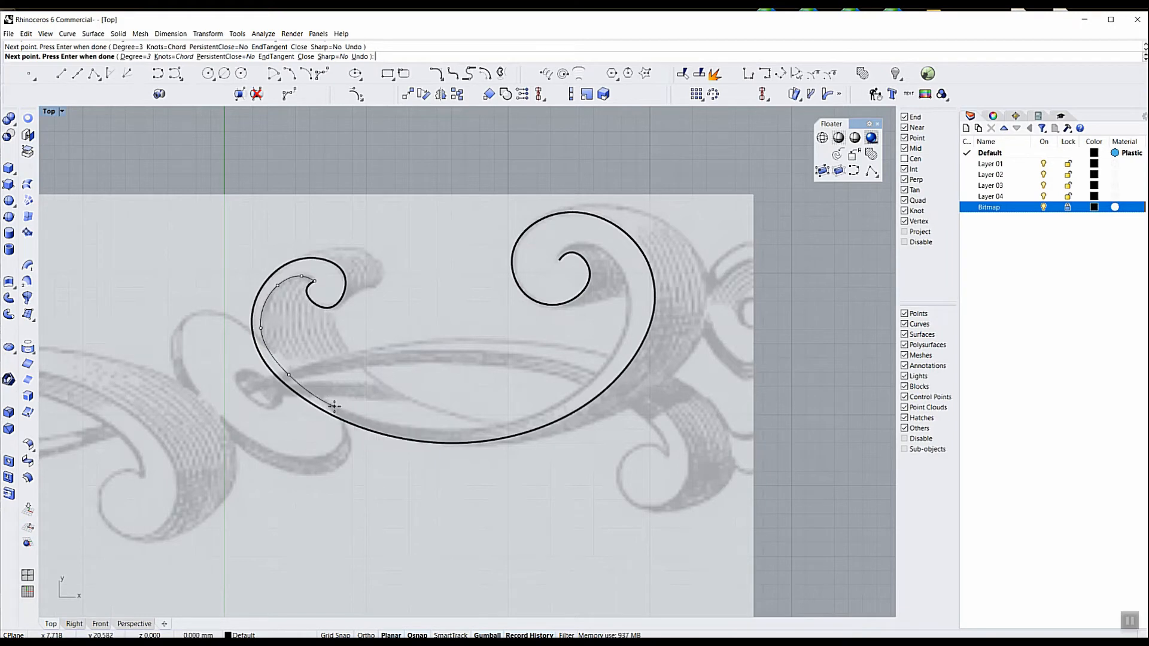
left_click(418, 429)
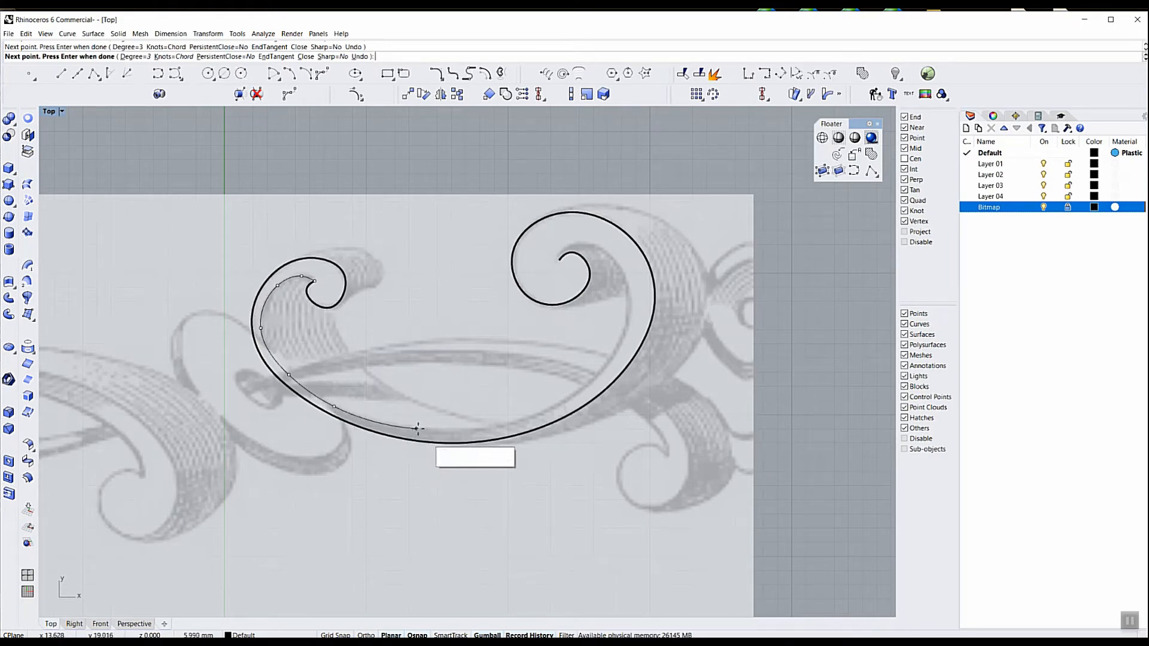
left_click(500, 425)
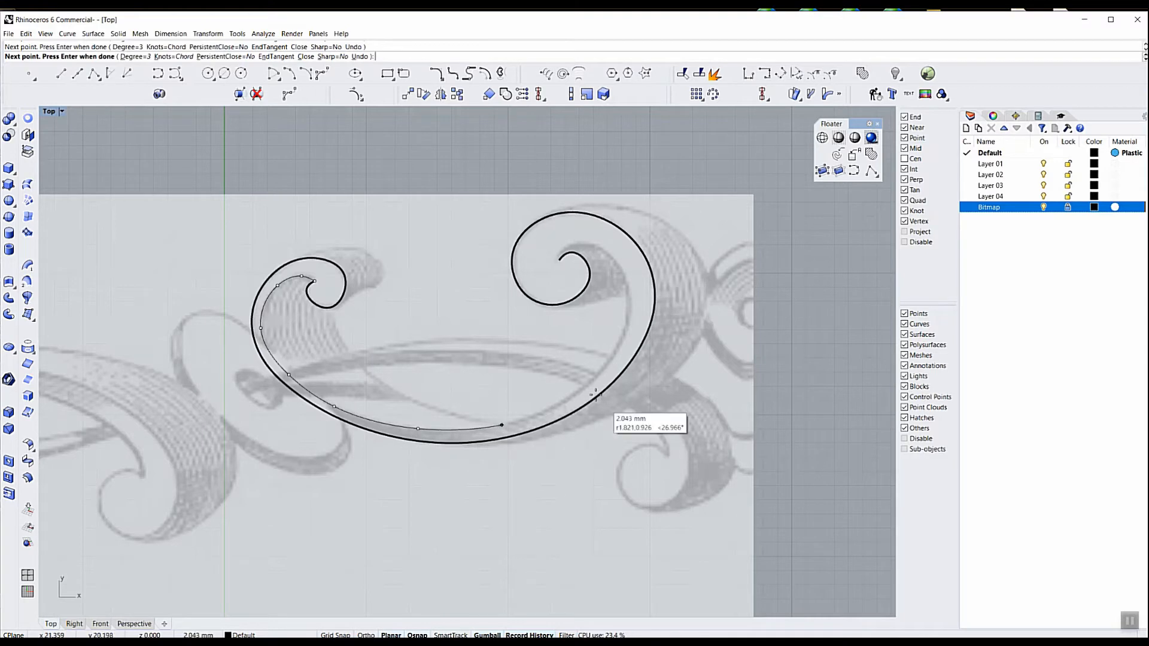
left_click(591, 382)
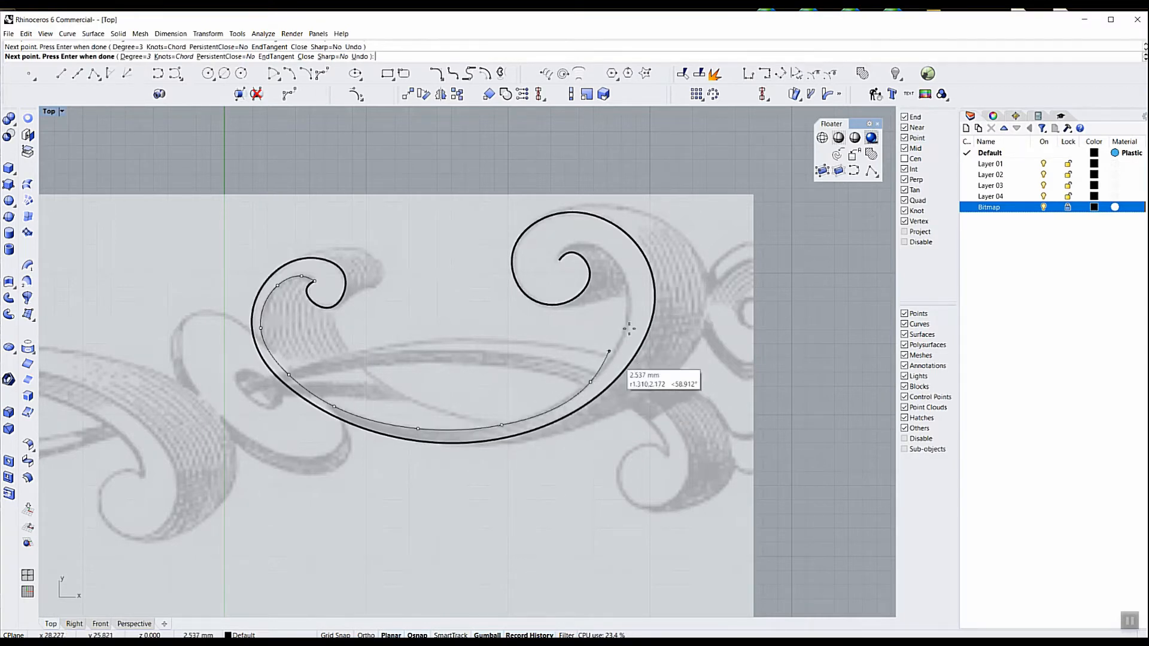
left_click(629, 321)
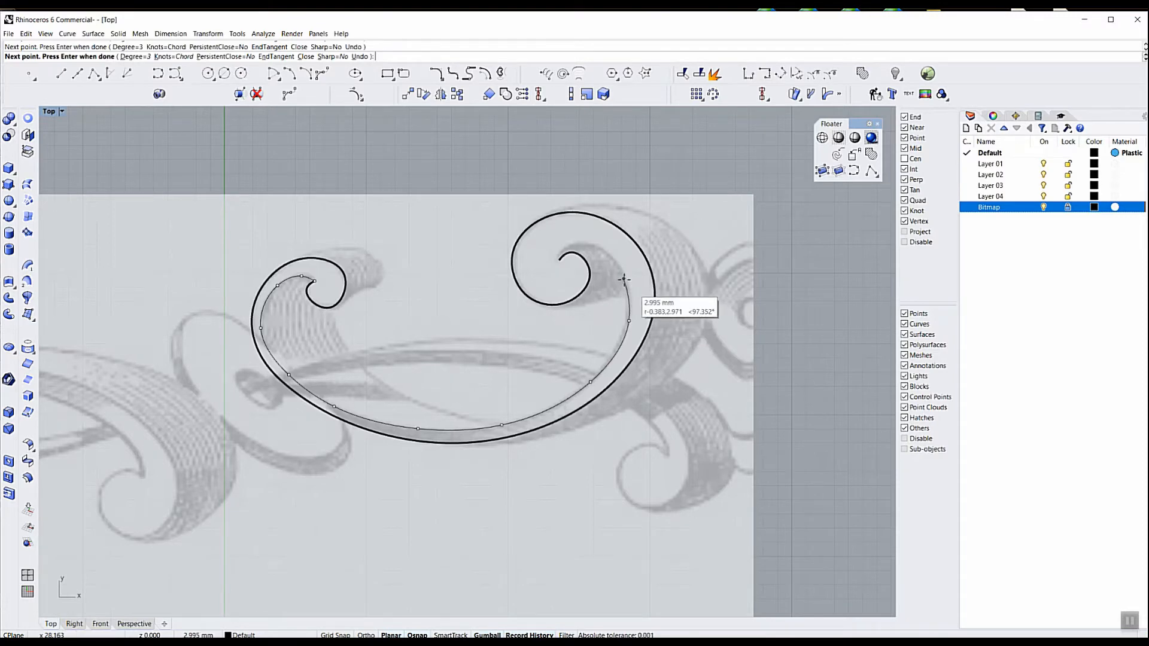
left_click(628, 280)
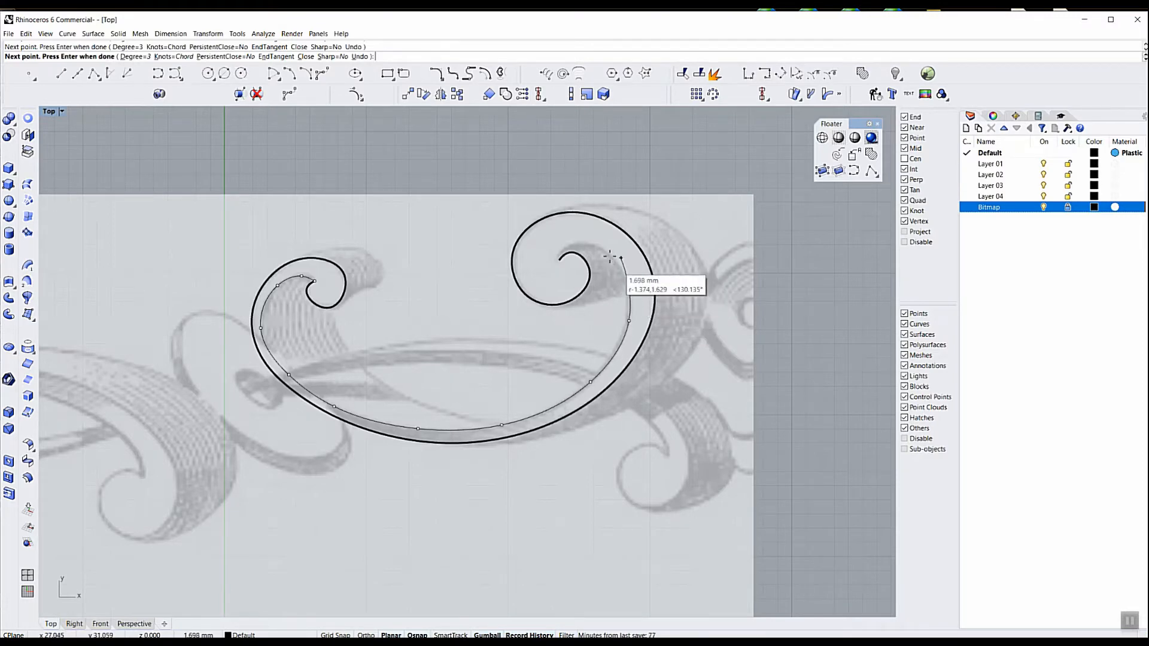
scroll(603, 248, "up", 2)
scroll(605, 248, "up", 1)
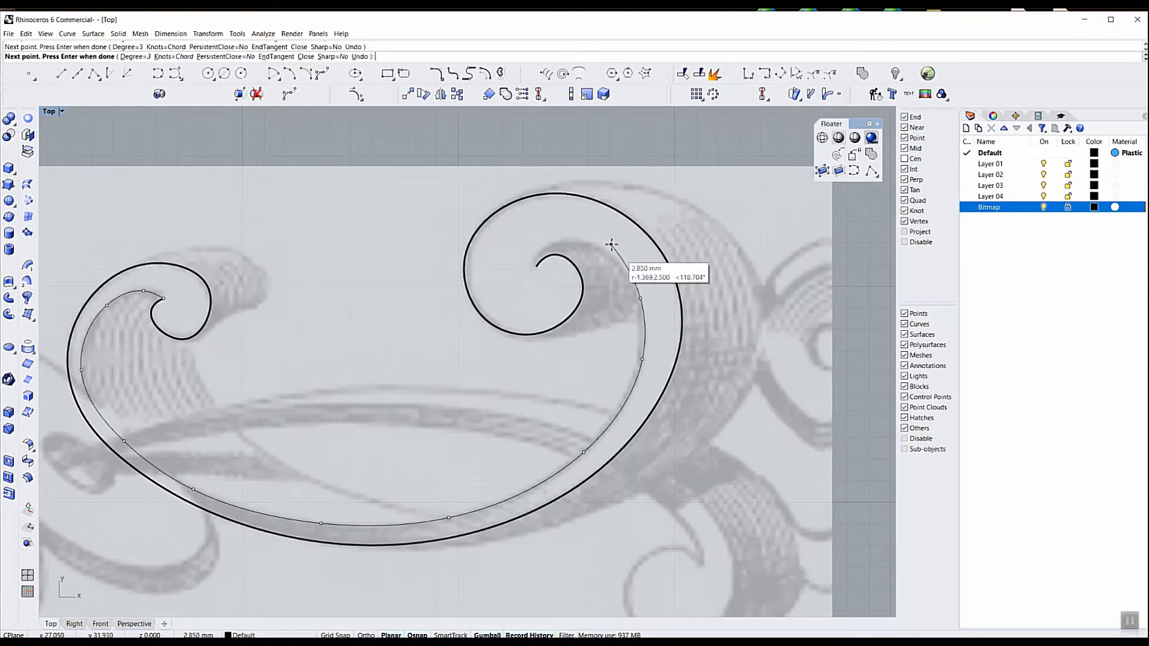
scroll(615, 250, "up", 1)
right_click_drag(622, 246, 654, 302)
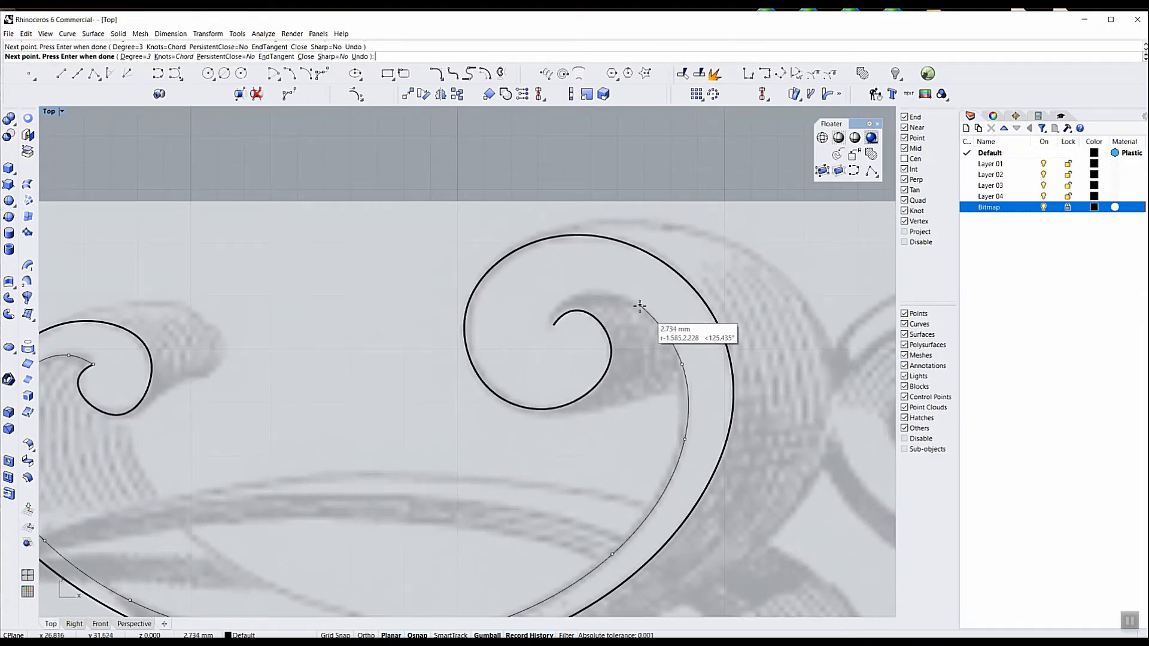
left_click(639, 306)
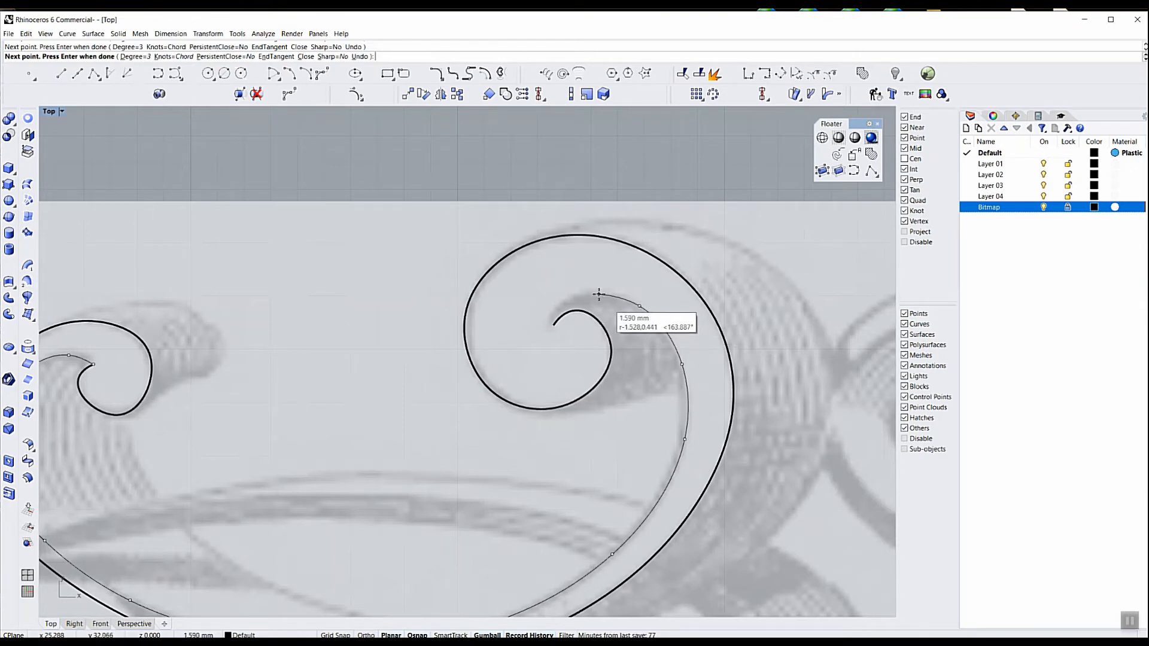
left_click(558, 306)
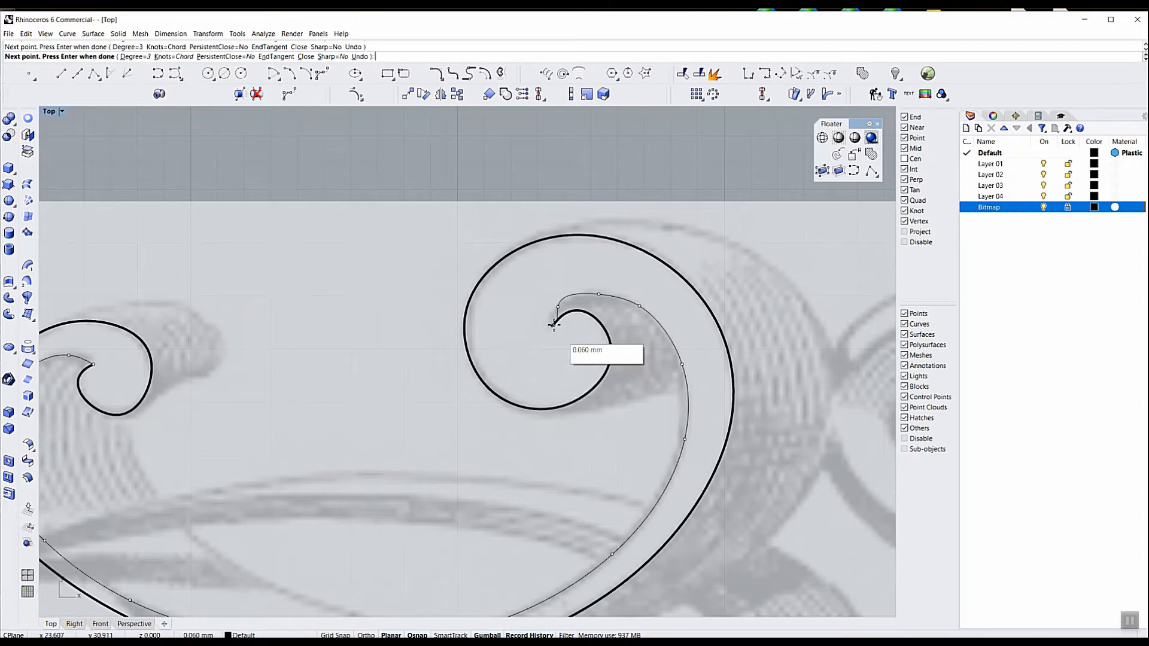
left_click(554, 327)
key("Return")
scroll(613, 305, "down", 4)
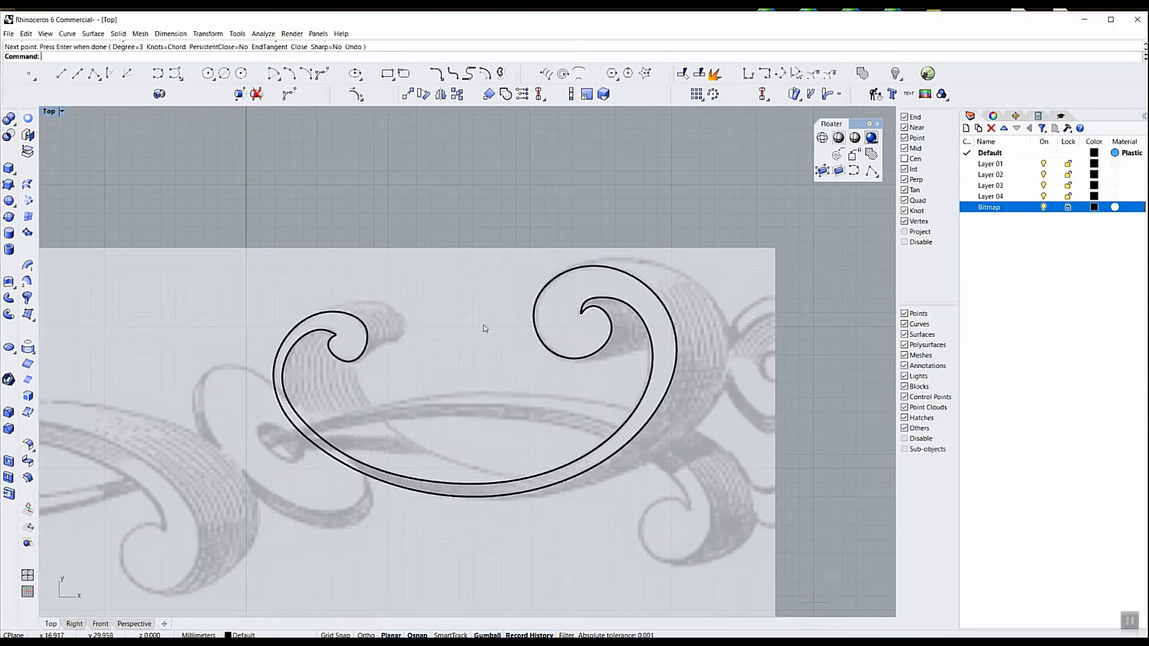
Duplicate the traced outer and inner scroll curves and offset the copies diagonally onto the picture's shaded back edge
left_click(367, 350)
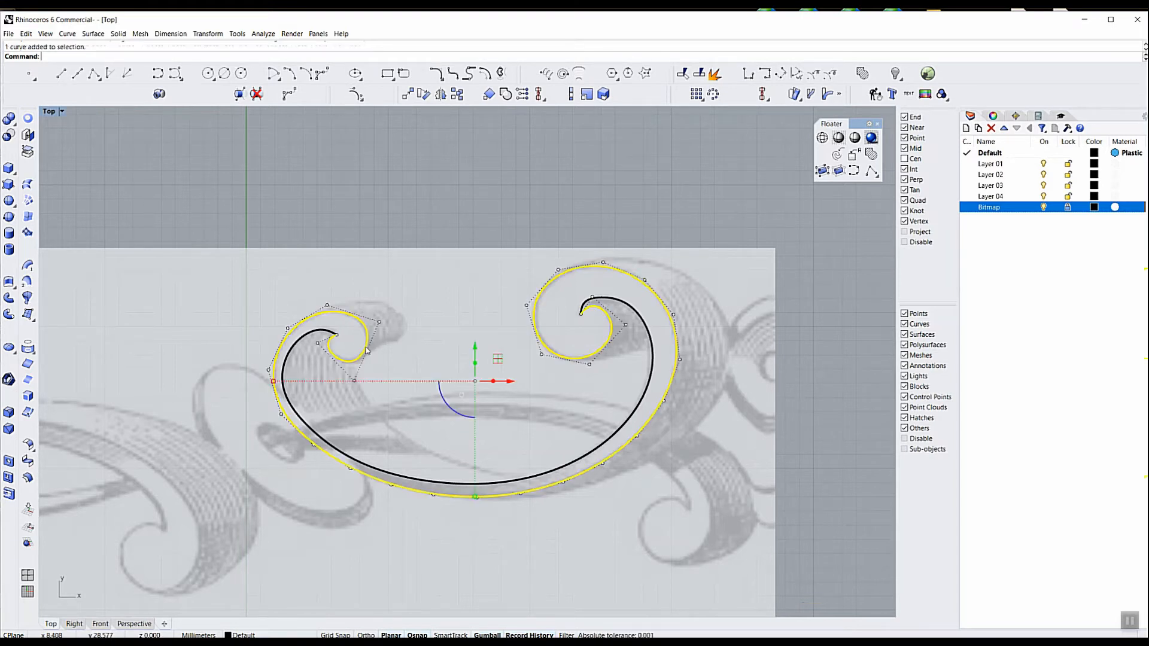
left_click(375, 469, "shift")
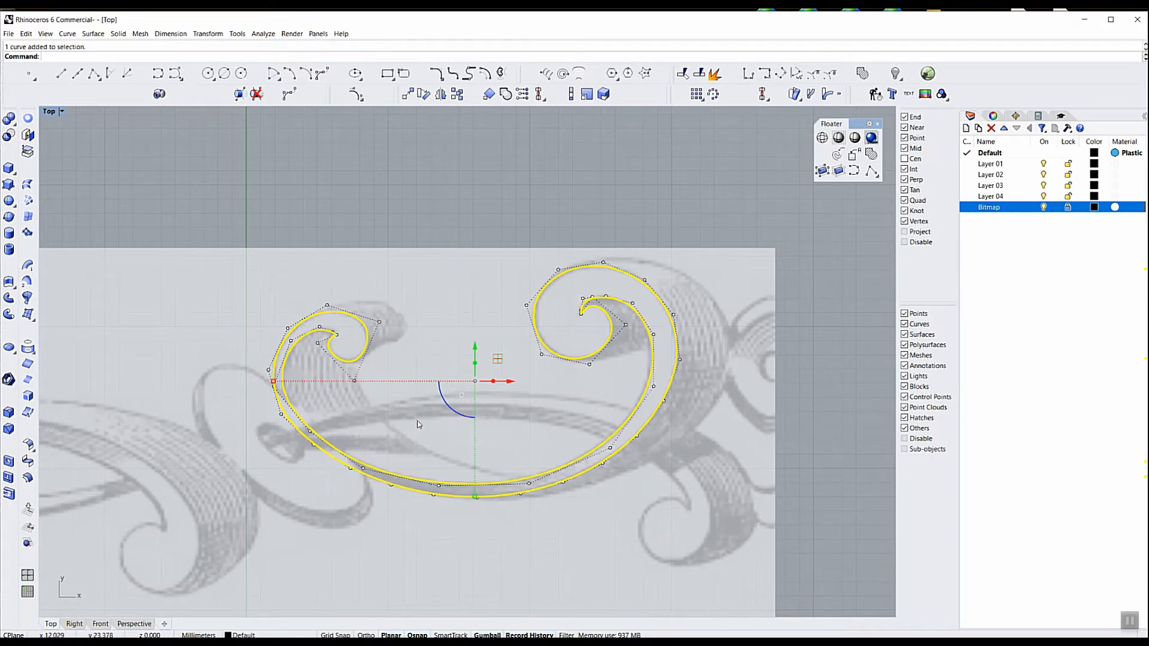
key("ctrl+c")
key("ctrl+v")
left_click_drag(497, 359, 532, 347)
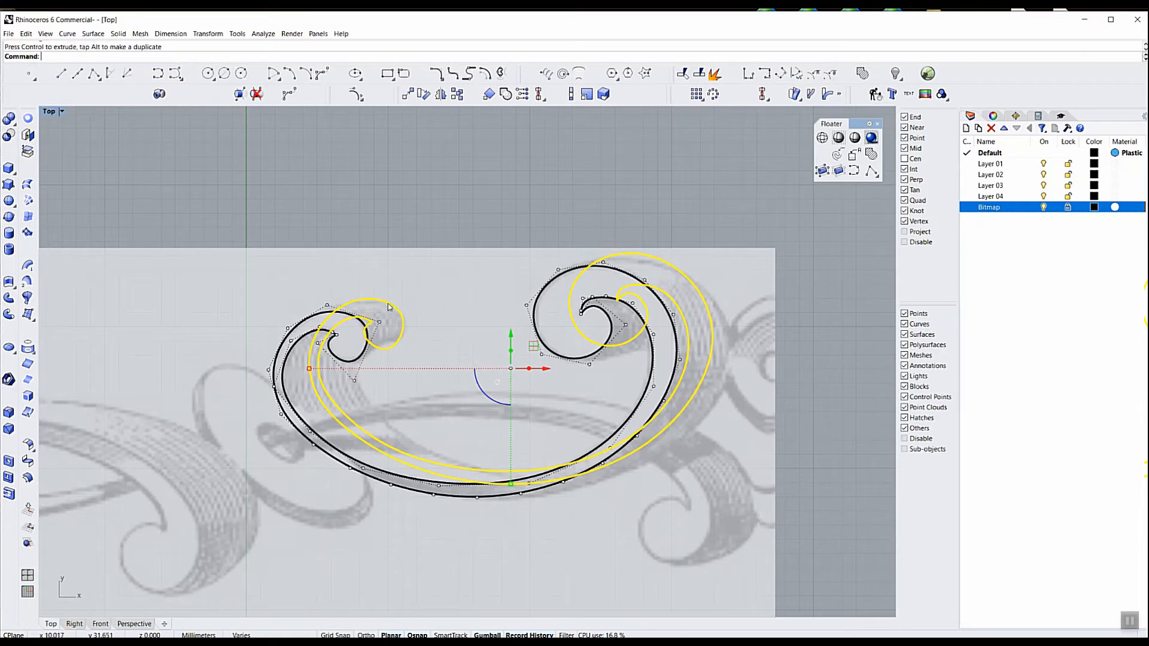
Set Layer 01's colour to red (243, 16, 16) and paste another copy of both scroll curves in place
left_click(990, 165)
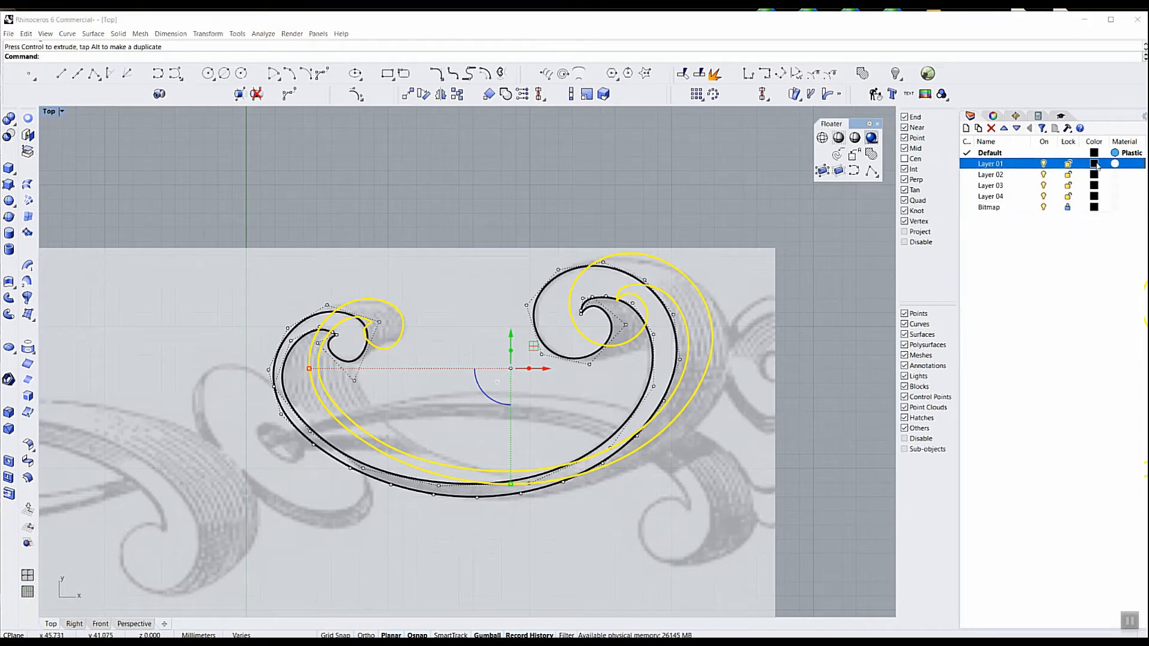
left_click(1095, 164)
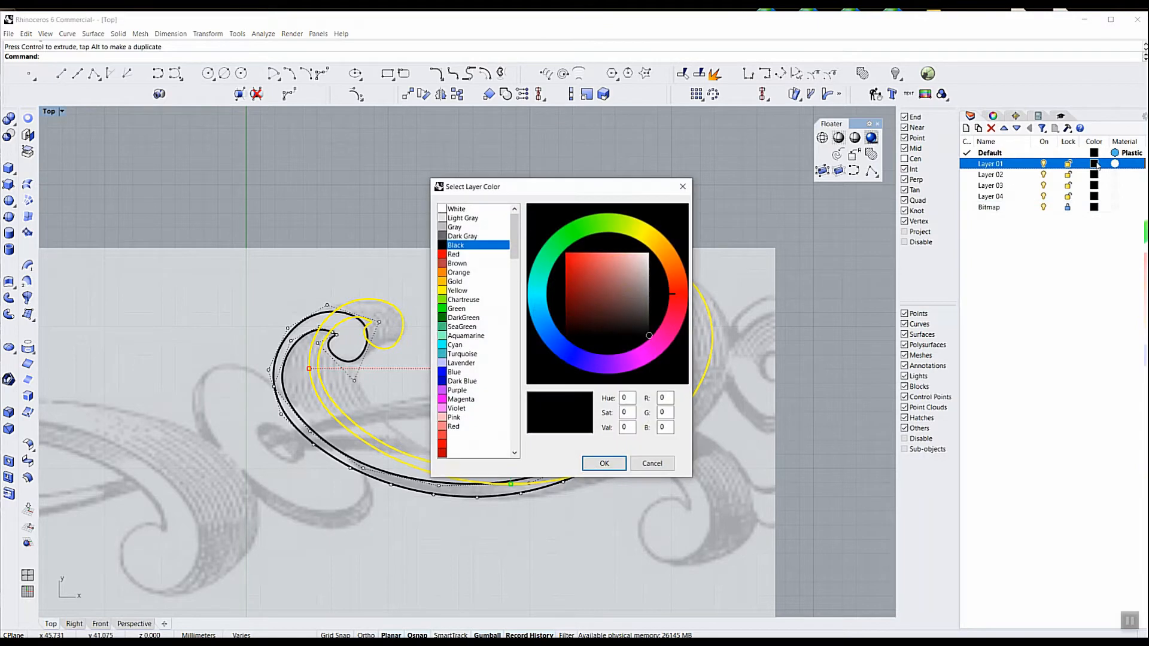
left_click(571, 257)
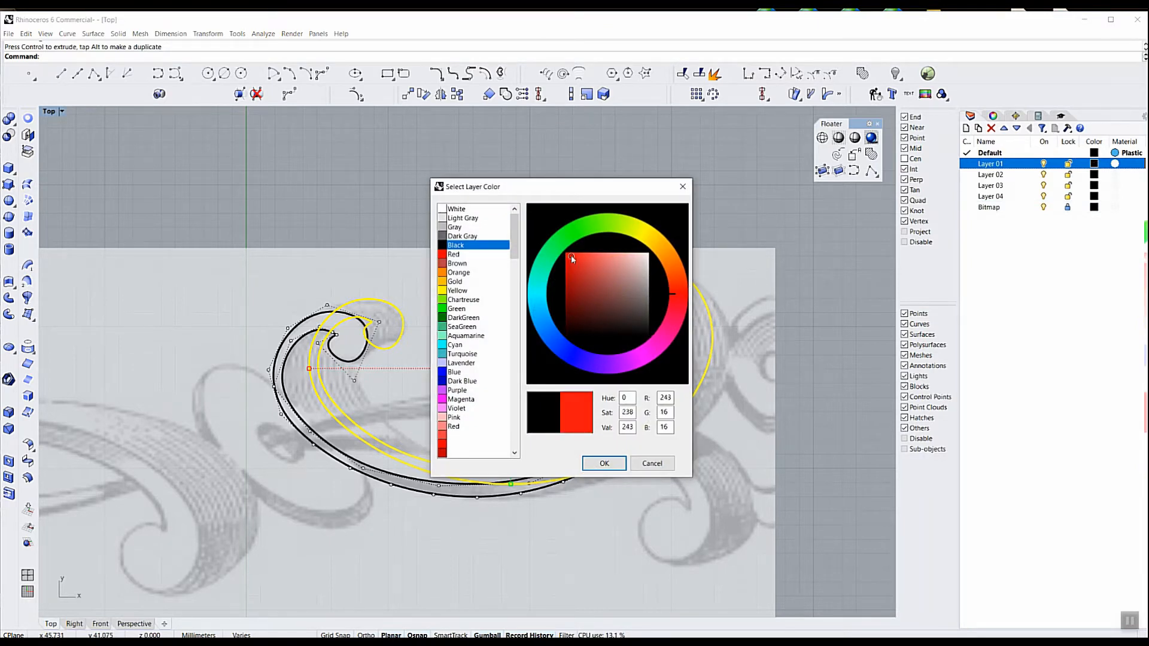
left_click(603, 463)
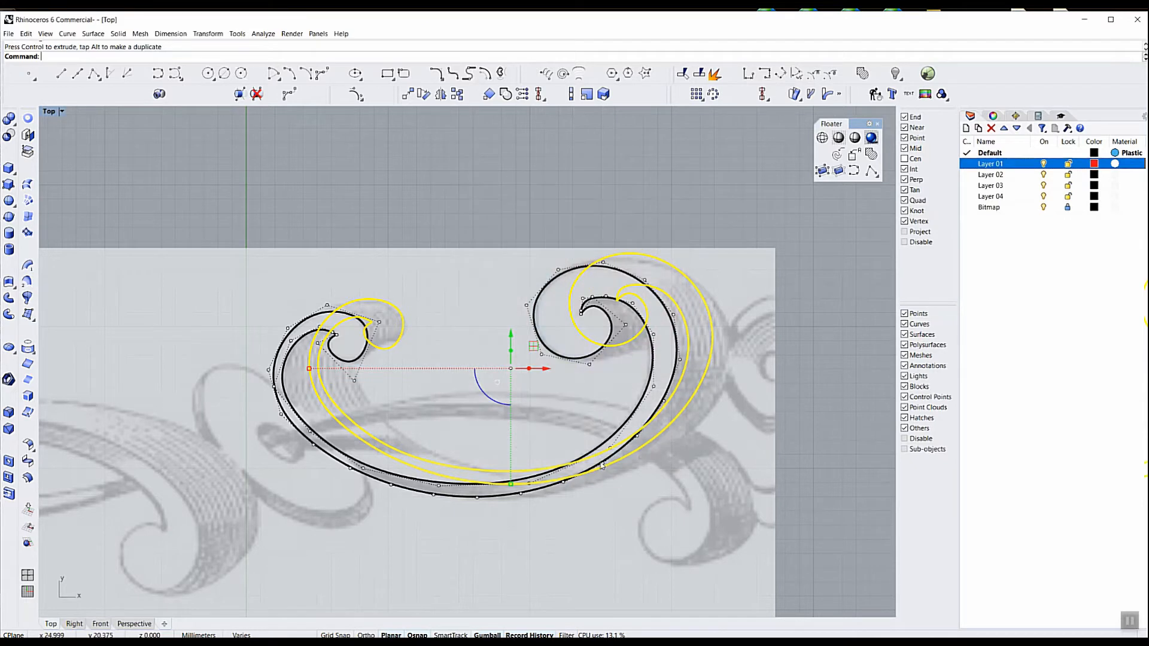
key("ctrl+v")
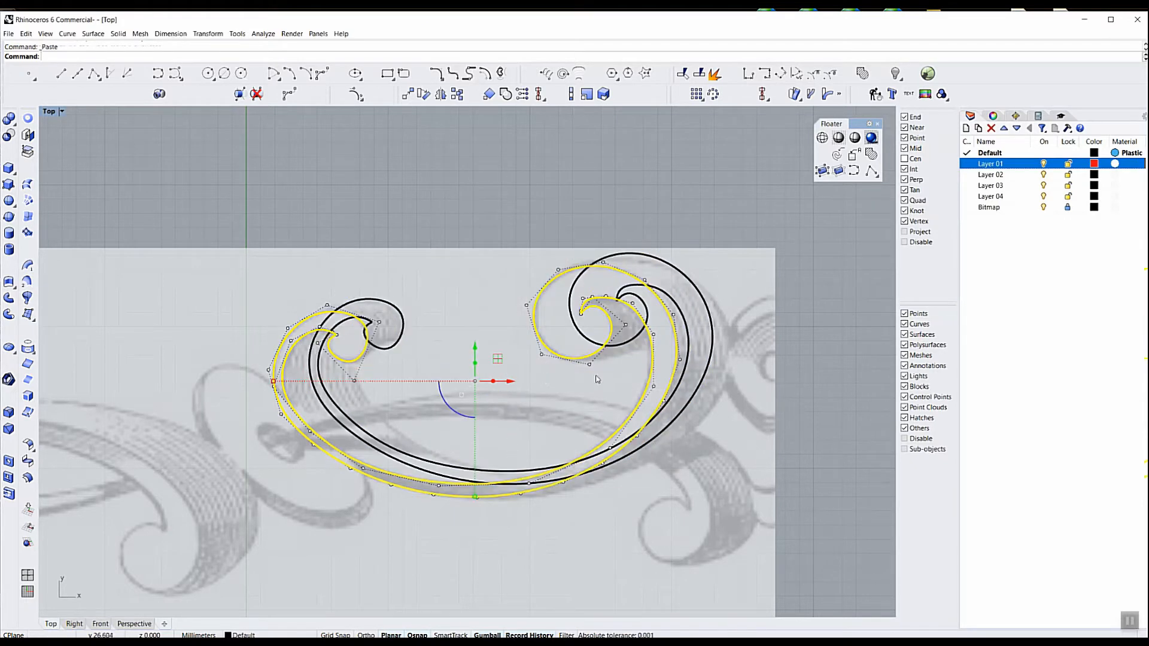
key("Escape")
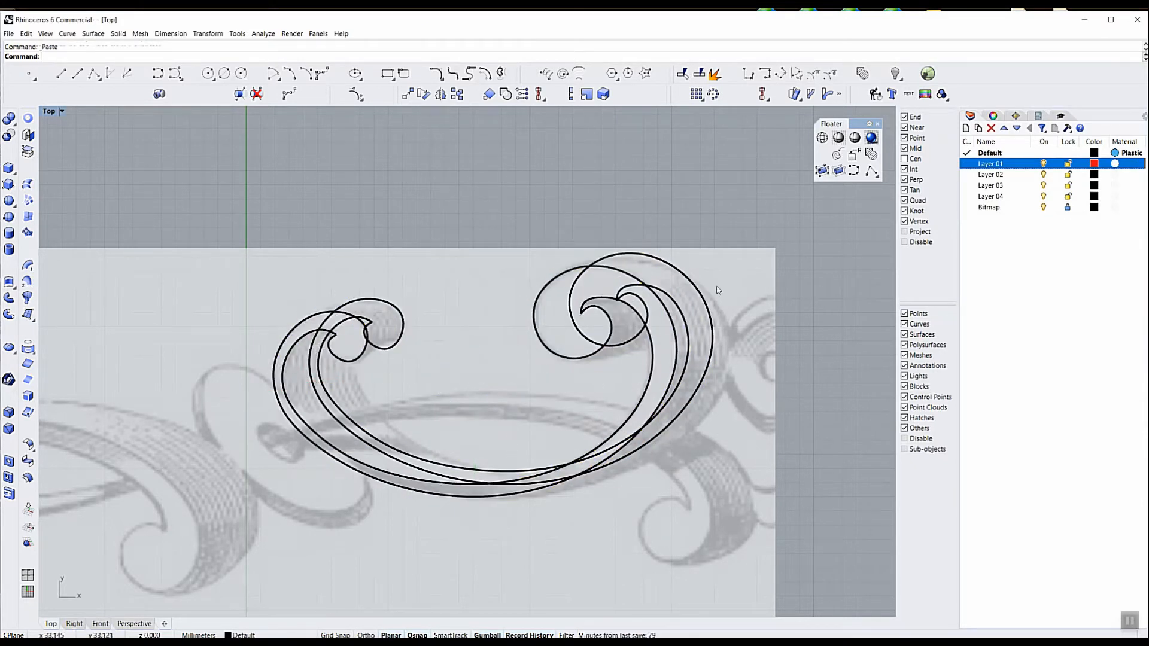
Move the two offset scroll curves to Layer 01
left_click_drag(686, 320, 682, 330)
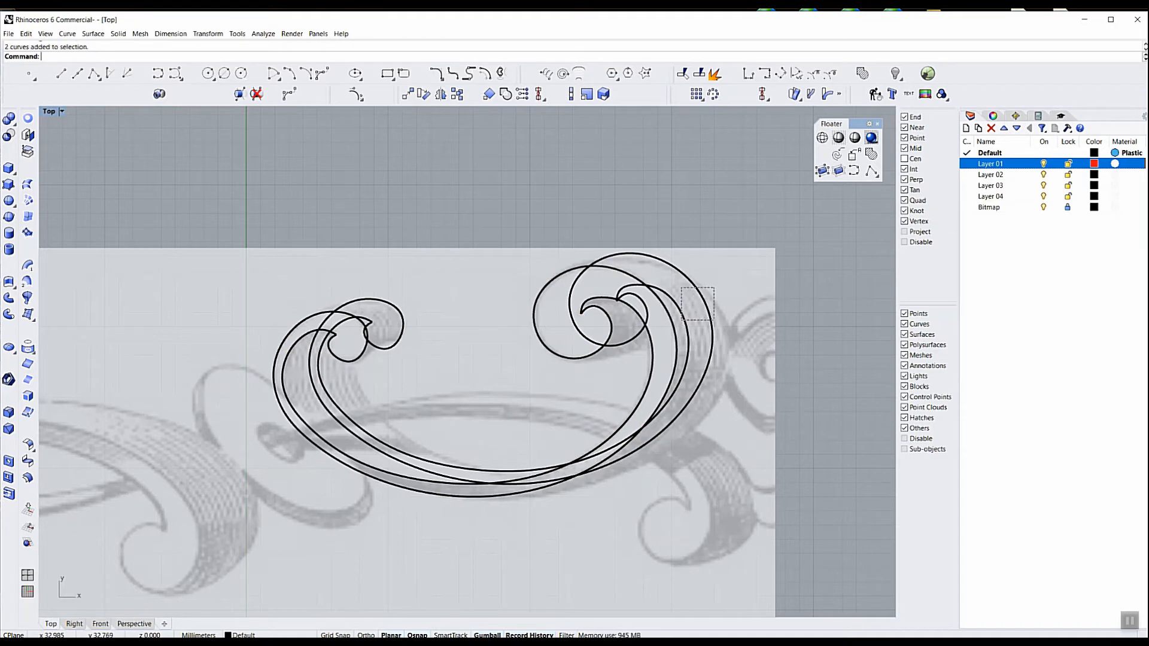
right_click(985, 165)
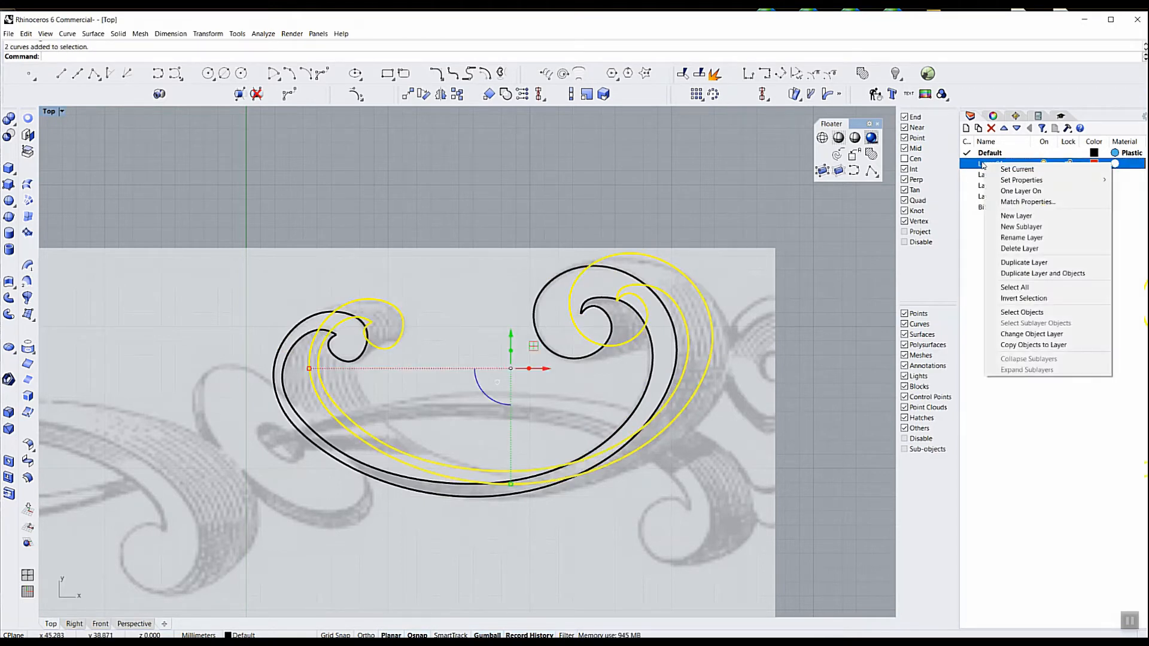
left_click(1027, 335)
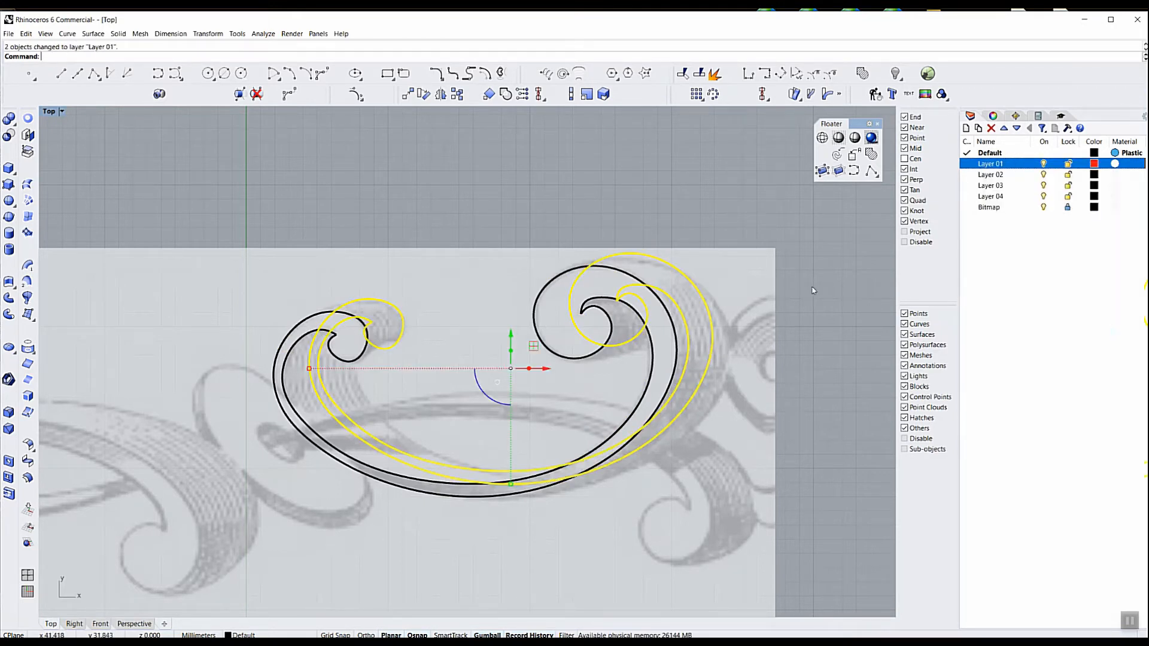
key("Escape")
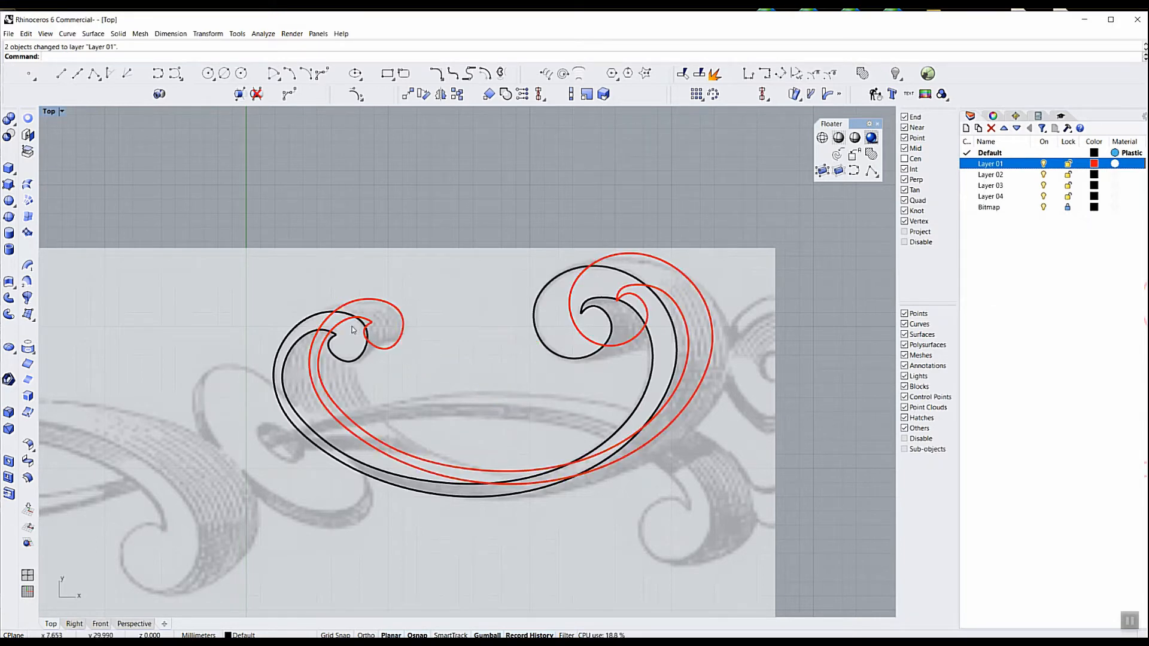
Reshape the red outer curve's end in the smaller scroll by moving its last control points to match the picture's shaded back curl
scroll(361, 312, "up", 2)
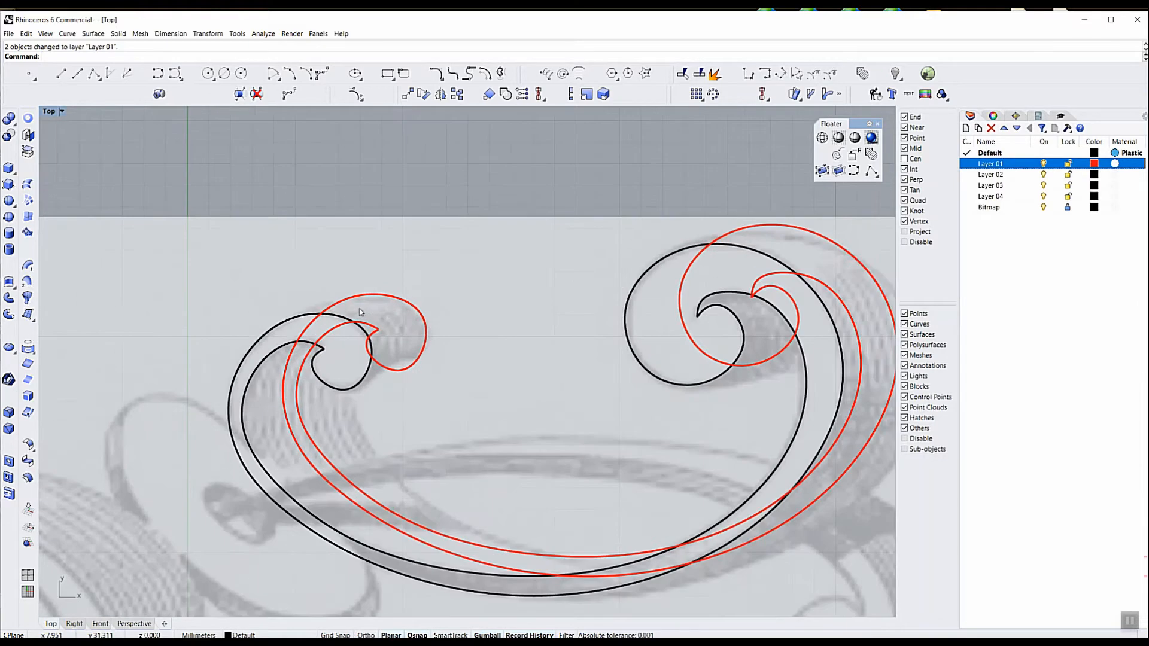
scroll(361, 311, "up", 2)
scroll(353, 308, "down", 3)
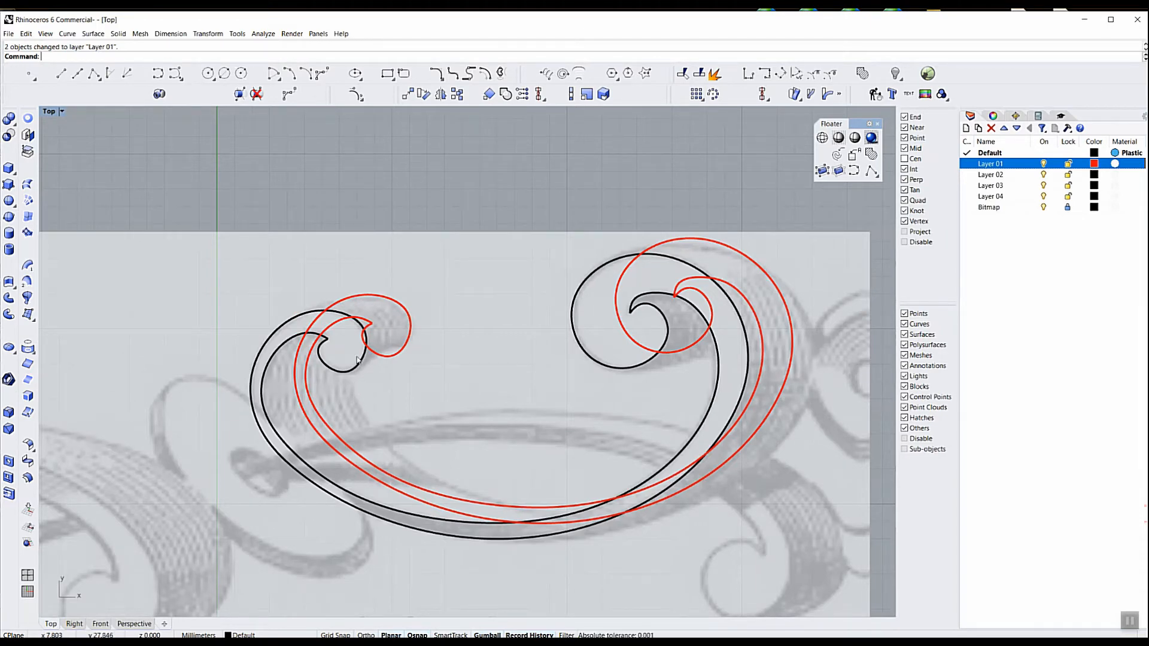
scroll(362, 339, "up", 3)
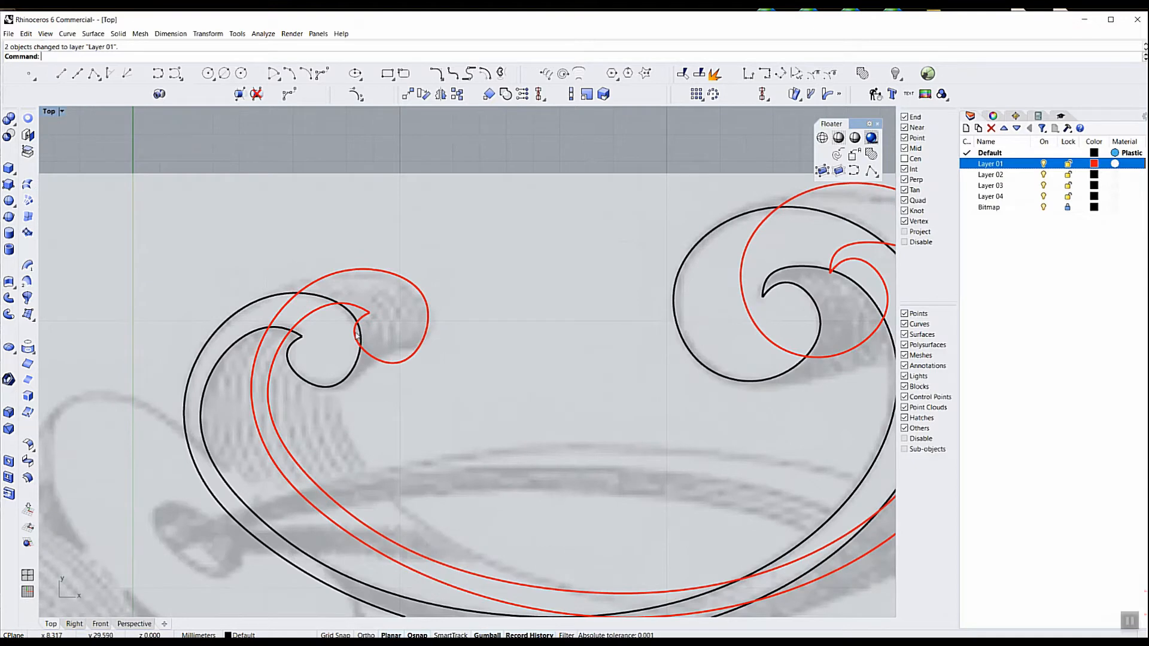
left_click(355, 336)
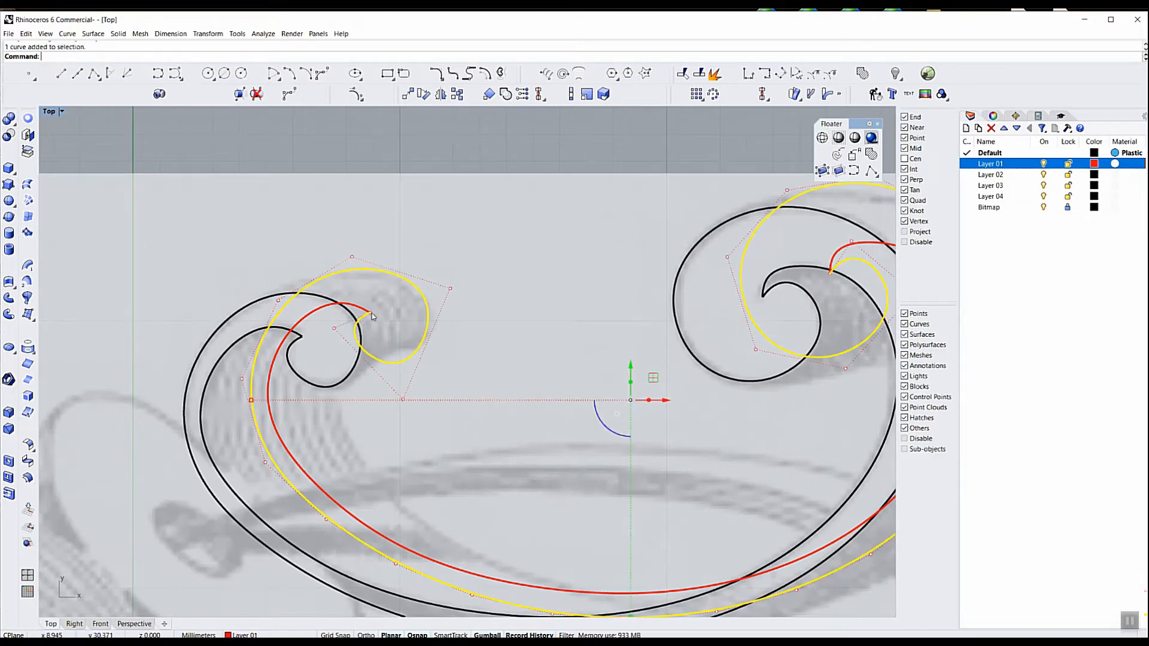
left_click(334, 329)
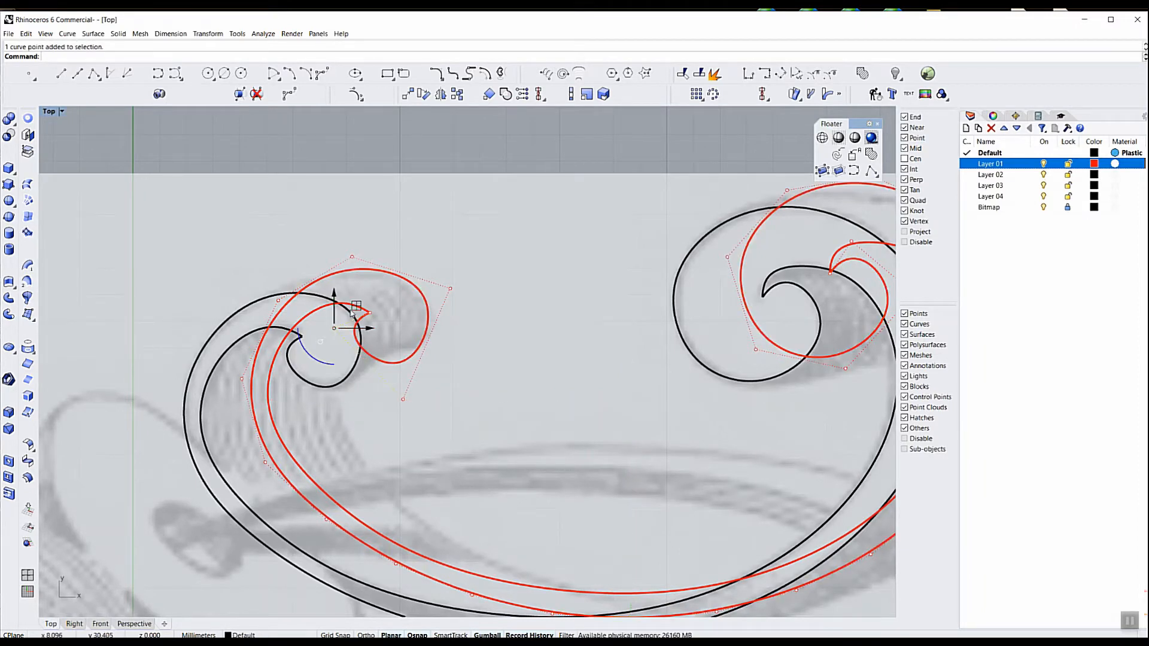
left_click_drag(368, 312, 374, 311)
left_click_drag(379, 309, 379, 306)
left_click(369, 313)
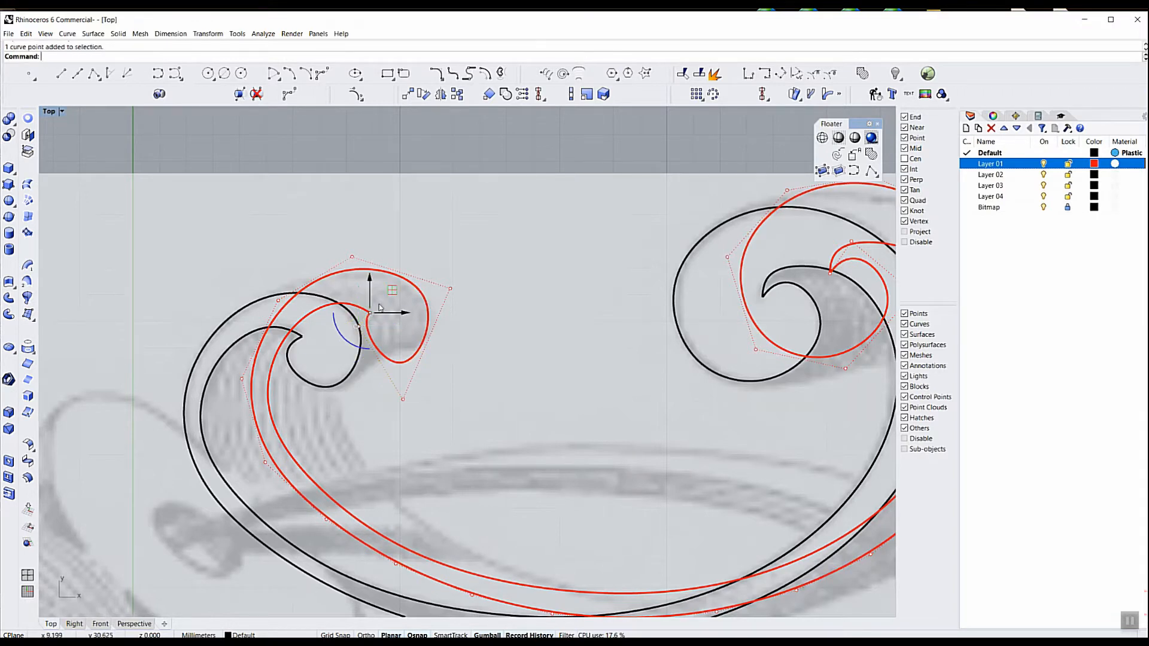
left_click_drag(391, 291, 397, 273)
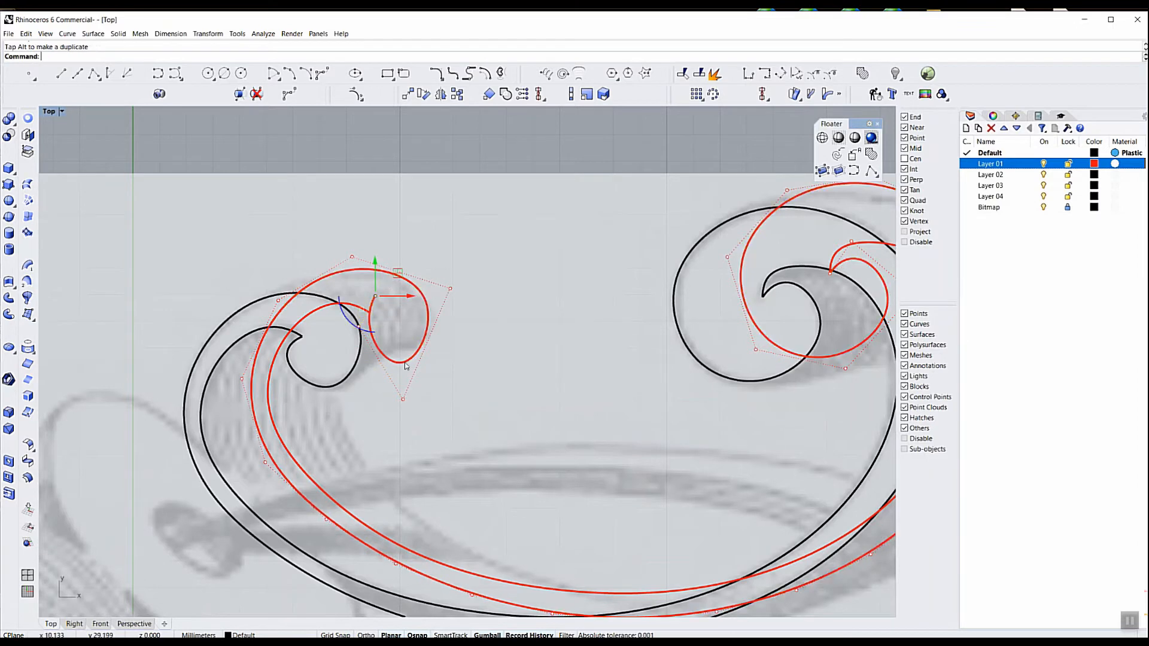
left_click(402, 398)
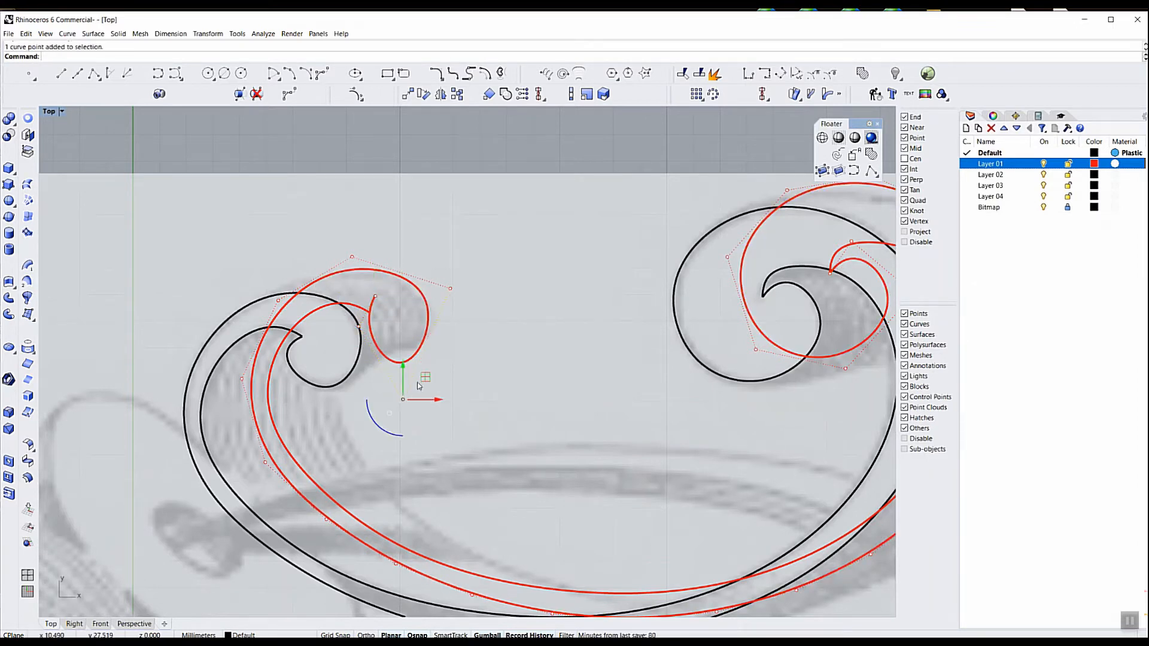
left_click_drag(424, 377, 429, 359)
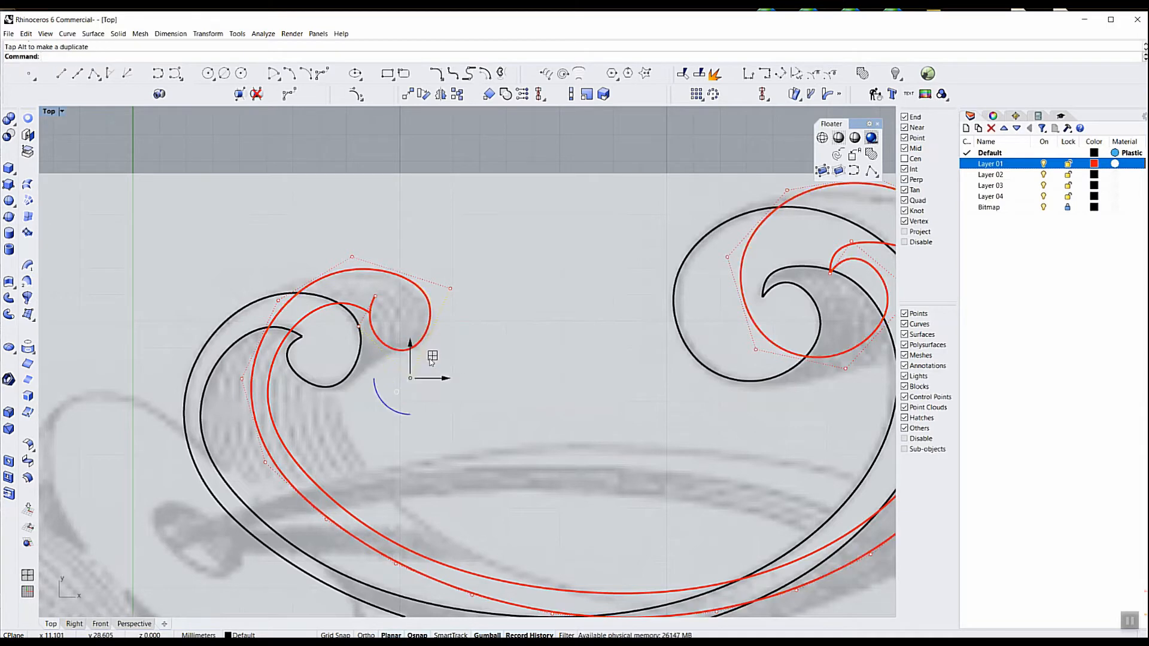
Move the red inner curve's end point in the smaller scroll onto the end of the red outer curve
left_click(361, 309)
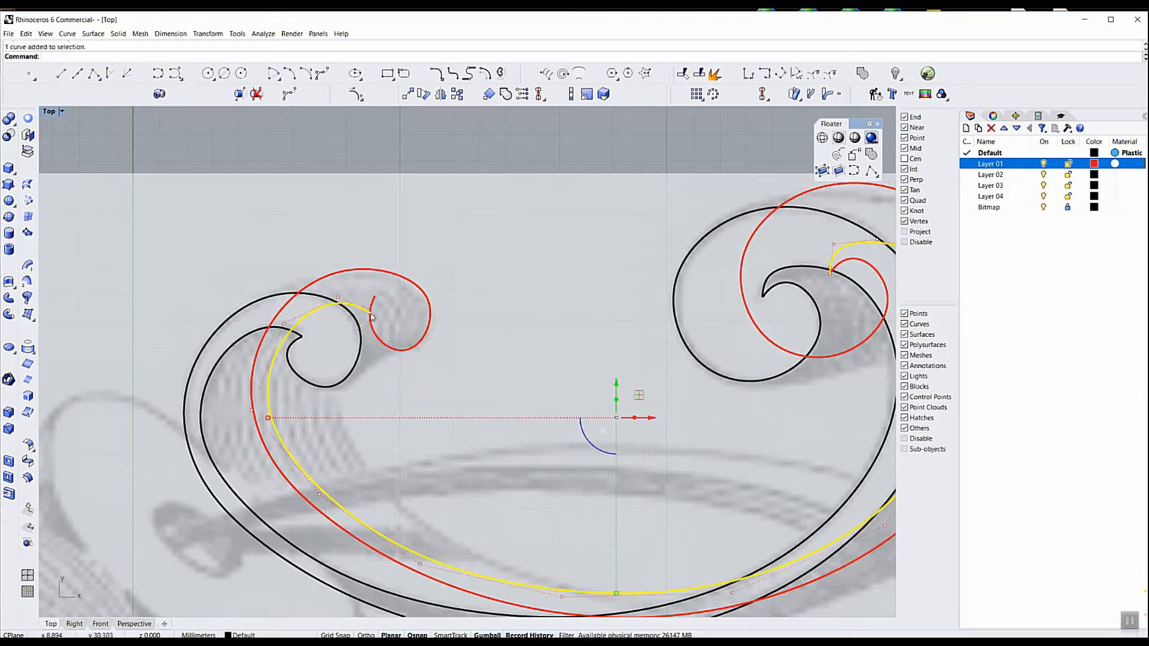
left_click(371, 306)
left_click_drag(371, 307, 375, 298)
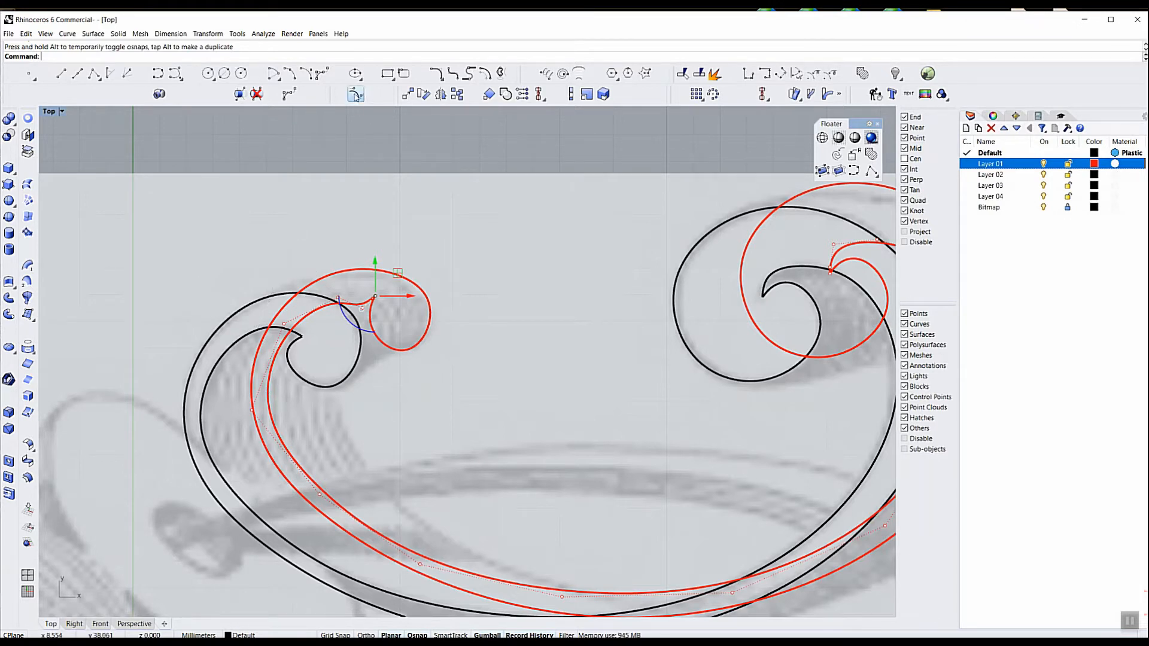
Shift two pairs of control points on the red inner curve's left side inward, toward the far edge of the shaded ribbon
left_click(355, 95)
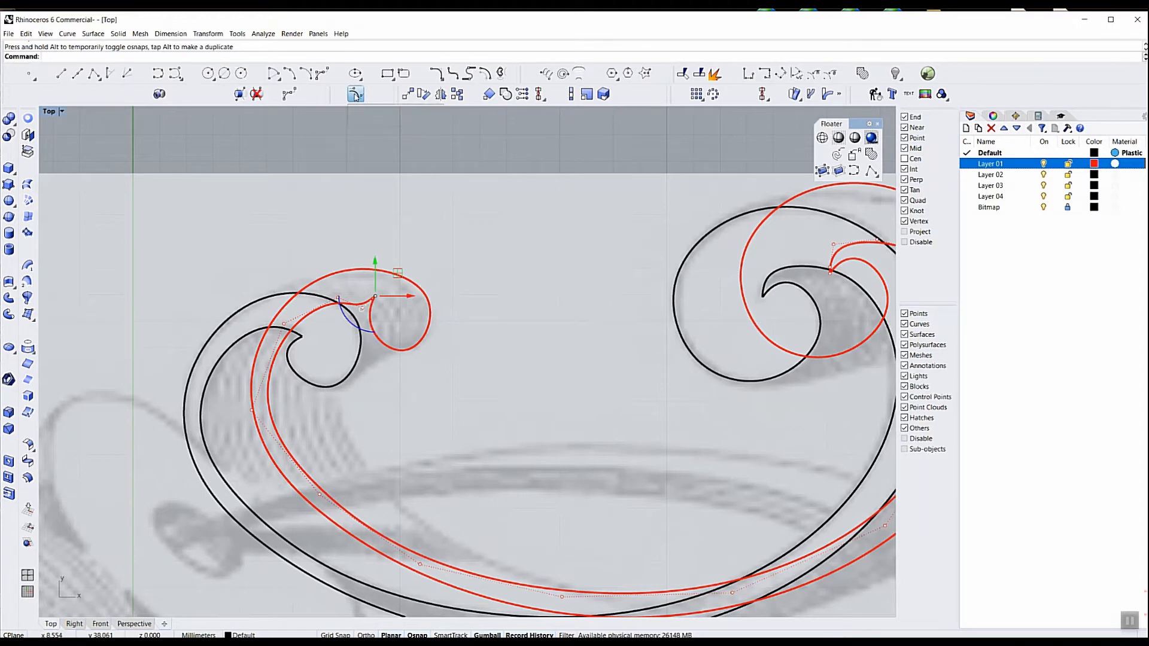
left_click(287, 346)
key("Return")
left_click(219, 269)
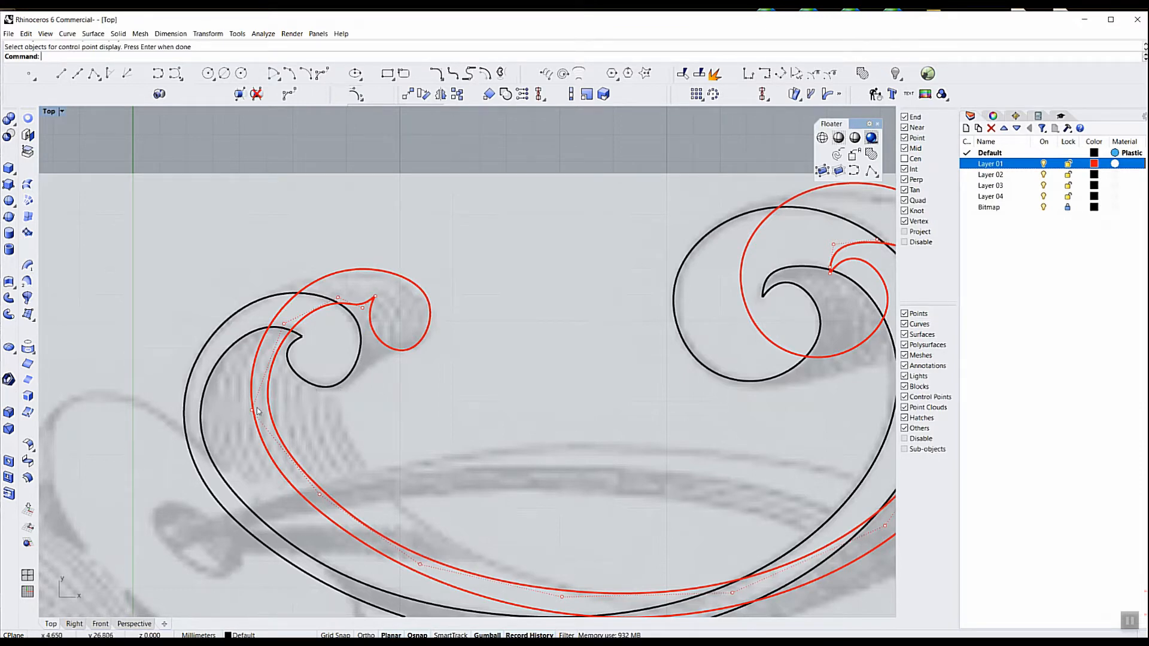
left_click_drag(204, 303, 288, 434)
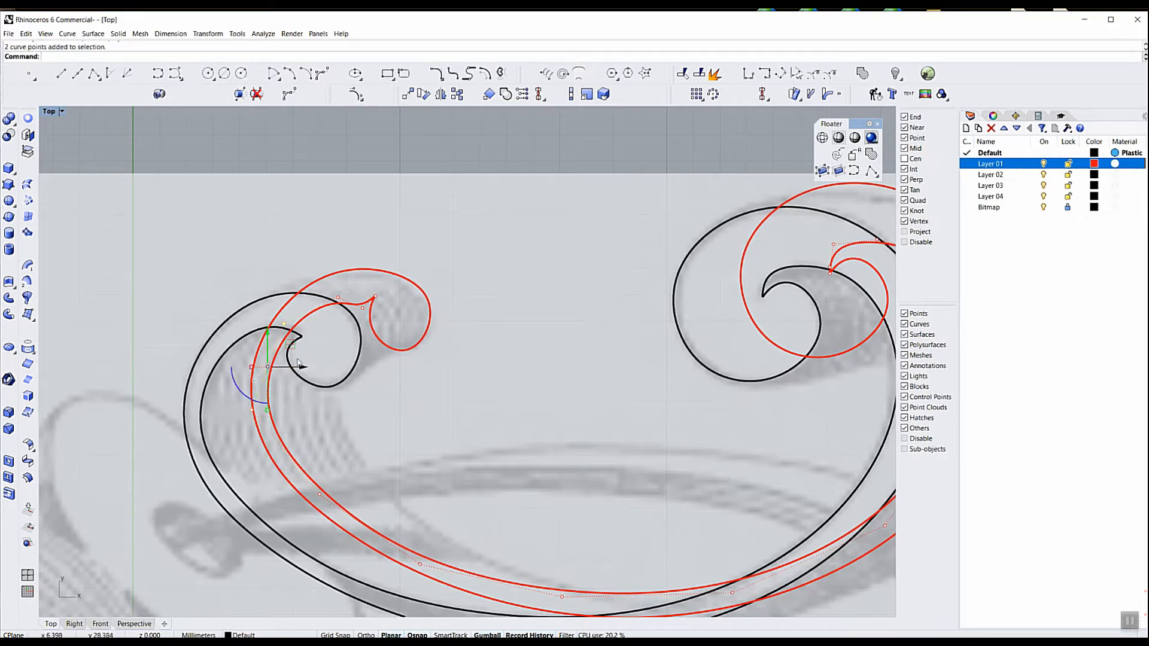
left_click_drag(291, 345, 329, 361)
left_click_drag(302, 483, 453, 579)
left_click_drag(392, 507, 437, 501)
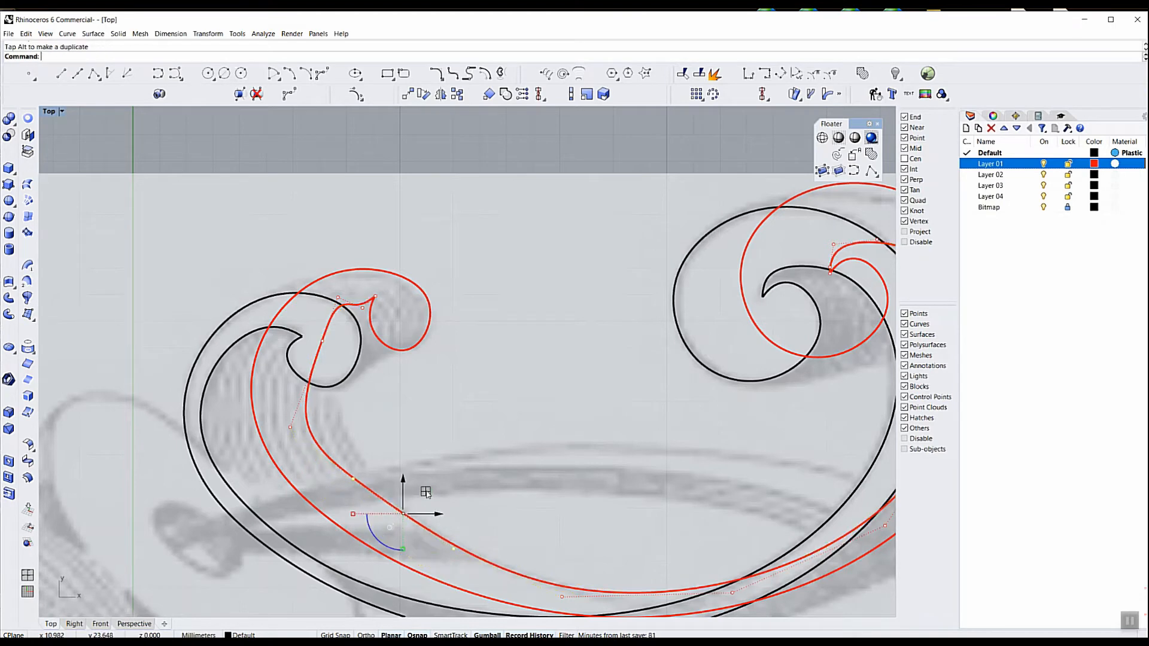
Fine-tune four individual control points of the red inner curve below the smaller scroll so it follows the shaded ribbon's edge smoothly
left_click_drag(274, 414, 306, 444)
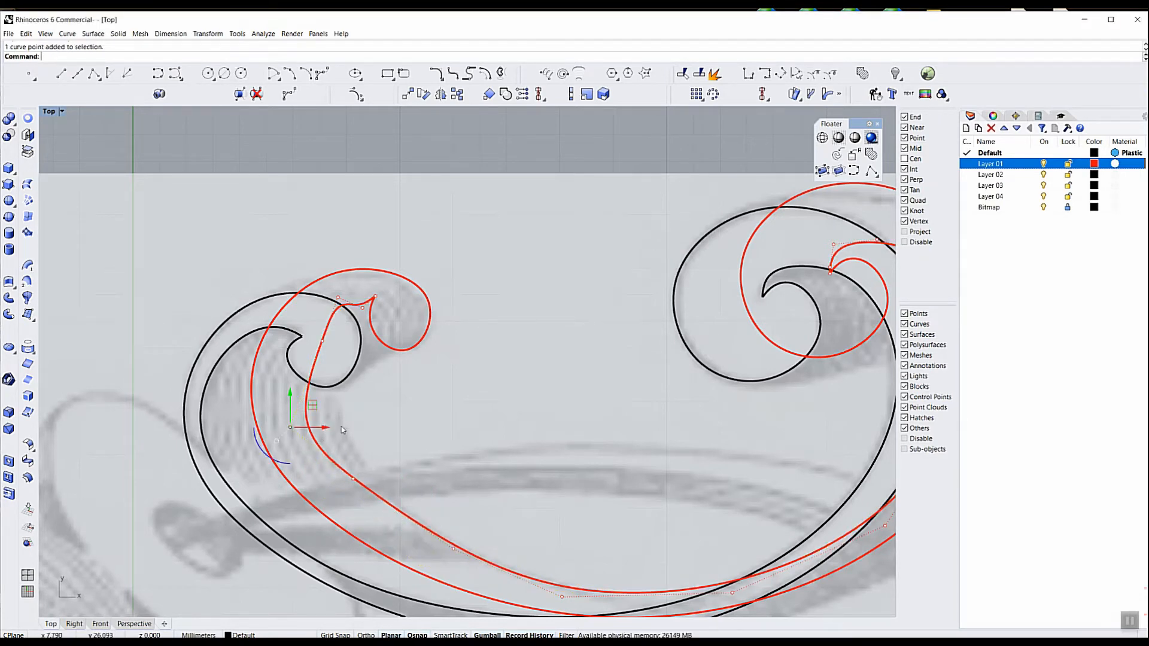
left_click_drag(311, 406, 353, 400)
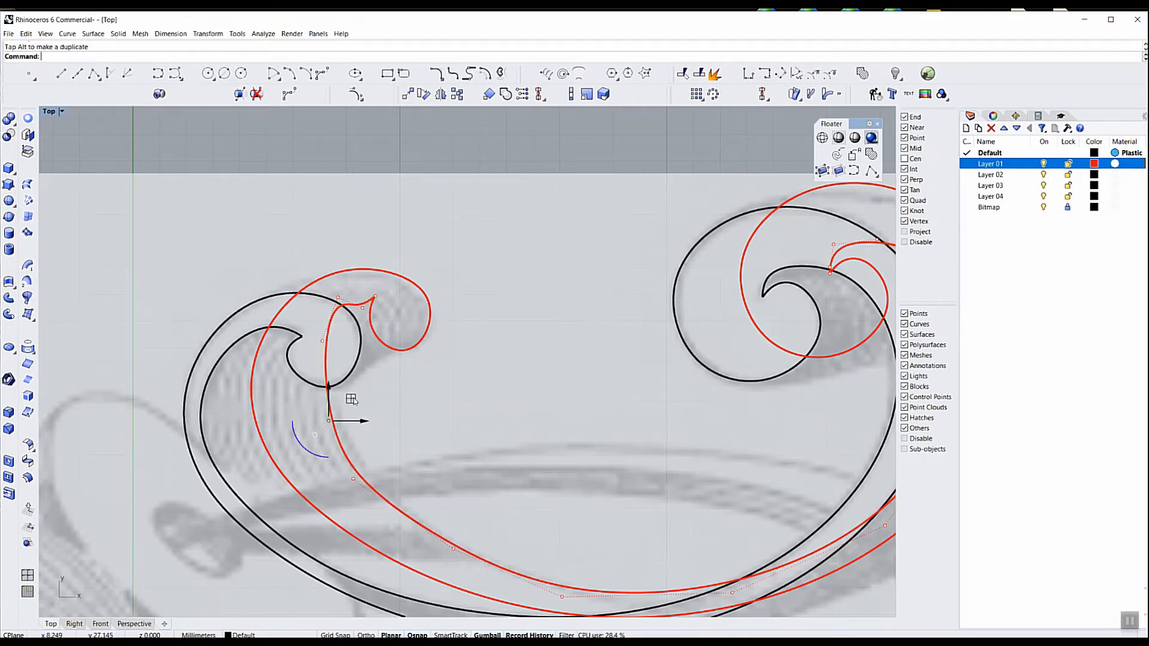
left_click(338, 298)
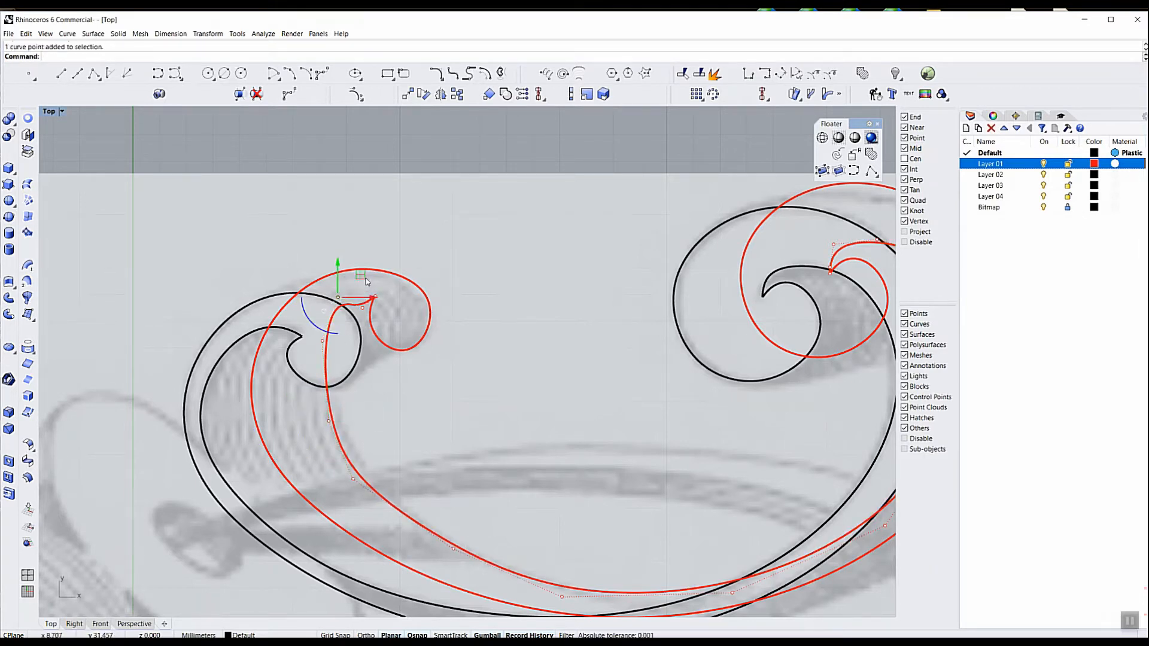
left_click_drag(363, 277, 373, 304)
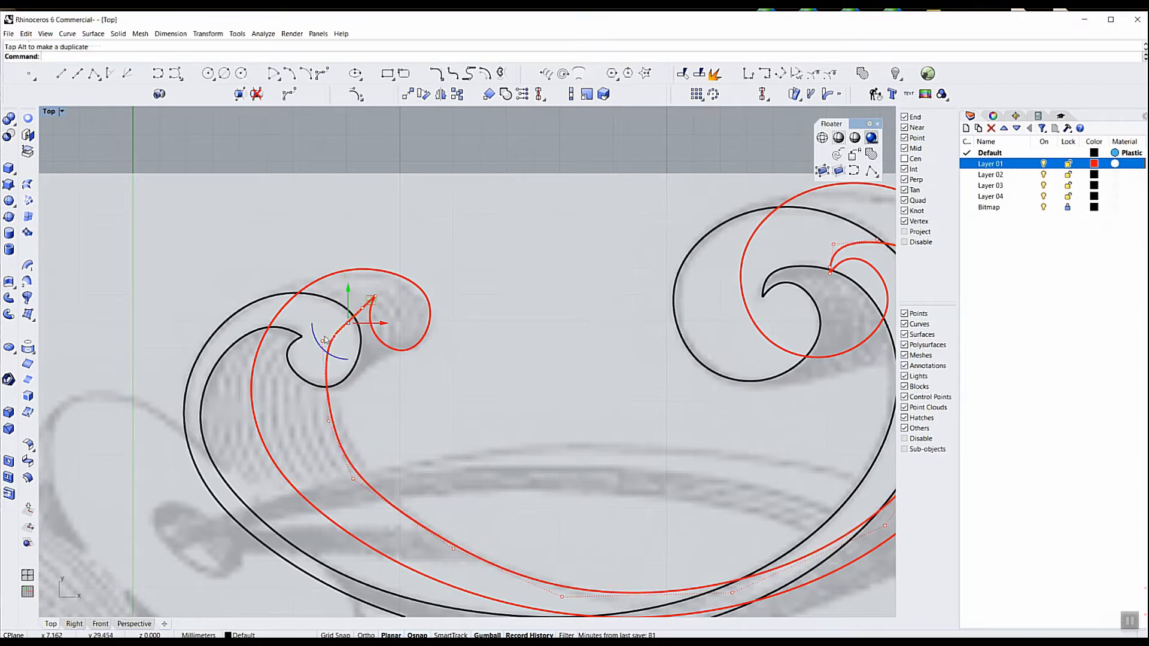
left_click(324, 343)
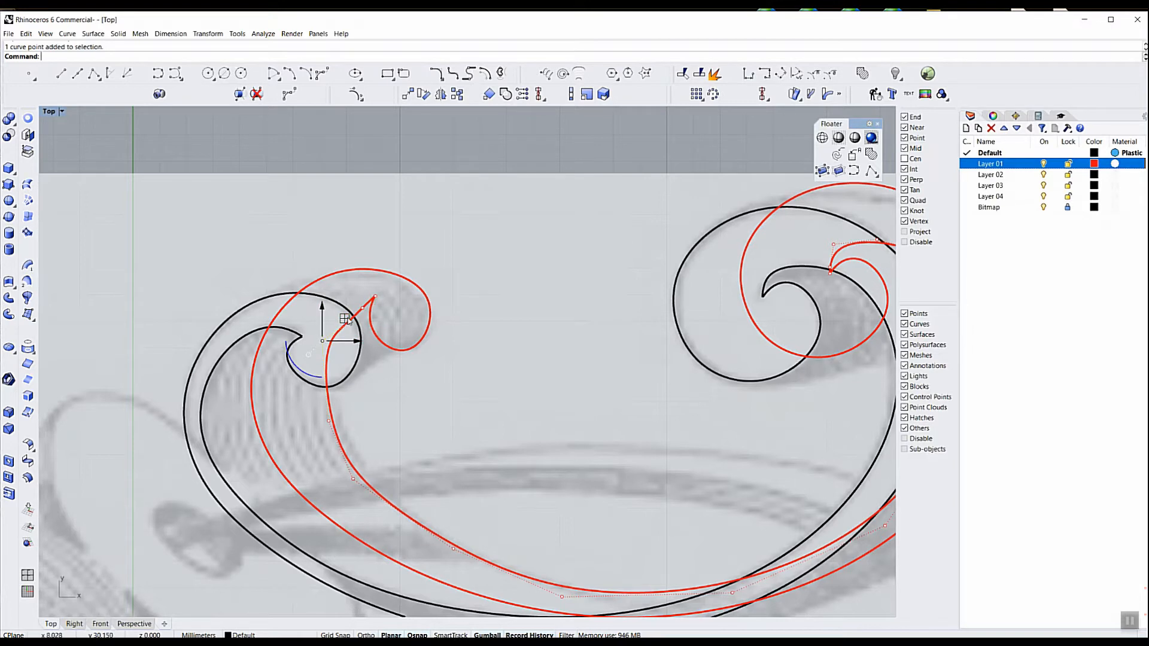
left_click_drag(346, 318, 356, 321)
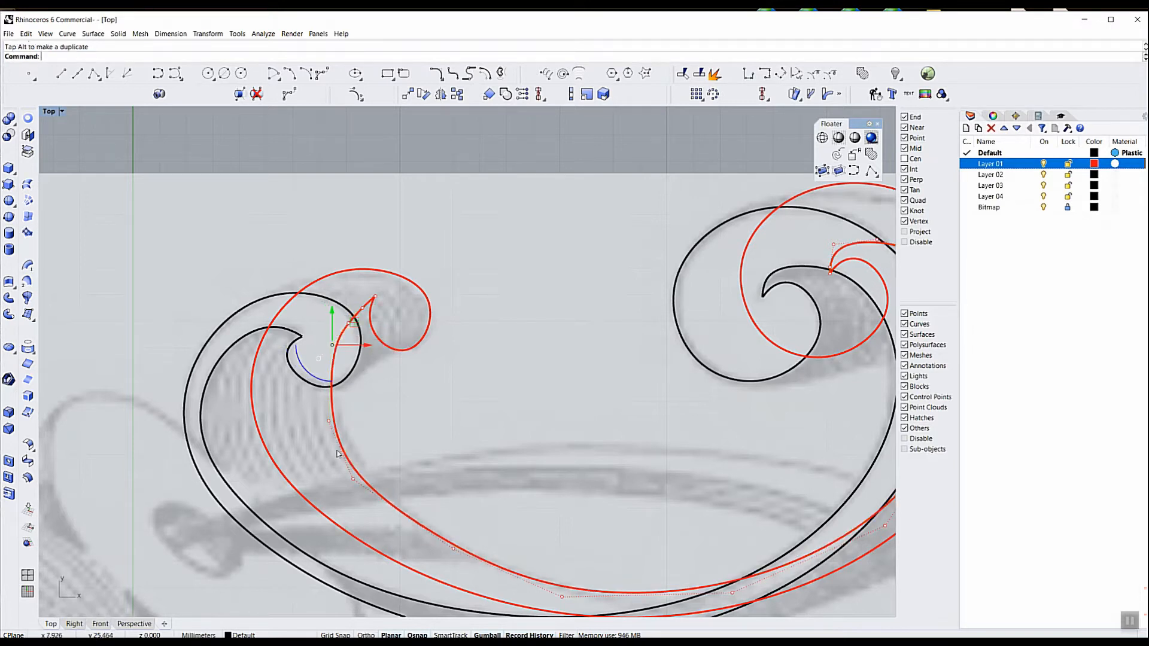
left_click(352, 481)
left_click_drag(379, 455, 388, 451)
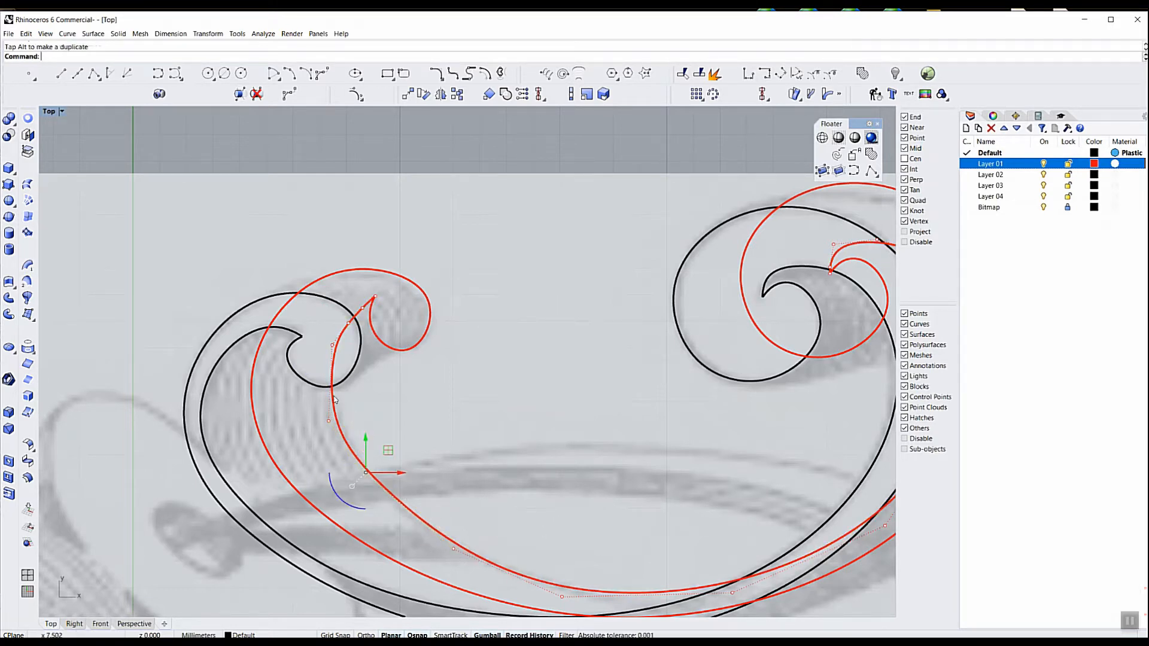
Try to shift the red inner curve's end control points in the larger scroll toward the shaded ribbon, and undo that move
right_click_drag(658, 489, 424, 486)
right_click_drag(508, 455, 462, 479)
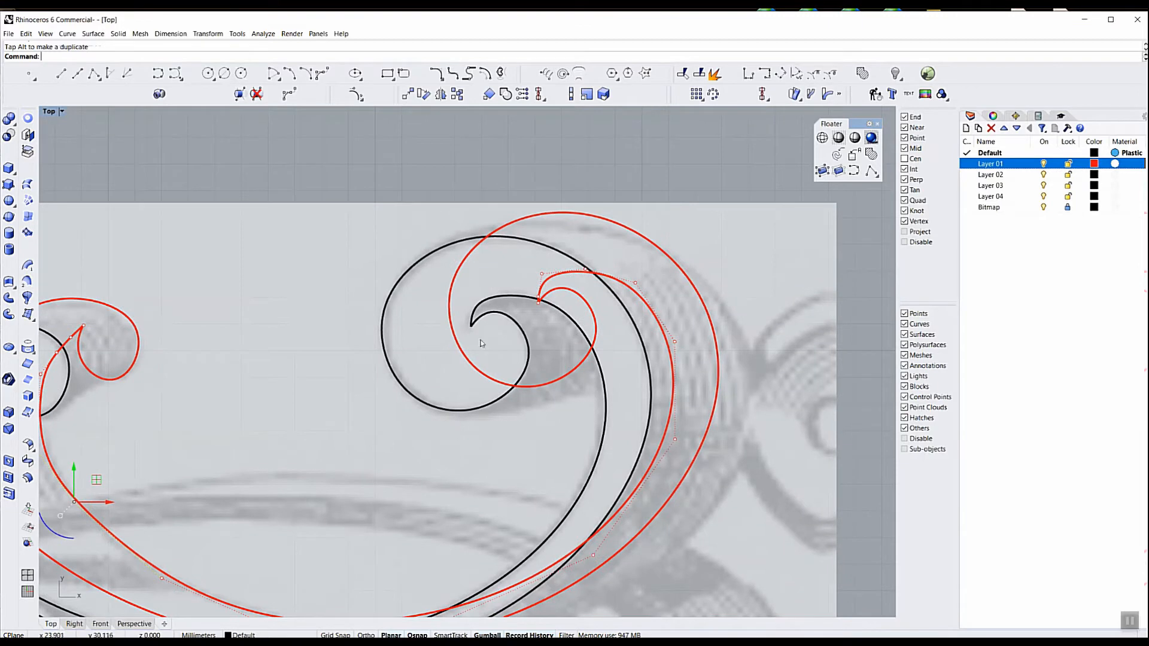
left_click_drag(441, 175, 655, 401)
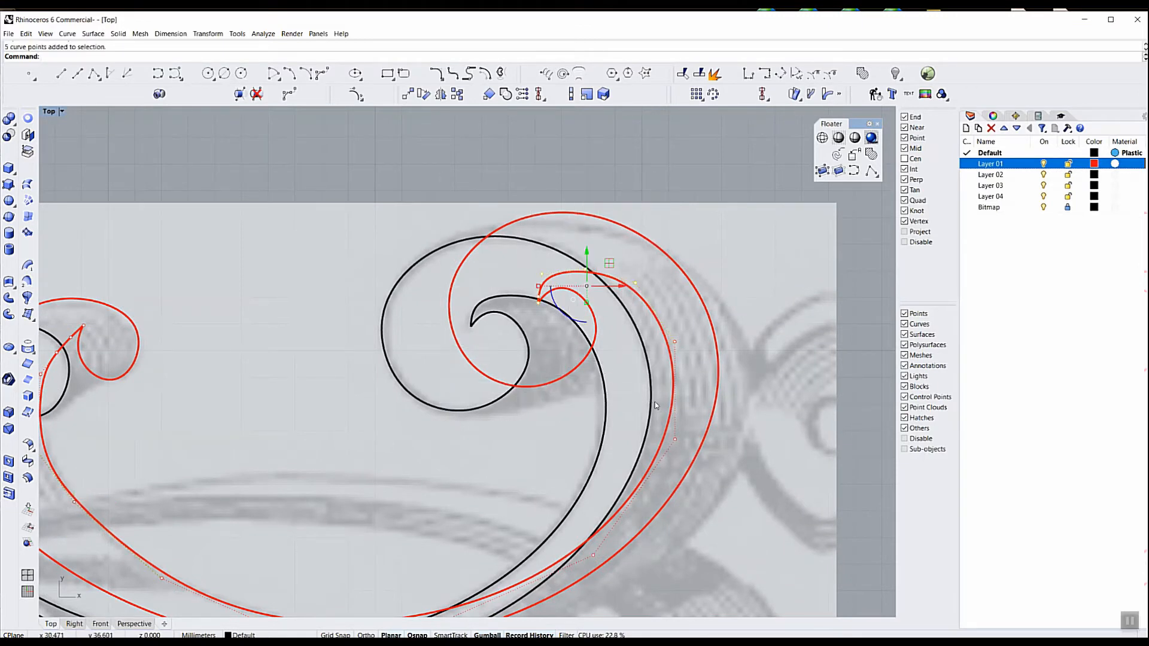
left_click_drag(610, 265, 620, 280)
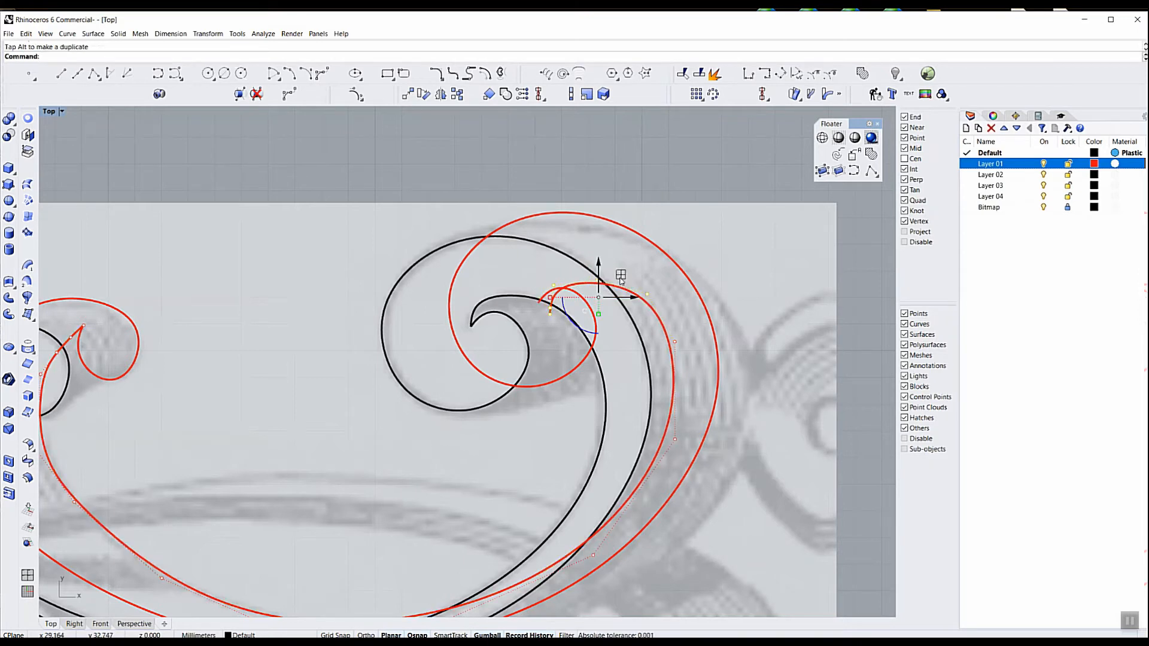
key("ctrl+z")
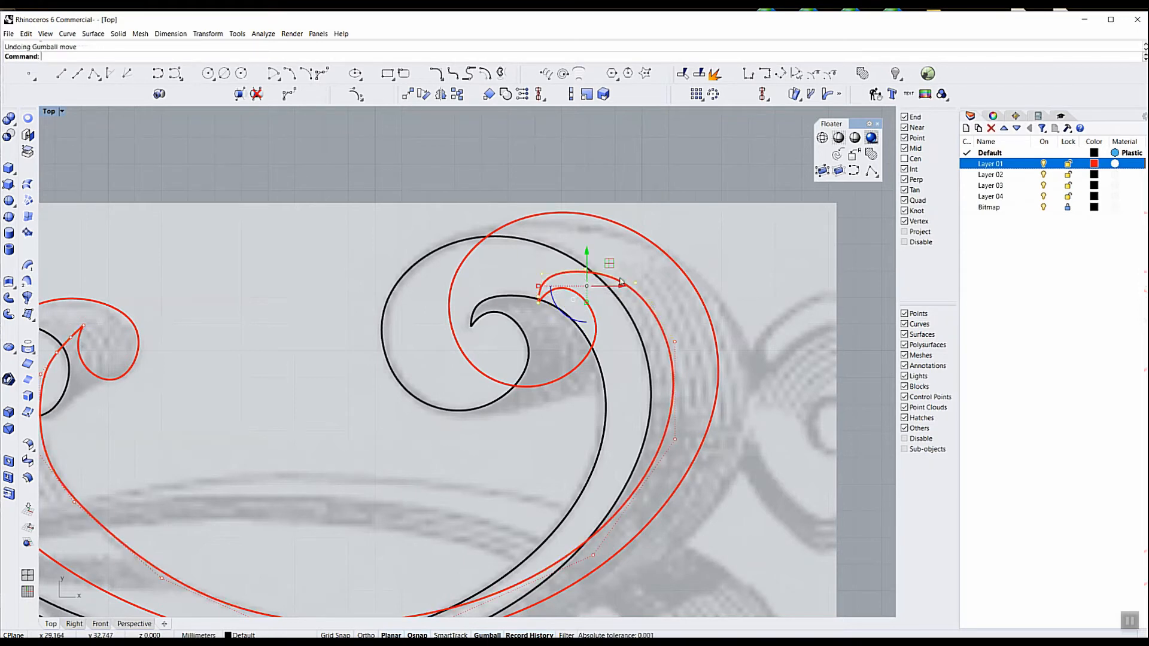
Move the upper and end control points of both red curves in the larger scroll together, slightly toward the shaded ribbon
left_click(598, 336)
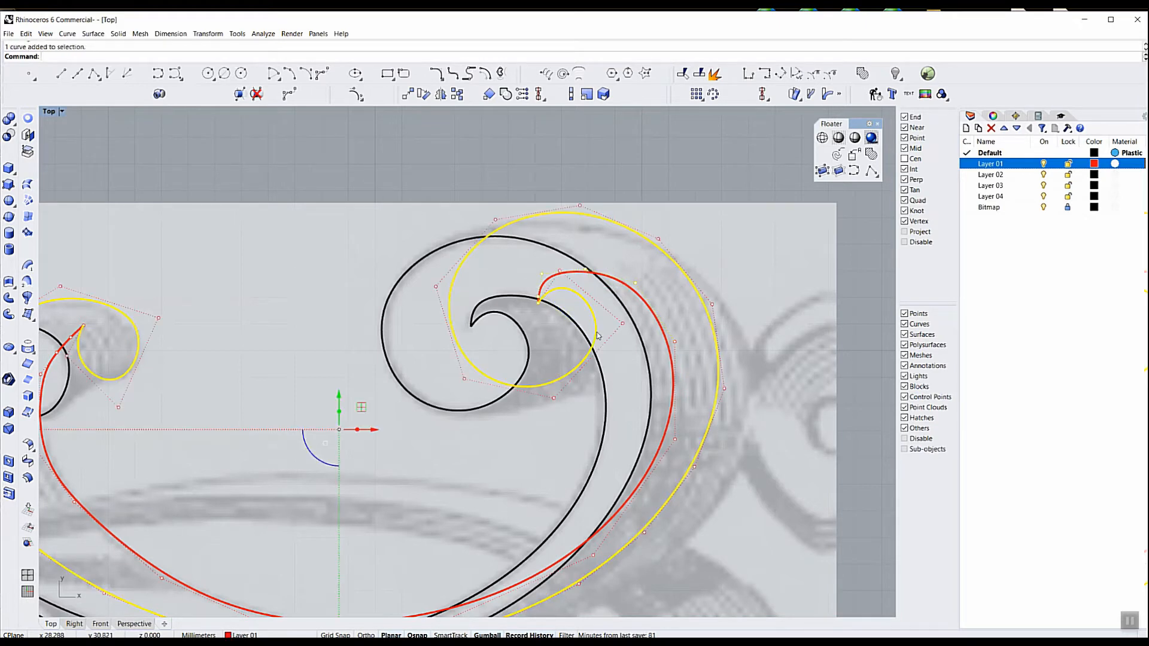
left_click_drag(468, 164, 658, 338)
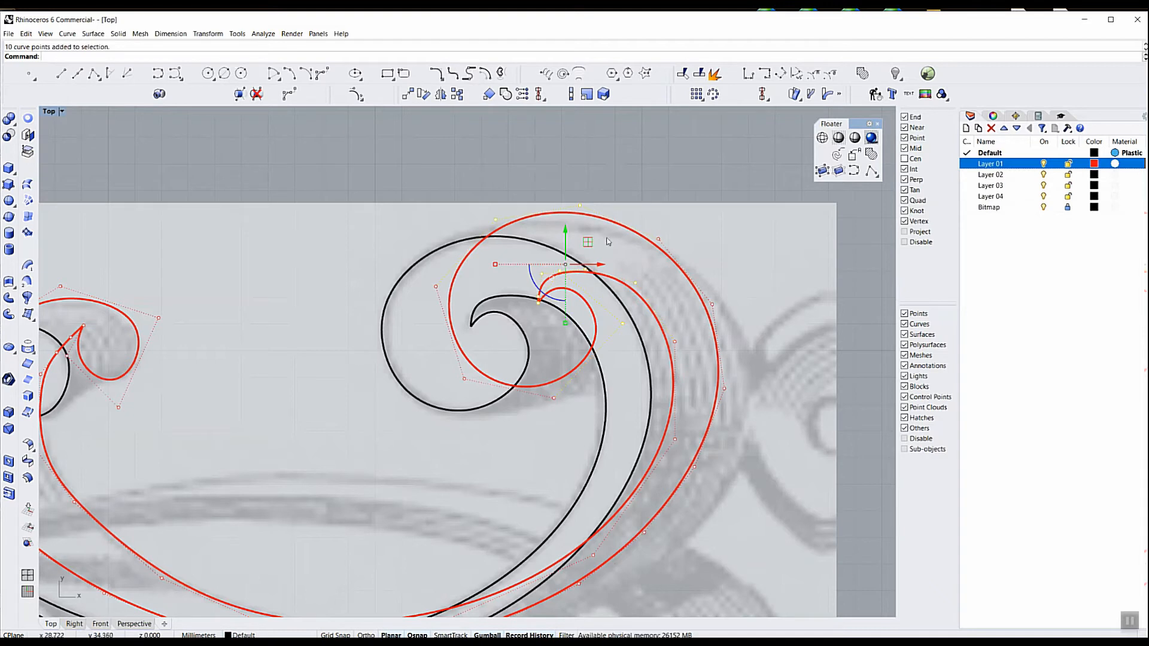
left_click_drag(588, 242, 602, 246)
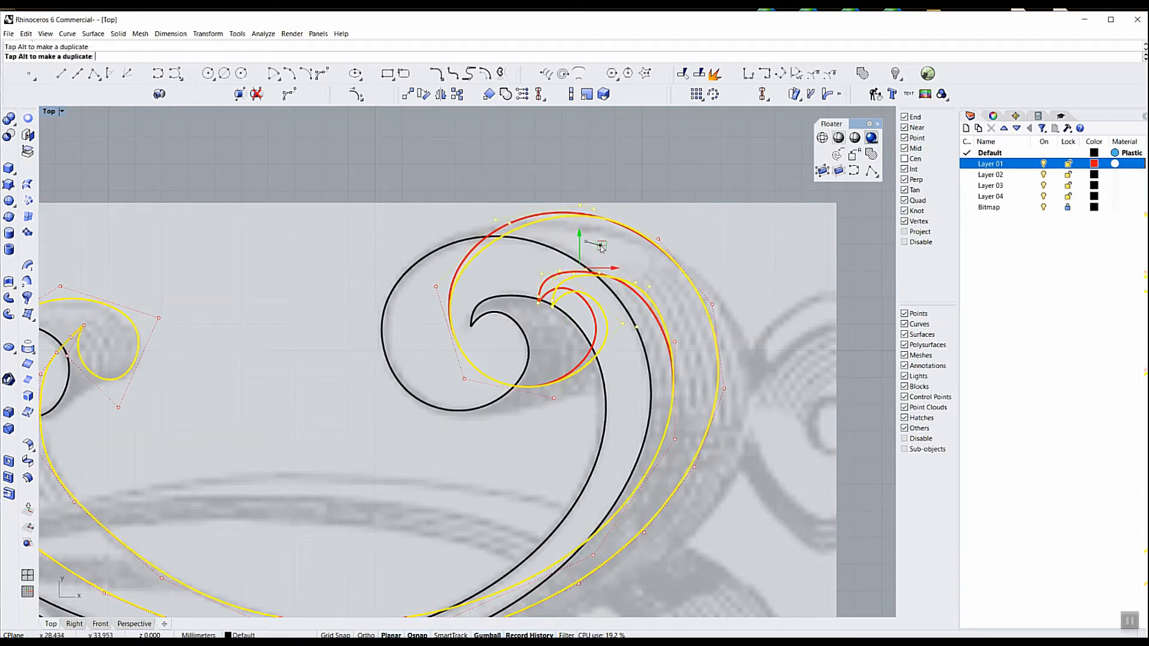
left_click(569, 418)
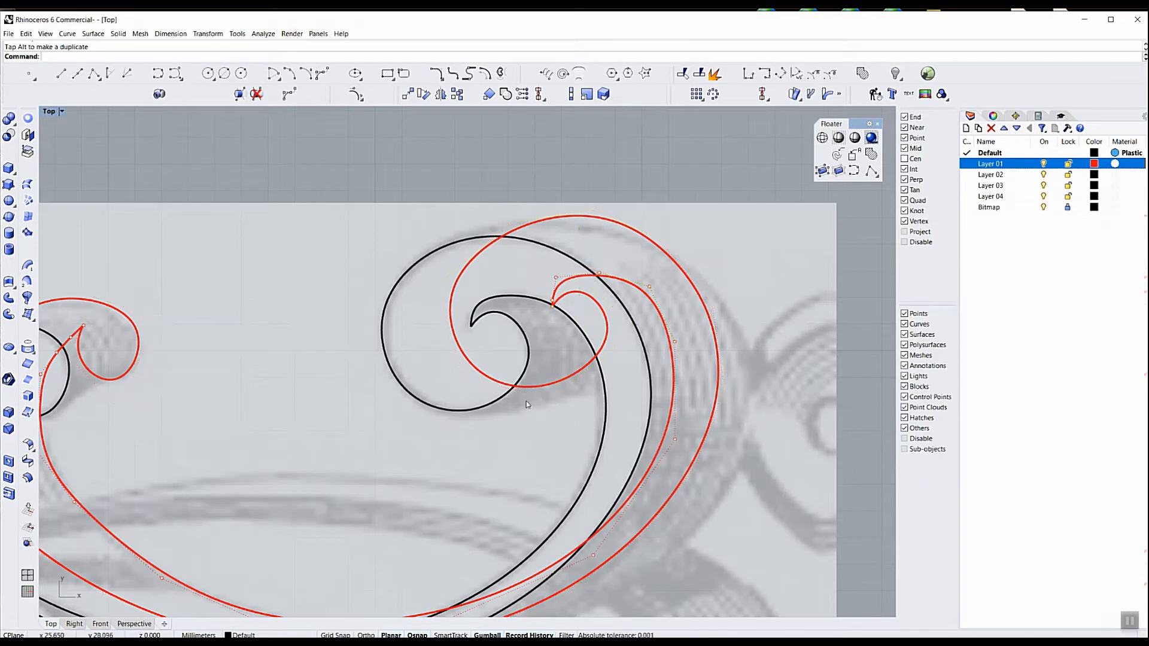
Show the red outer curve's control points and move both curves' inner-curl points in the larger scroll diagonally down toward the ribbon
left_click(547, 383)
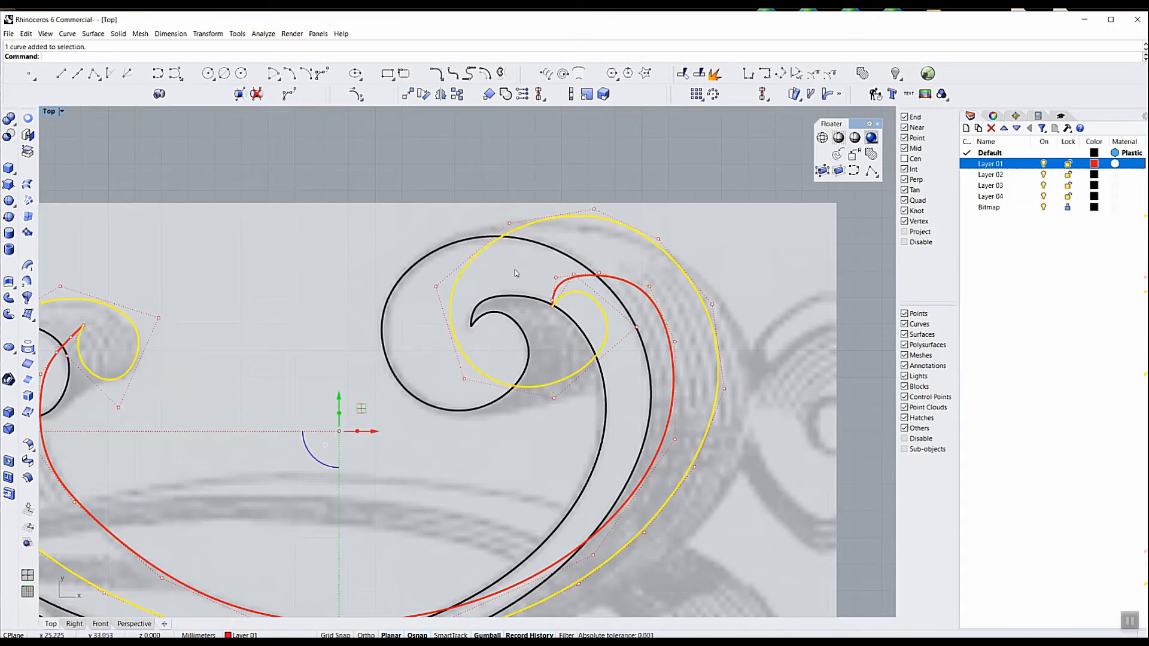
left_click(361, 100)
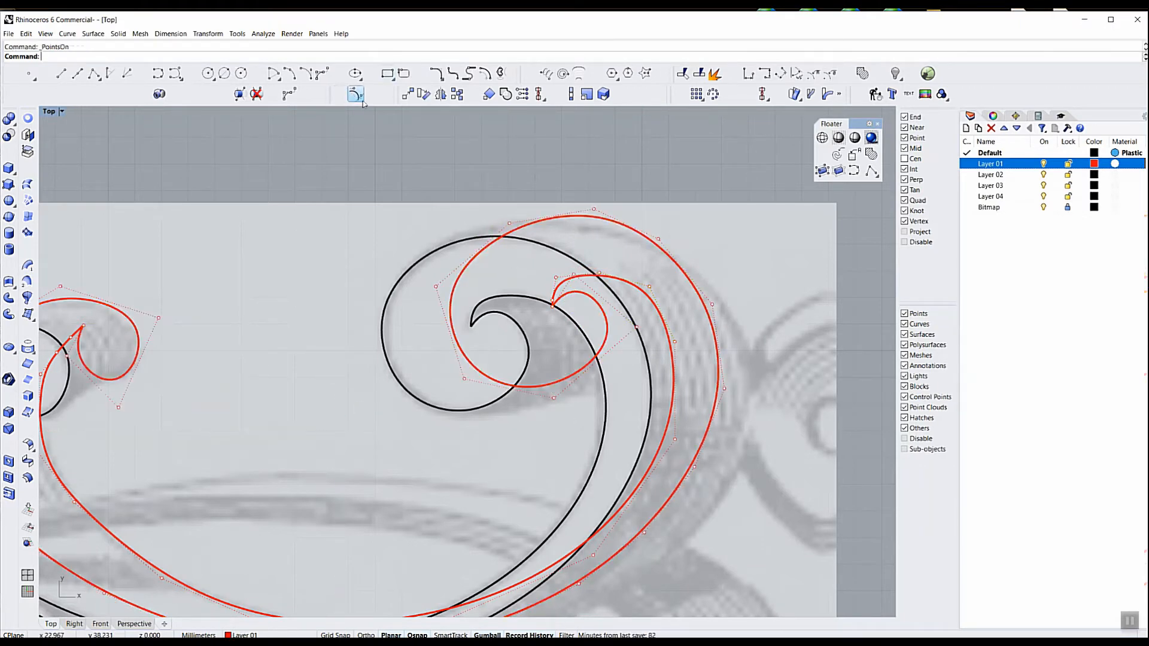
left_click_drag(543, 411, 644, 265)
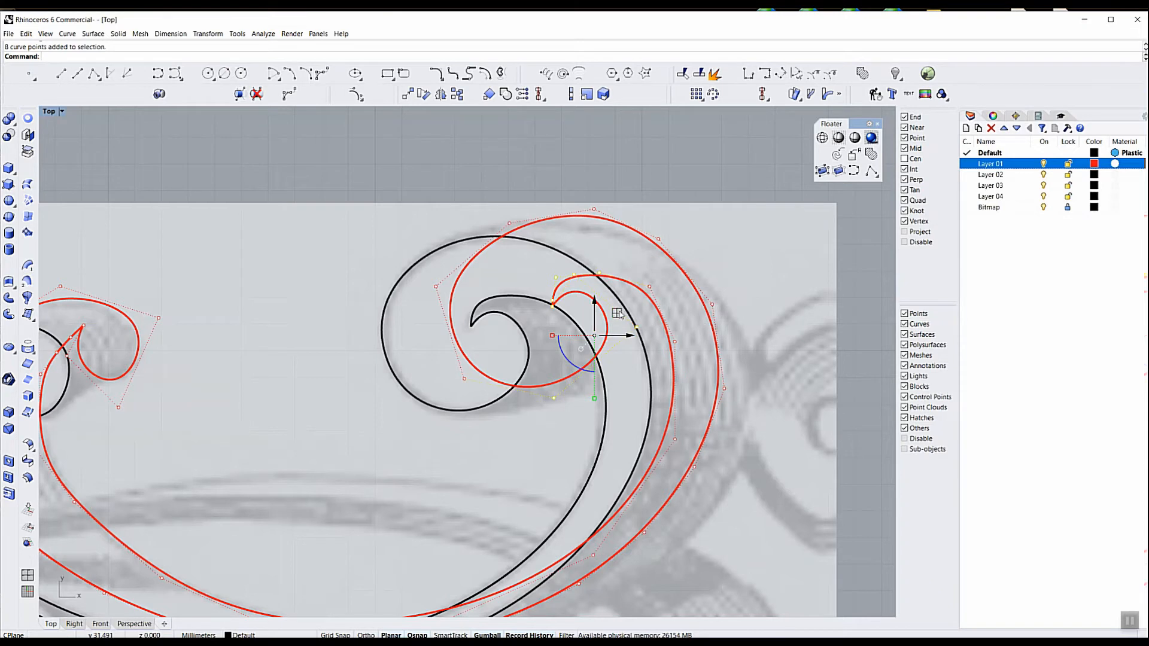
left_click_drag(617, 313, 638, 329)
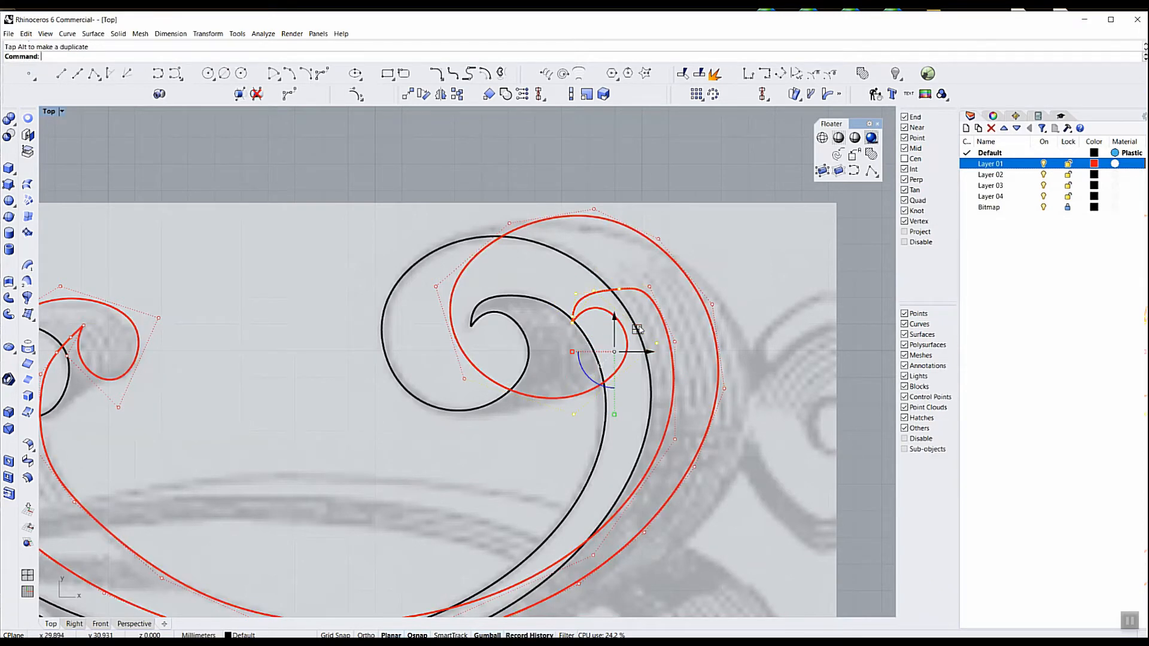
Pull the red inner curve's control point at the larger scroll's upper bend slightly inward and down to smooth the bend
left_click(649, 287)
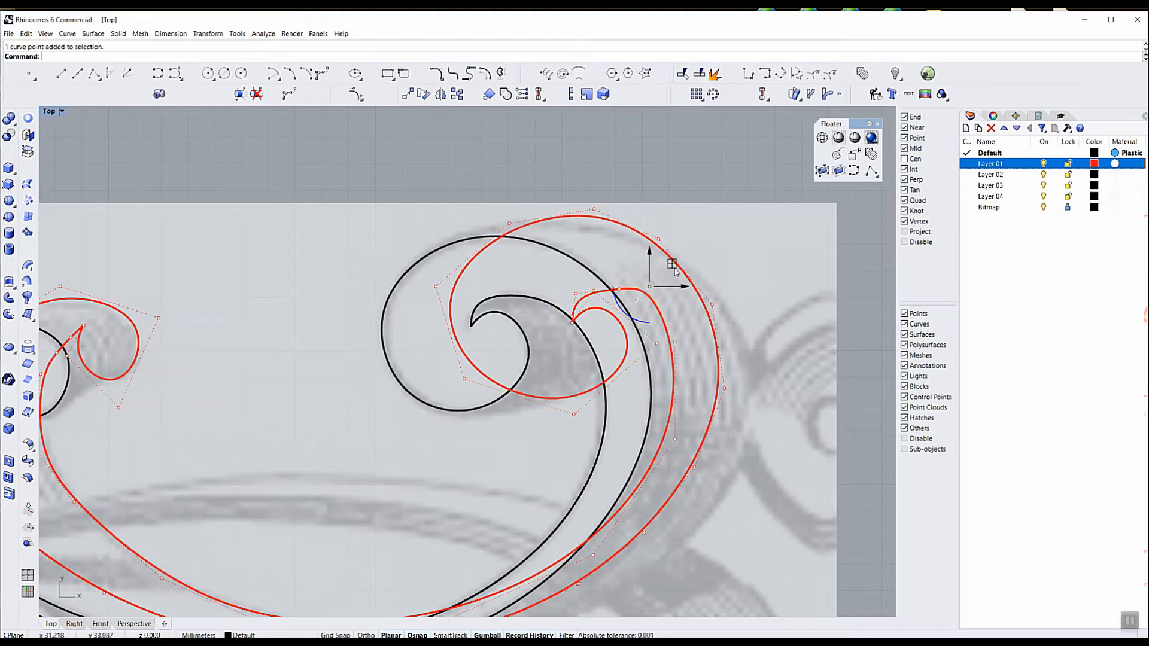
left_click_drag(672, 266, 663, 279)
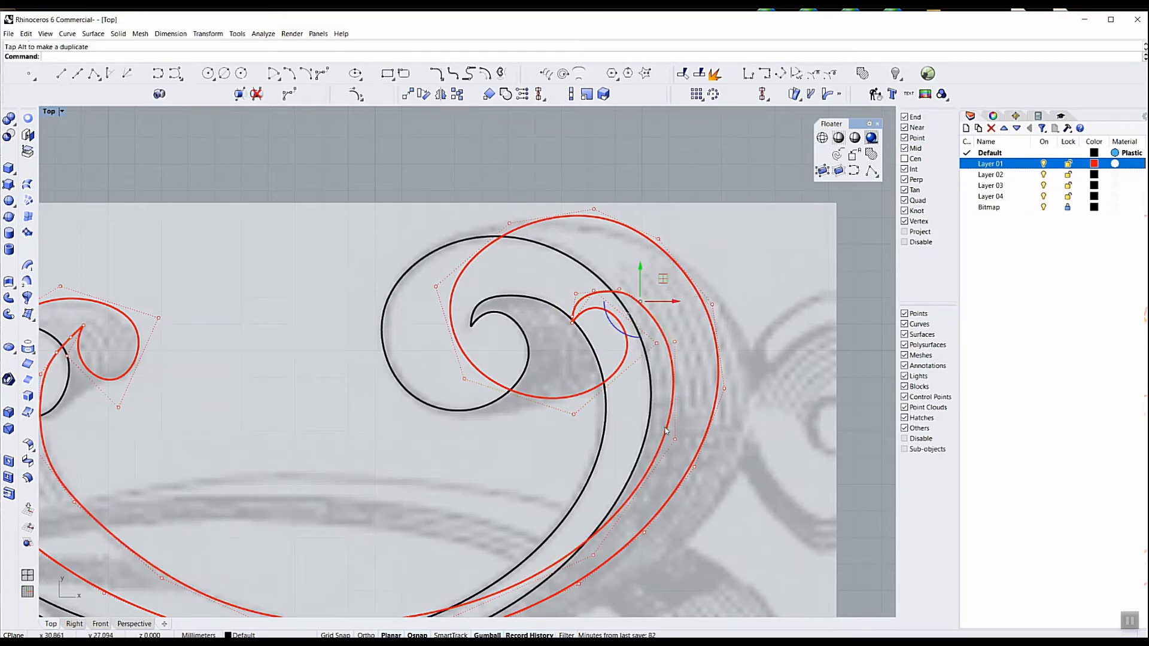
scroll(645, 362, "down", 5)
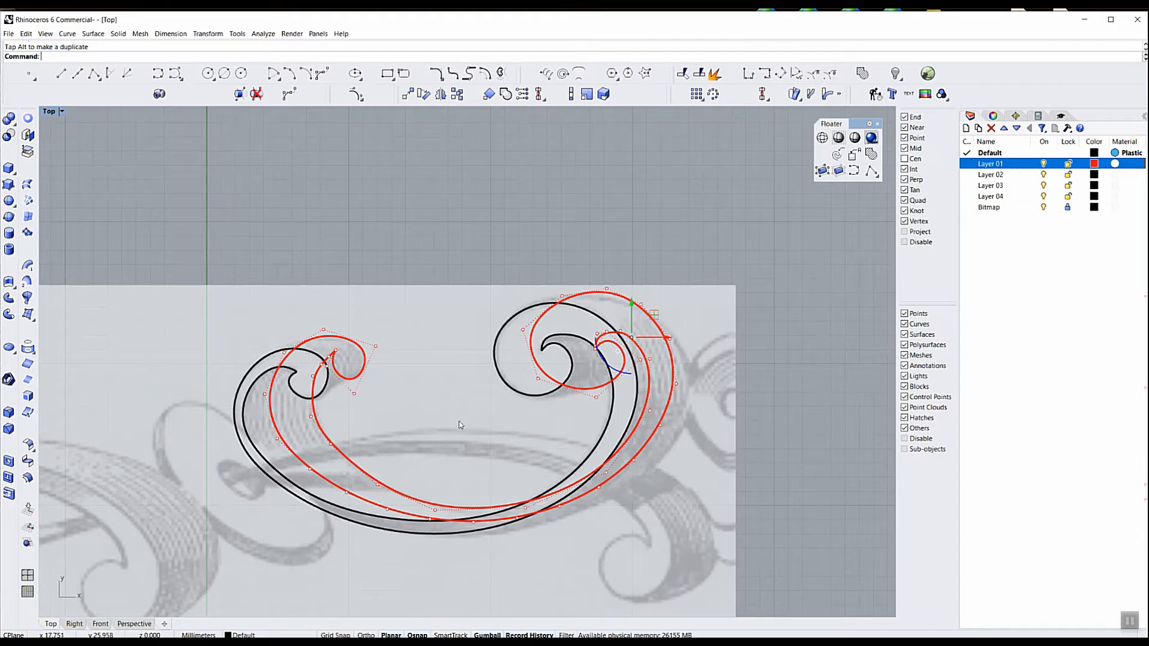
key("Escape")
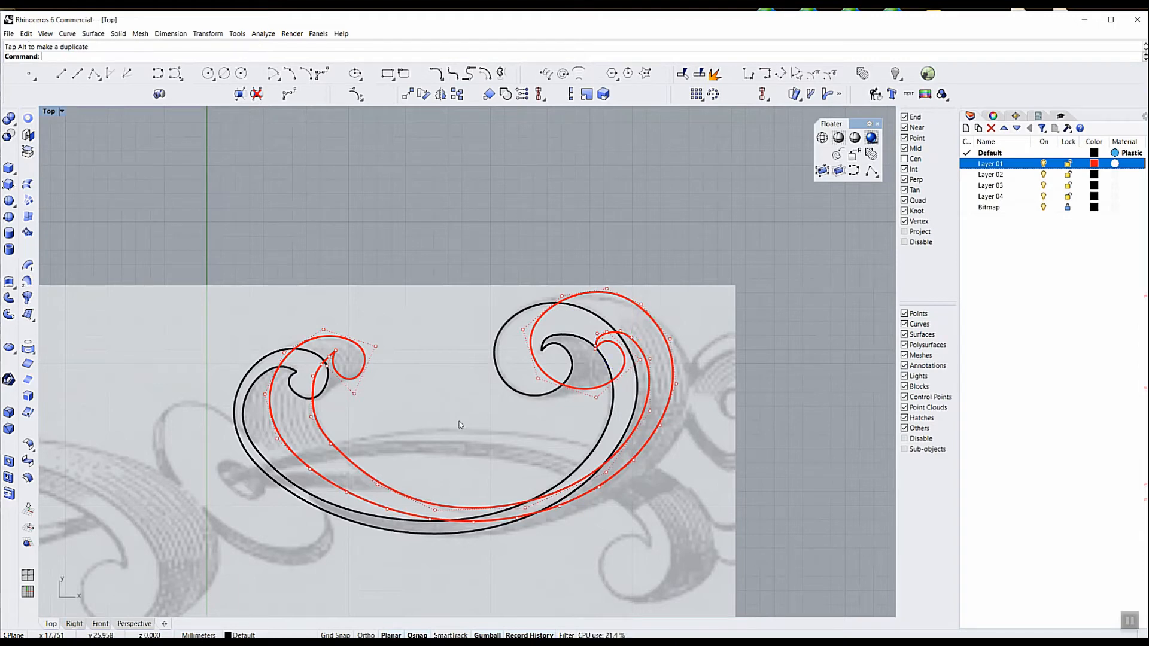
scroll(471, 409, "down", 3)
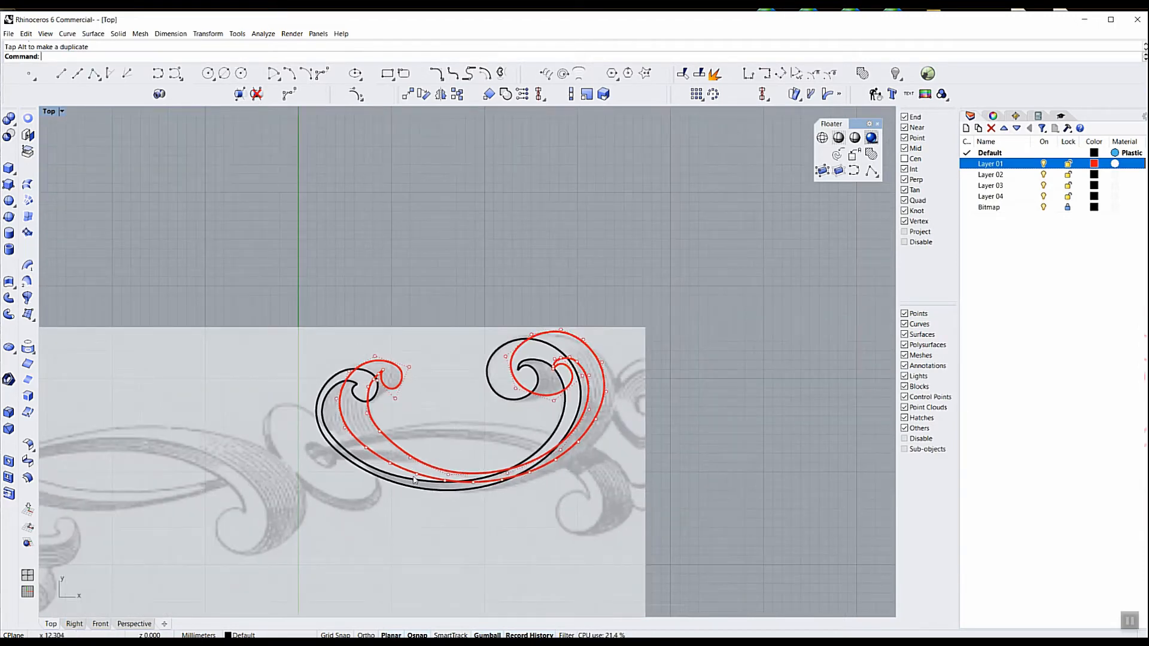
left_click(388, 393)
key("Escape")
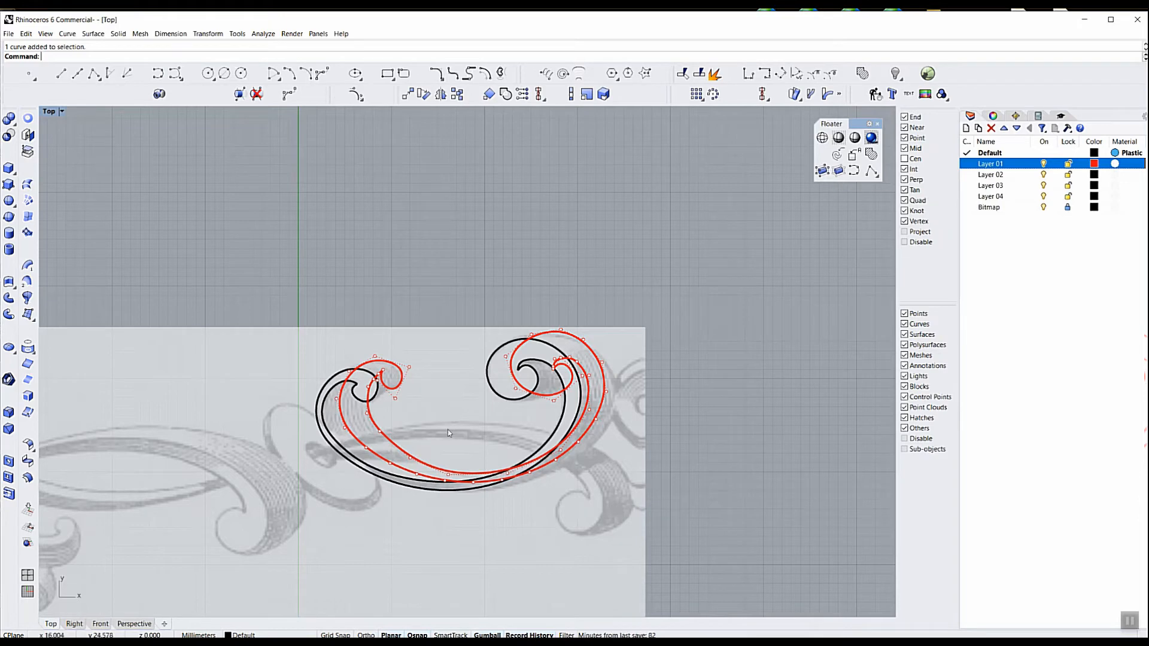
Restore the four-viewport layout, orbit the Perspective view to a low angle on the scrollwork, and turn off the control points
double_click(50, 112)
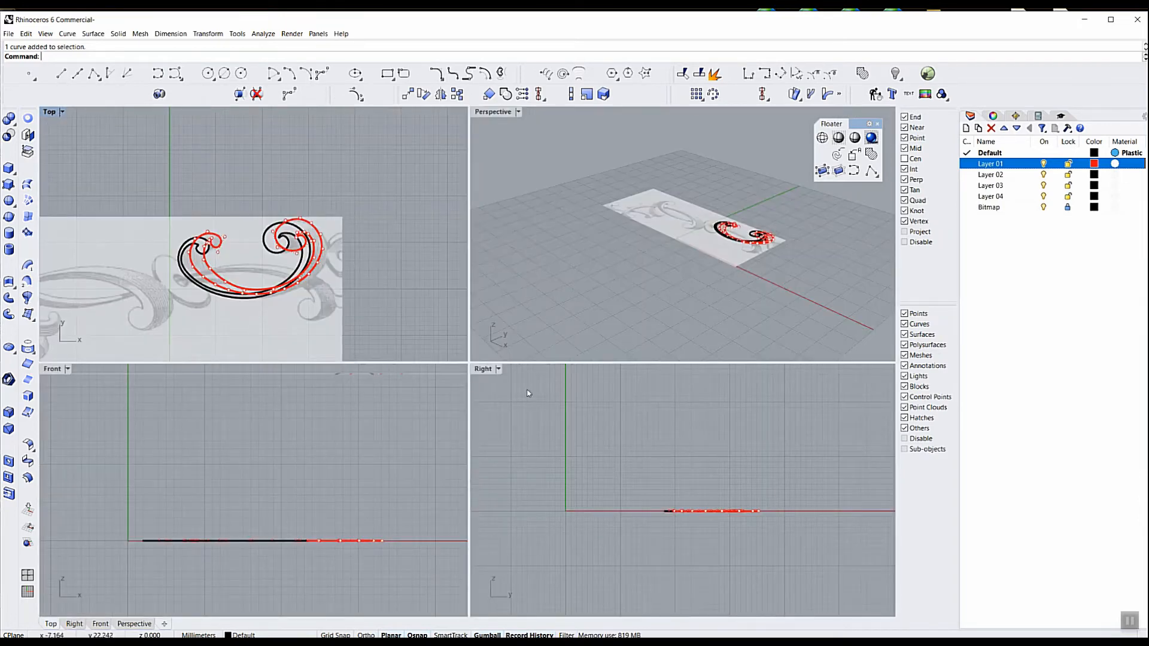
left_click(738, 300)
right_click_drag(739, 301, 785, 211)
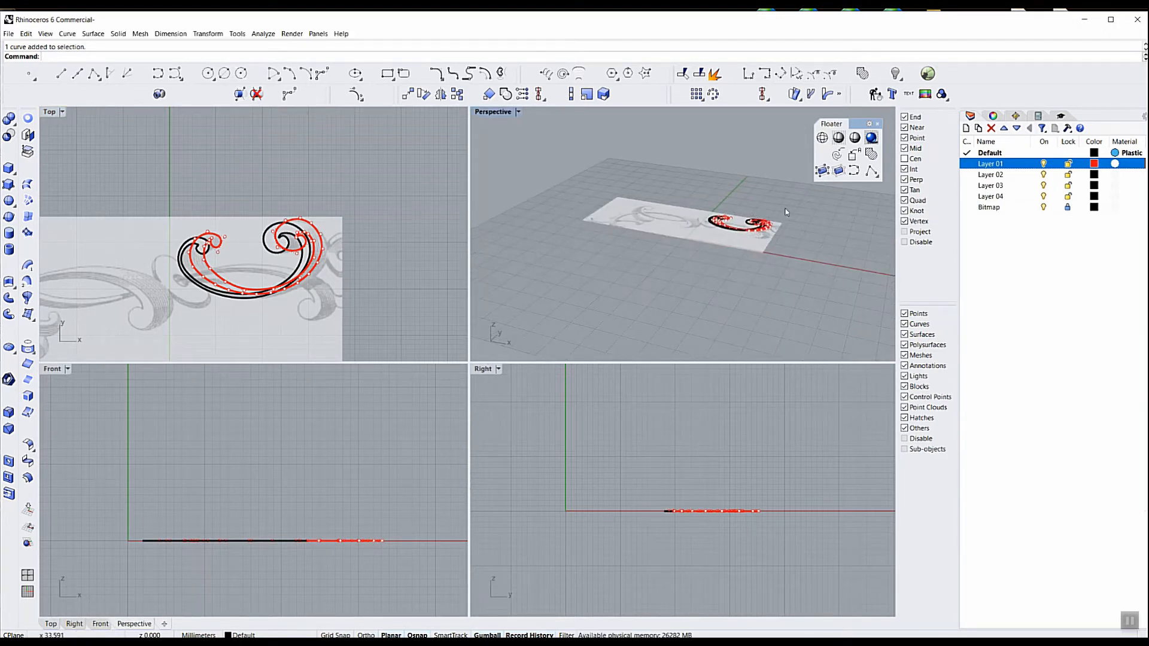
scroll(785, 213, "up", 5)
right_click_drag(736, 287, 766, 281)
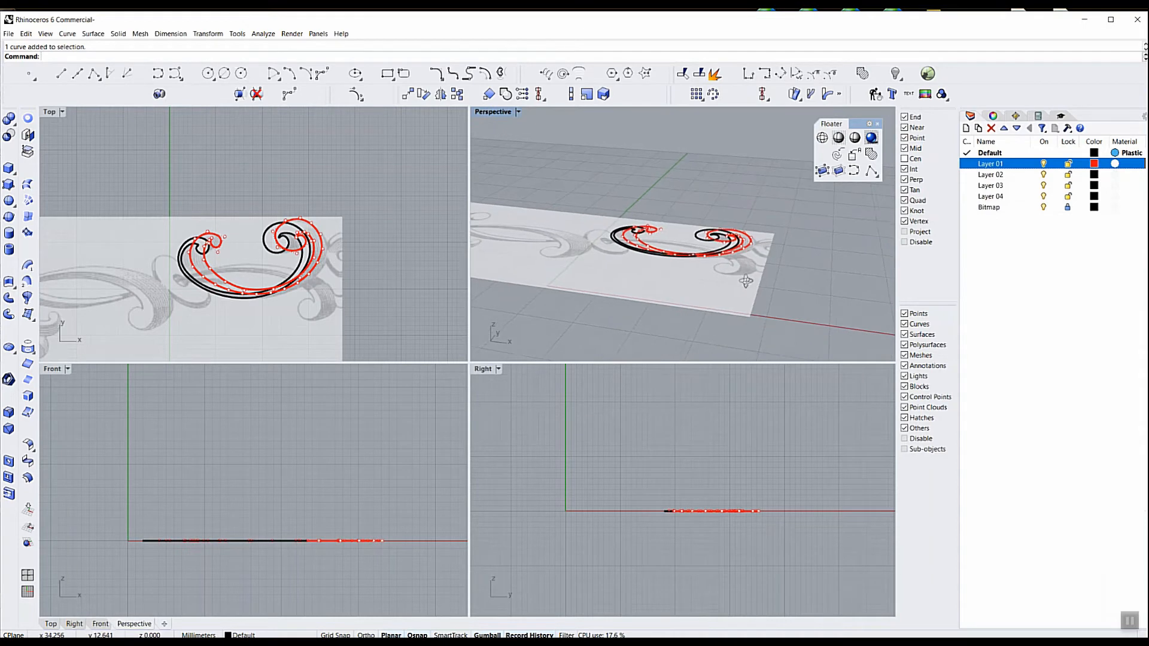
scroll(699, 257, "up", 2)
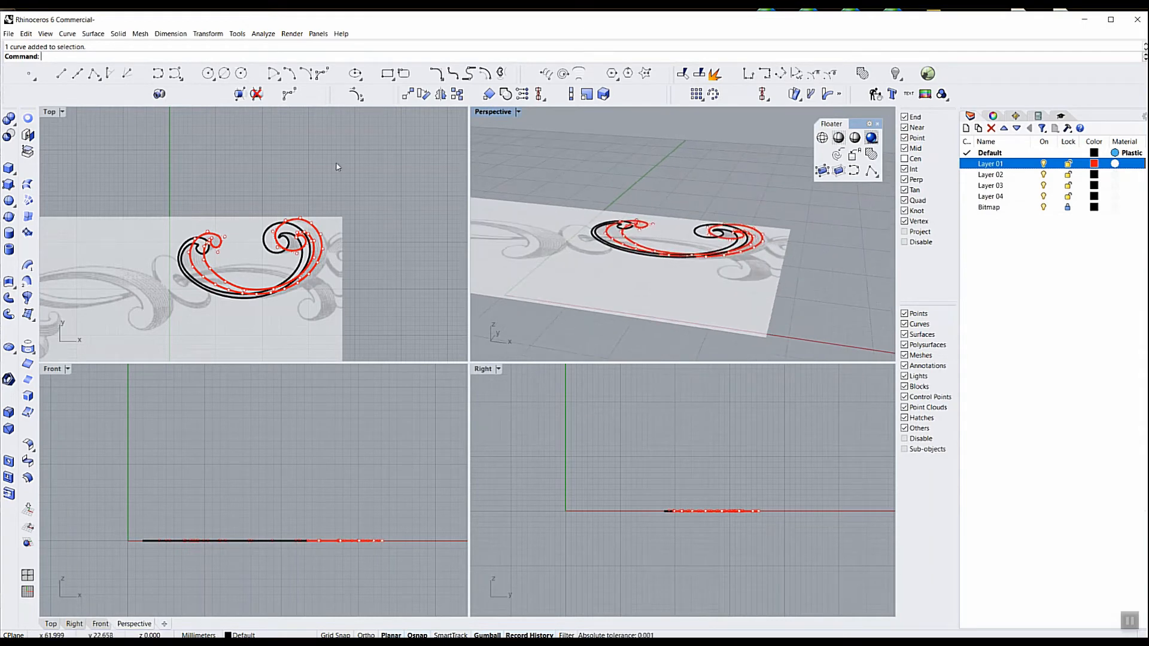
left_click(356, 96)
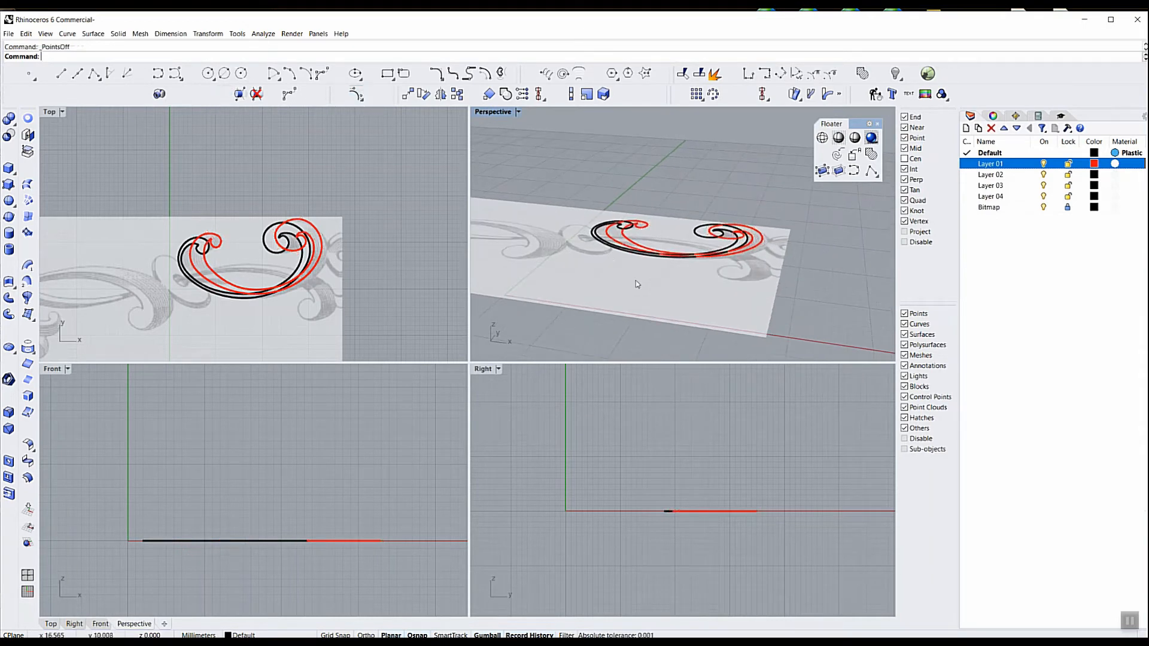
left_click(605, 240)
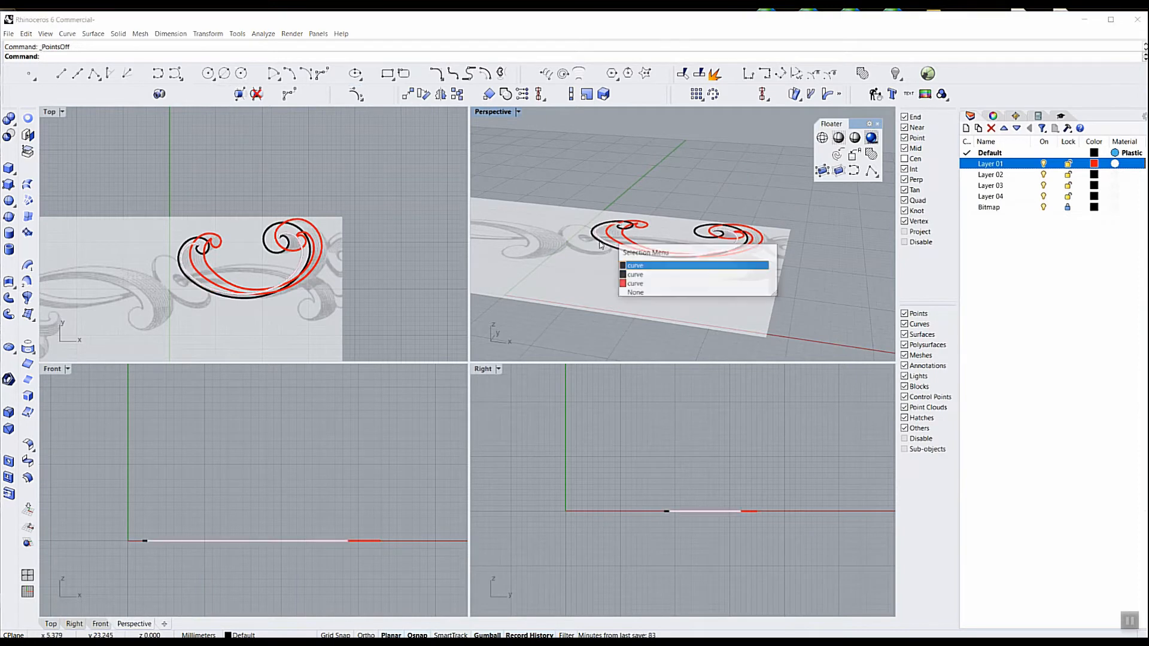
left_click(633, 271)
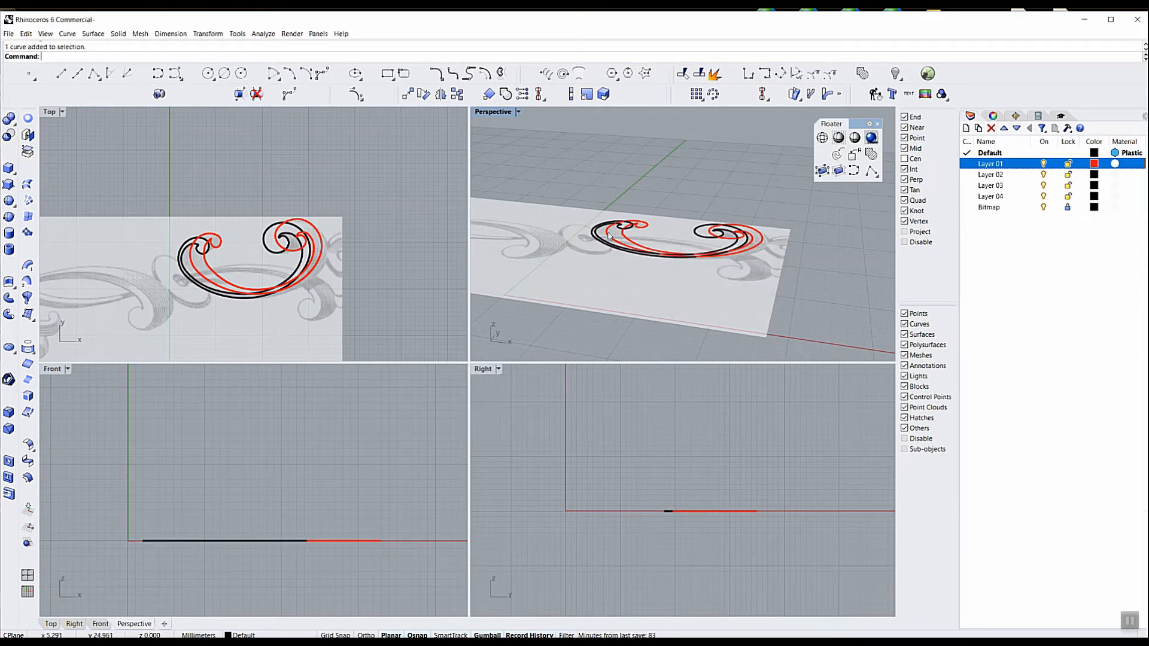
scroll(563, 274, "up", 5)
key("Escape")
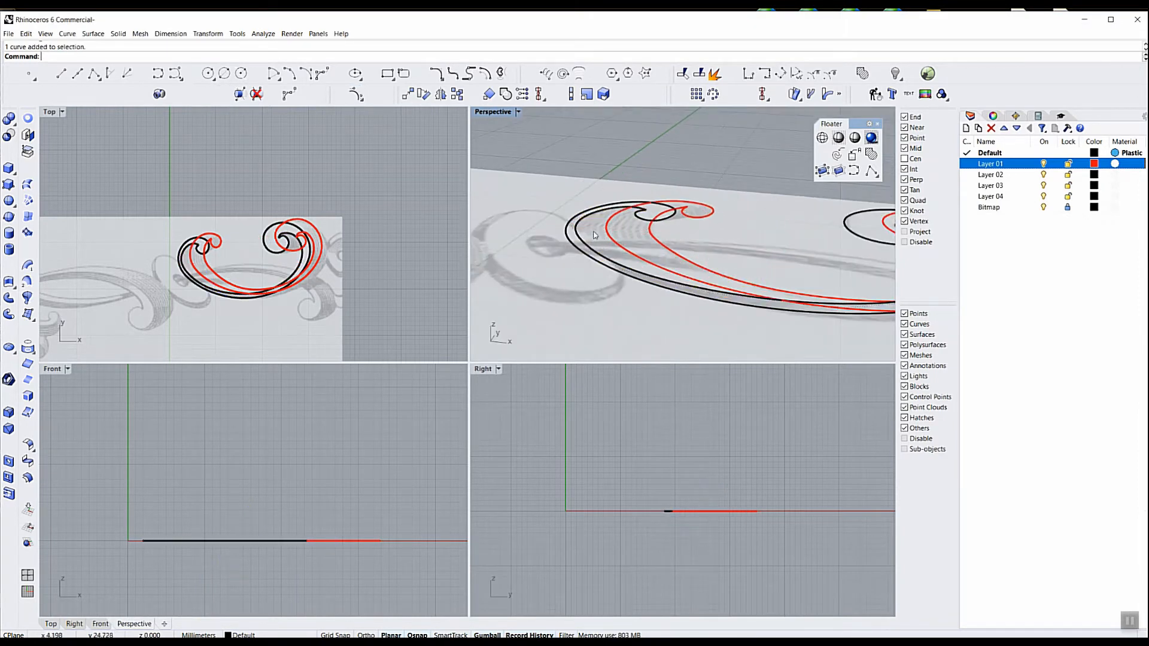
Raise all the black front curves vertically together, well above the red back curves, leaving a clear depth between both sets
key("ctrl+a")
scroll(579, 269, "down", 4)
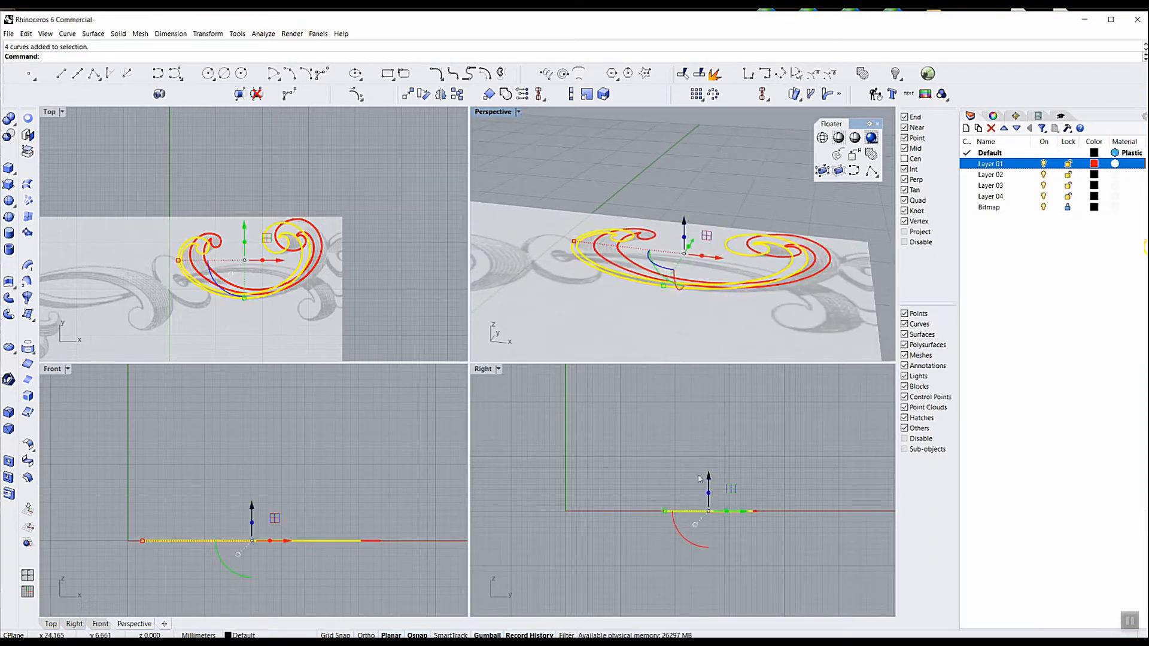
left_click_drag(708, 479, 705, 460)
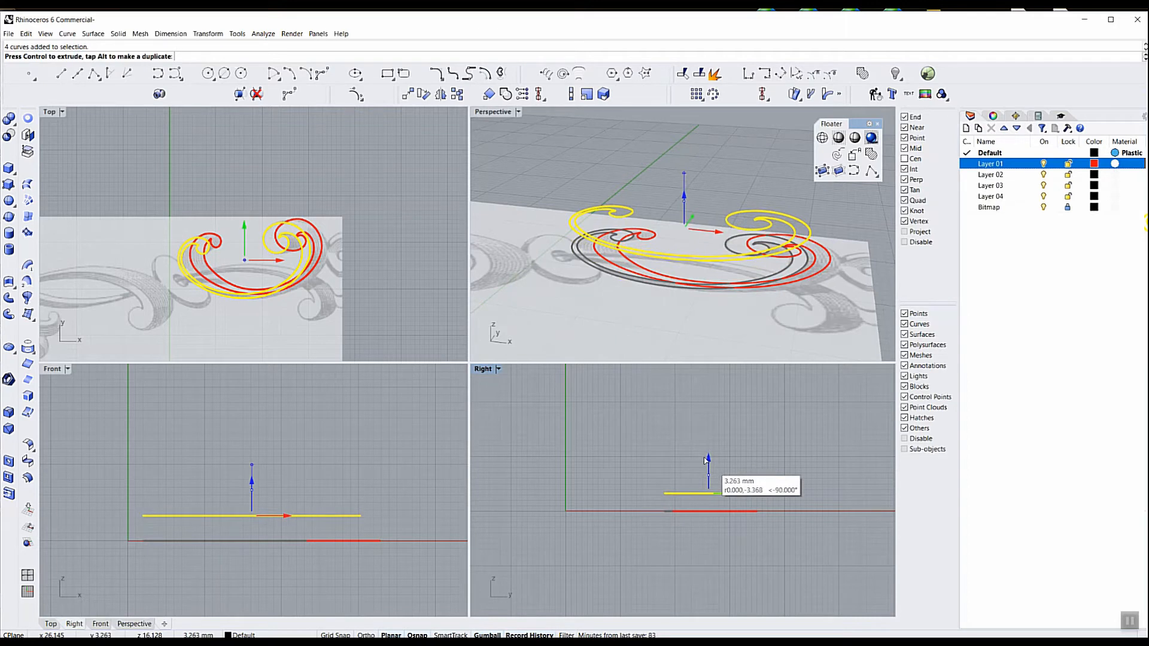
left_click_drag(705, 459, 704, 464)
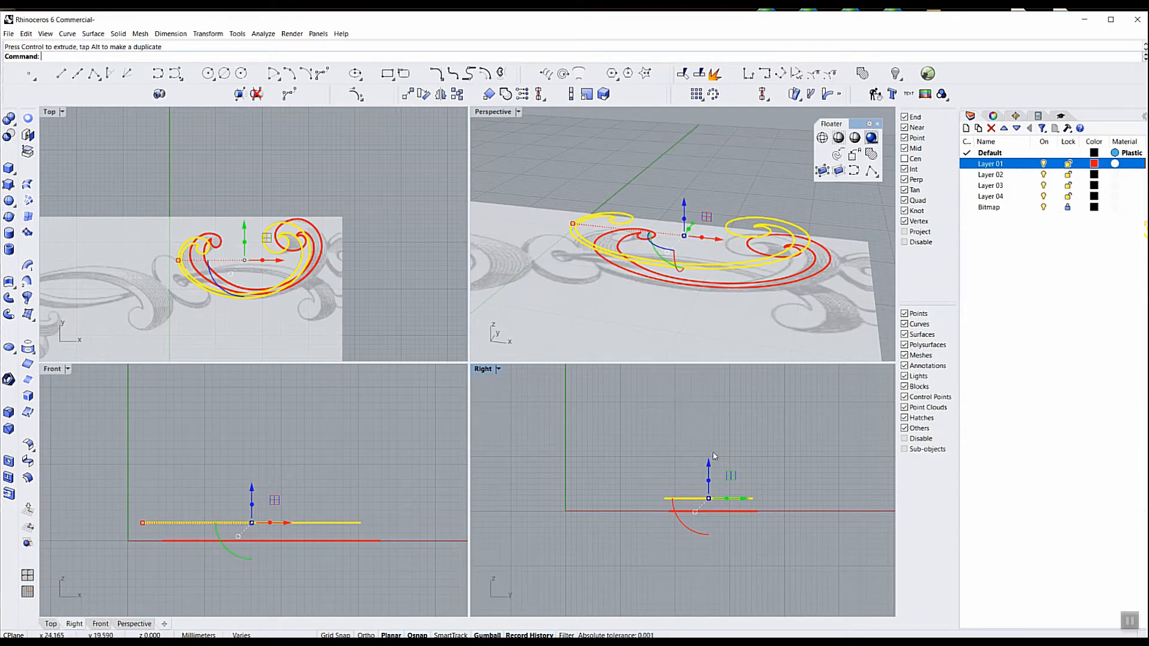
left_click_drag(713, 466, 710, 442)
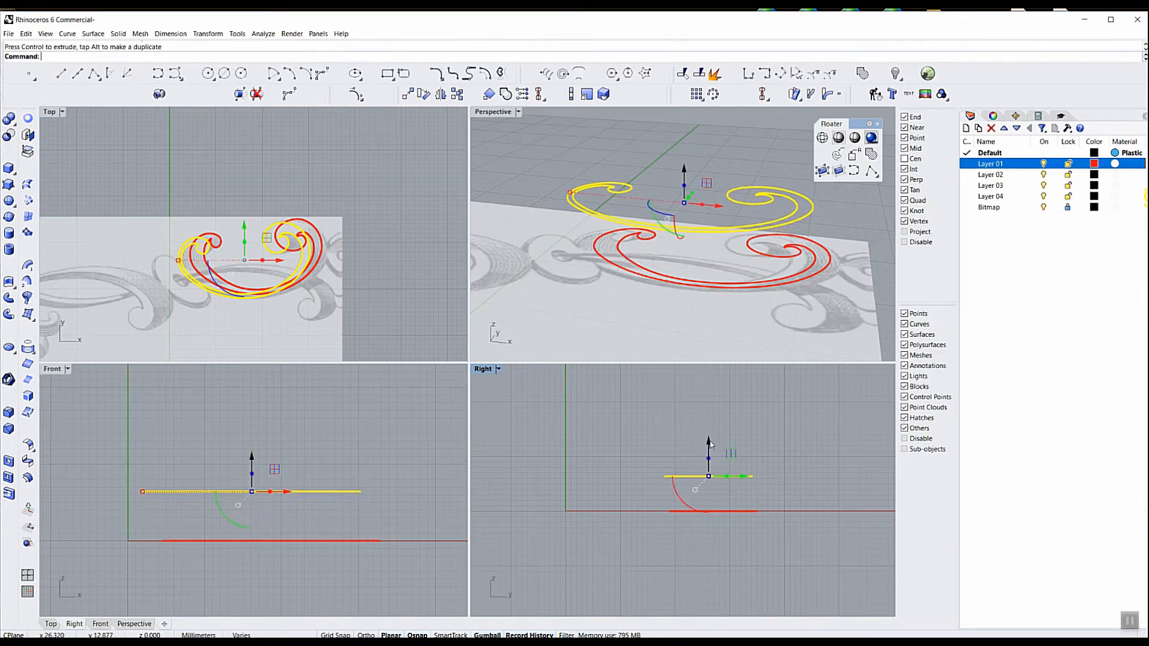
left_click(656, 416)
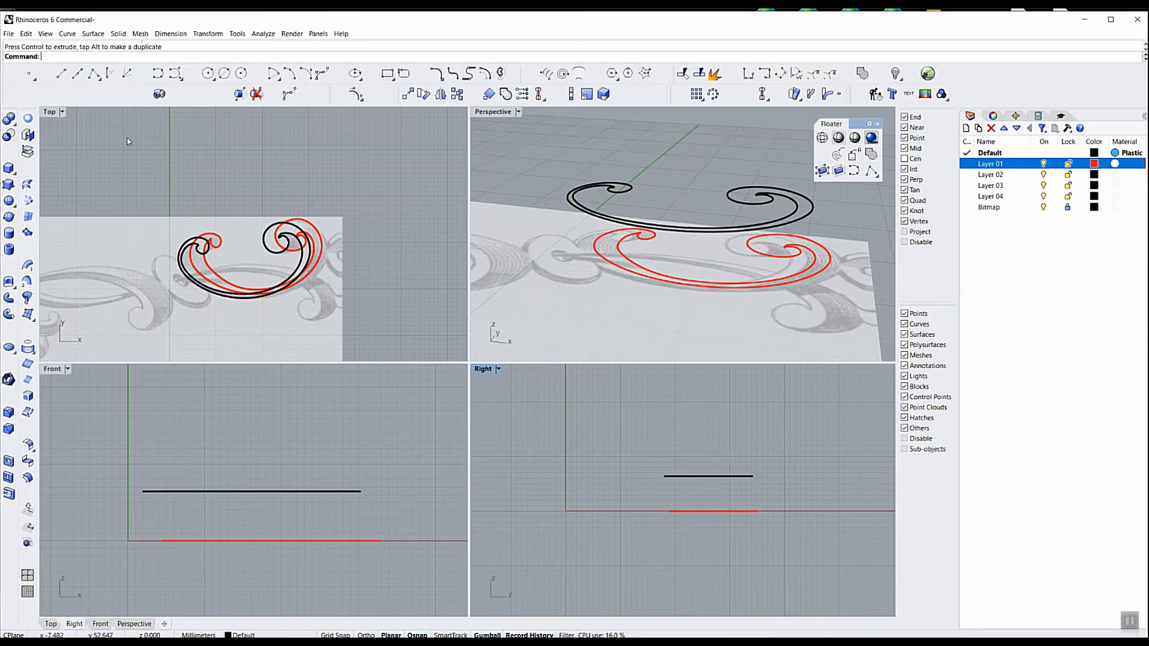
Maximize the Top viewport, make Layer 01 the current layer, and hide the Default layer
double_click(49, 113)
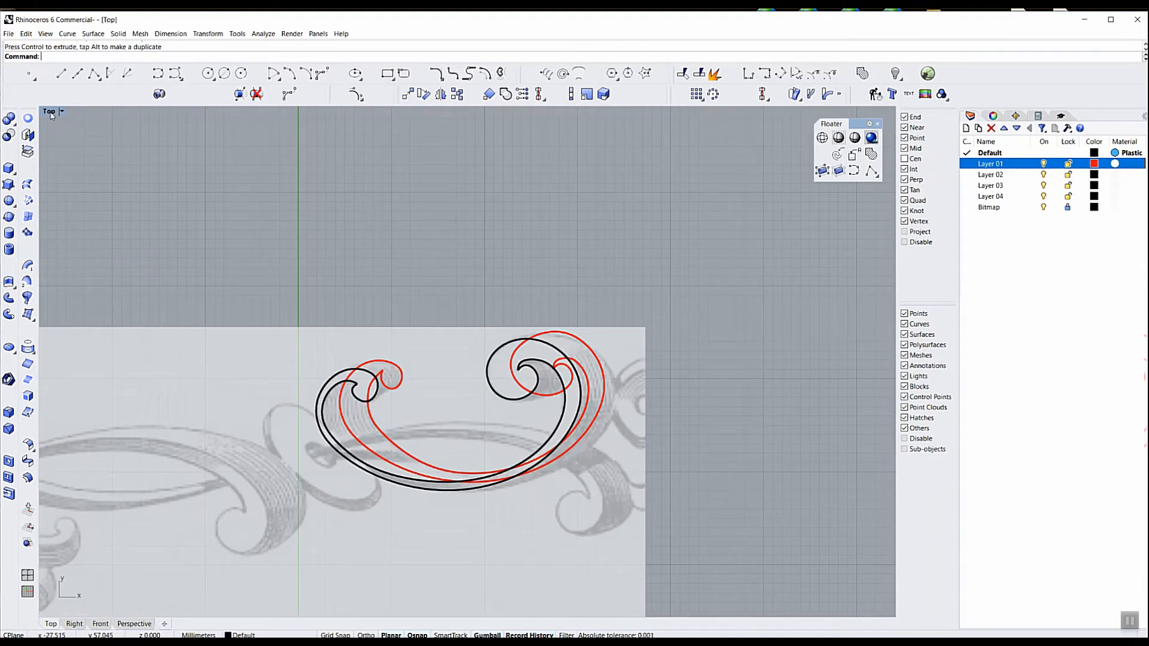
scroll(476, 258, "down", 4)
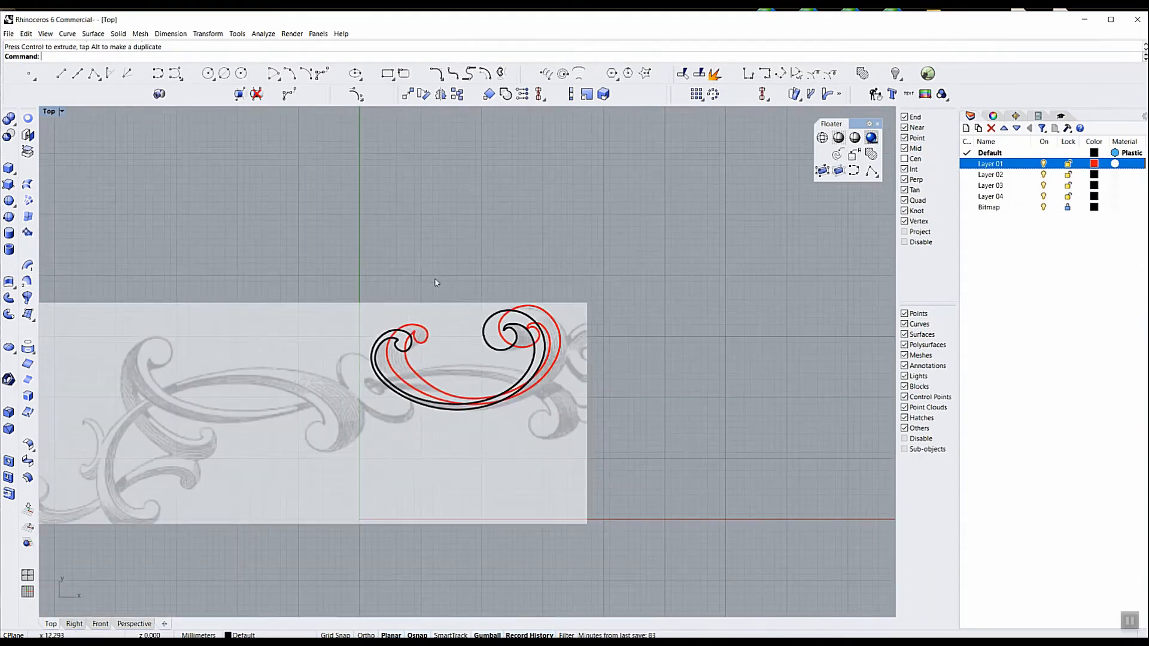
scroll(411, 398, "up", 3)
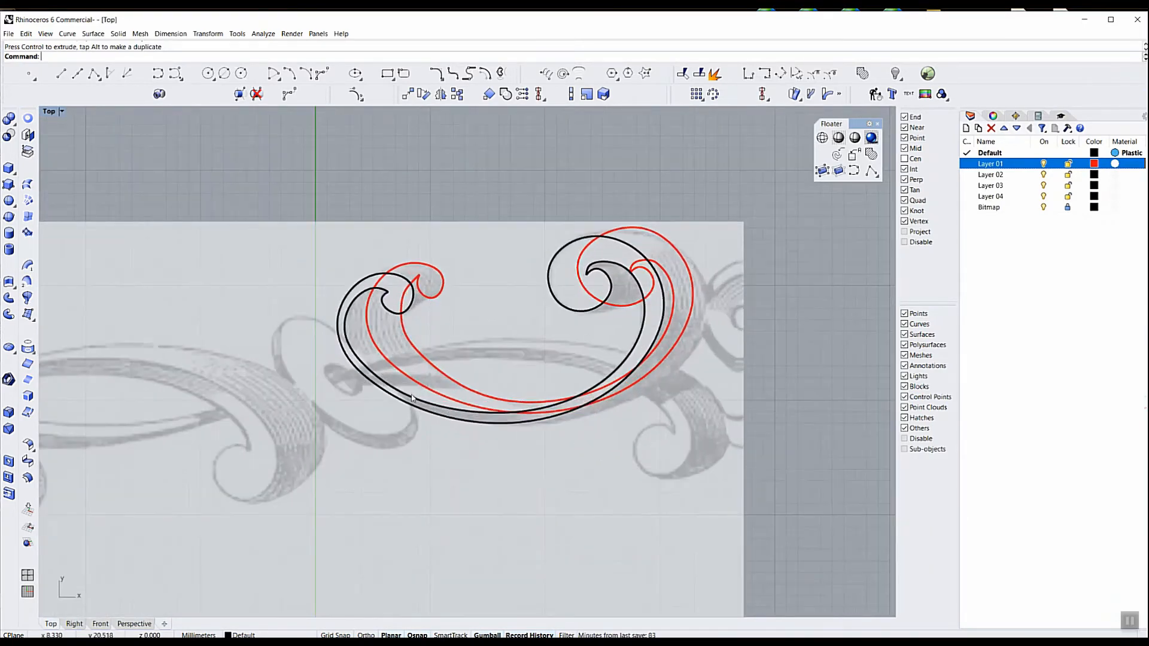
left_click(973, 164)
left_click(1042, 153)
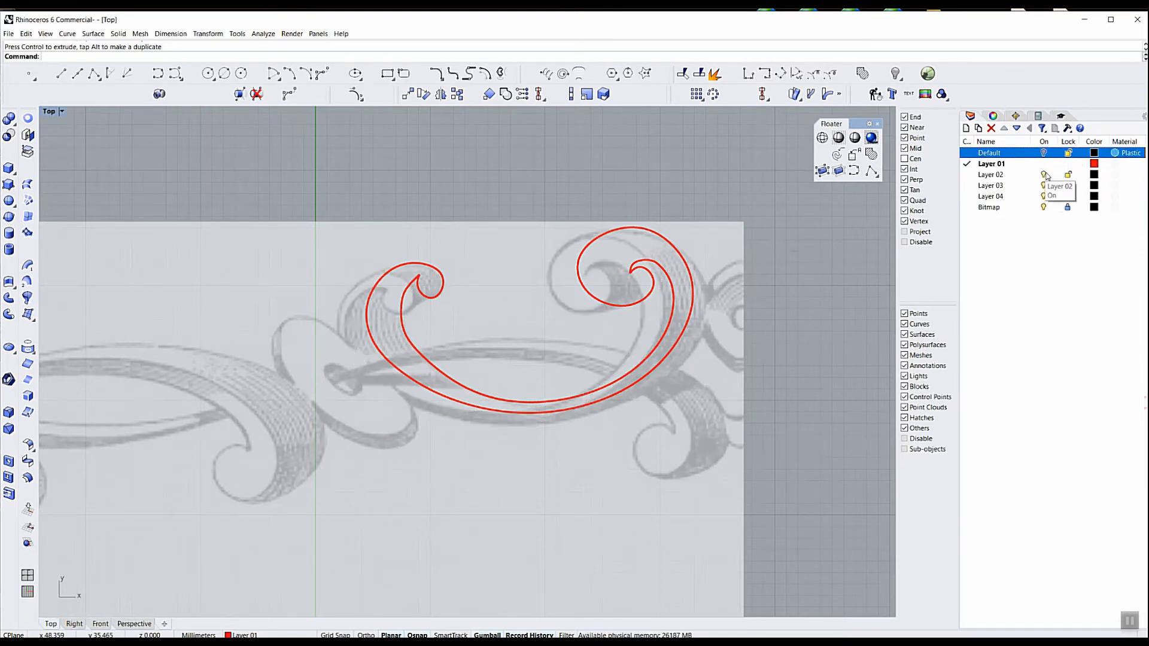
Check the reference bitmap with Layer 01 hidden and Layer 02 current, and restore Layer 01's visibility with the Default layer current
left_click(968, 175)
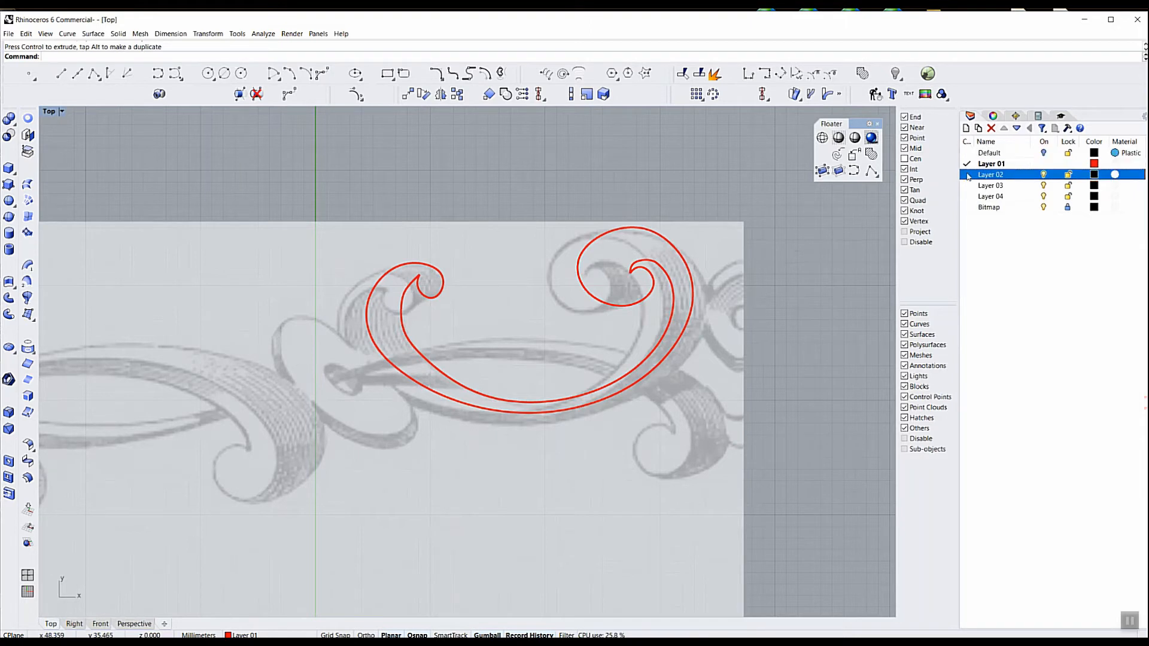
left_click(1043, 164)
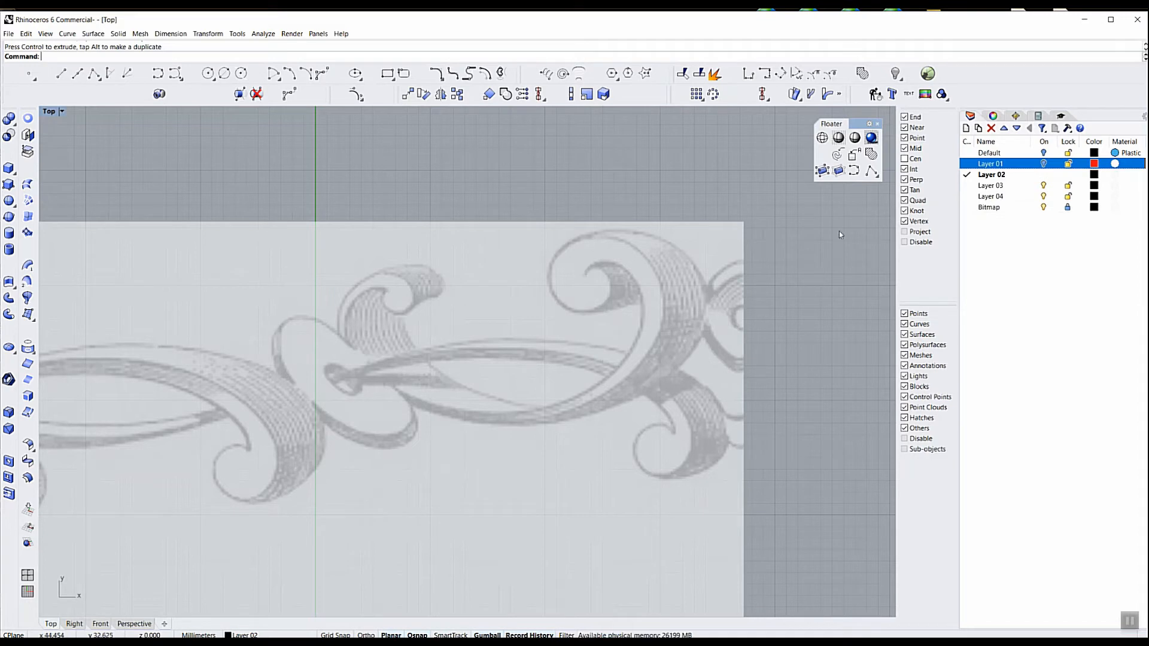
left_click(976, 156)
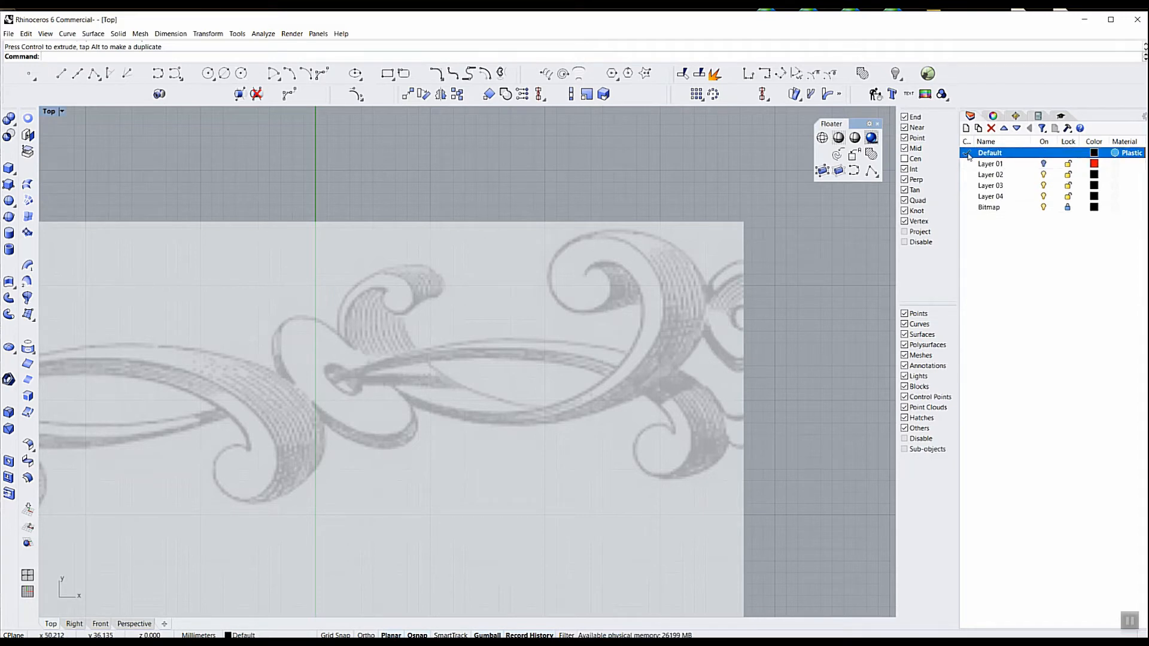
left_click(1044, 164)
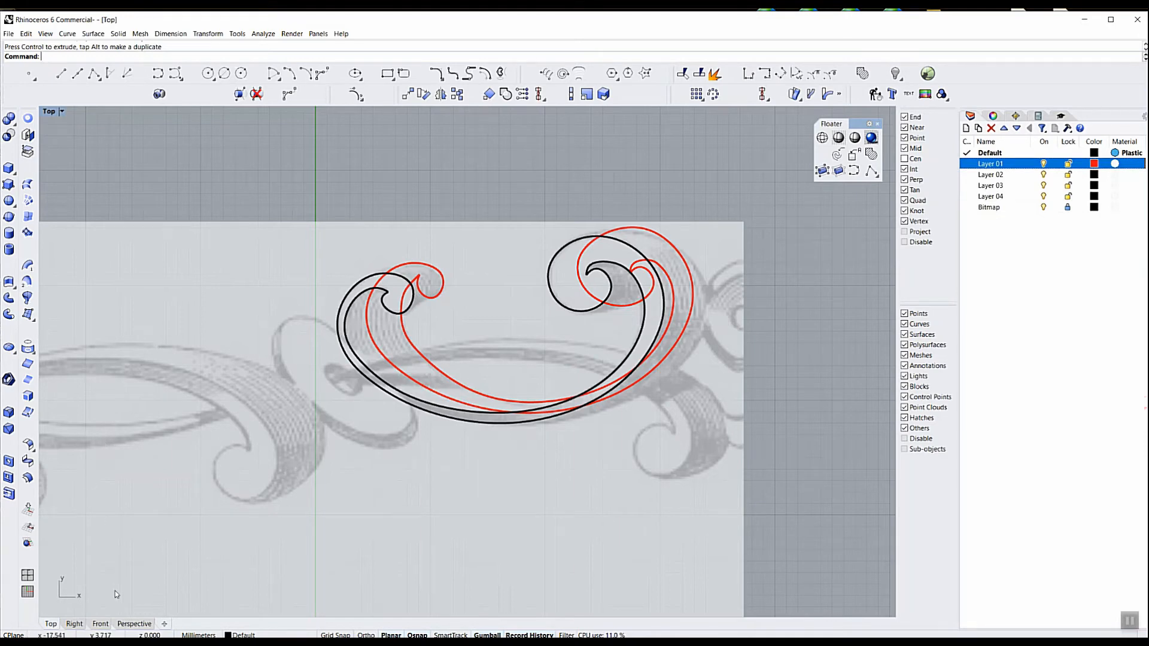
Draw a gently rising four-point interpolated curve about 39 mm wide in the Front view, between the raised black and red curves
key("ctrl+m")
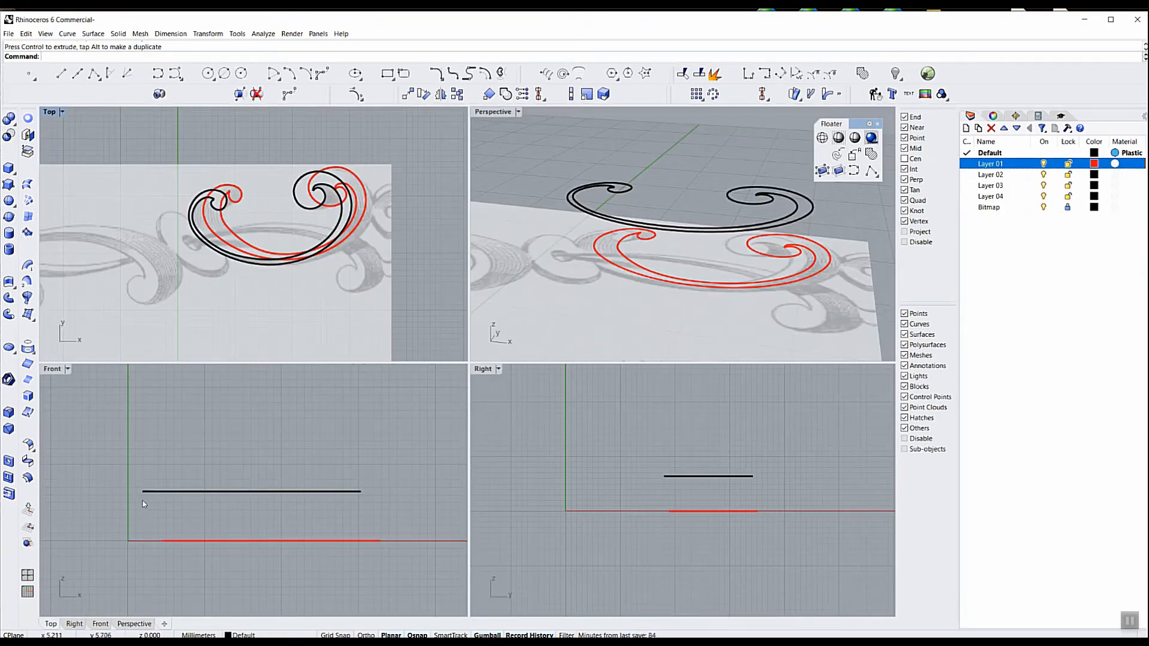
right_click_drag(211, 519, 253, 507)
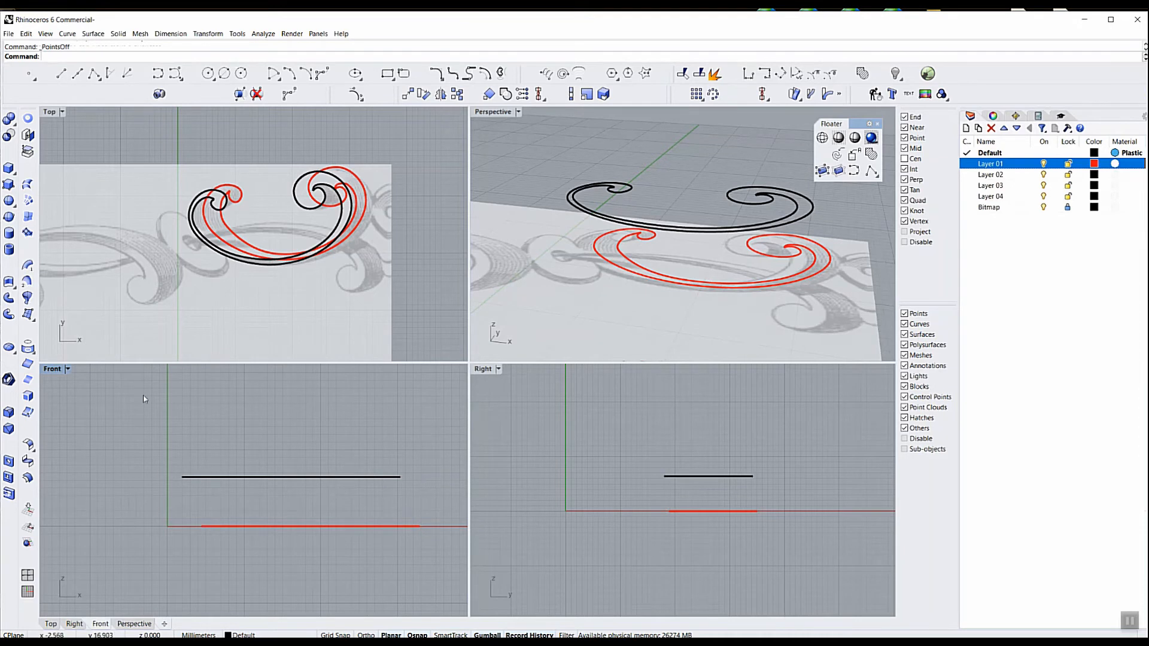
double_click(54, 369)
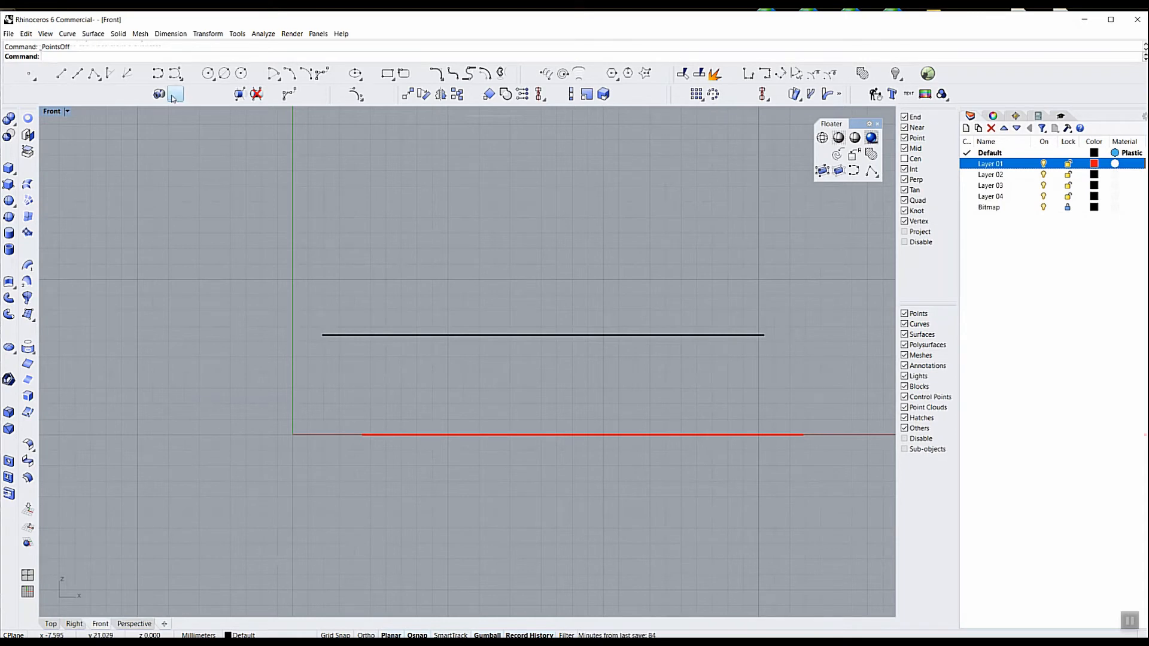
left_click(158, 73)
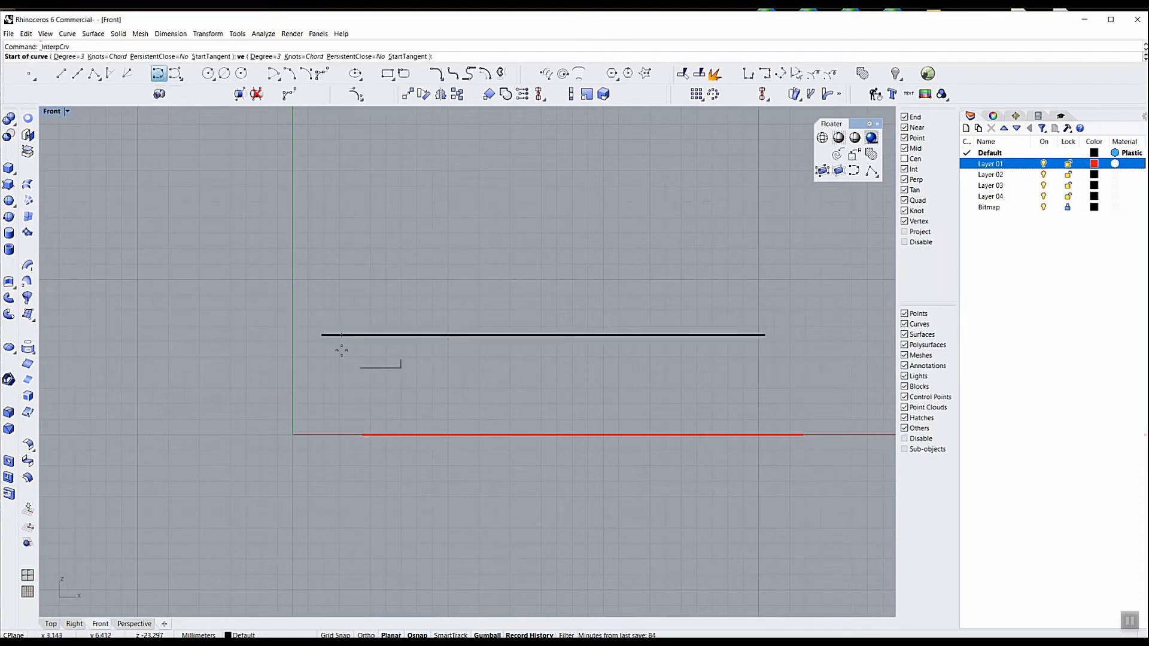
left_click(255, 384)
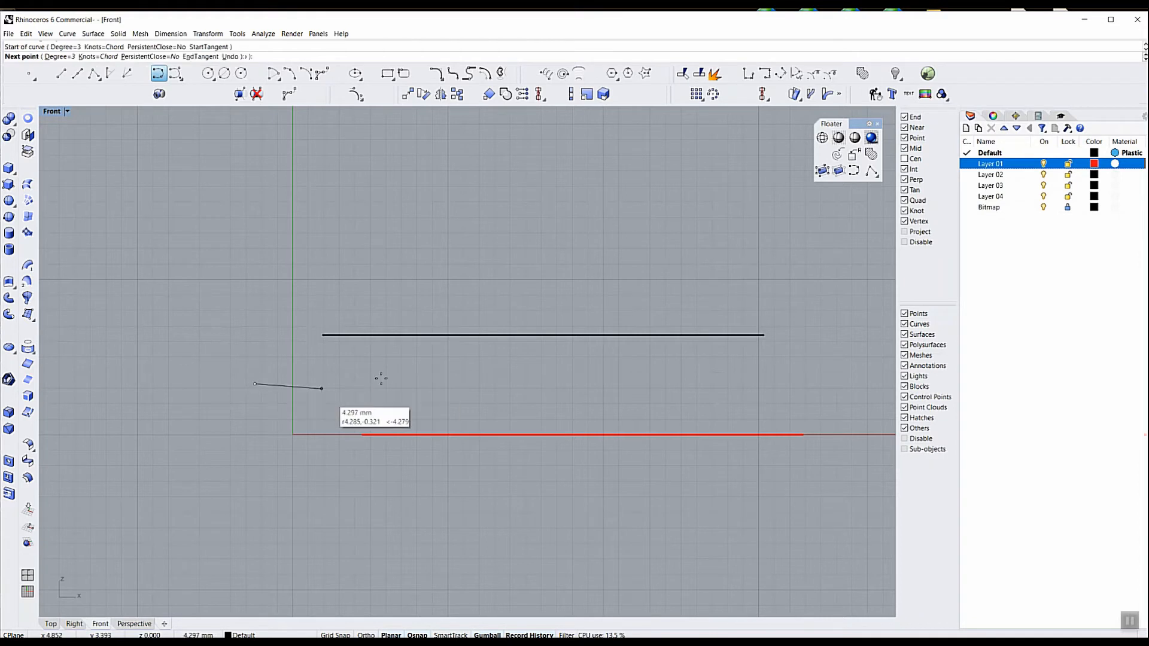
left_click(414, 378)
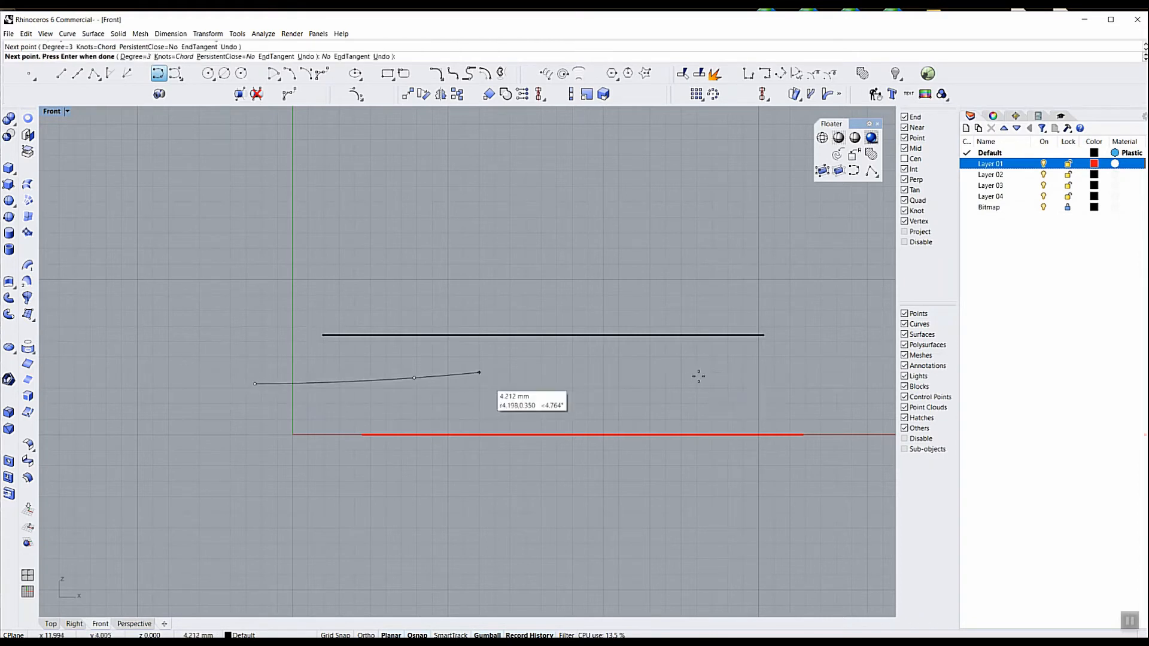
left_click(734, 362)
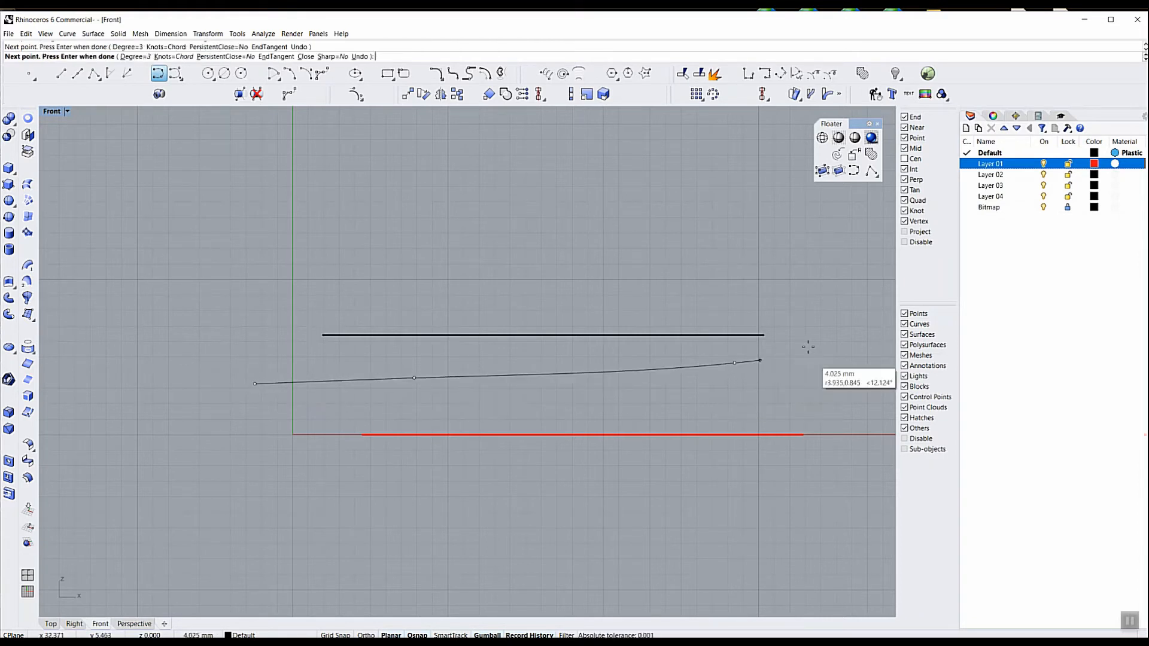
left_click(859, 345)
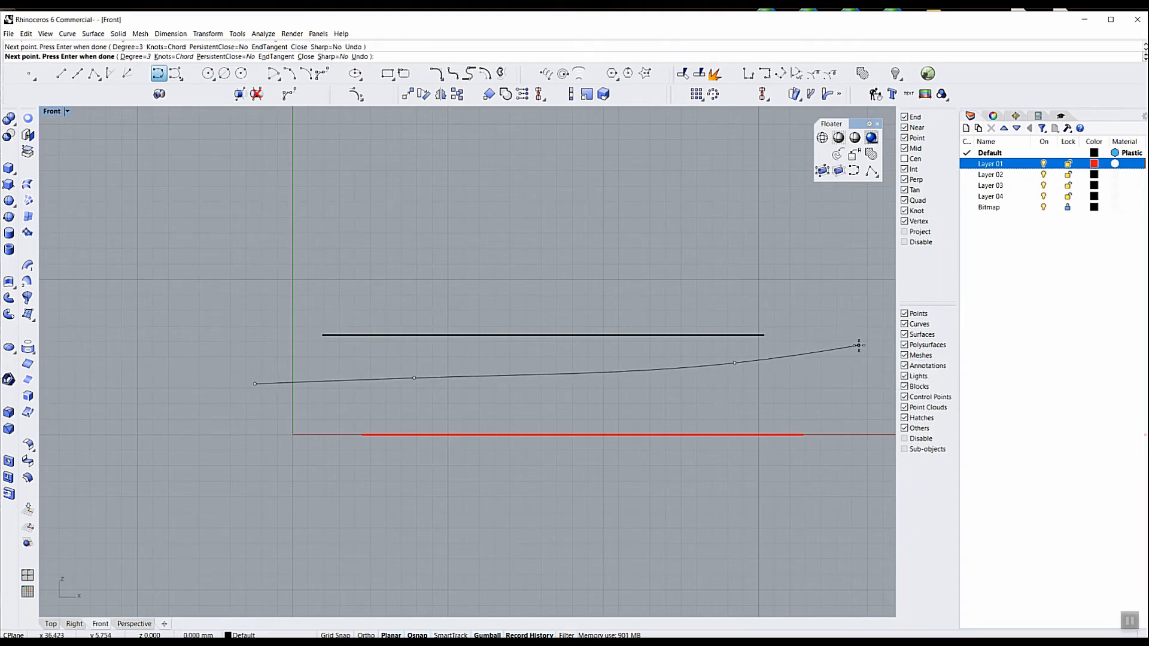
key("Return")
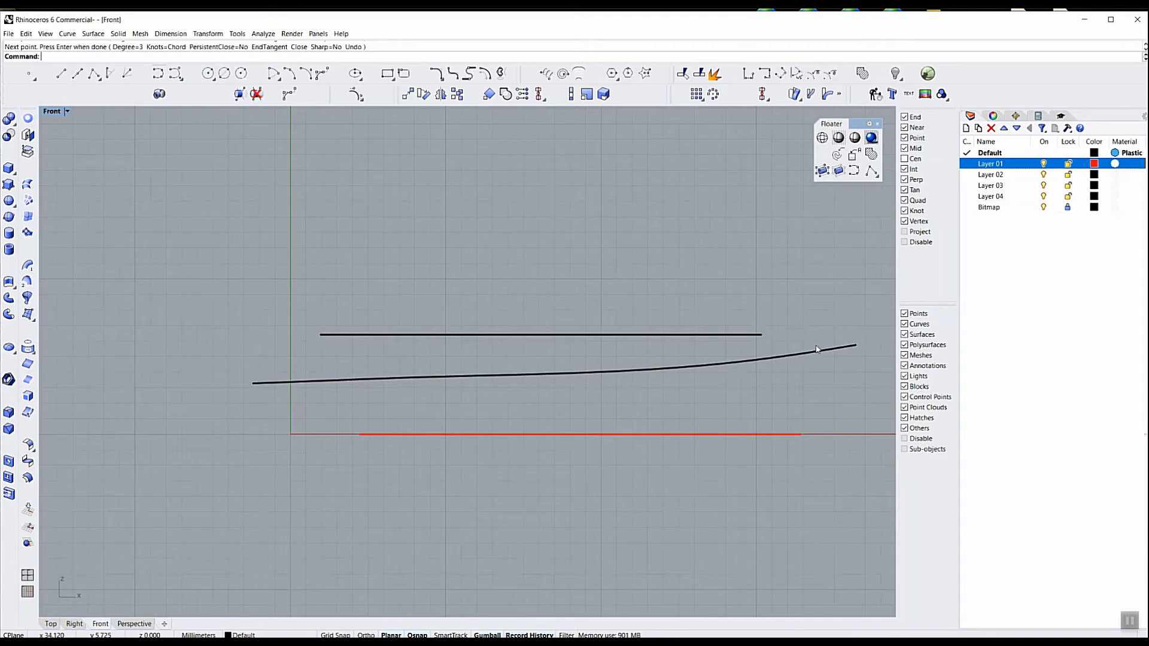
Lower the new curve slightly and adjust its two leftmost control points so its left end turns gently upward
left_click(534, 378)
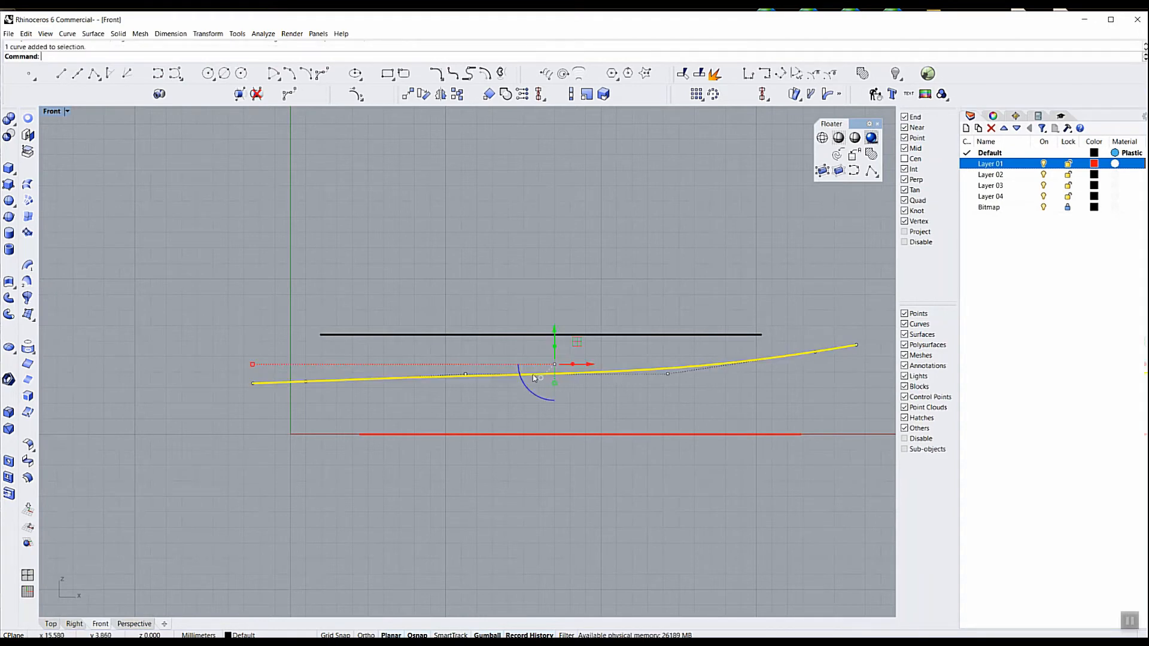
left_click_drag(555, 331, 555, 339)
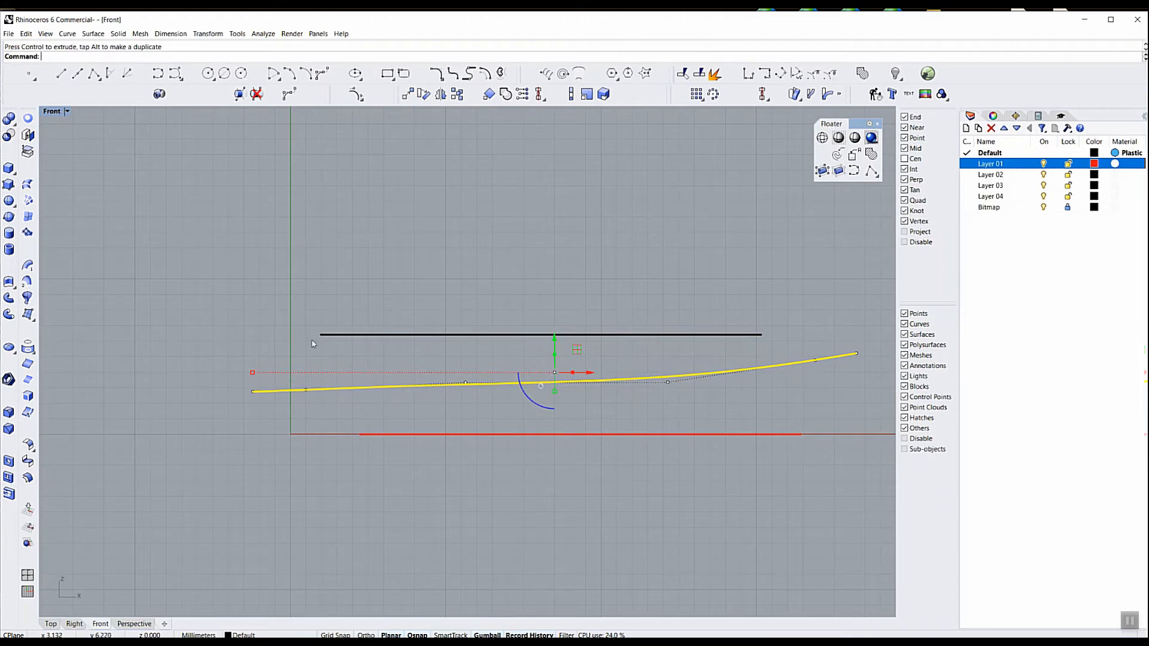
left_click_drag(240, 383, 303, 398)
left_click_drag(278, 358, 273, 353)
left_click(316, 402)
left_click(306, 380)
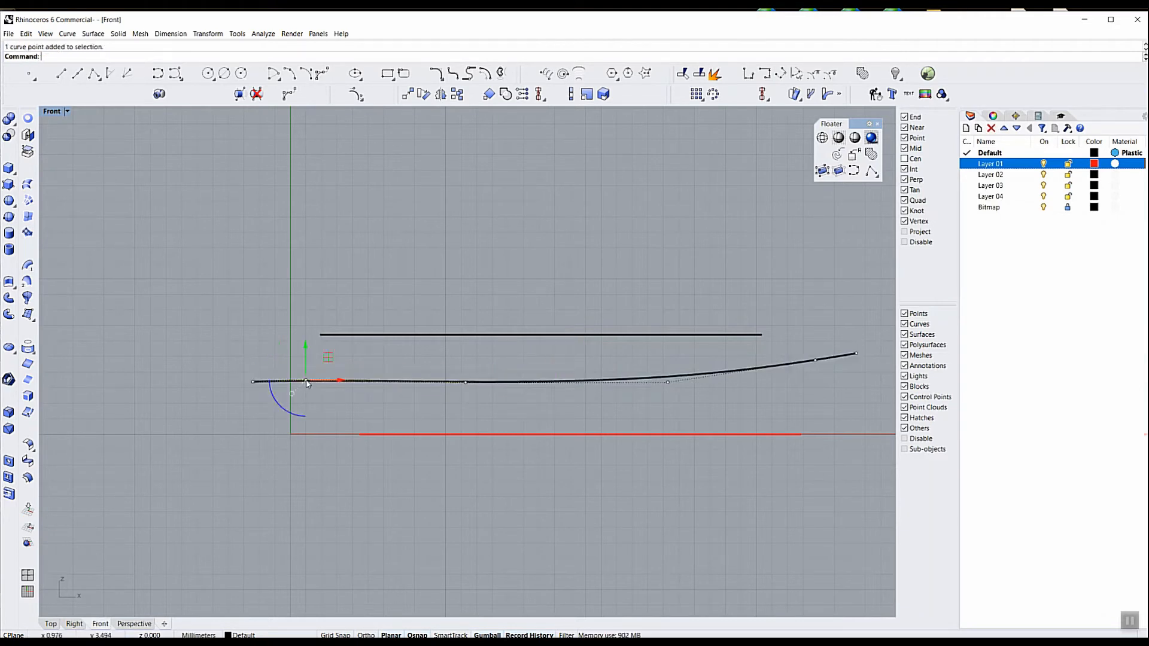
left_click_drag(305, 347, 305, 354)
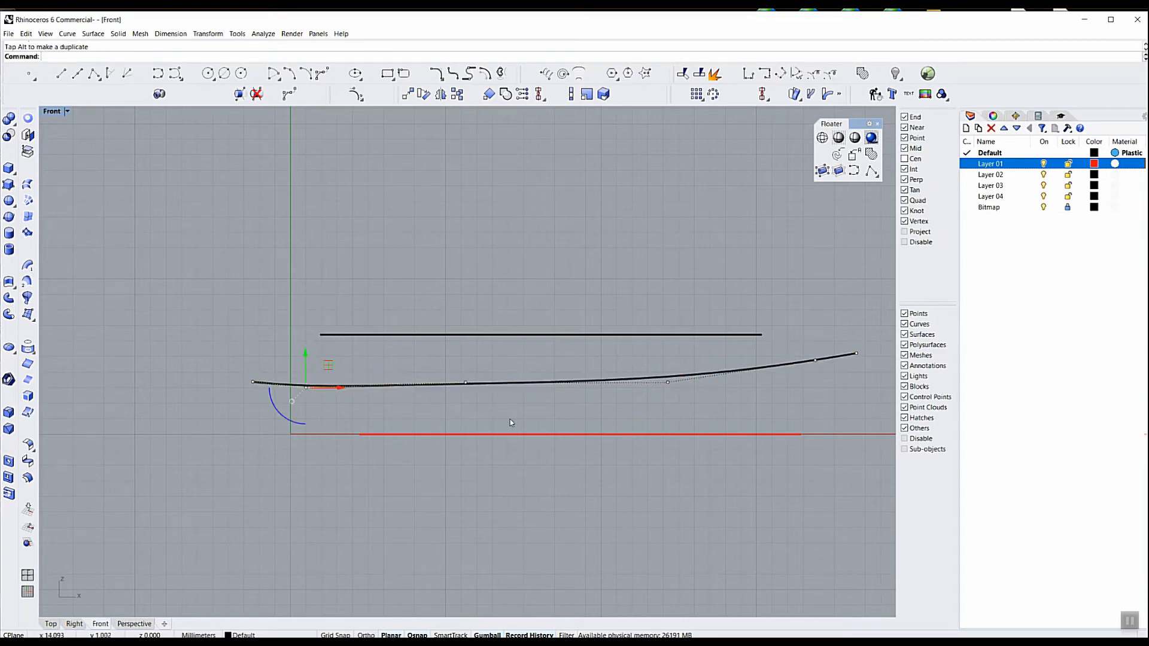
Move the whole profile curve along the Y direction in the Perspective view, placing it just in front of the scroll curves
left_click(135, 624)
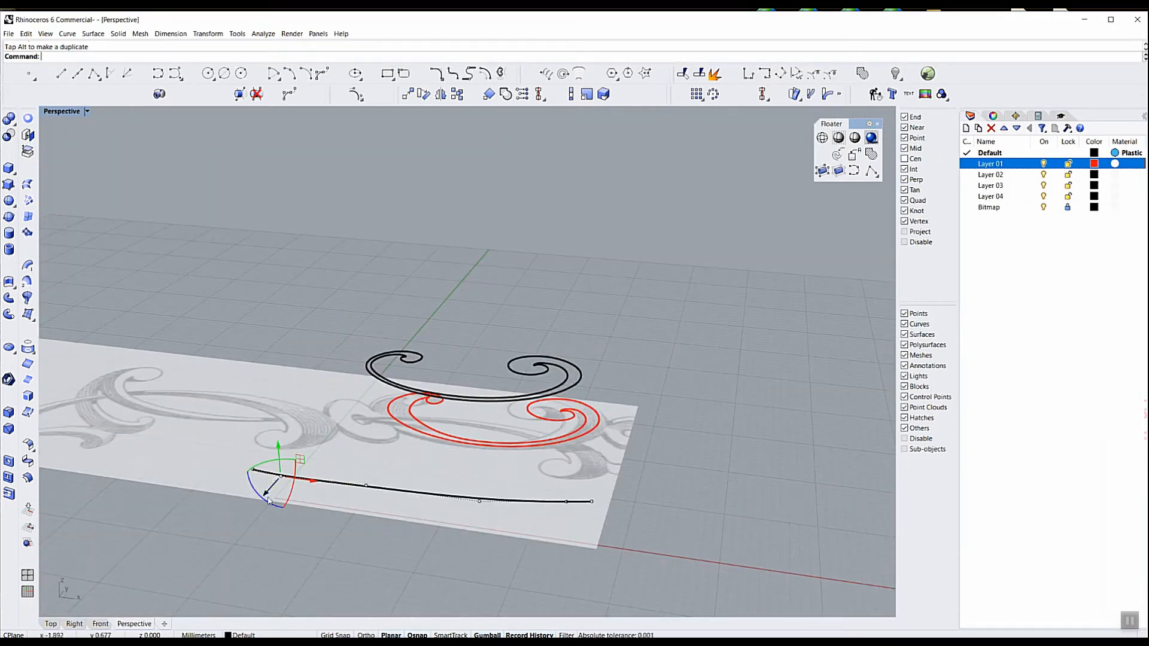
left_click_drag(266, 495, 303, 428)
key("ctrl+z")
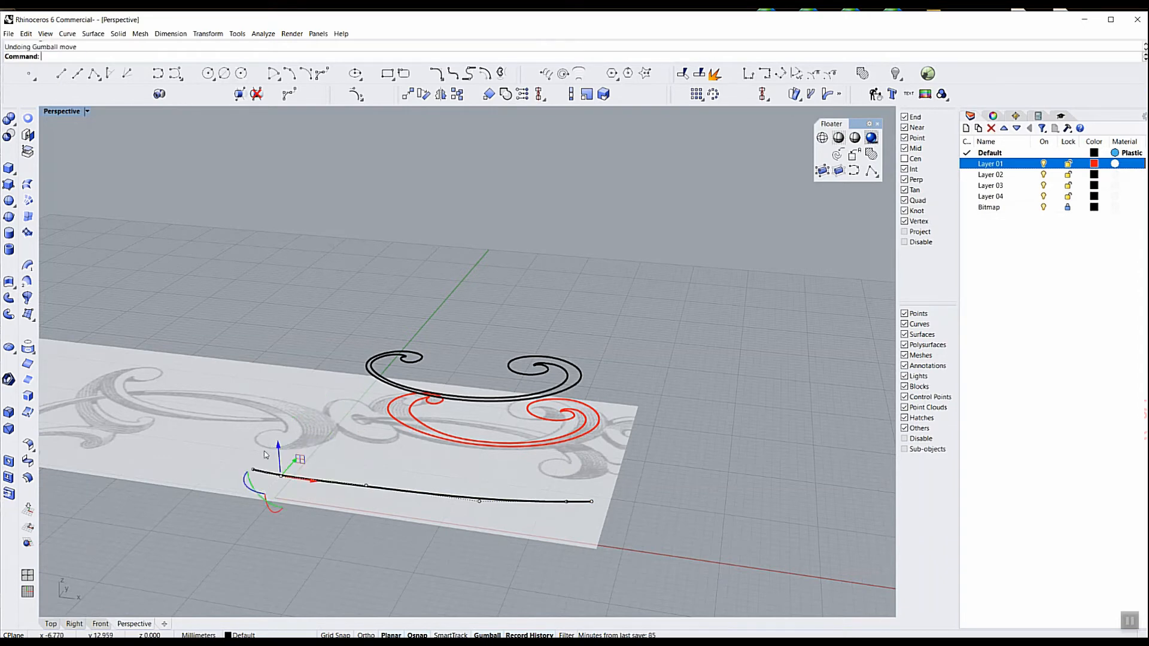
key("Escape")
left_click(322, 486)
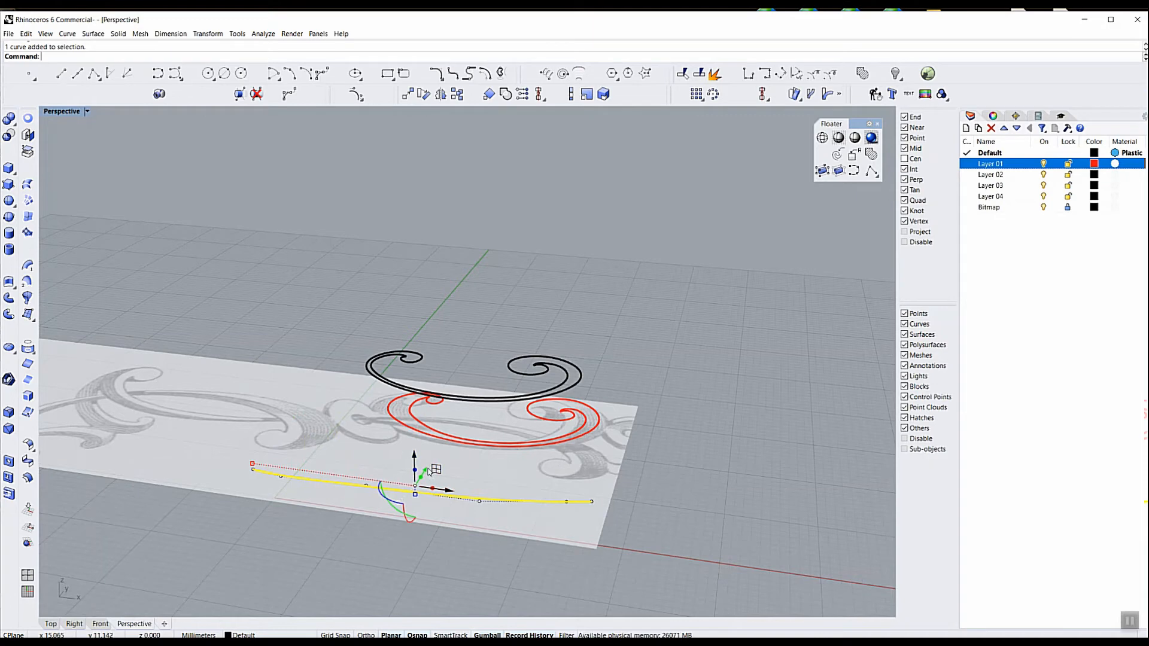
left_click_drag(428, 472, 453, 423)
right_click_drag(508, 502, 416, 482)
left_click_drag(484, 438, 504, 436)
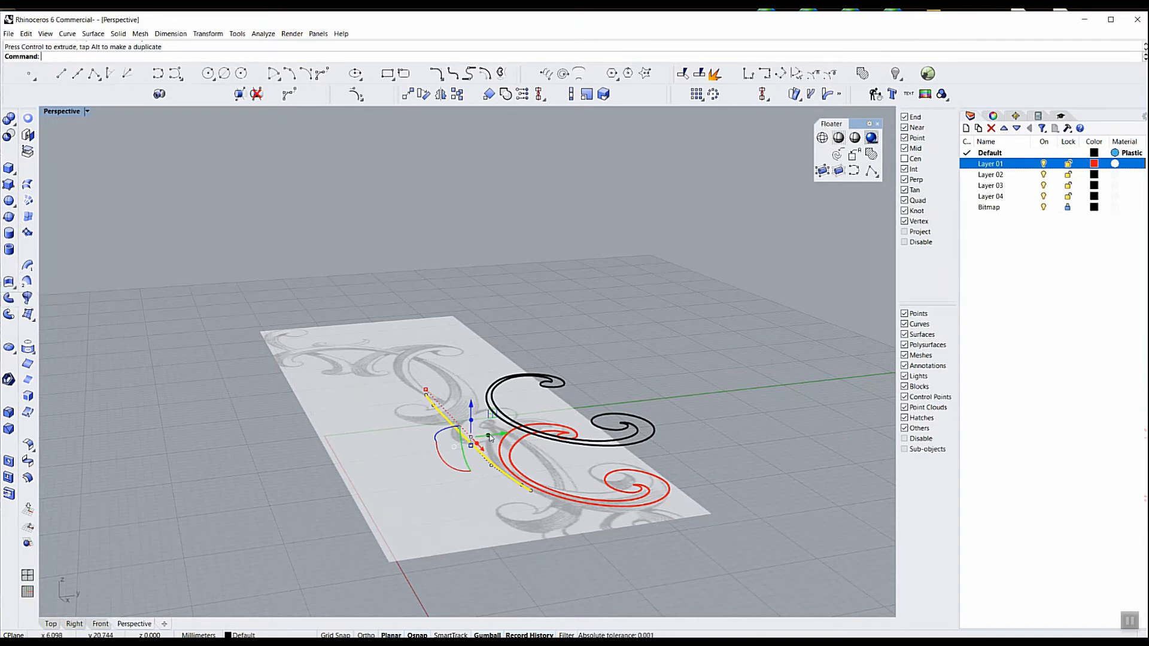
Extrude the profile curve along the Y direction into a curved surface that spans the full depth of the black scroll curves
left_click_drag(489, 438, 689, 431)
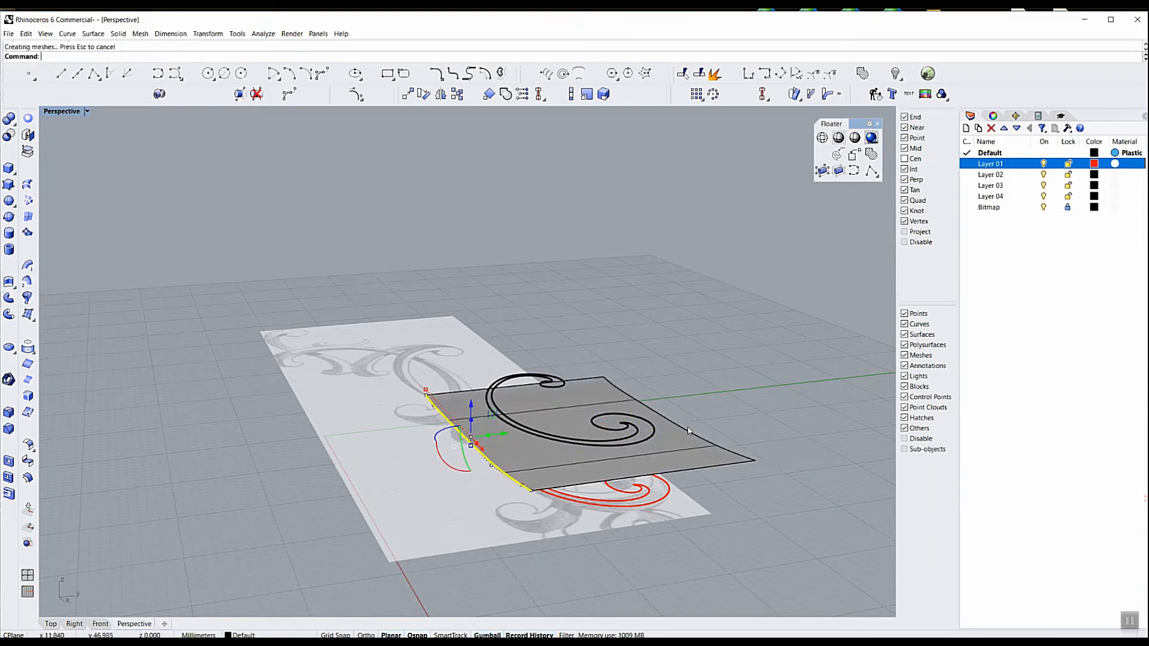
right_click_drag(373, 417, 486, 437)
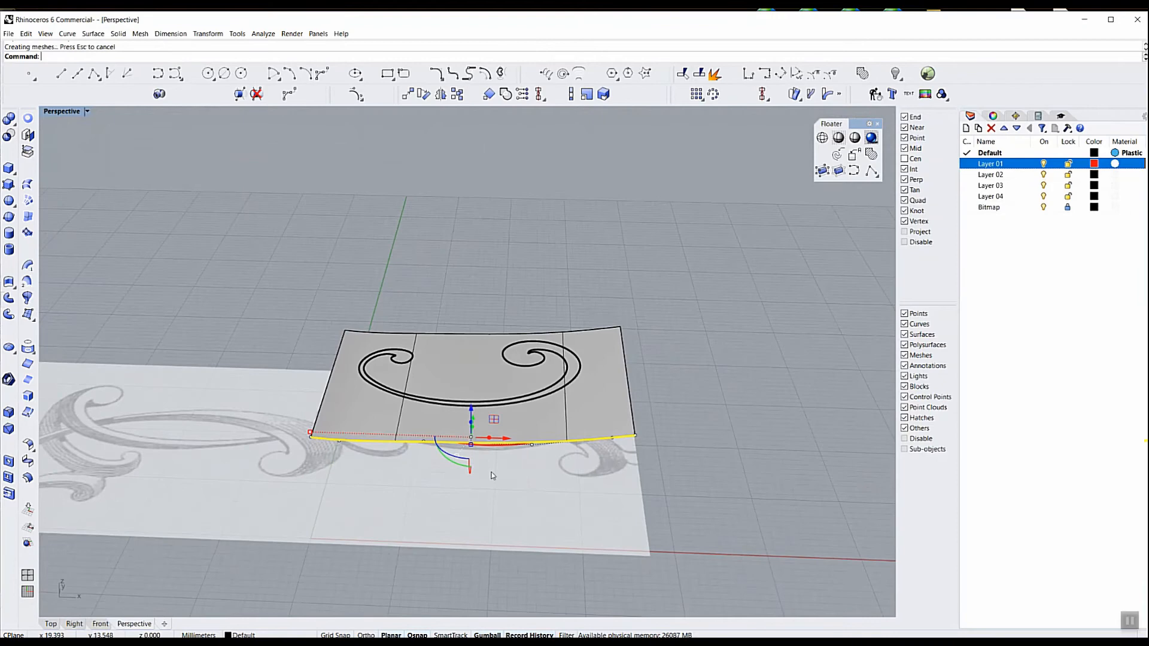
left_click(595, 489)
right_click_drag(596, 489, 564, 466)
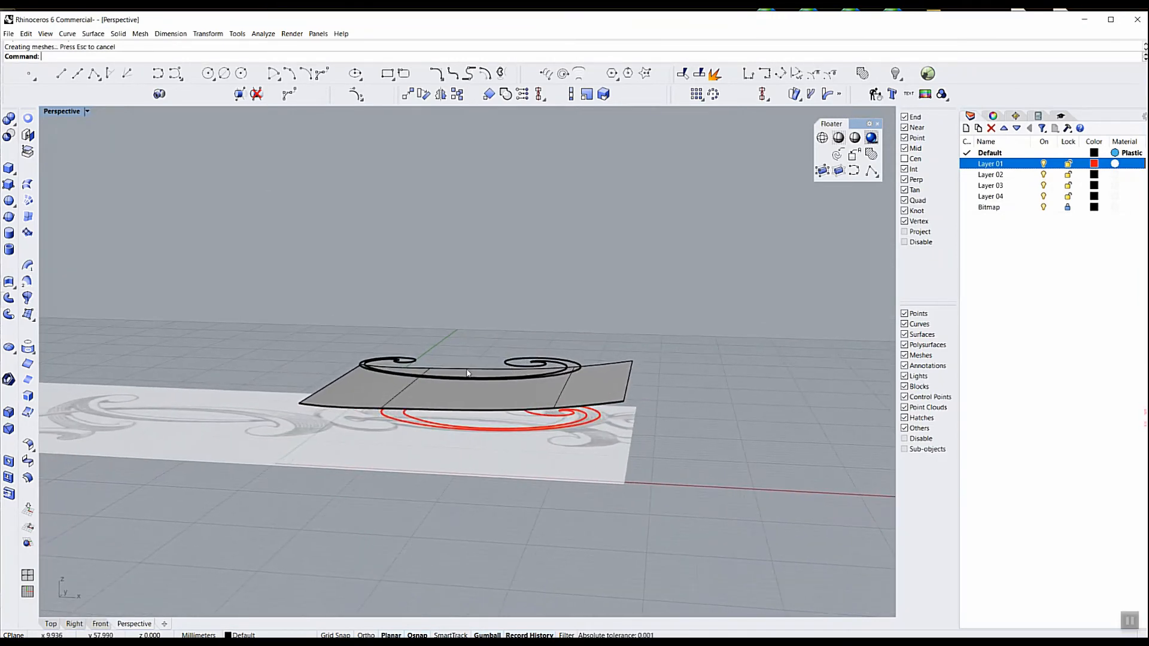
Project the black front scroll curves vertically onto the curved surface, keeping the original curves
scroll(467, 374, "up", 2)
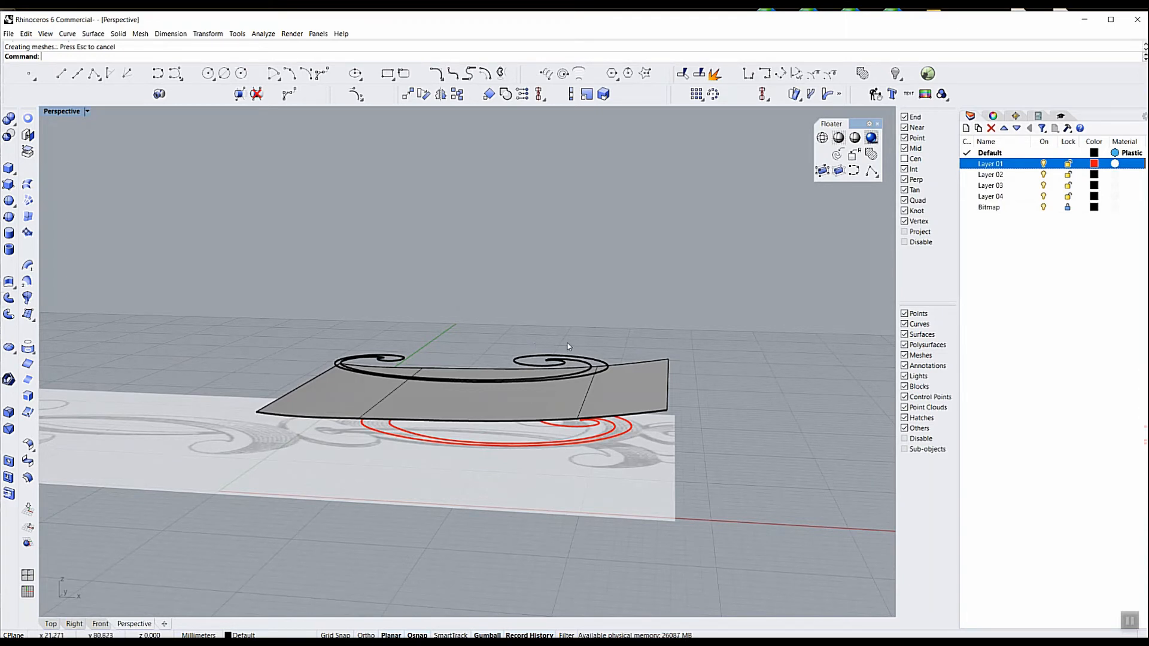
left_click(548, 364)
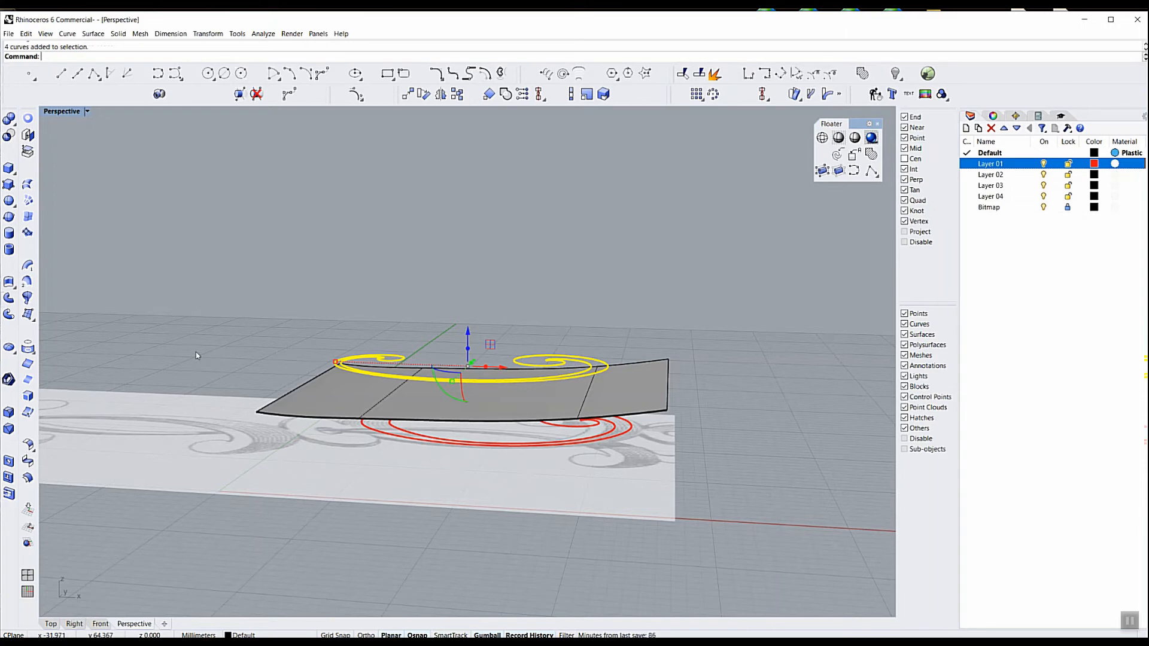
left_click(28, 348)
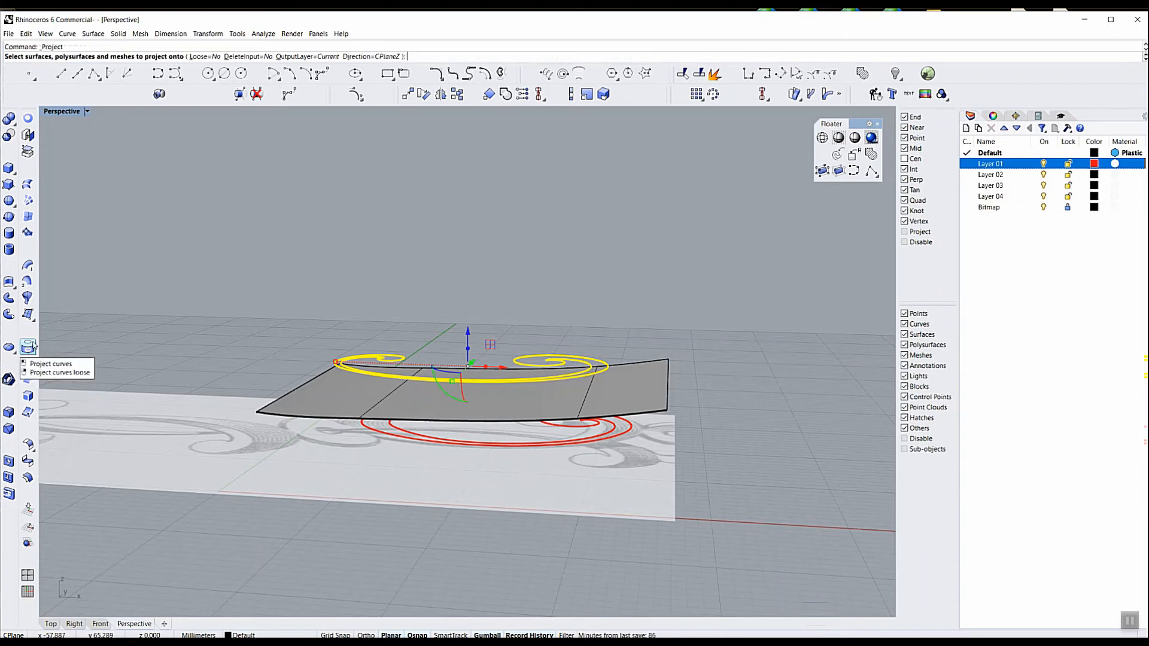
left_click(365, 399)
right_click_drag(278, 322, 275, 320)
key("Return")
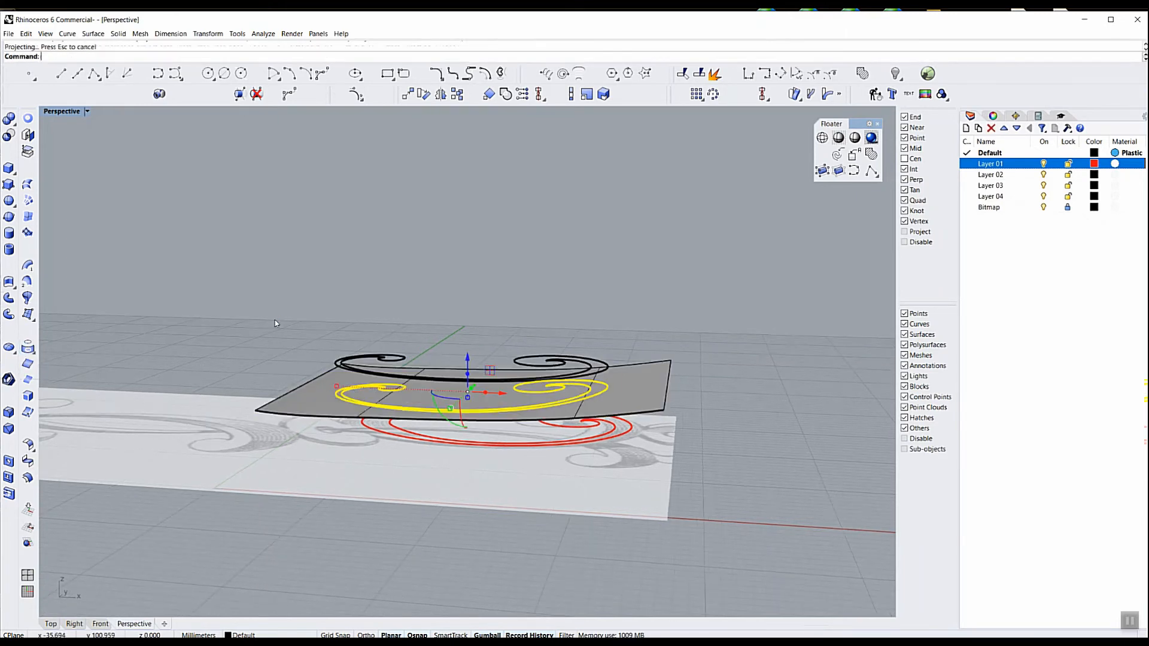
left_click(302, 307)
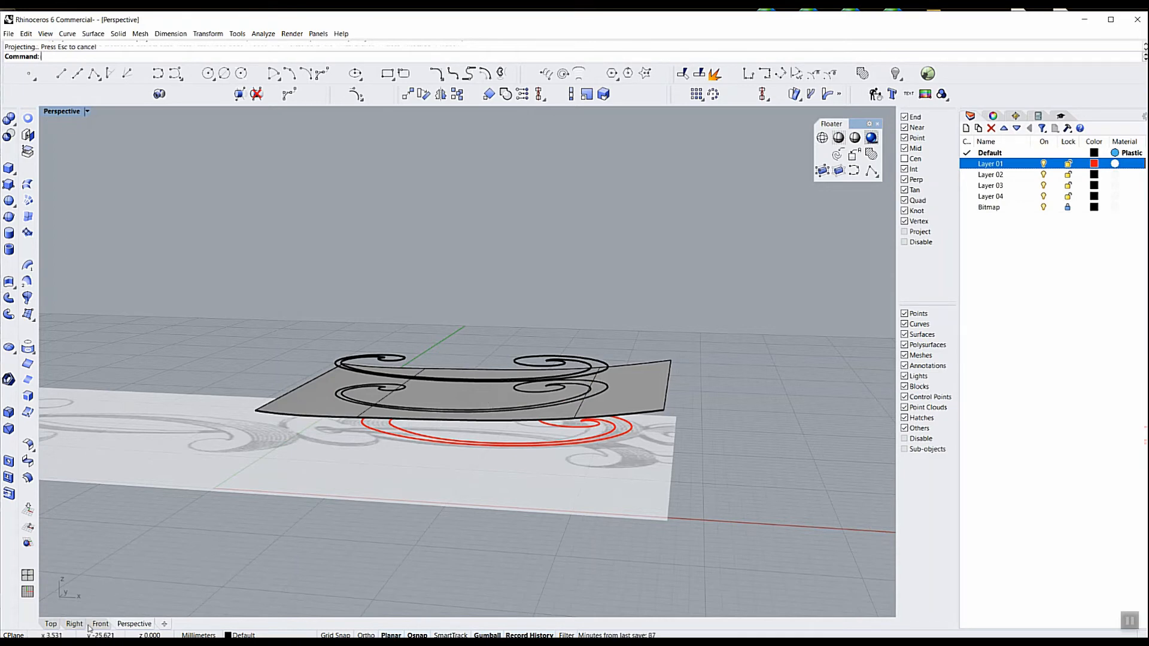
Compare the curves from above with the extruded surface briefly hidden, and restore the surface and the Perspective view
left_click(51, 624)
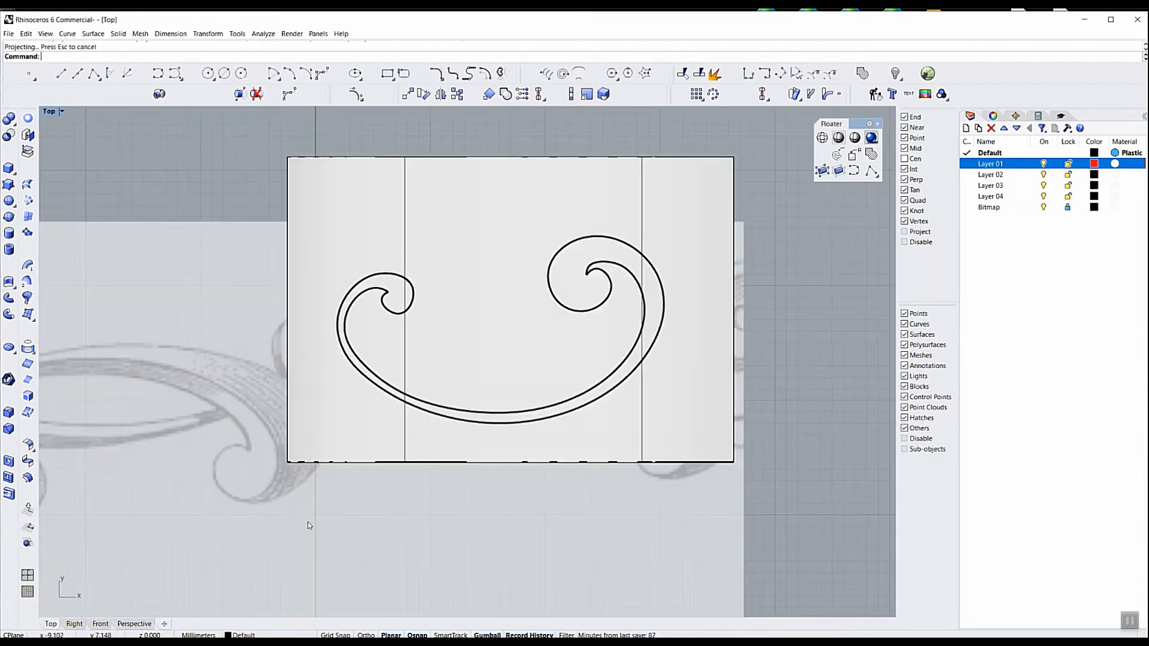
left_click(724, 157)
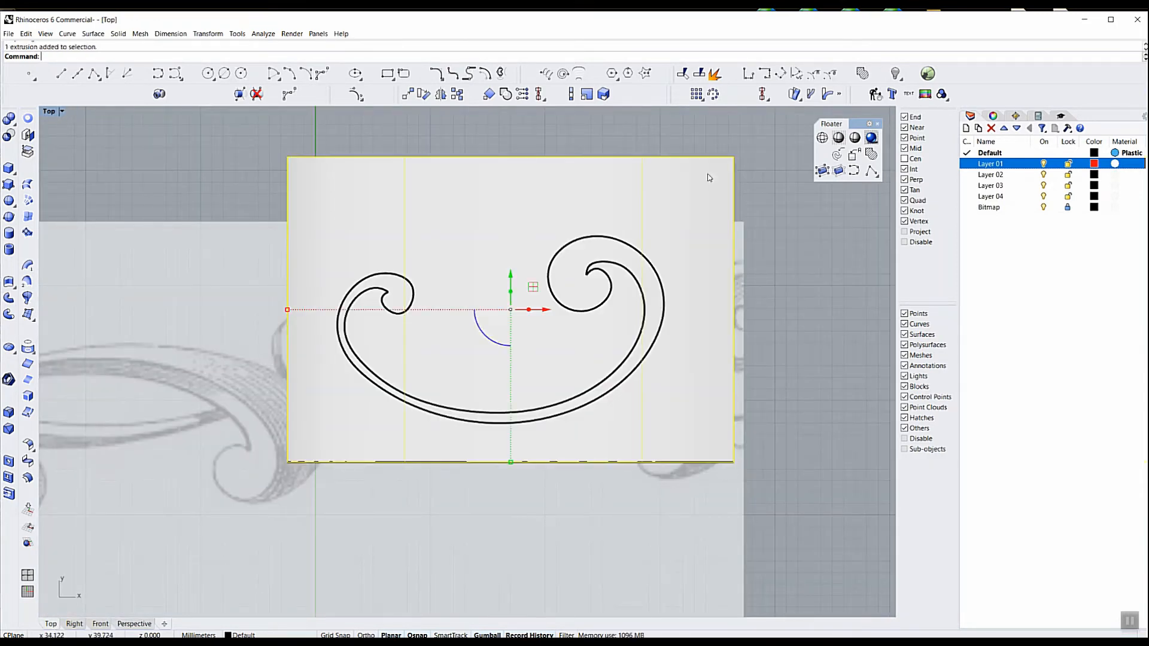
left_click(874, 95)
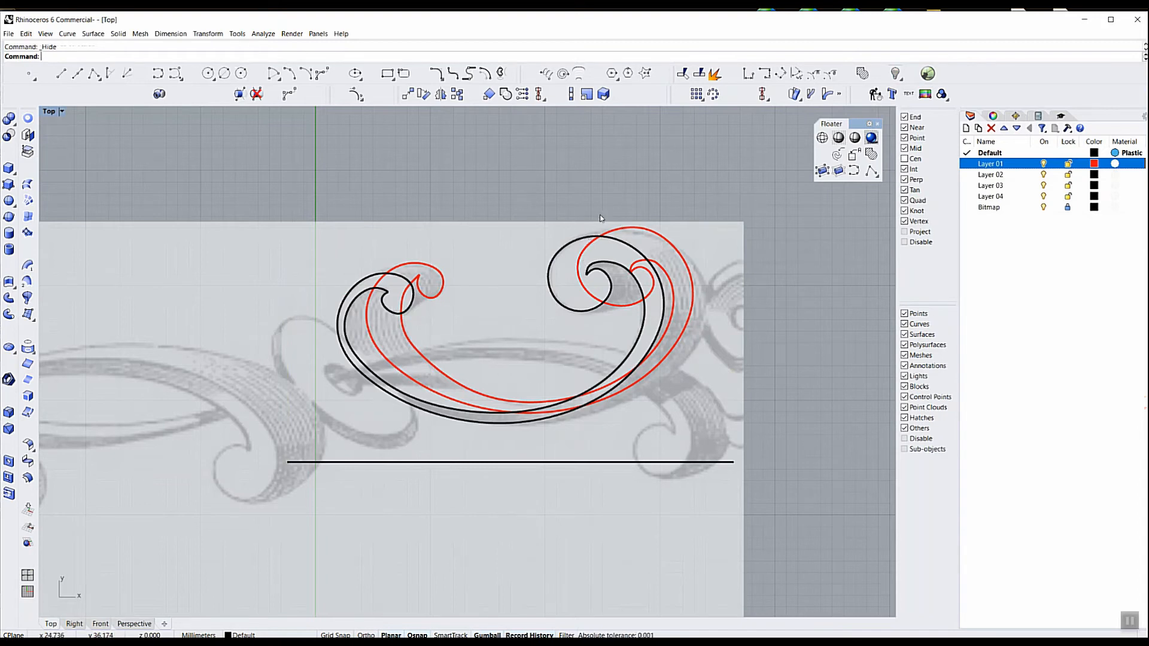
right_click(895, 73)
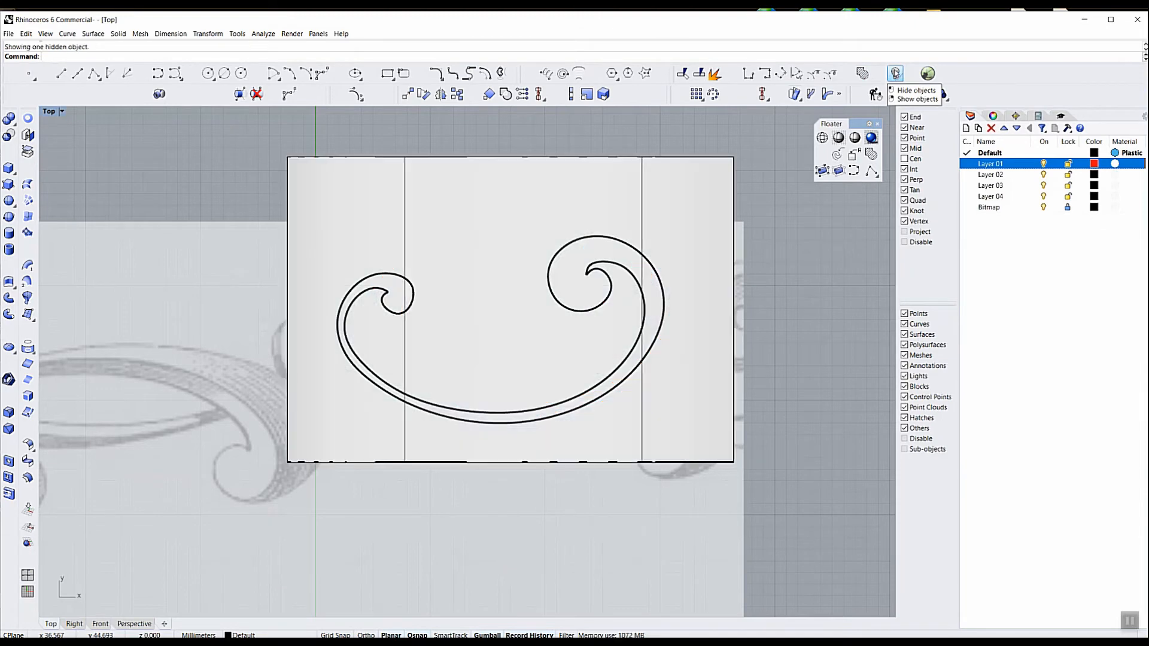
left_click(134, 623)
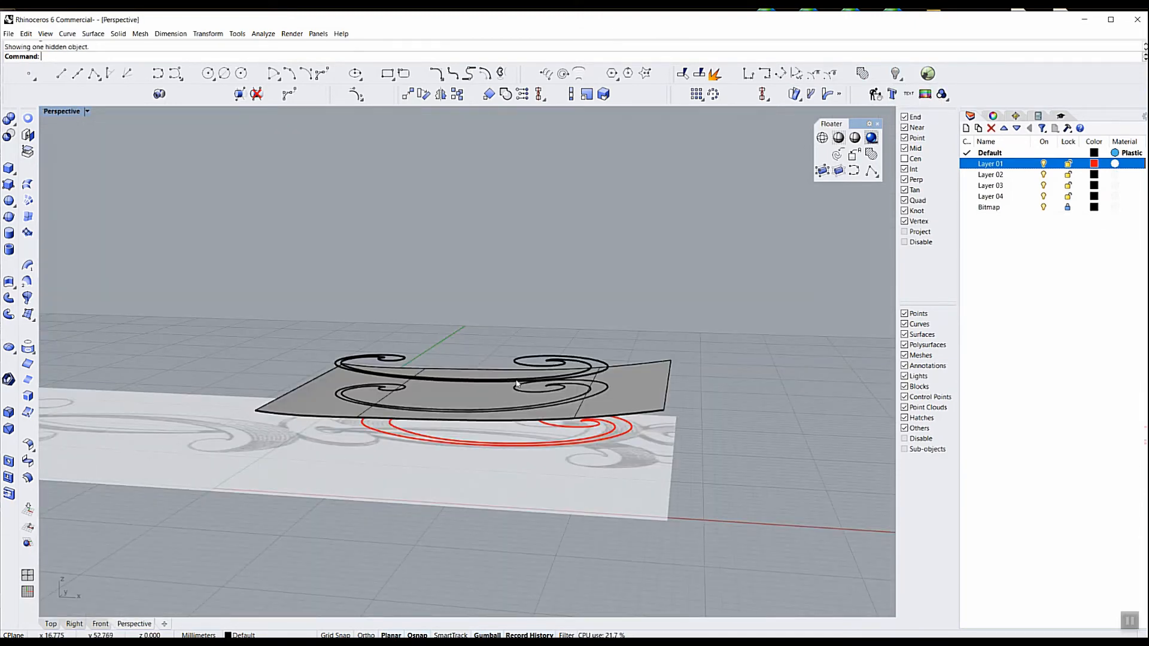
scroll(519, 391, "up", 4)
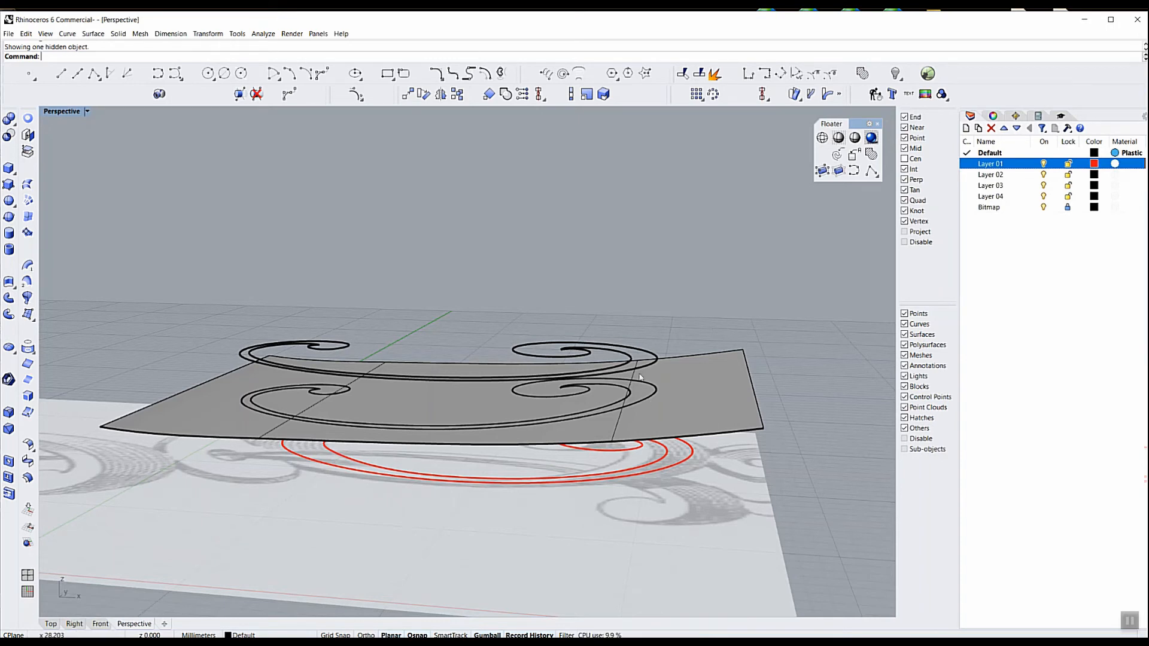
Delete the original raised scroll curves and join the two projected scroll curves on the surface into one closed curve
left_click(602, 354)
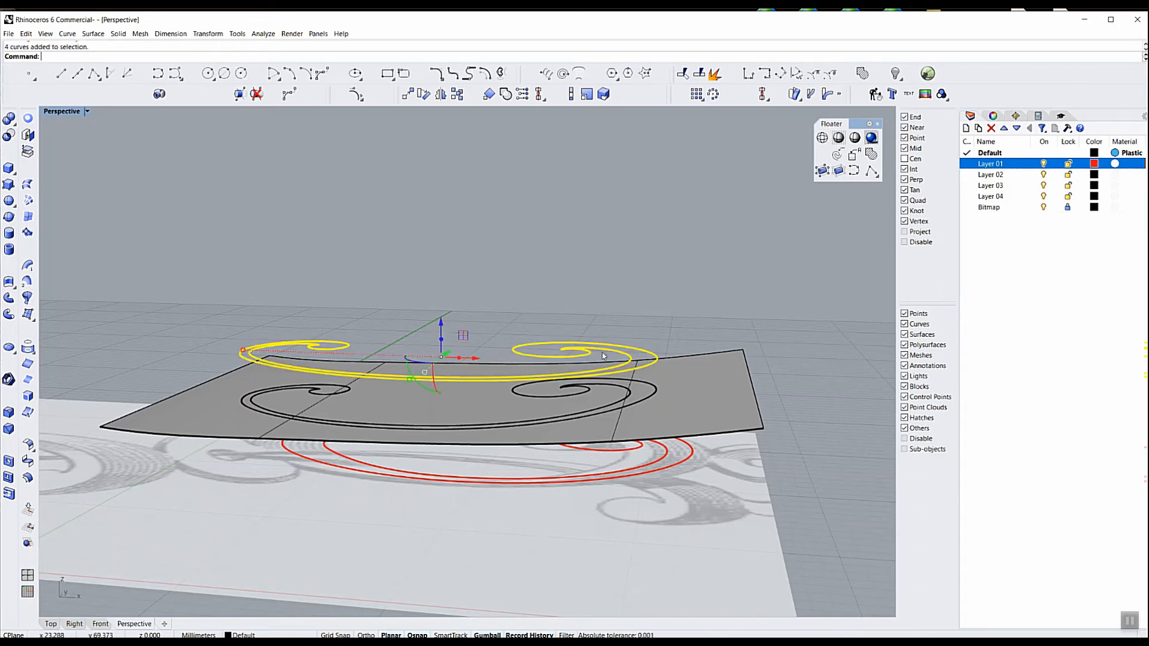
key("Delete")
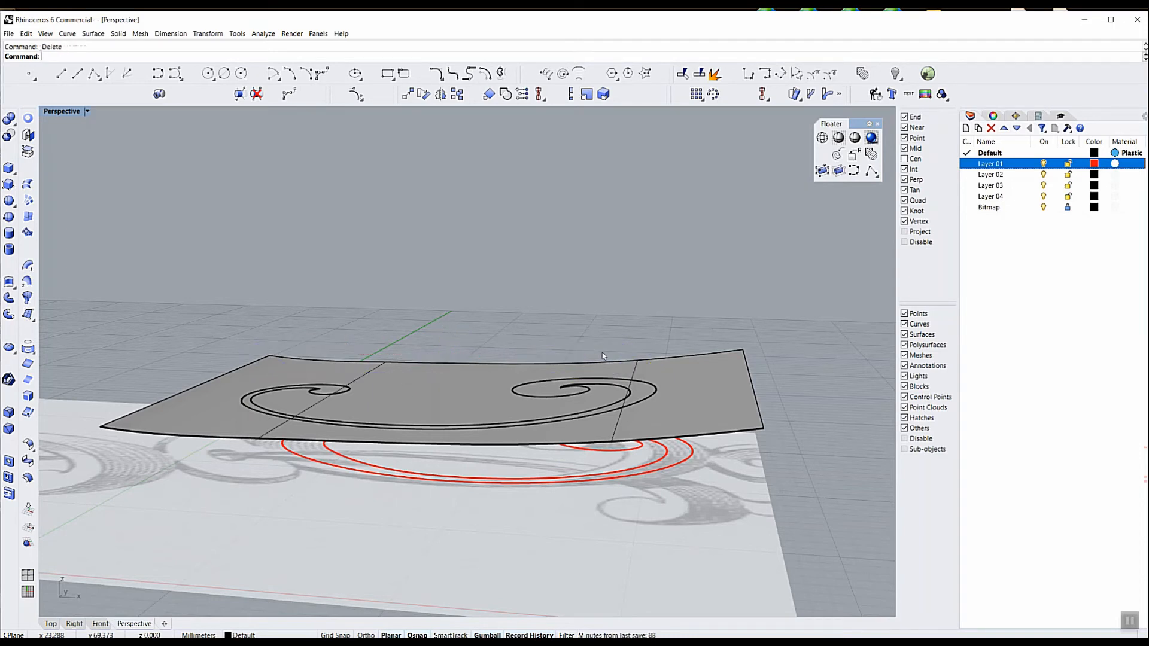
left_click(588, 386)
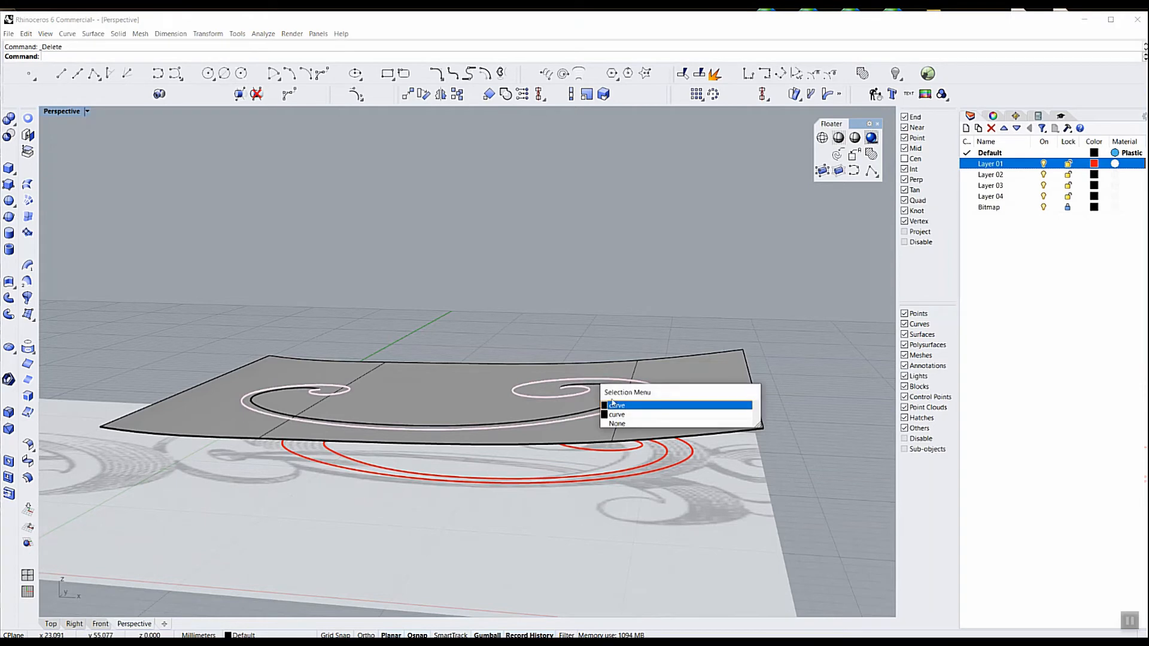
left_click(620, 407)
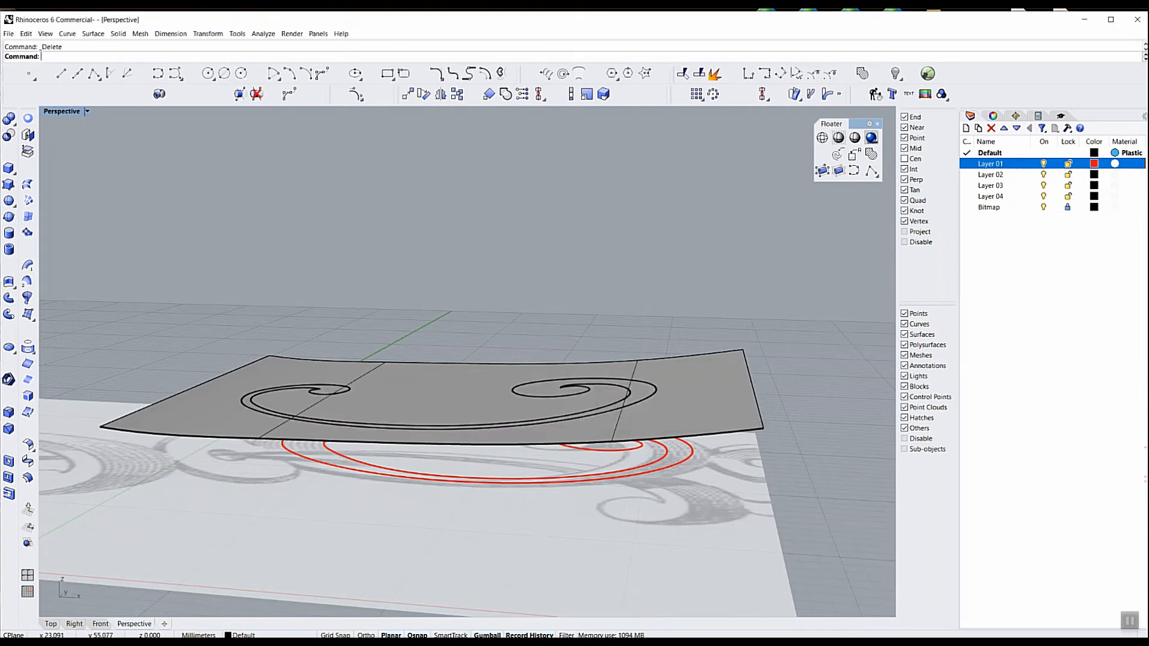
left_click(628, 390, "shift")
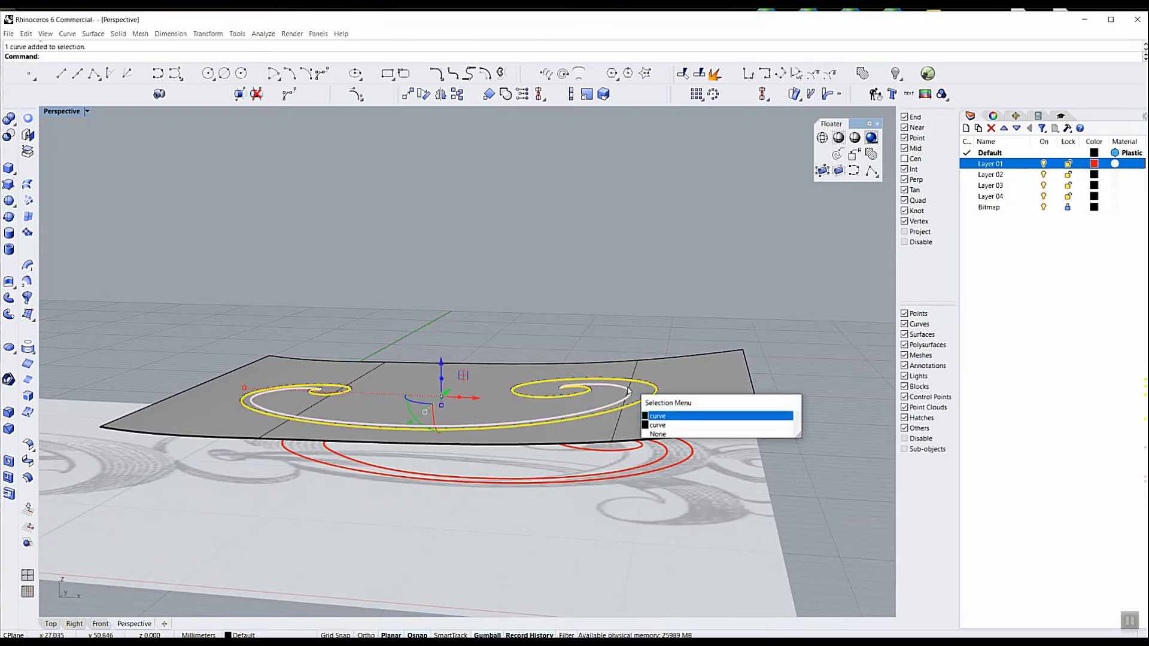
left_click(657, 414)
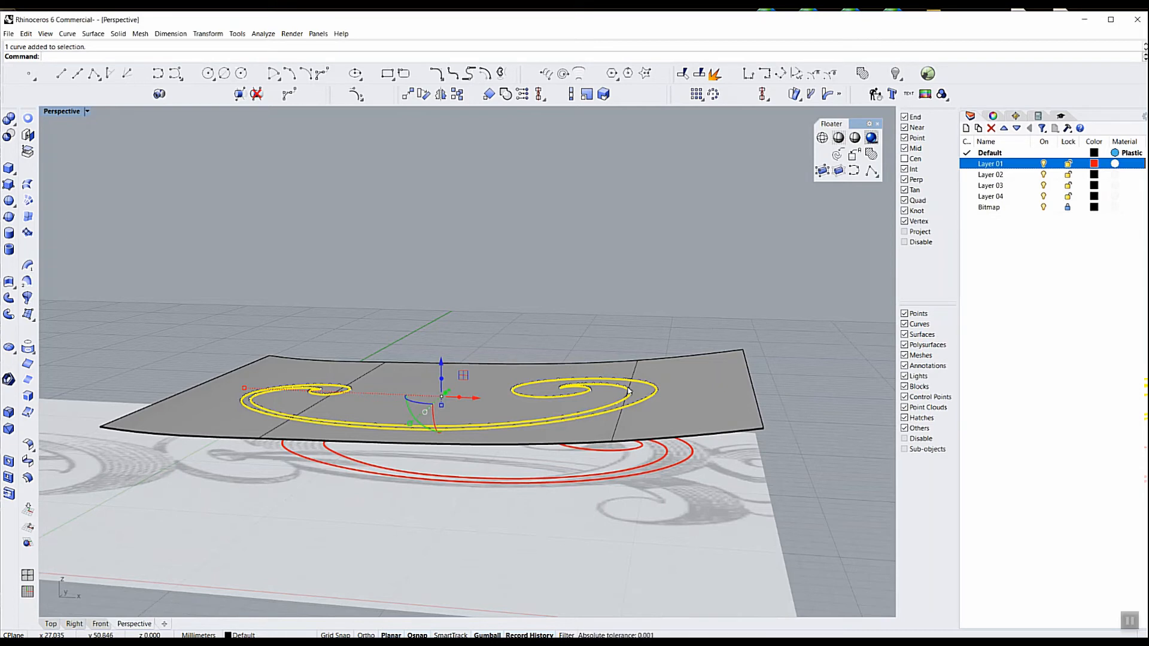
type("j")
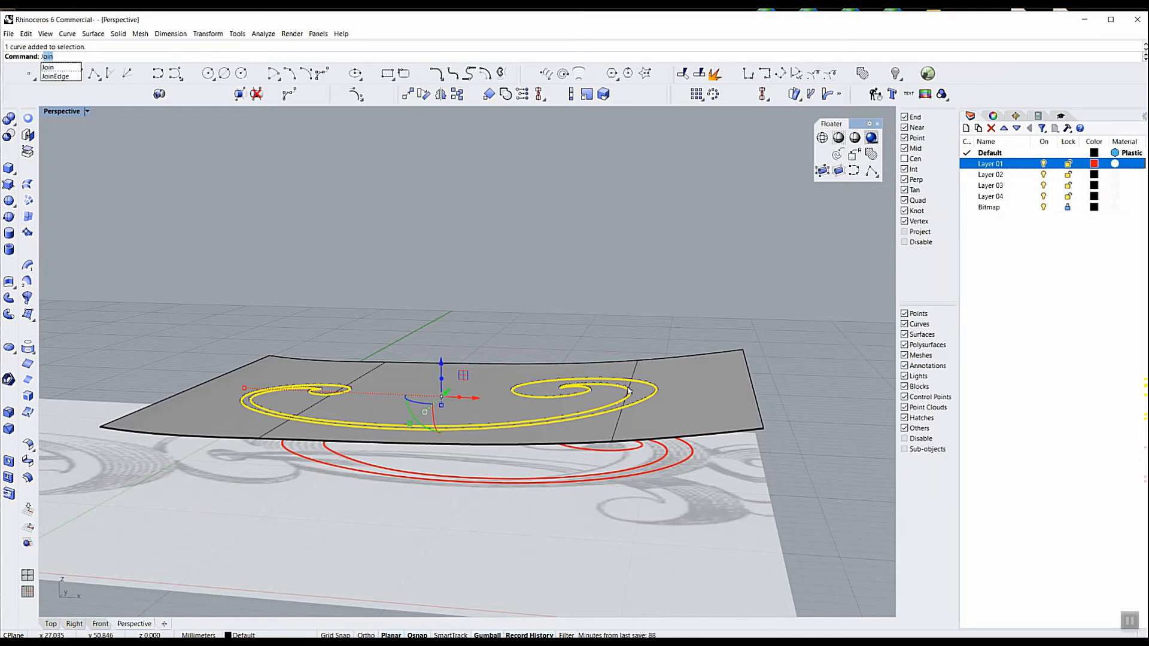
key("Return")
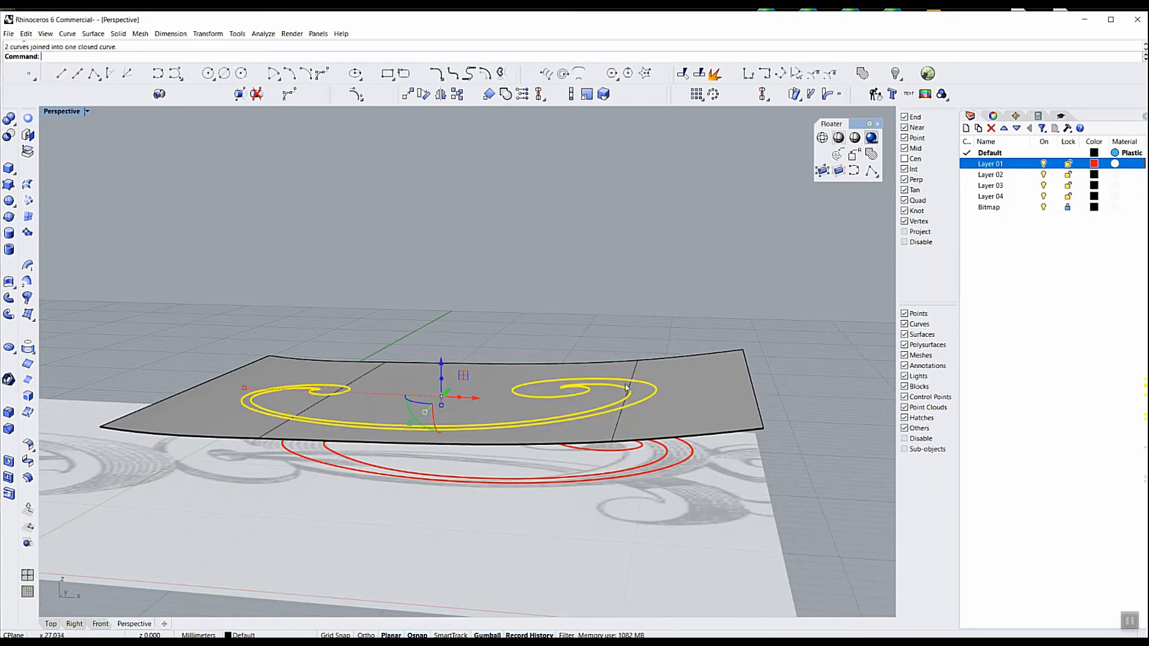
Trim away the part of the curved surface outside the closed scroll outline, leaving only the scroll-shaped front face
left_click(682, 73)
left_click(694, 372)
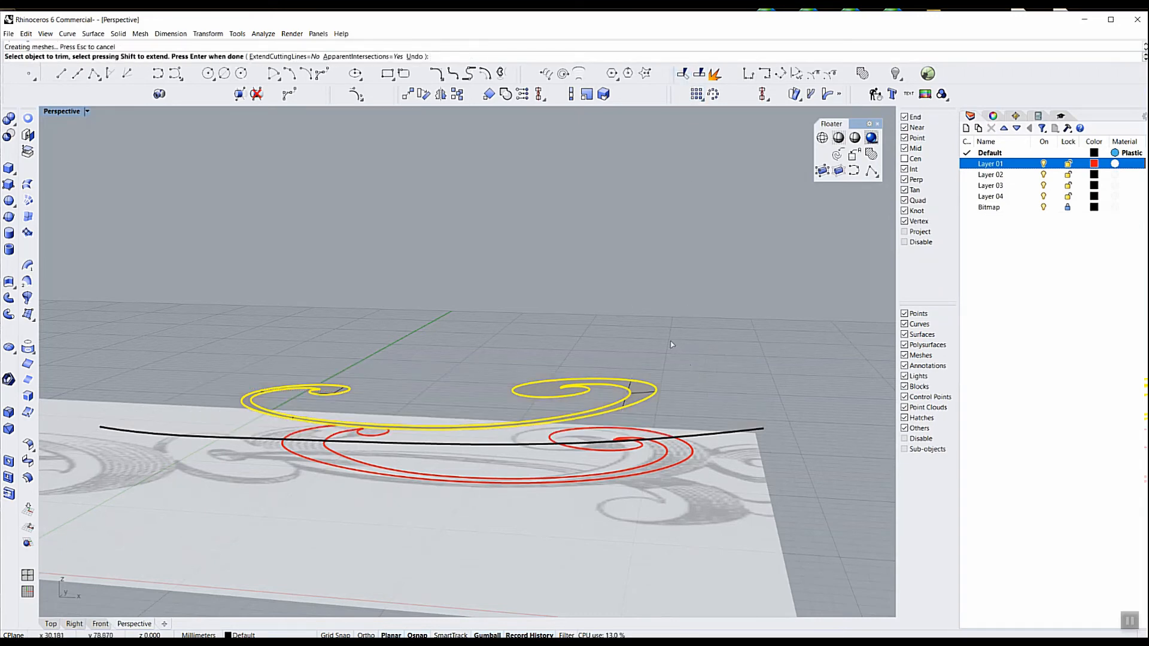
key("Return")
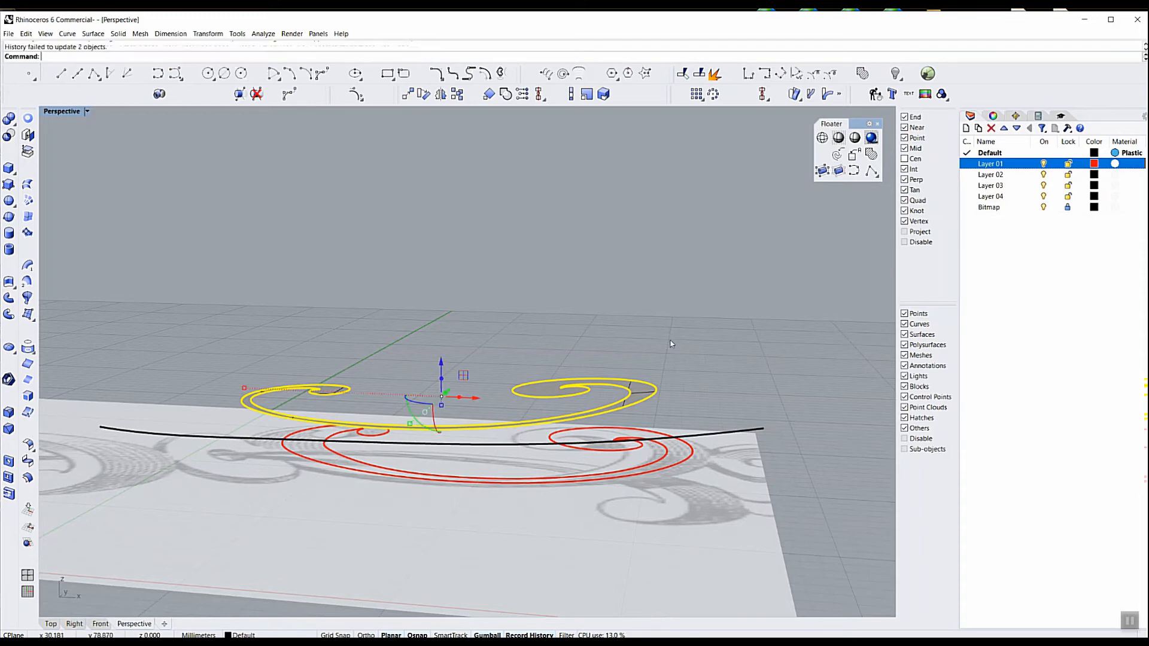
left_click(670, 344)
right_click_drag(473, 354, 484, 423)
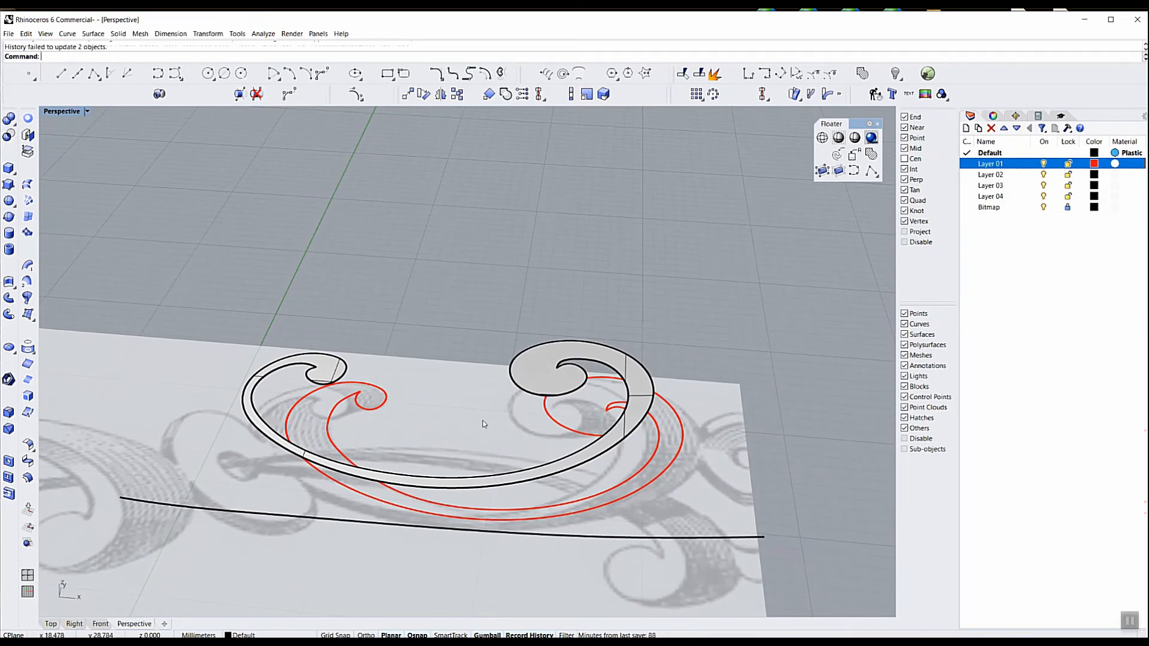
Delete the duplicate inner scroll curve lying on the trimmed face and check the selection of the remaining closed outline
left_click(572, 364)
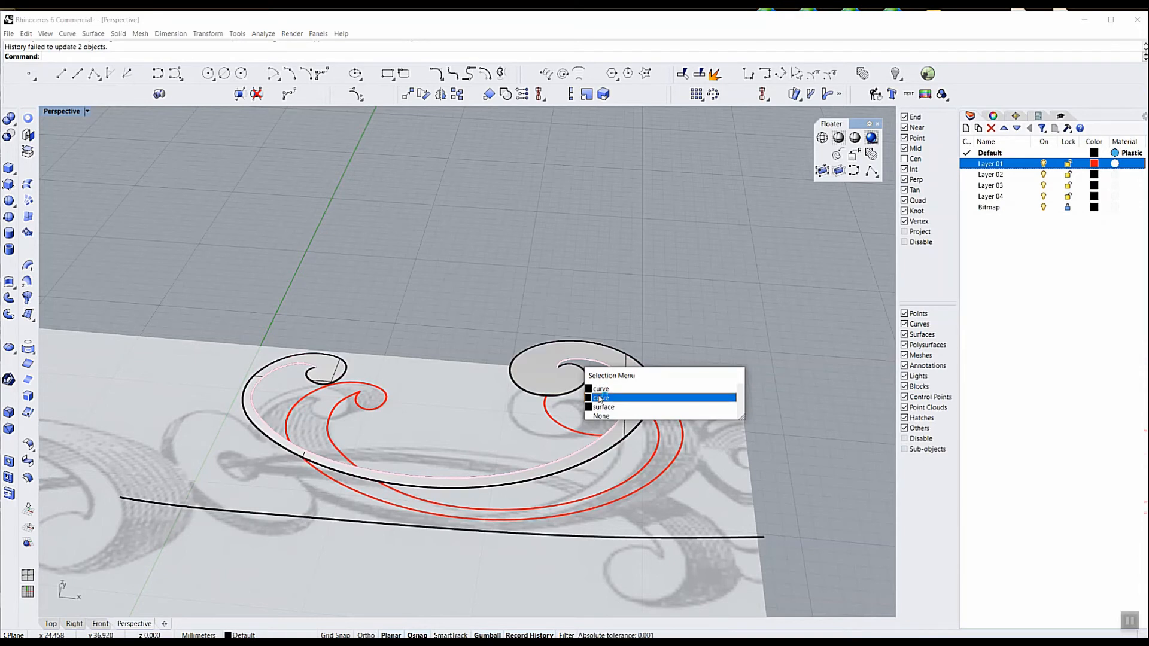
left_click(600, 398)
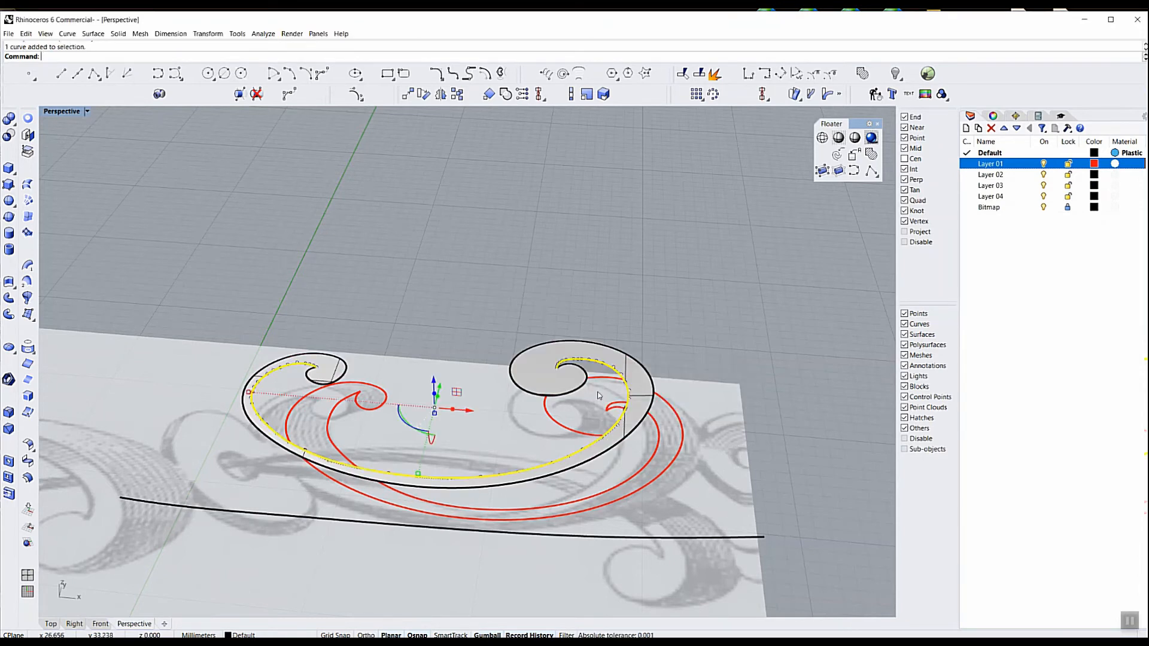
key("Delete")
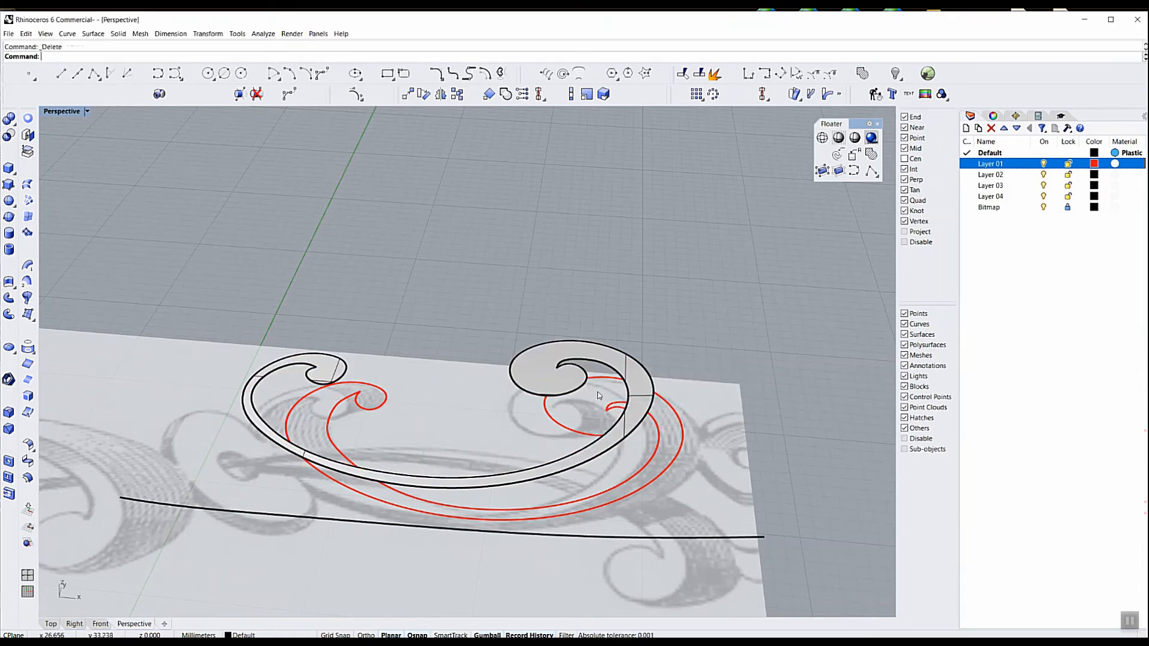
left_click(576, 362)
left_click(605, 388)
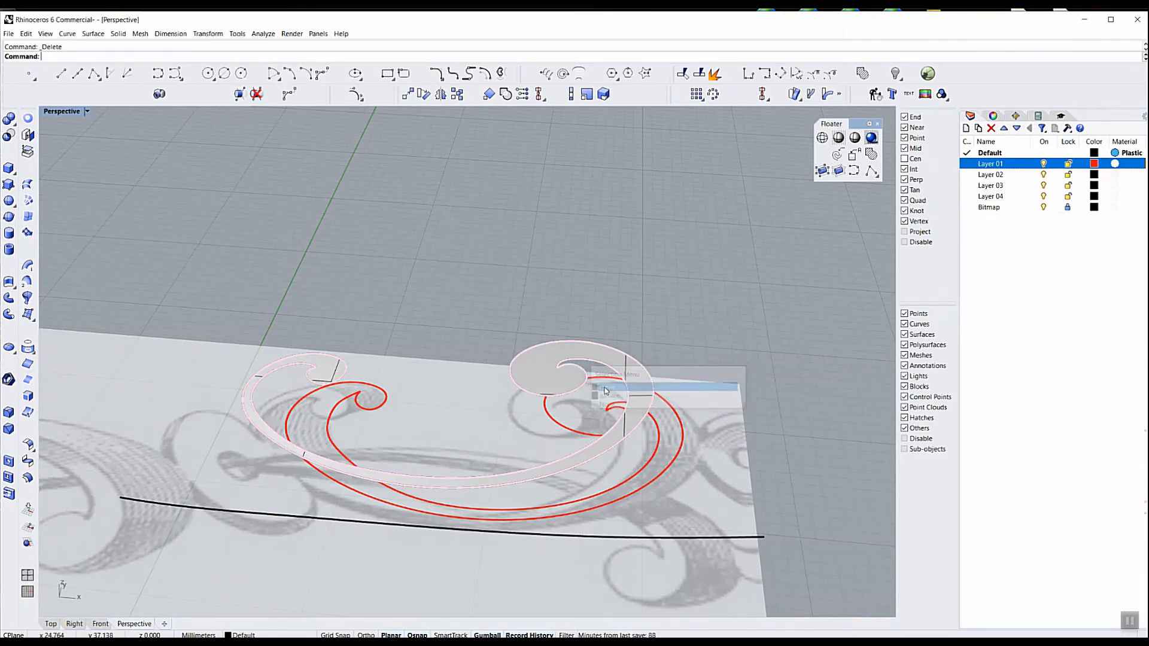
left_click(626, 297)
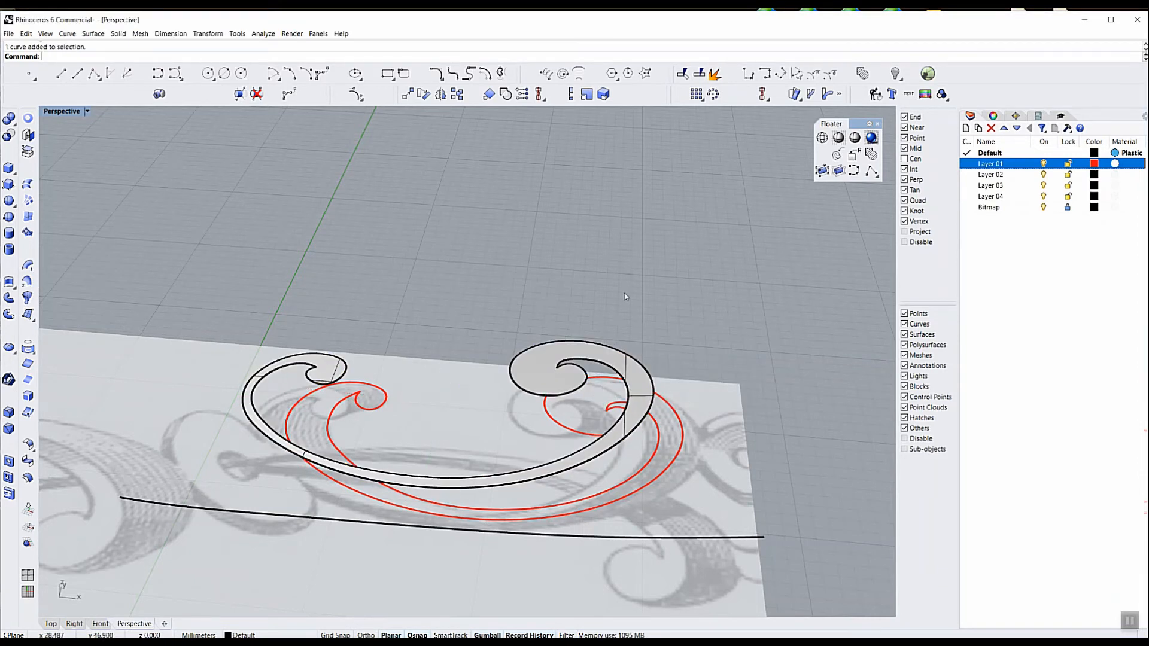
Split the closed scroll outline with the Point option at its two inner spiral tips and check the resulting outer piece
left_click(700, 75)
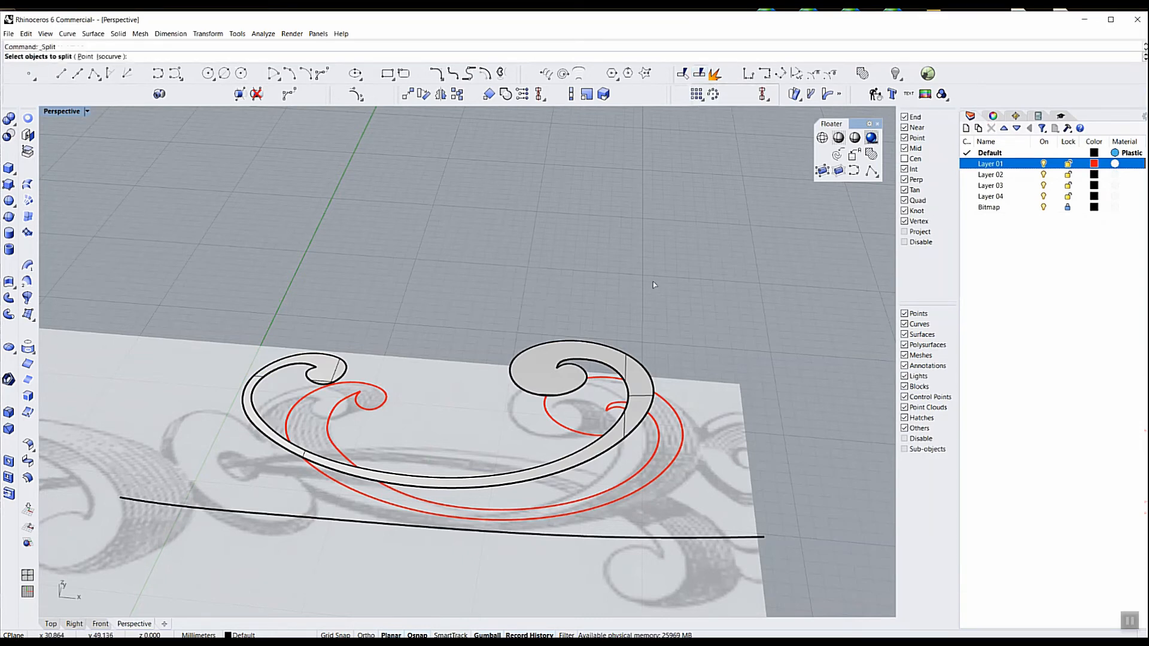
left_click(587, 362)
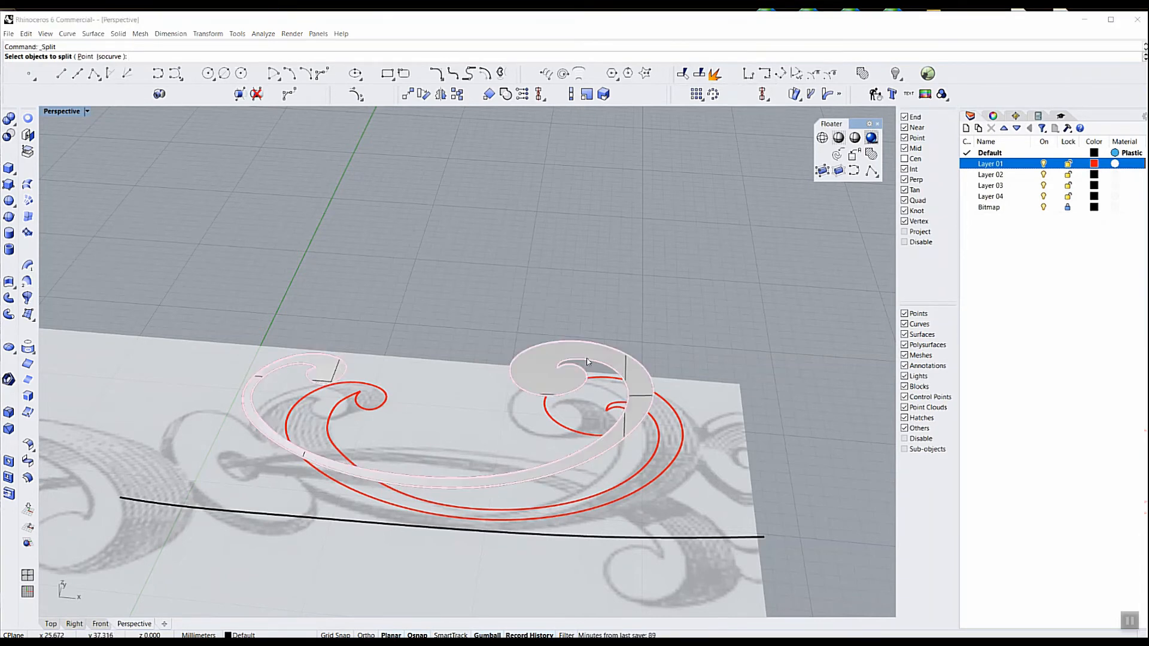
left_click(587, 362)
left_click(627, 388)
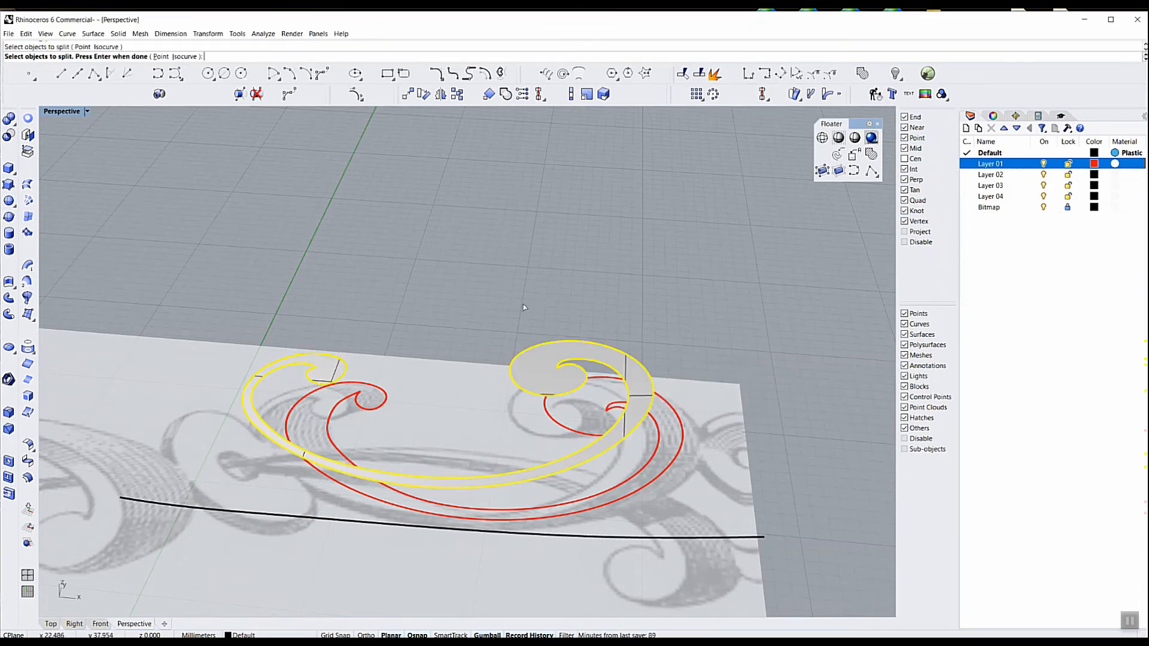
left_click(161, 57)
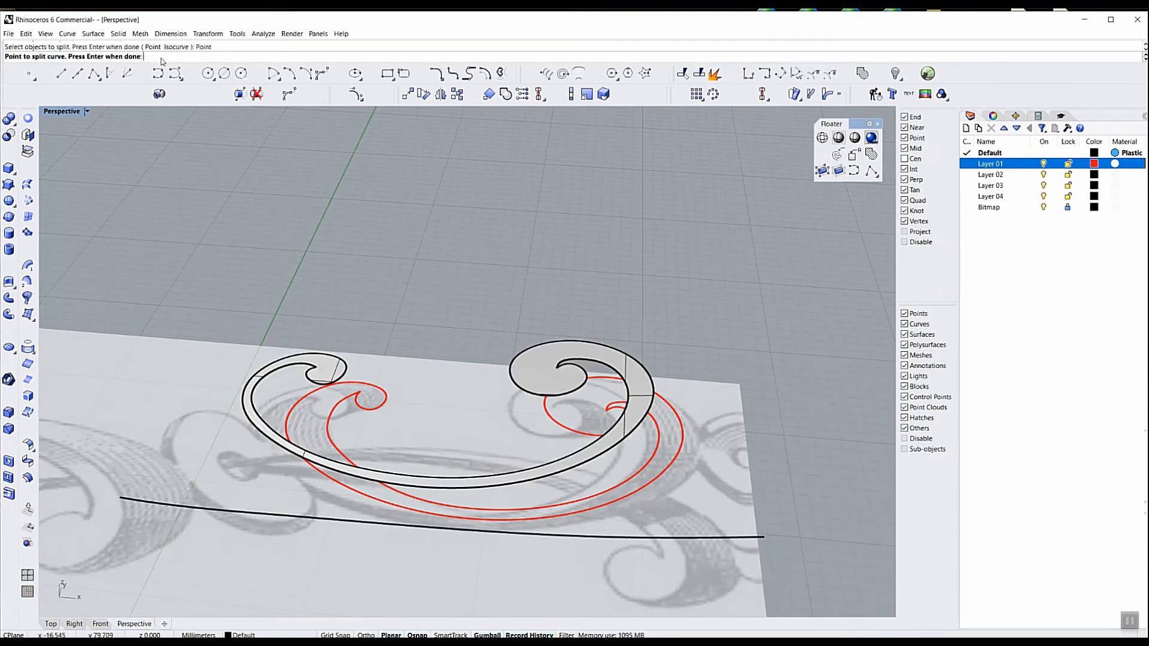
scroll(574, 385, "up", 2)
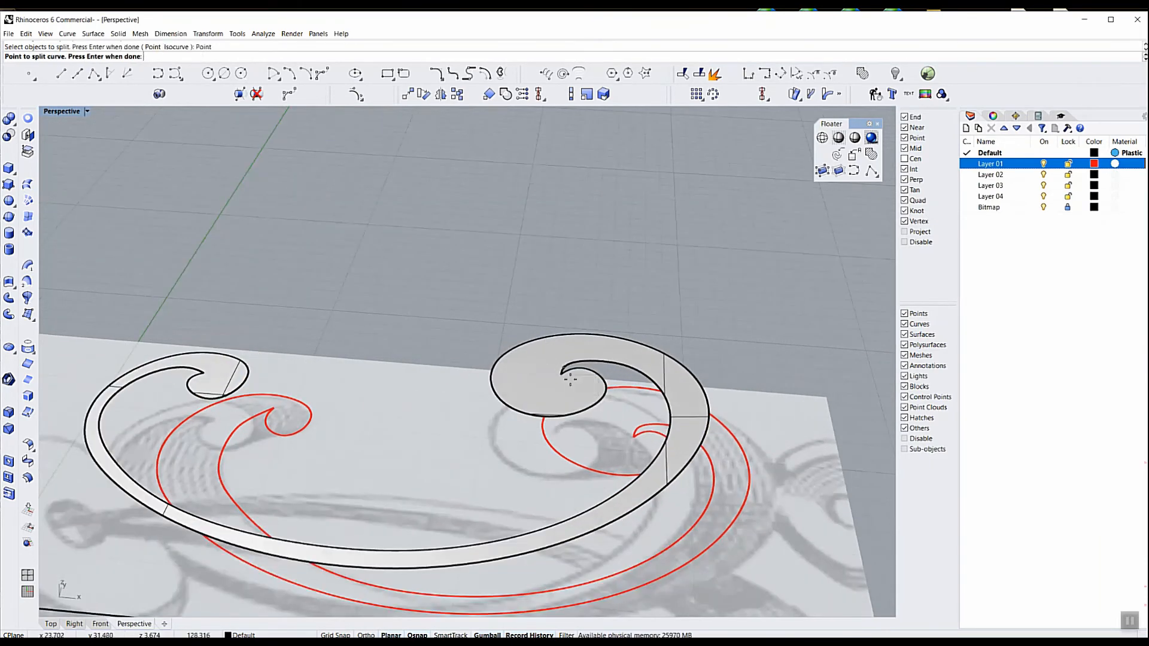
left_click(562, 375)
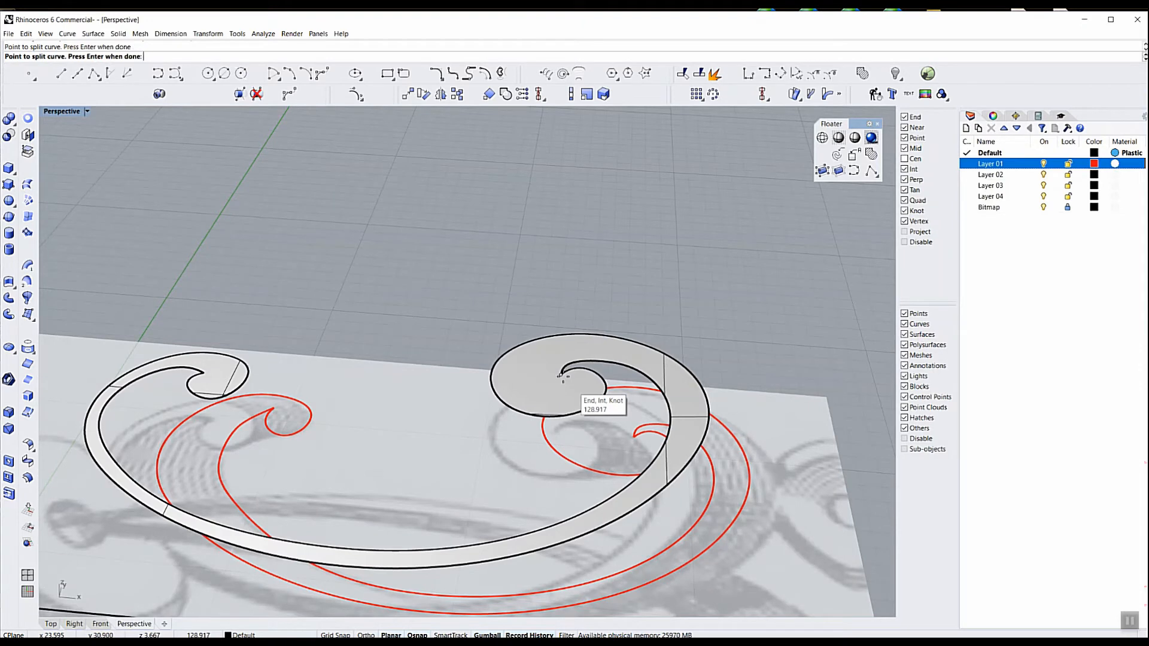
left_click(204, 373)
key("Return")
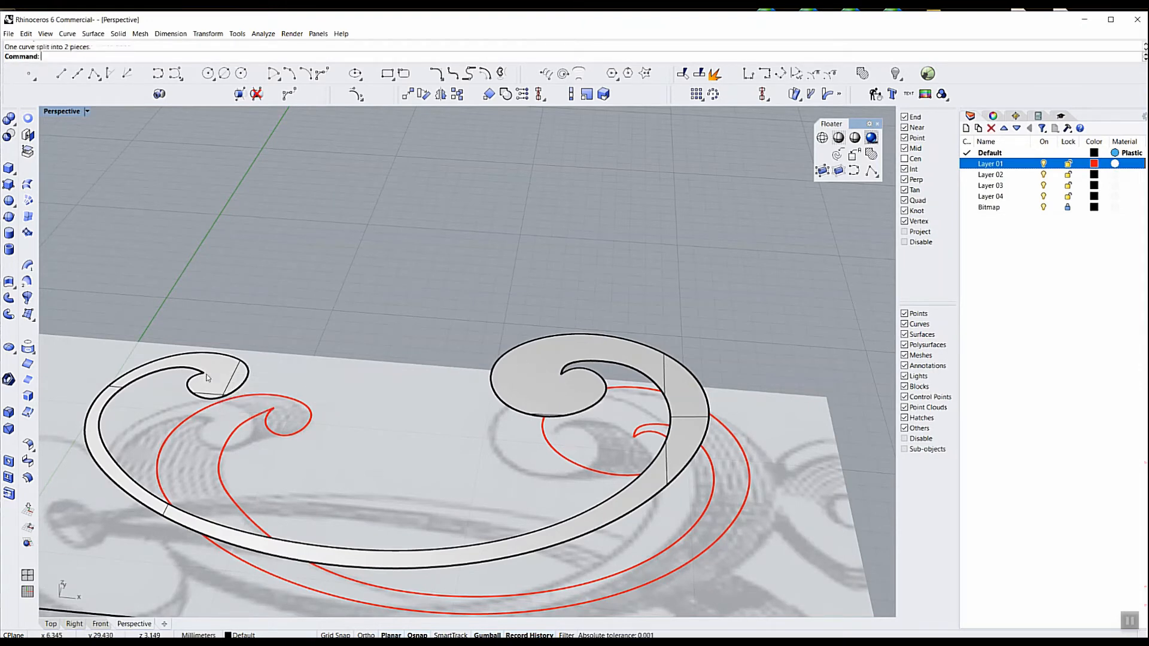
left_click(570, 416)
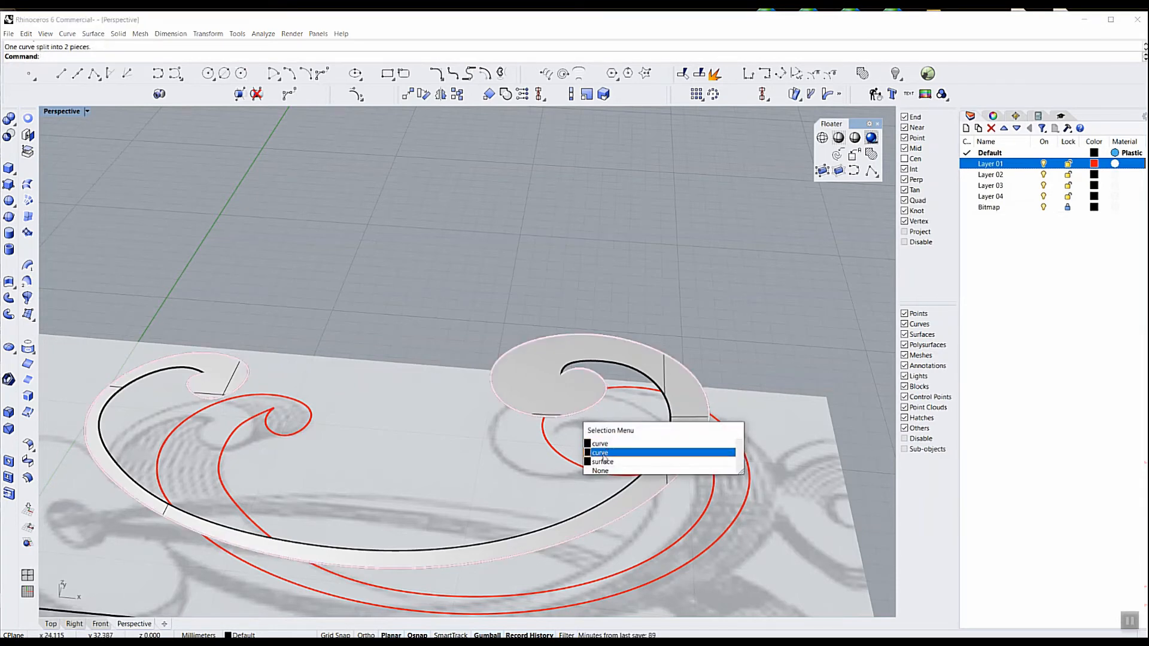
left_click(603, 453)
key("Escape")
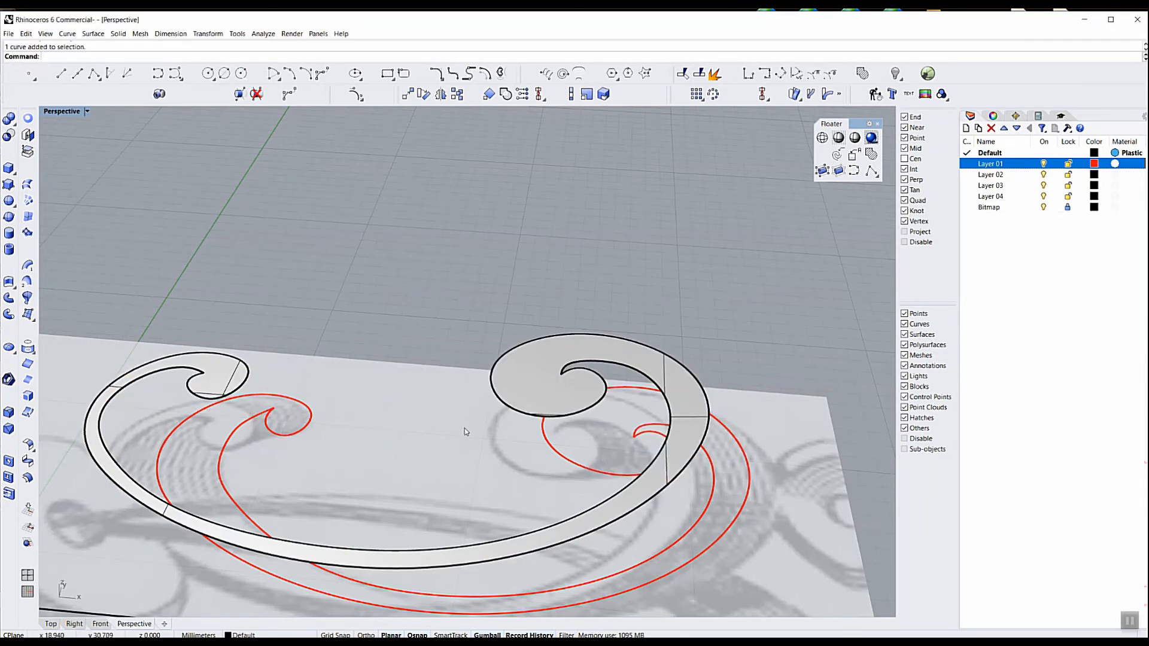
right_click_drag(395, 428, 377, 407)
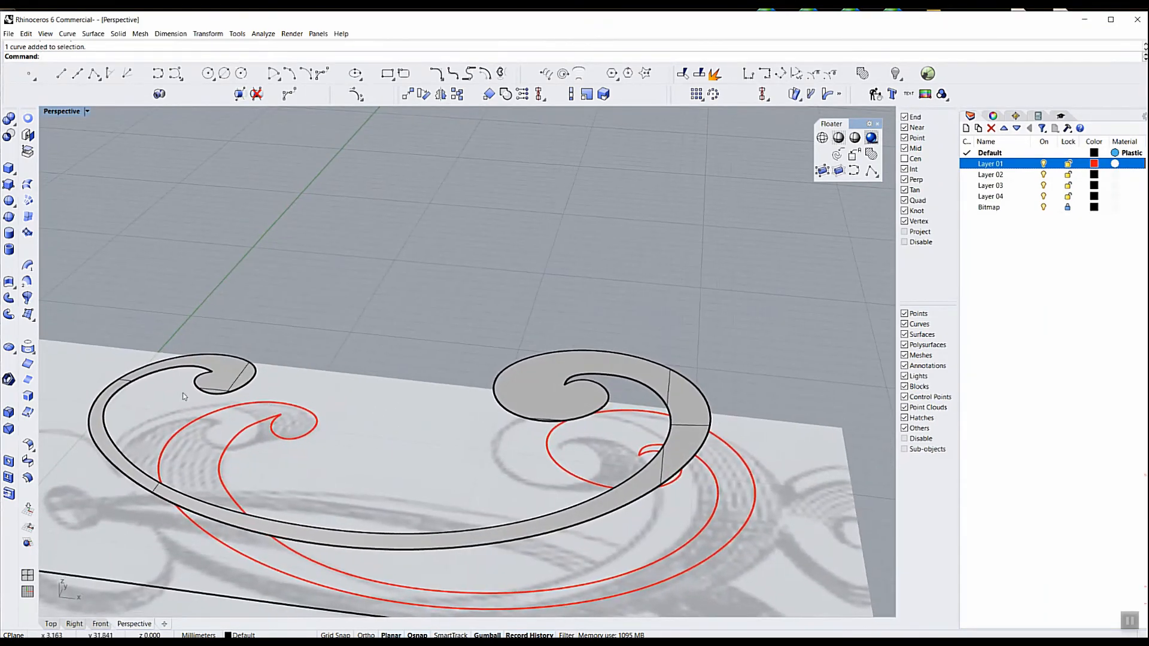
scroll(189, 397, "up", 3)
scroll(276, 374, "down", 5)
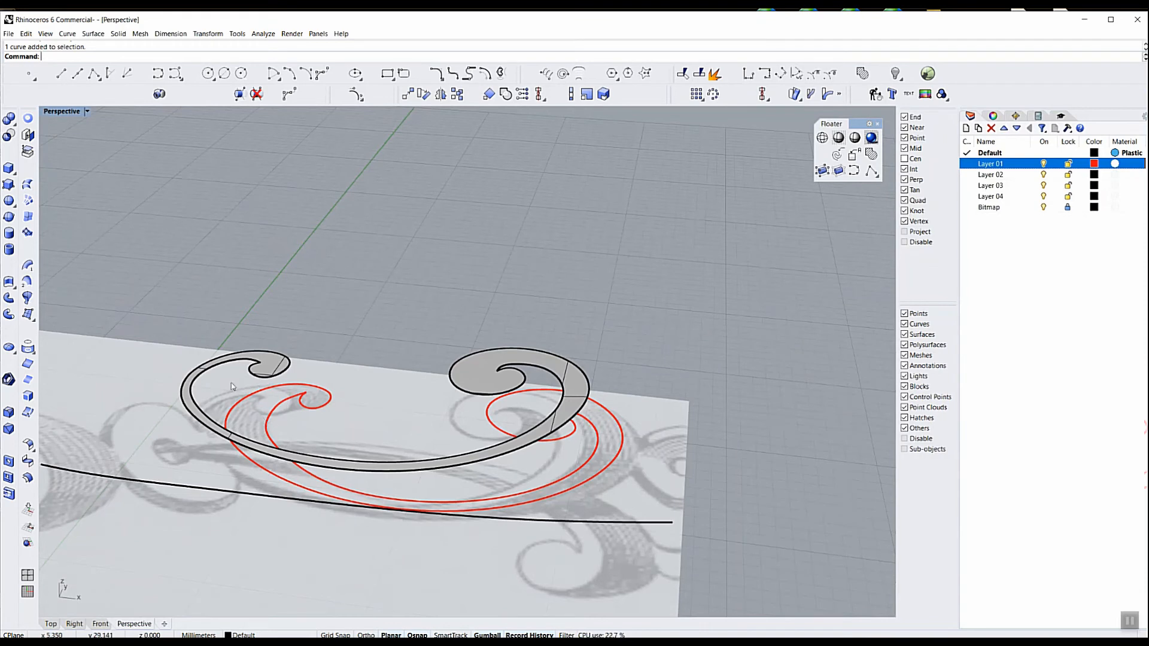
left_click(27, 281)
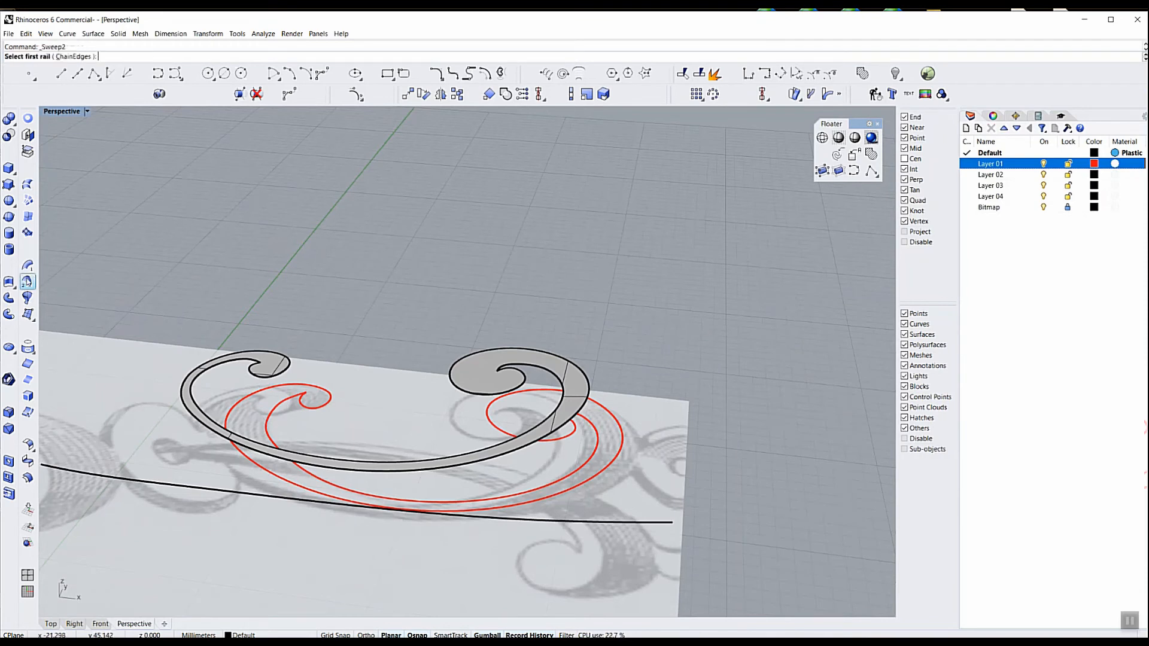
key("Escape")
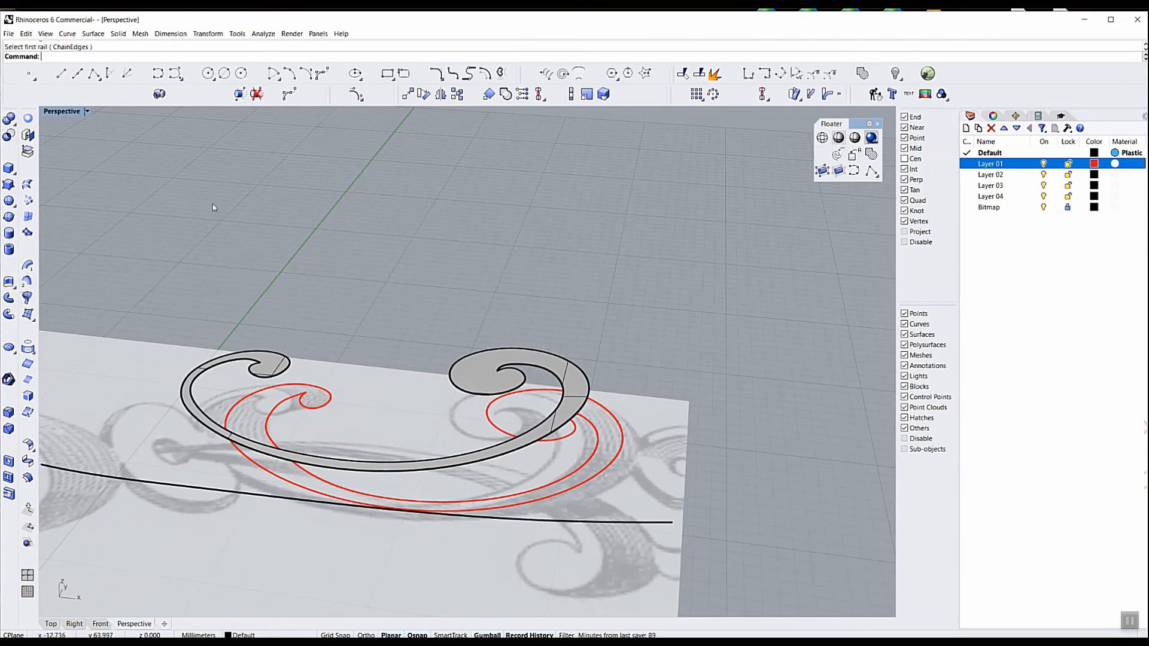
Draw two straight lines connecting the inner spiral tips of the front face to the matching tips of the red back curves
left_click(63, 75)
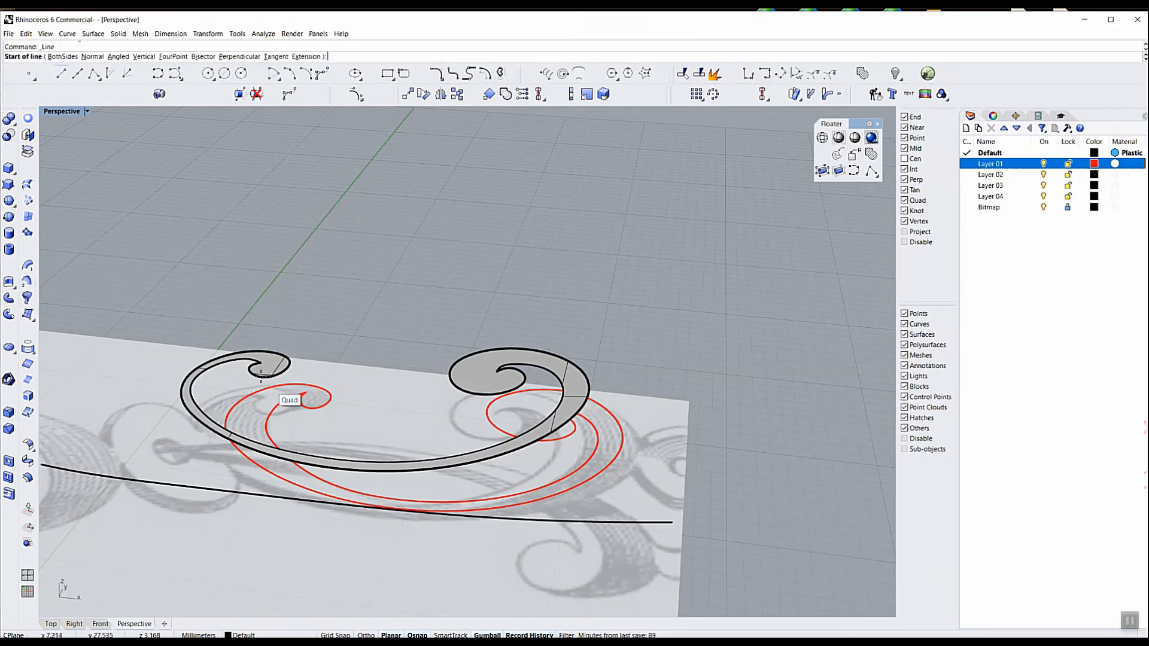
scroll(282, 356, "up", 4)
left_click(260, 352)
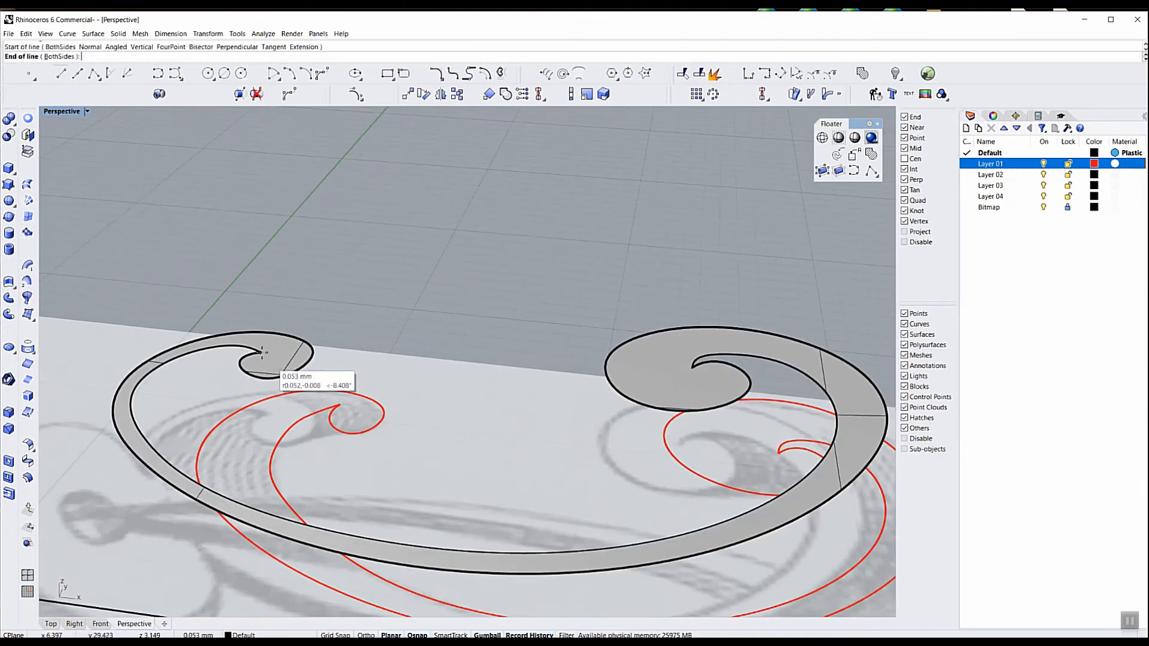
left_click(338, 398)
key("Return")
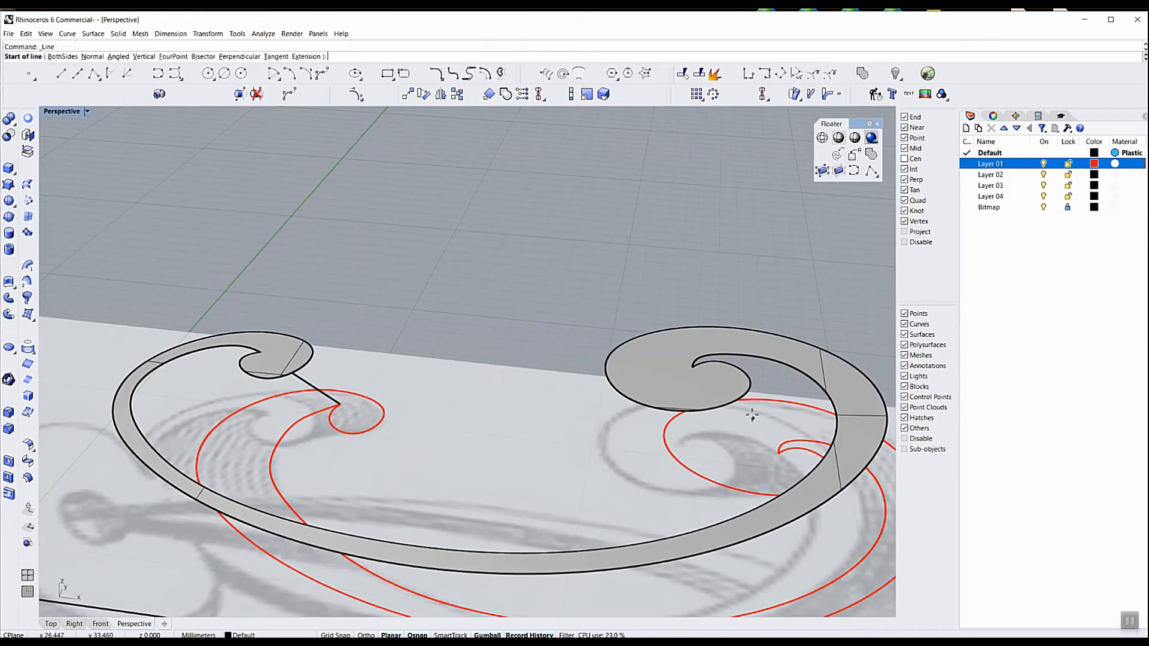
left_click(692, 367)
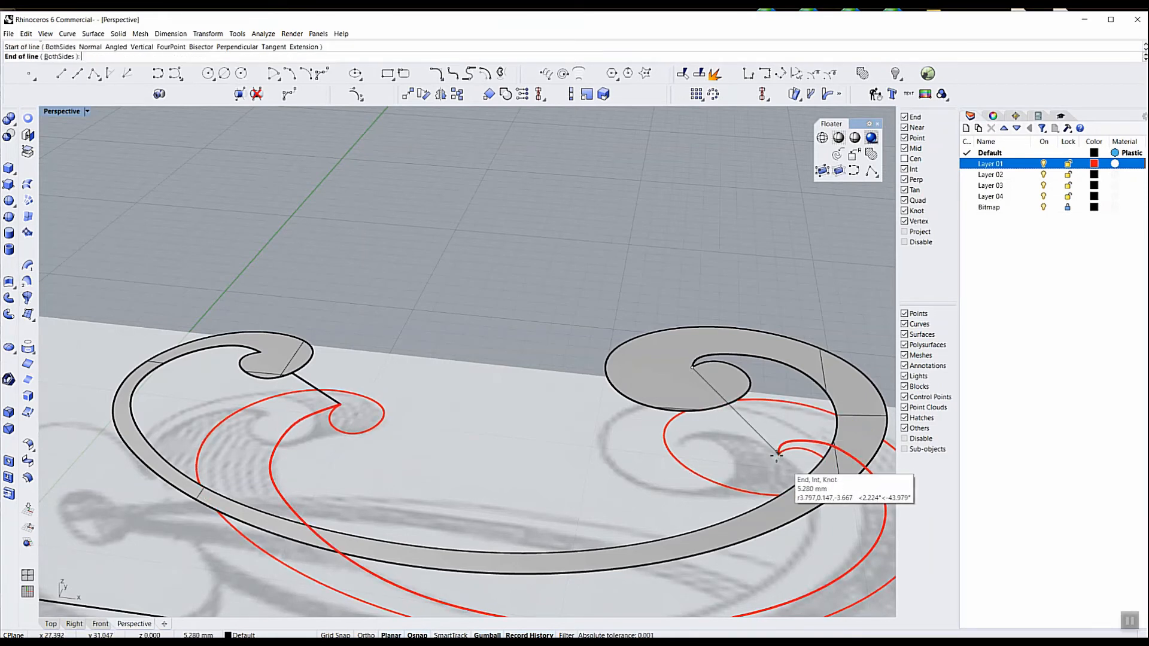
left_click(776, 455)
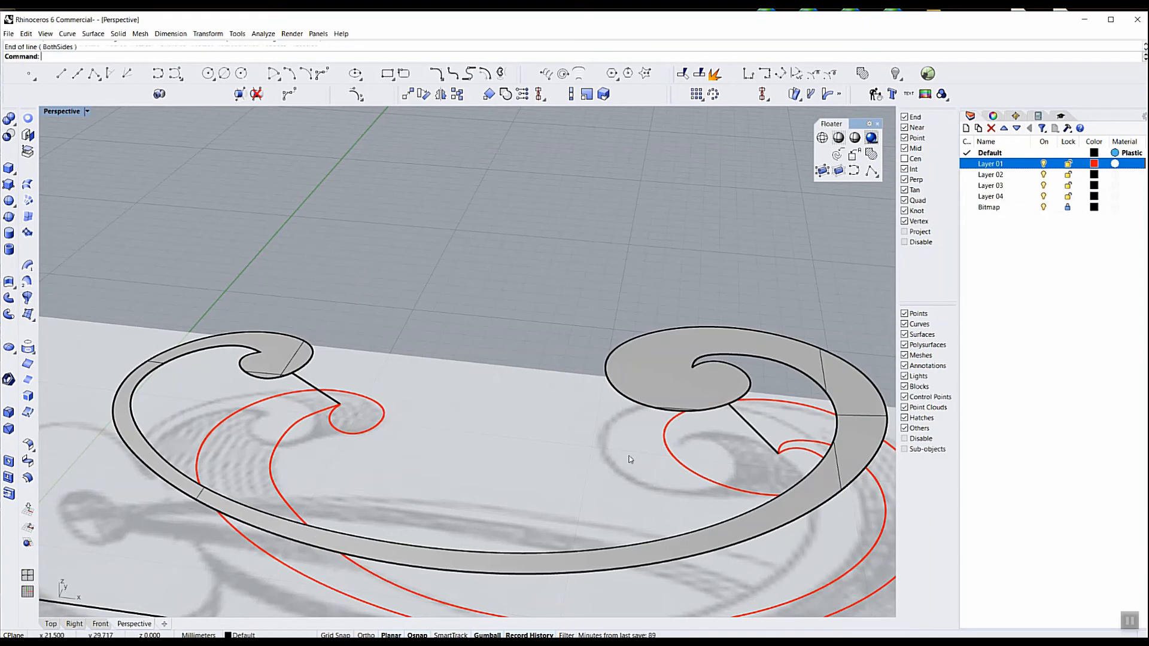
Rebuild the two straight connecting lines at the spiral tips with 4 points and degree 3
left_click(751, 426)
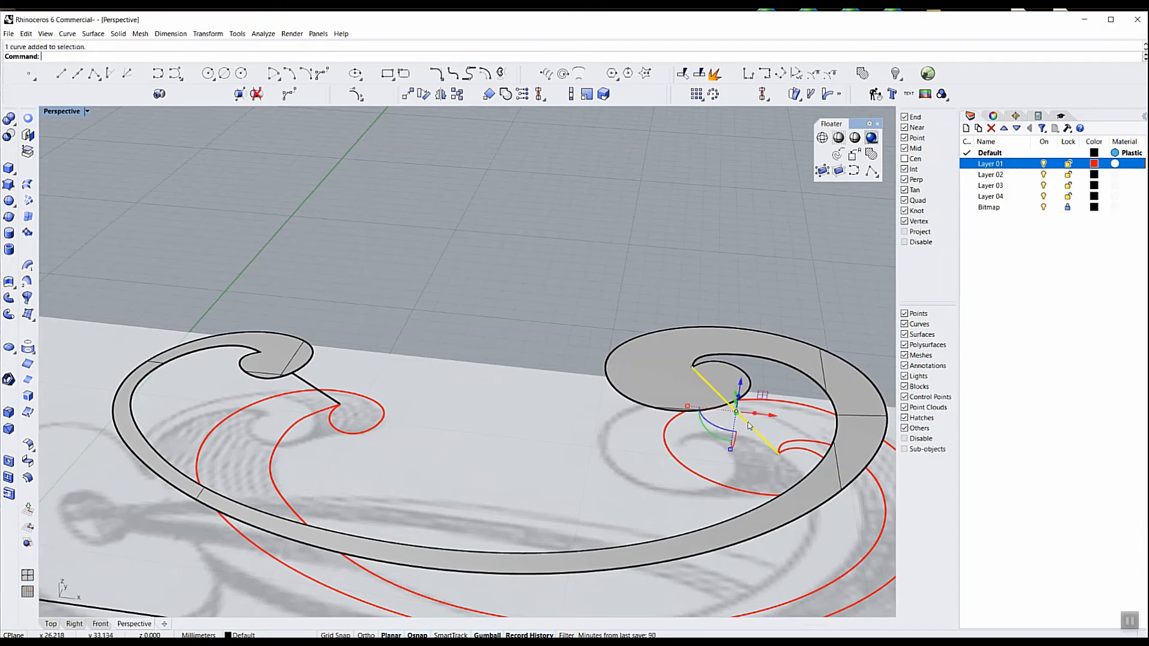
left_click(307, 385, "shift")
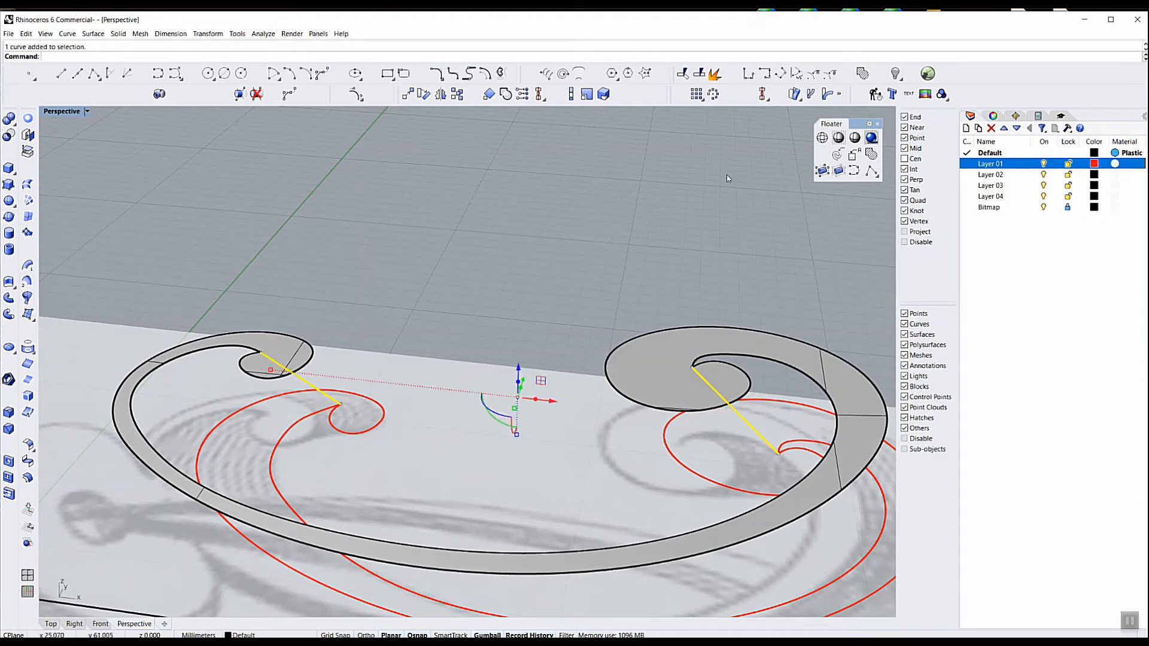
left_click(875, 93)
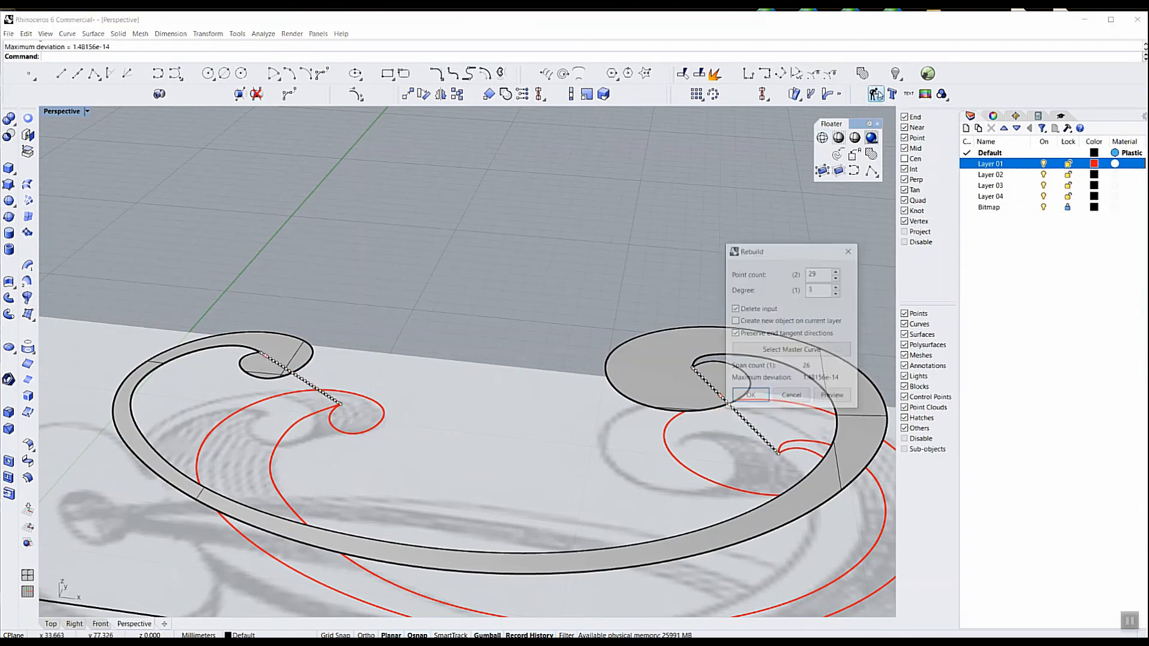
double_click(812, 272)
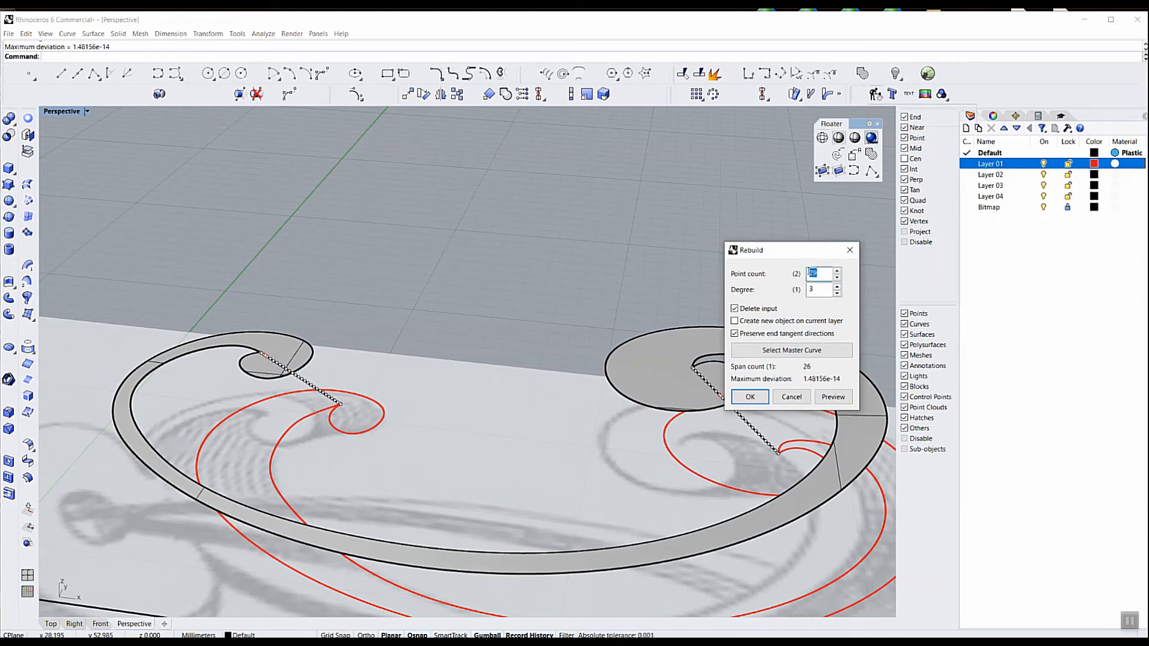
type("4")
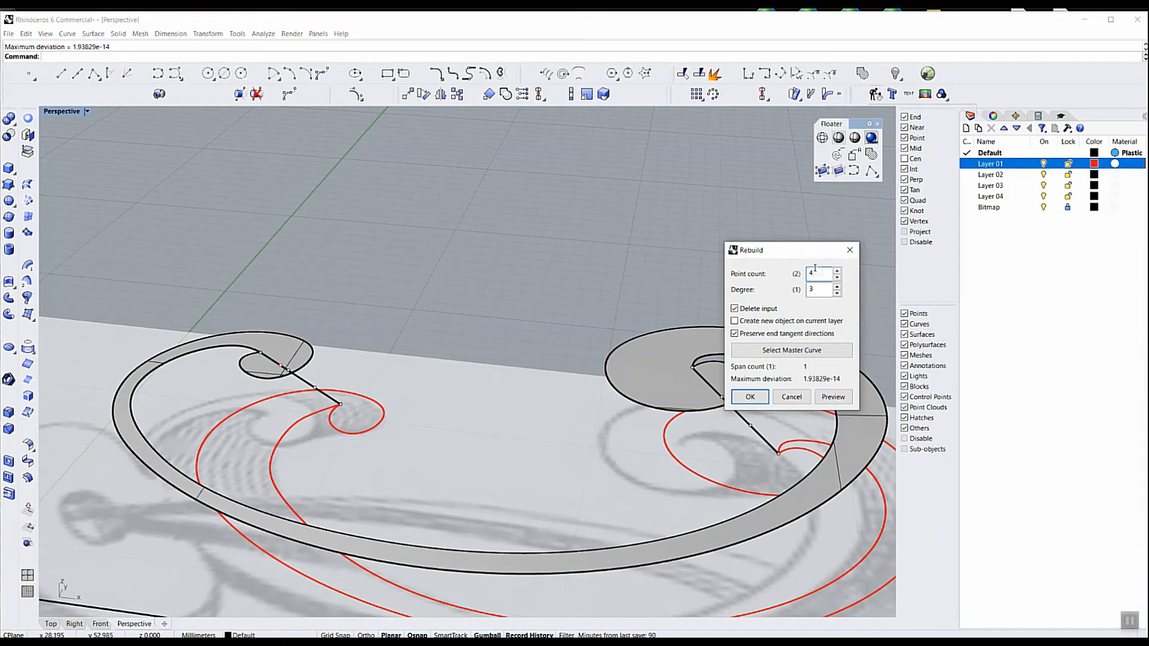
left_click_drag(820, 272, 805, 273)
double_click(811, 273)
left_click(751, 399)
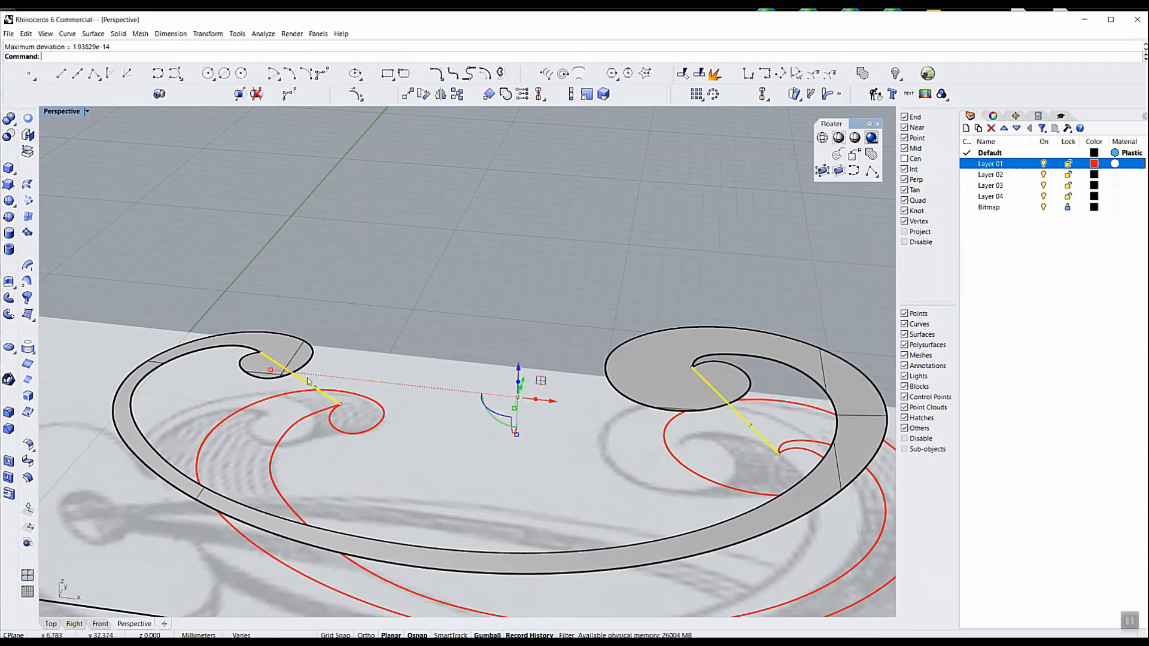
left_click(339, 361)
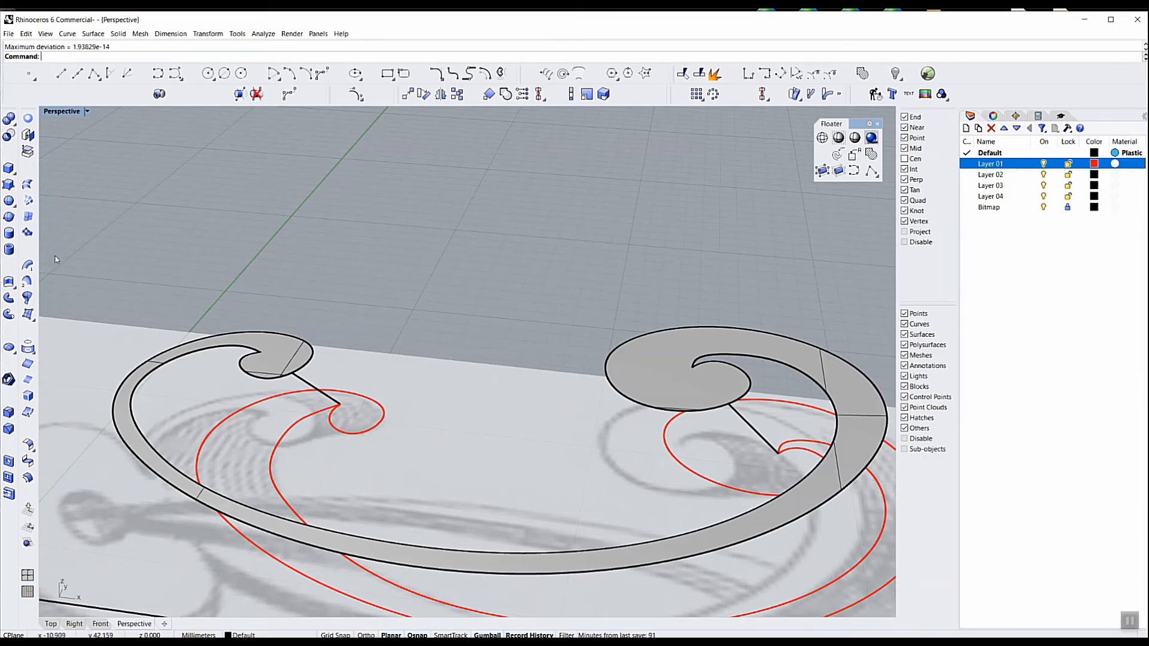
Sweep along the inner scroll curve and inner red back curve, using the two connecting lines as unchanged cross sections
left_click(28, 281)
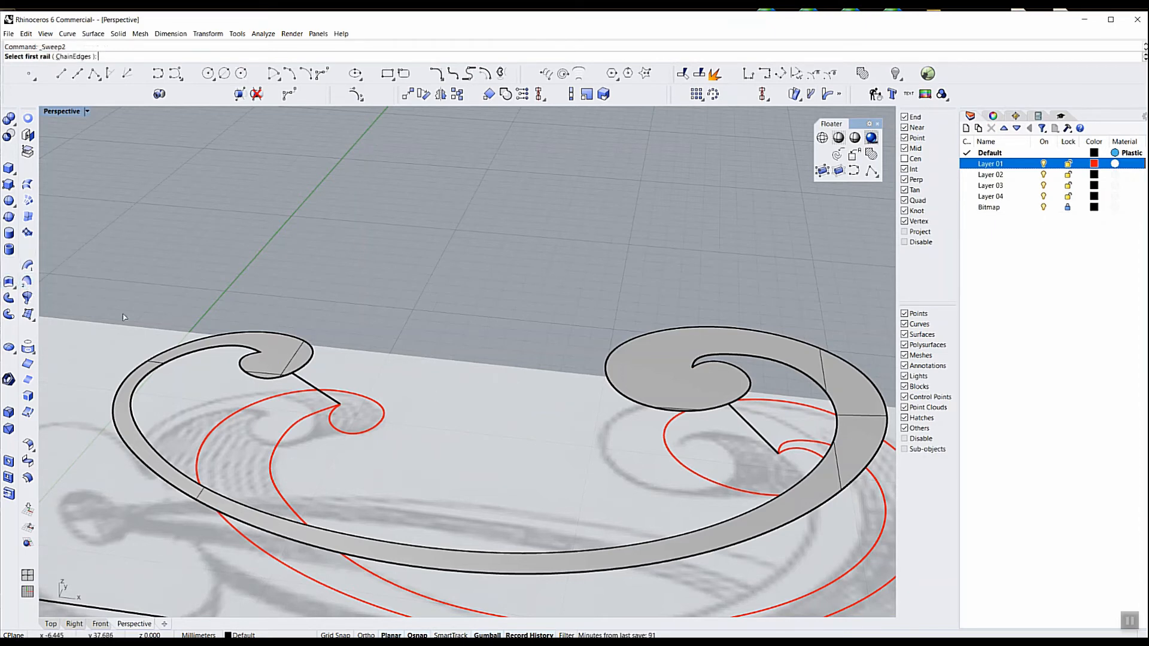
left_click(256, 352)
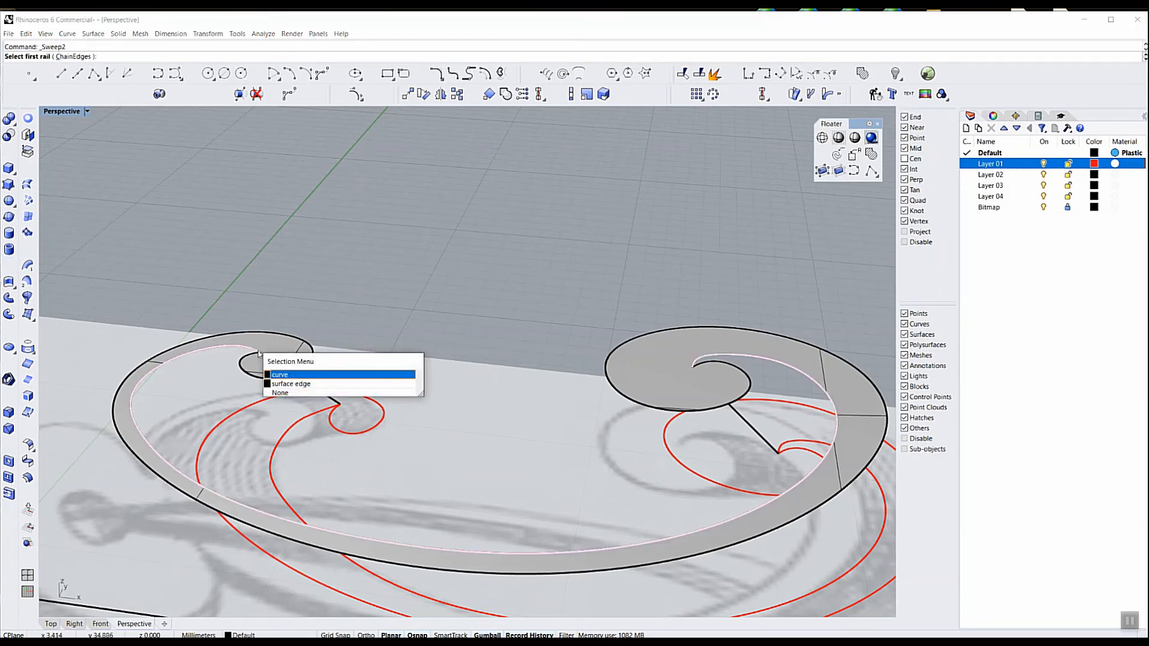
left_click(281, 375)
left_click(317, 417)
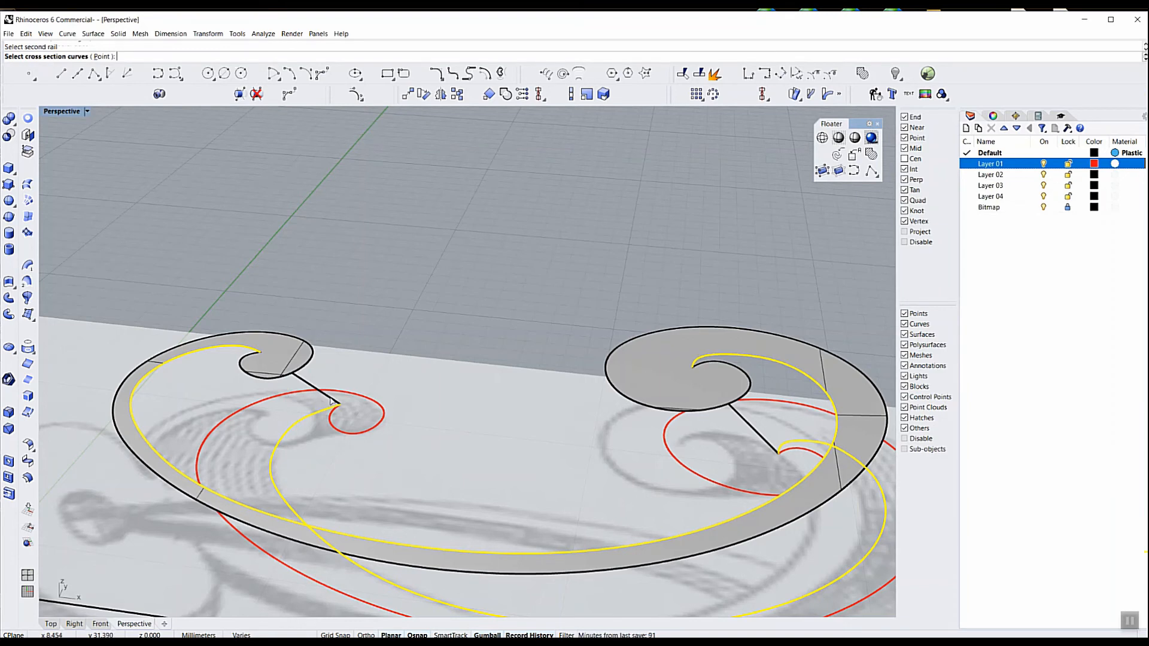
left_click(331, 401)
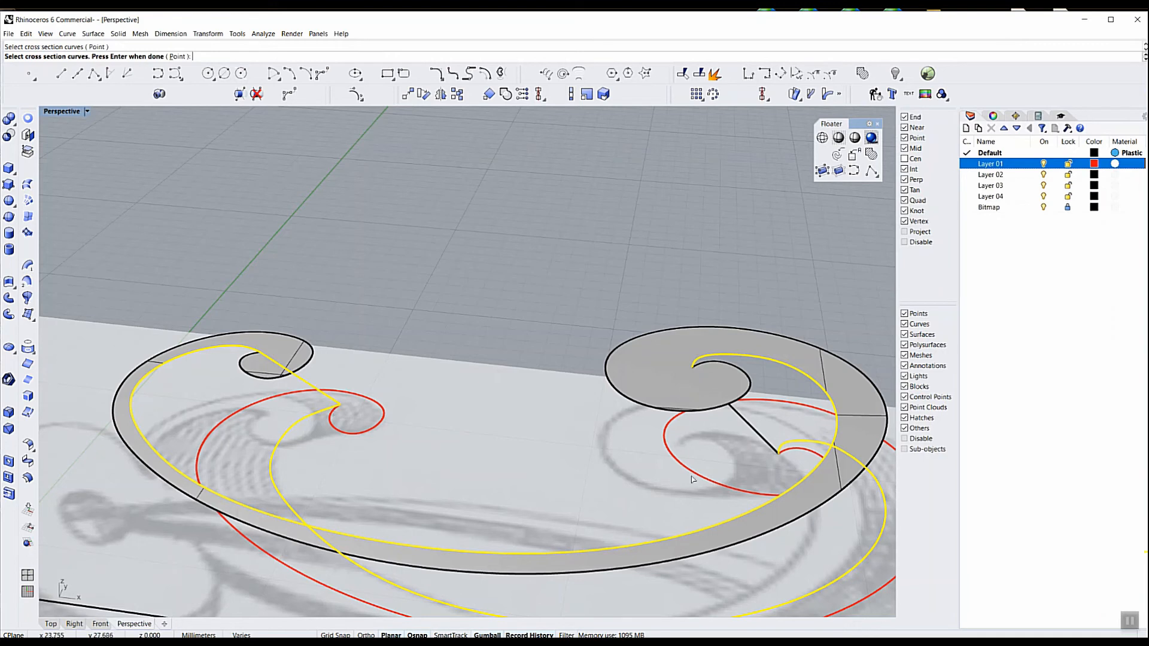
left_click(772, 448)
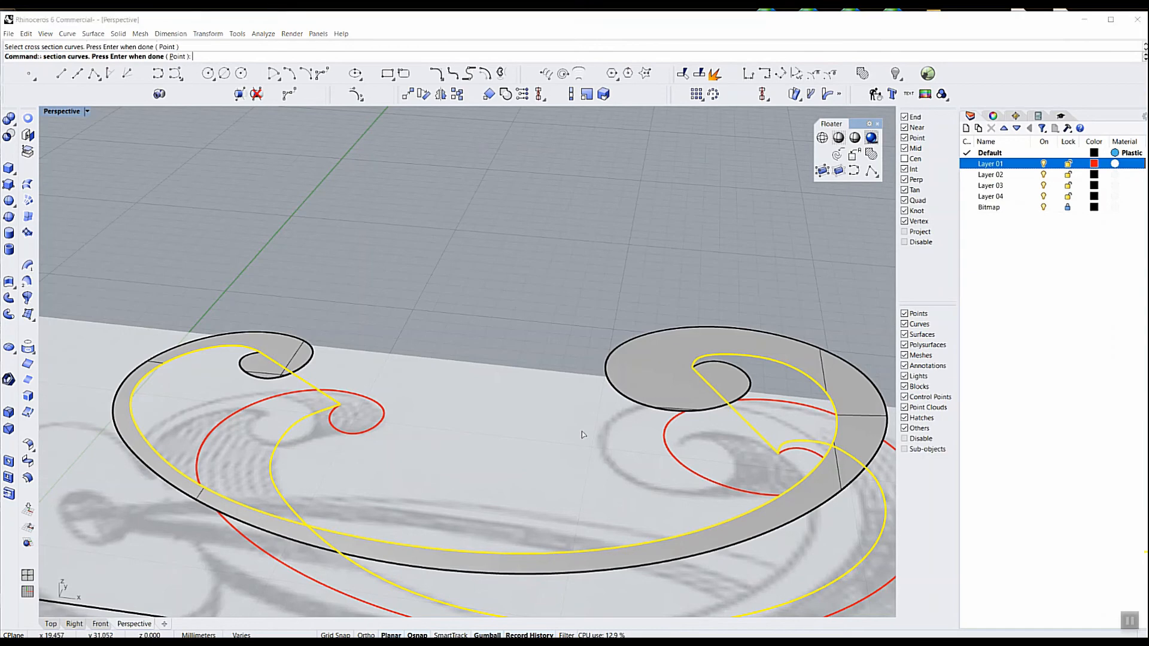
key("Return")
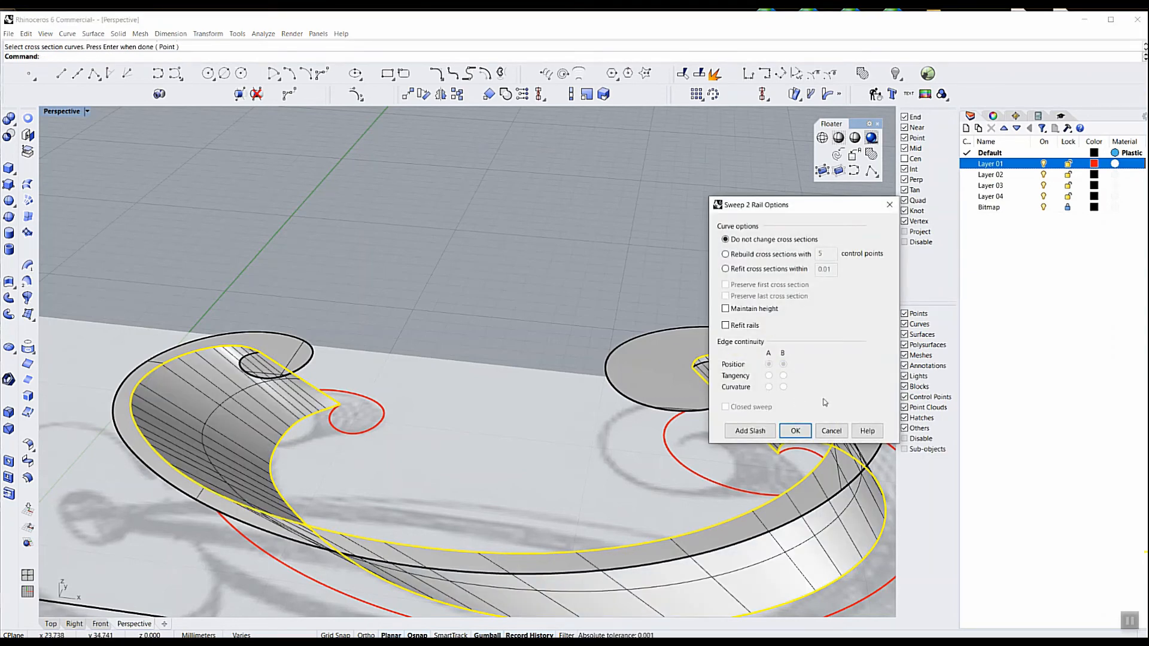
left_click(795, 432)
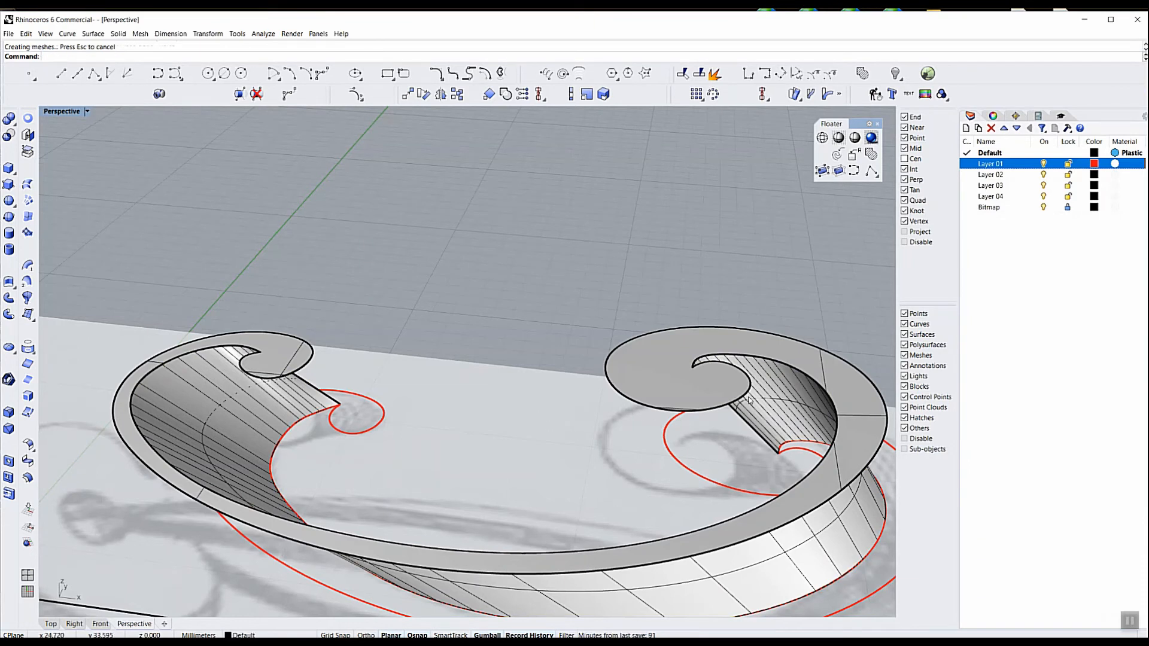
Sweep along the outer scroll curve and outer red back curve, using both connecting lines as unchanged cross sections
right_click(470, 419)
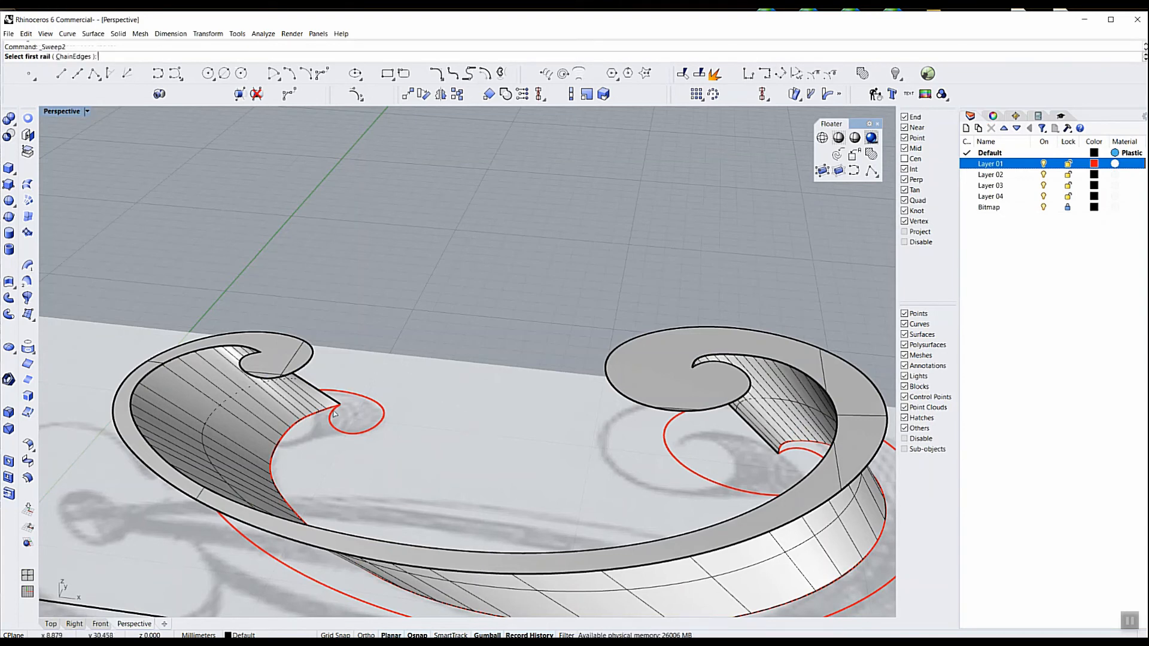
left_click(252, 359)
left_click(280, 384)
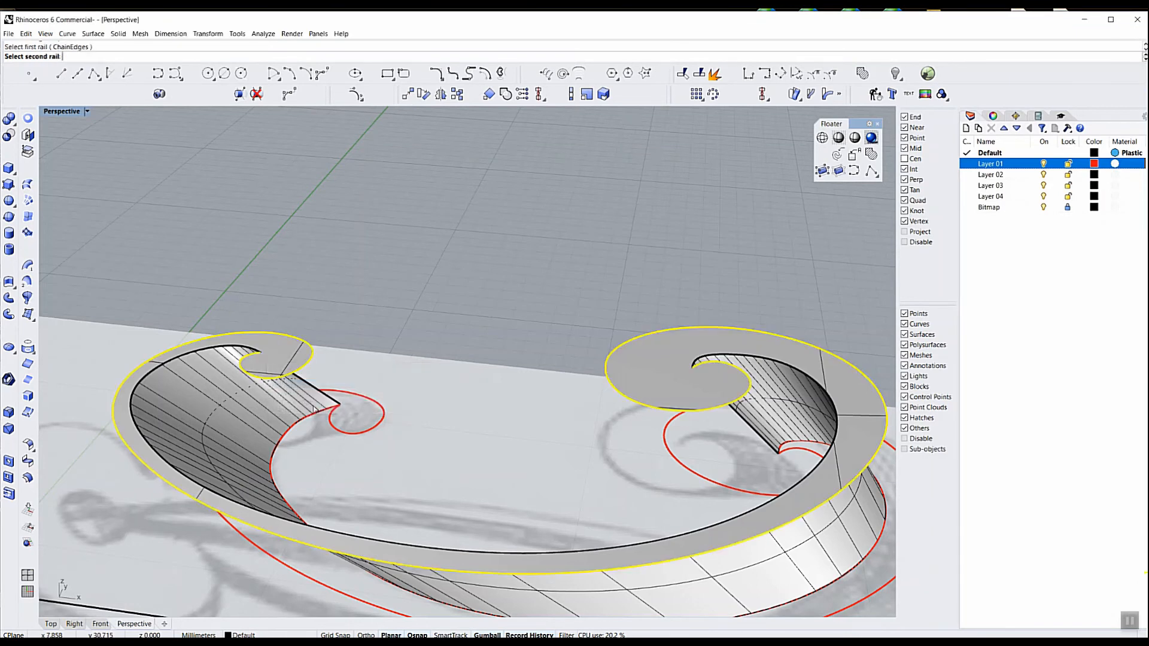
left_click(336, 431)
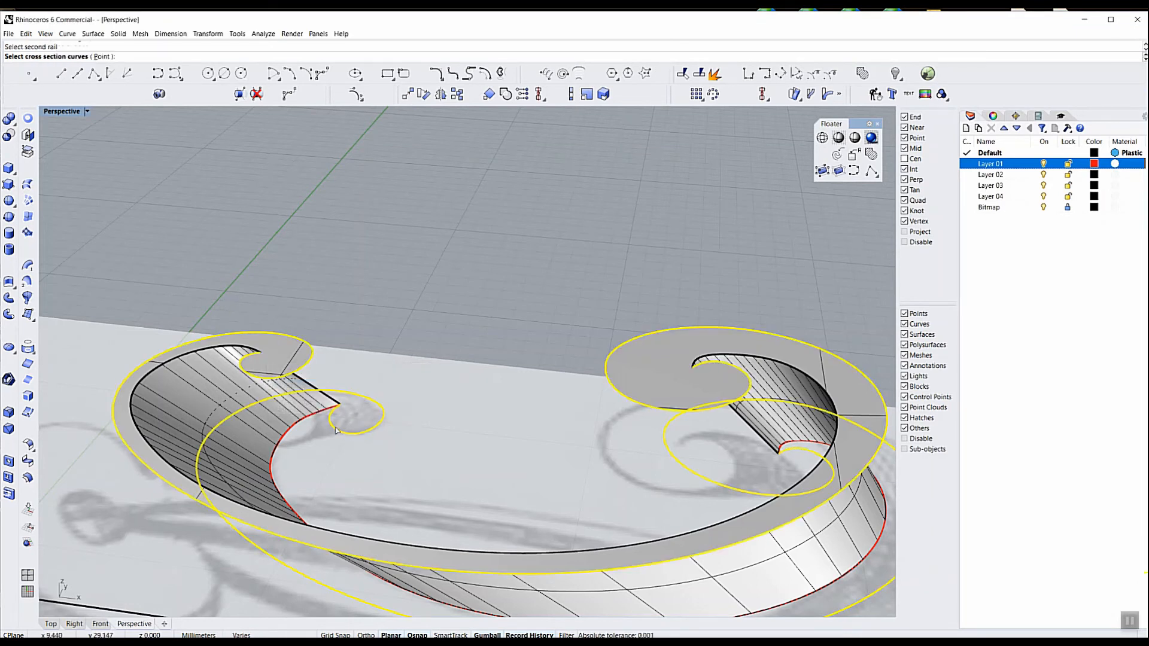
left_click(332, 403)
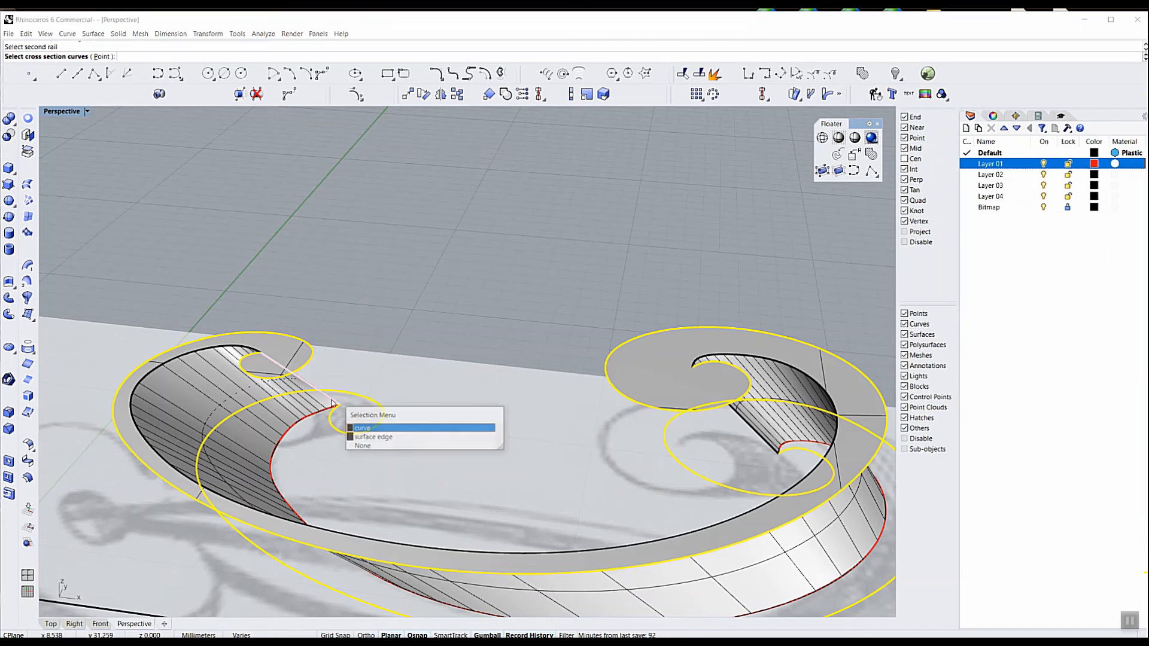
left_click(372, 429)
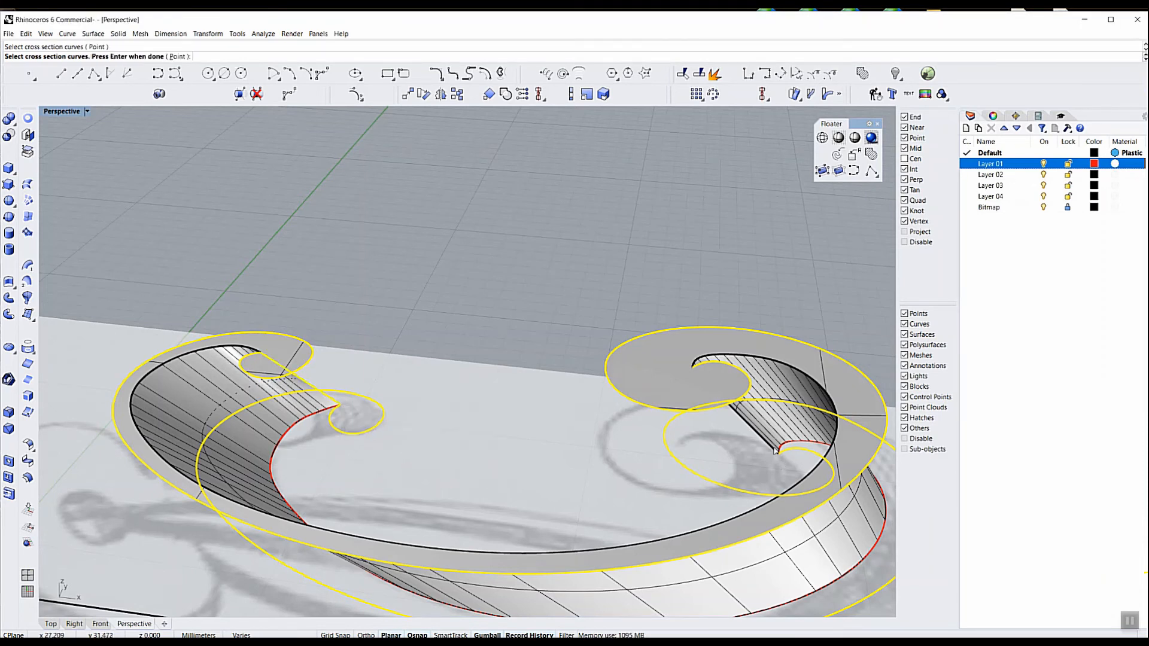
left_click(776, 450)
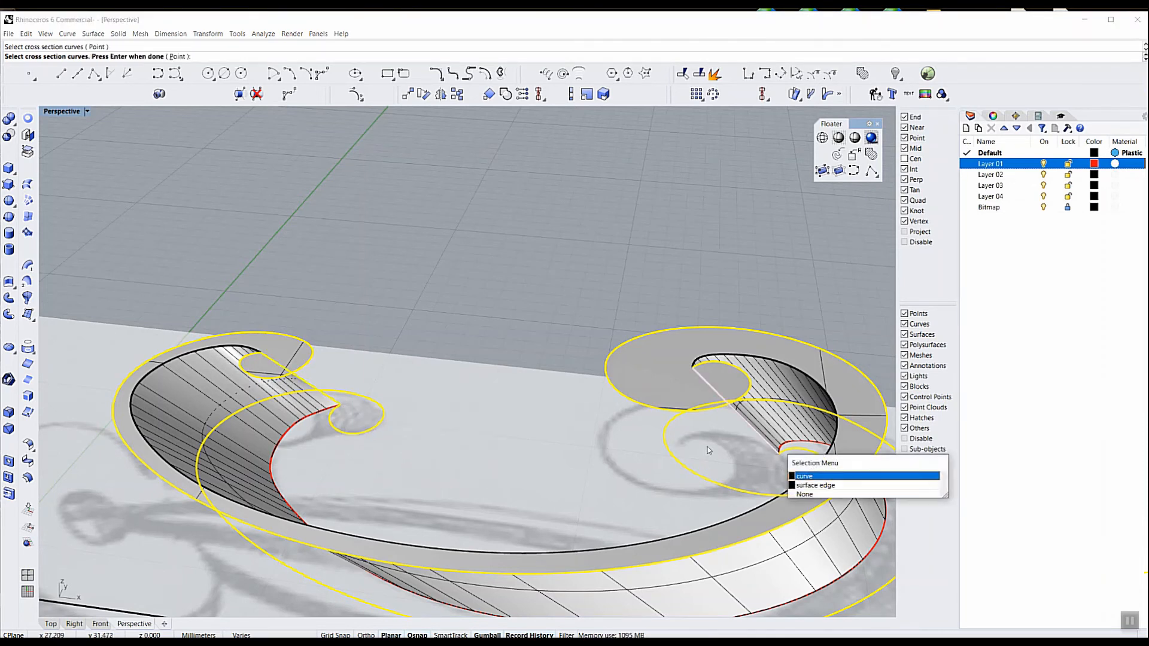
left_click(791, 476)
key("Return")
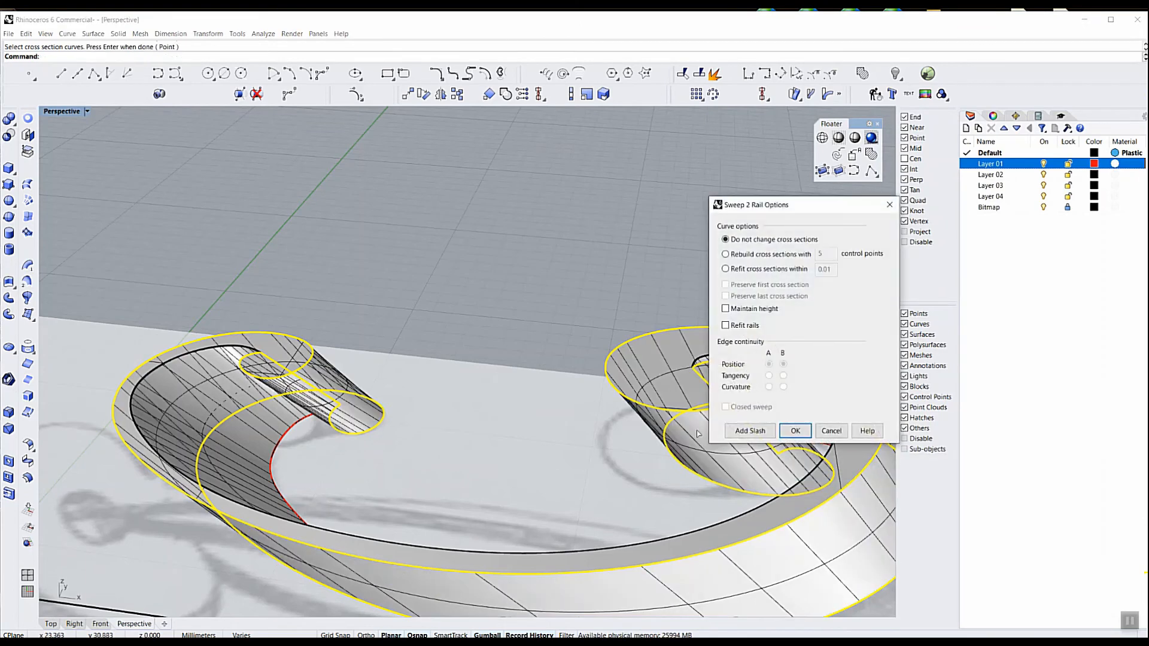
left_click(798, 433)
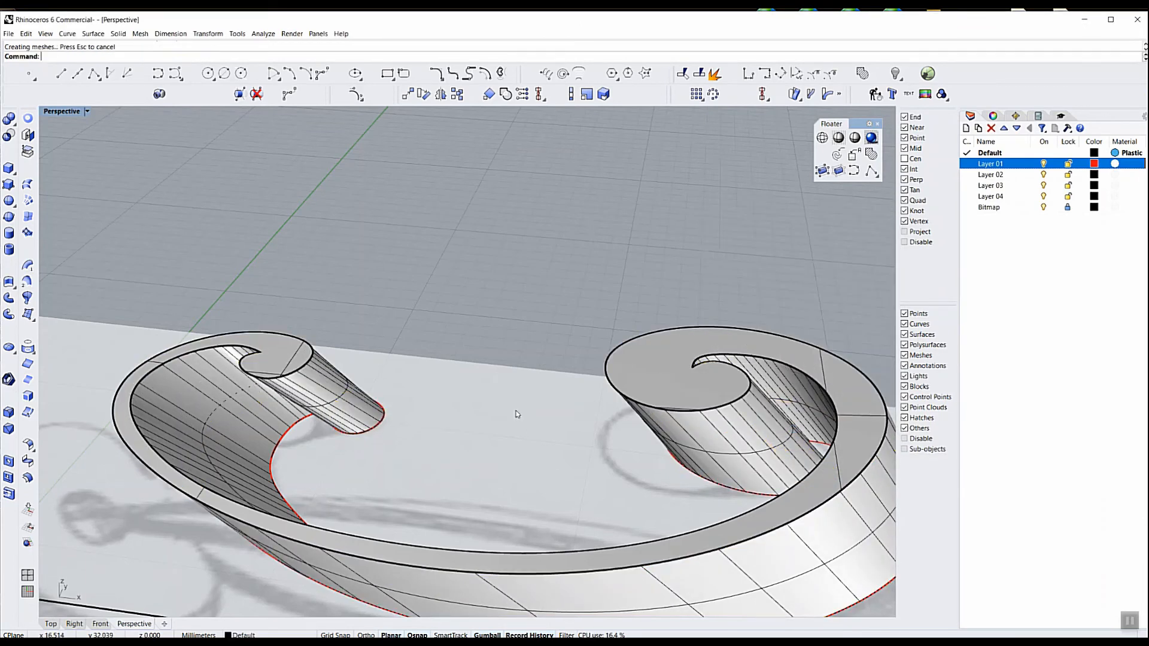
Compare the swept ribbon with the reference sketch from above and in perspective, and hide the long curve in front of it
scroll(513, 387, "down", 5)
scroll(494, 376, "down", 2)
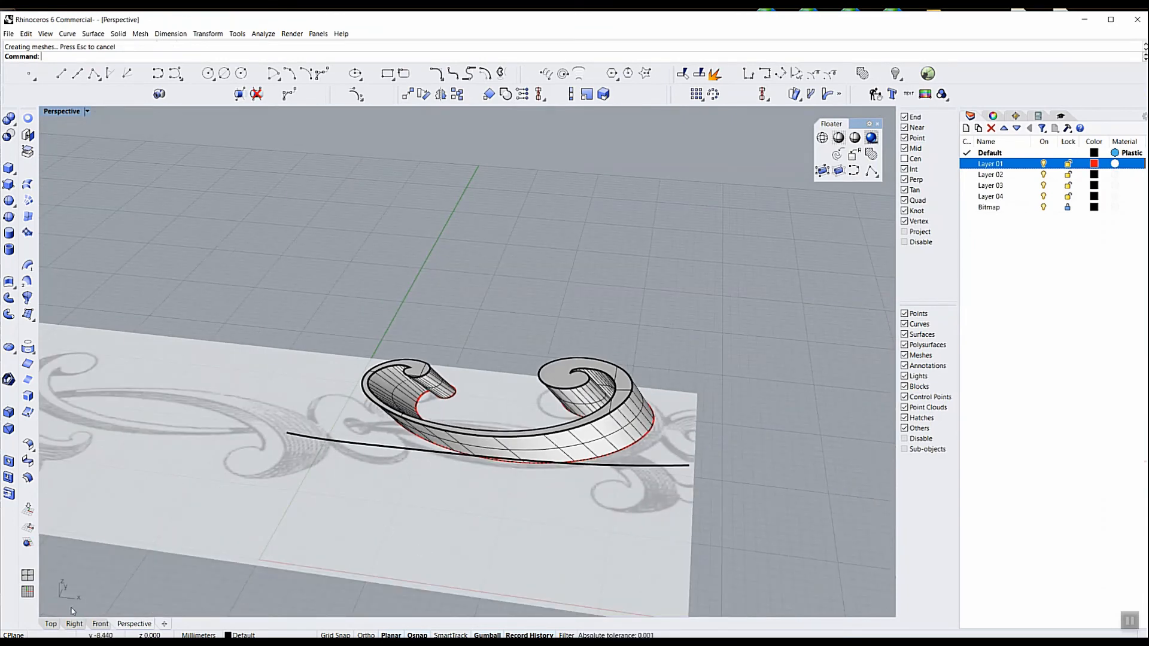
left_click(52, 623)
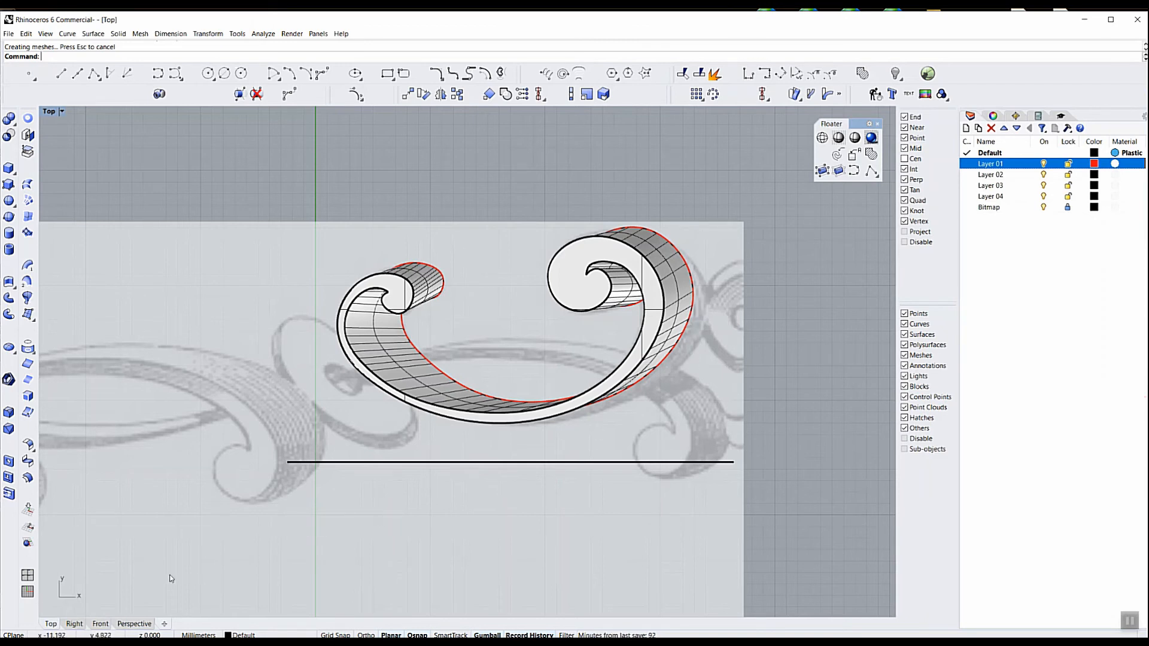
left_click(136, 624)
right_click_drag(558, 517, 590, 512)
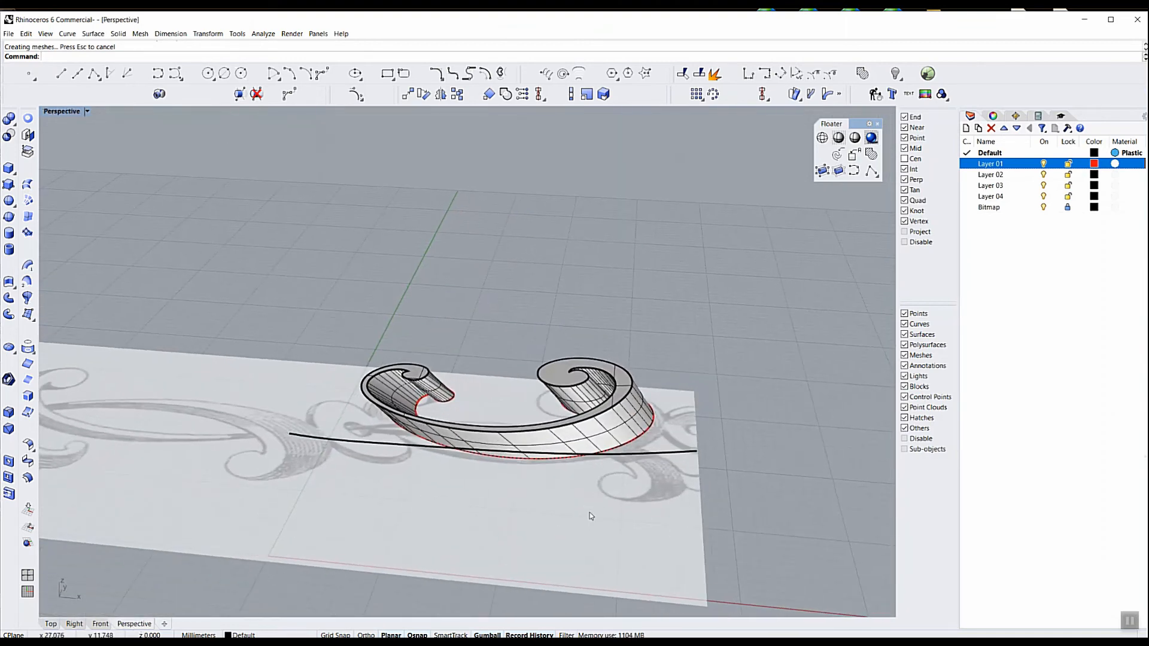
left_click(644, 457)
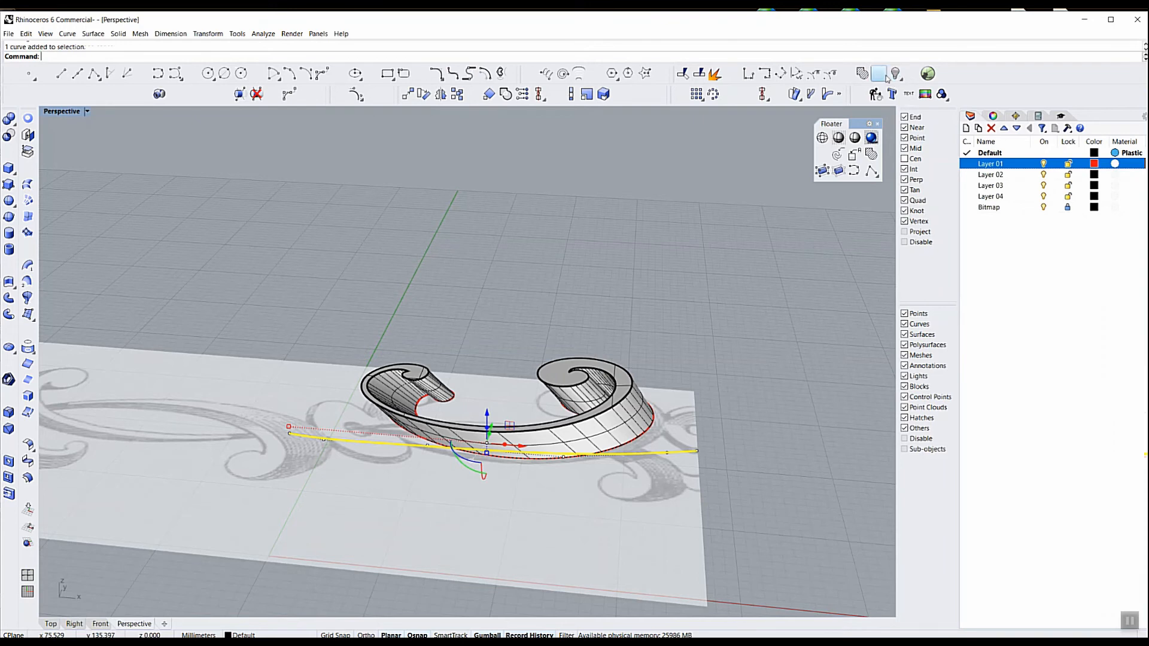
left_click(895, 78)
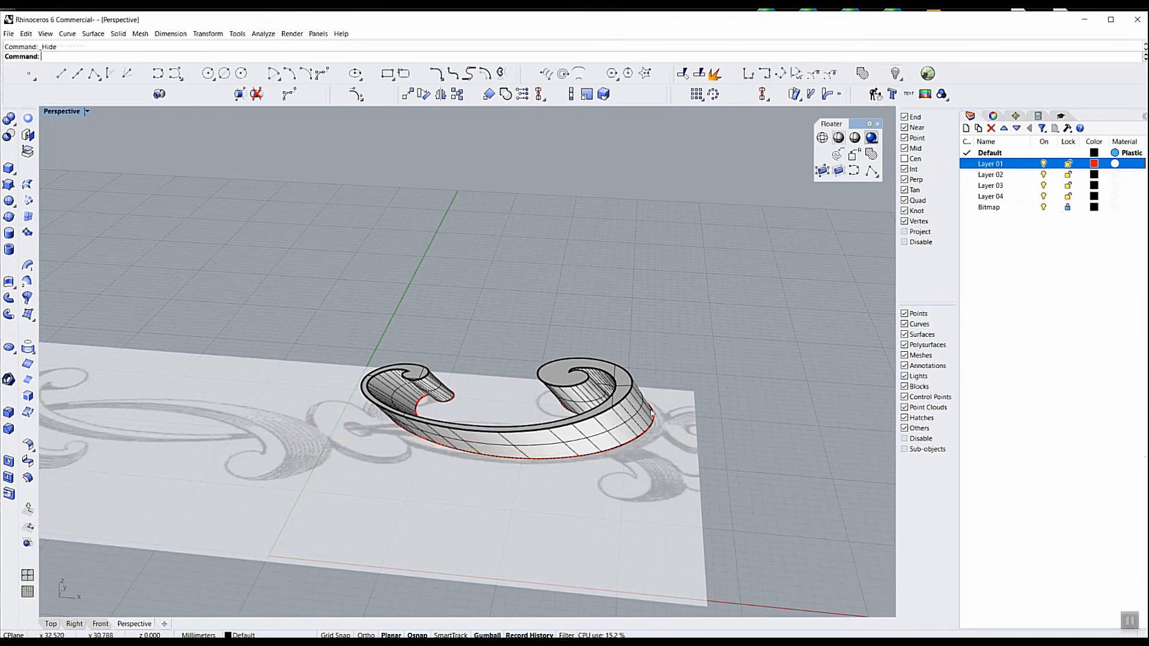
Delete the outer and inner swept surfaces, keeping the front face and the red back curves
left_click(634, 414)
key("Delete")
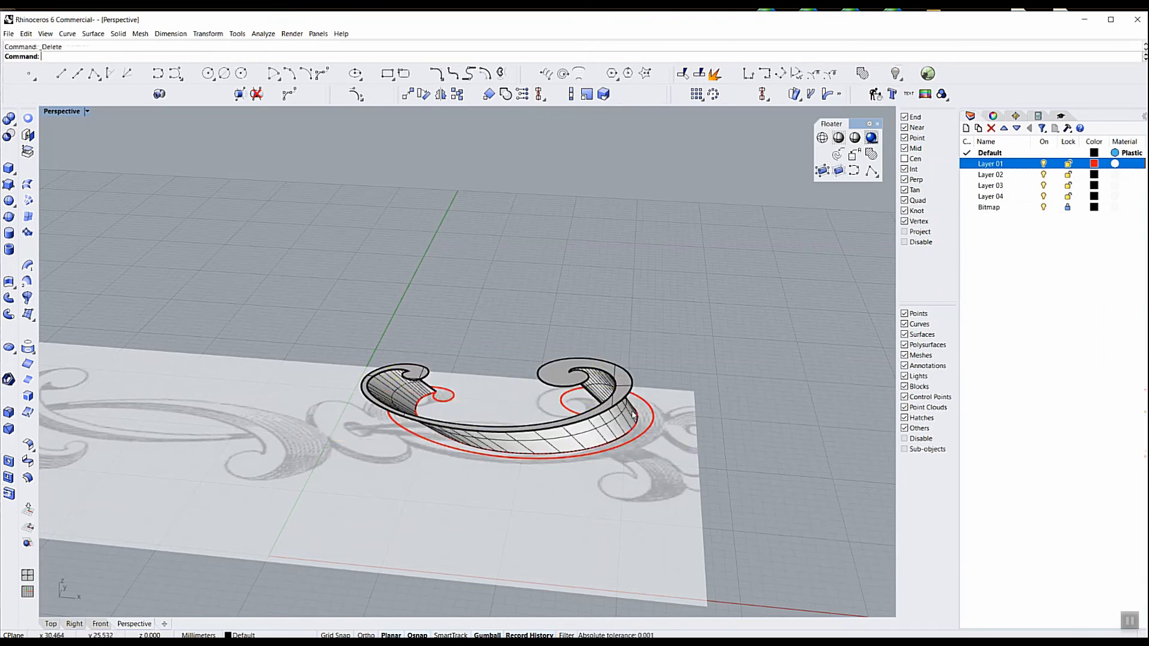
left_click(633, 413)
key("Delete")
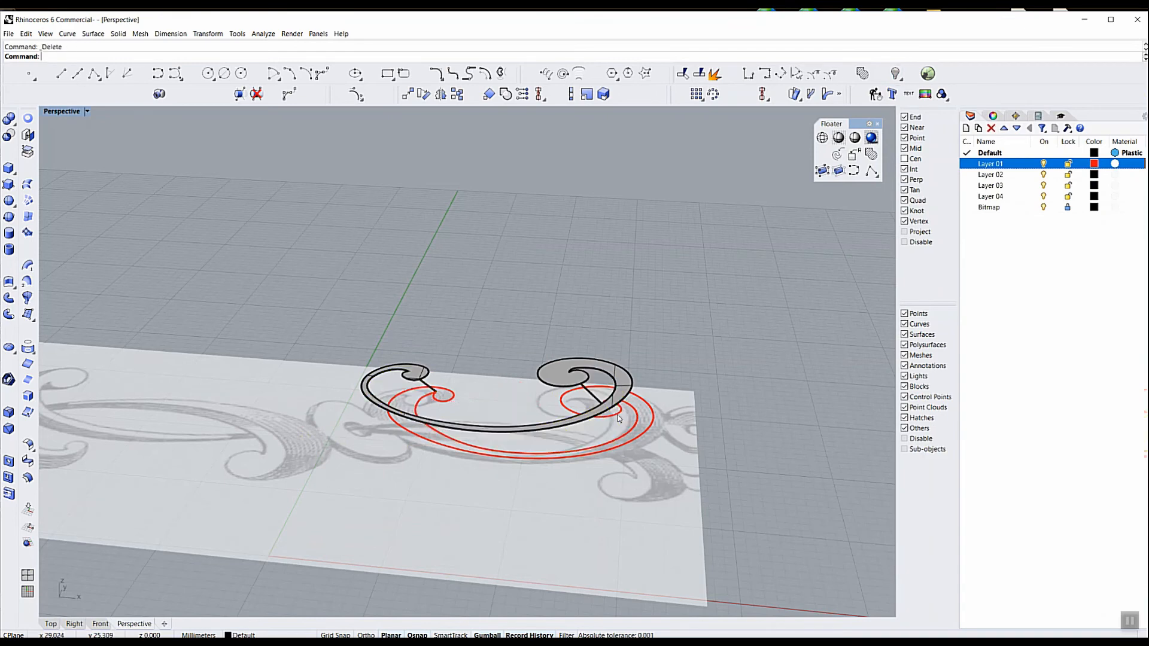
Turn on the control points of the outer red back curve in the Top view
scroll(659, 428, "up", 4)
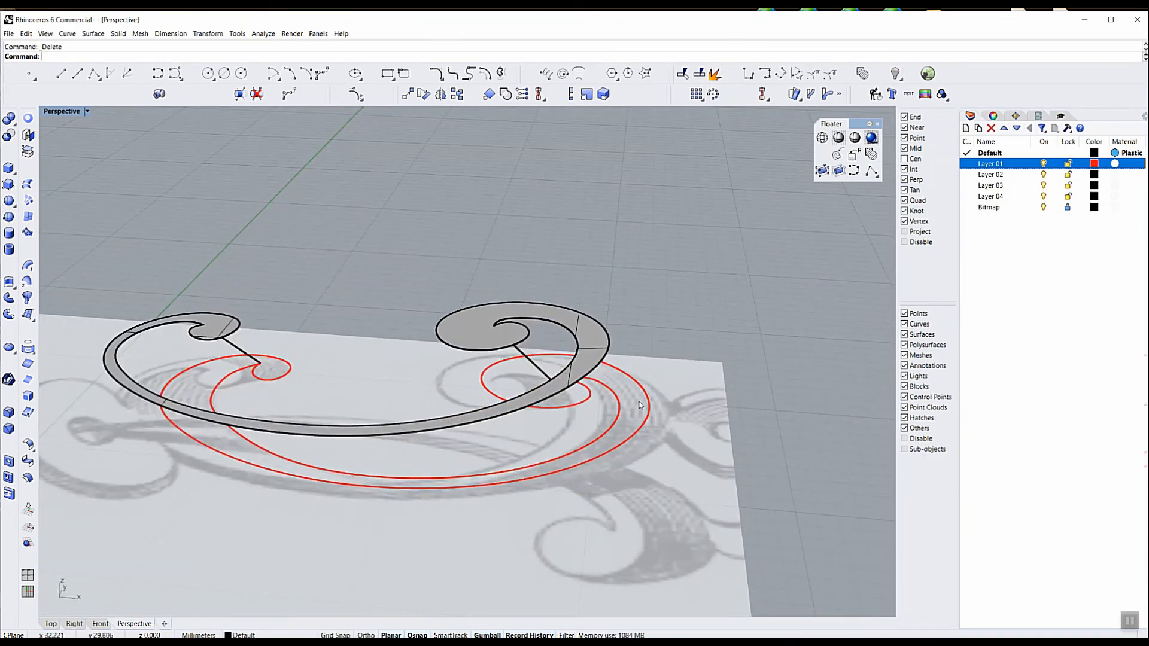
left_click(649, 420)
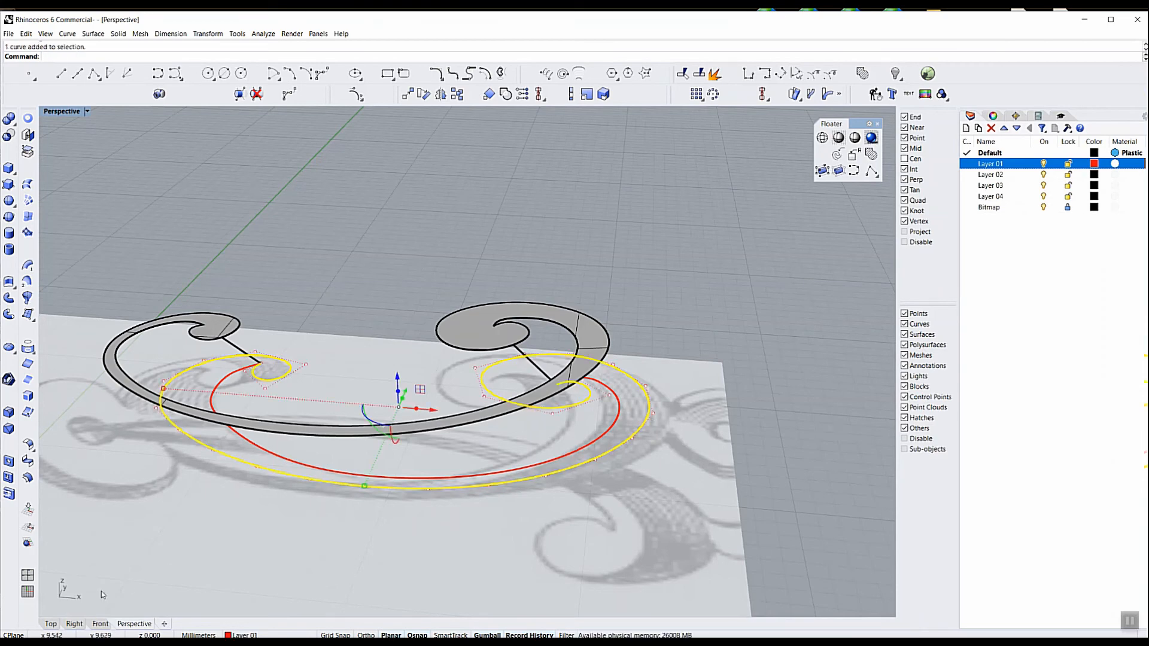
left_click(51, 624)
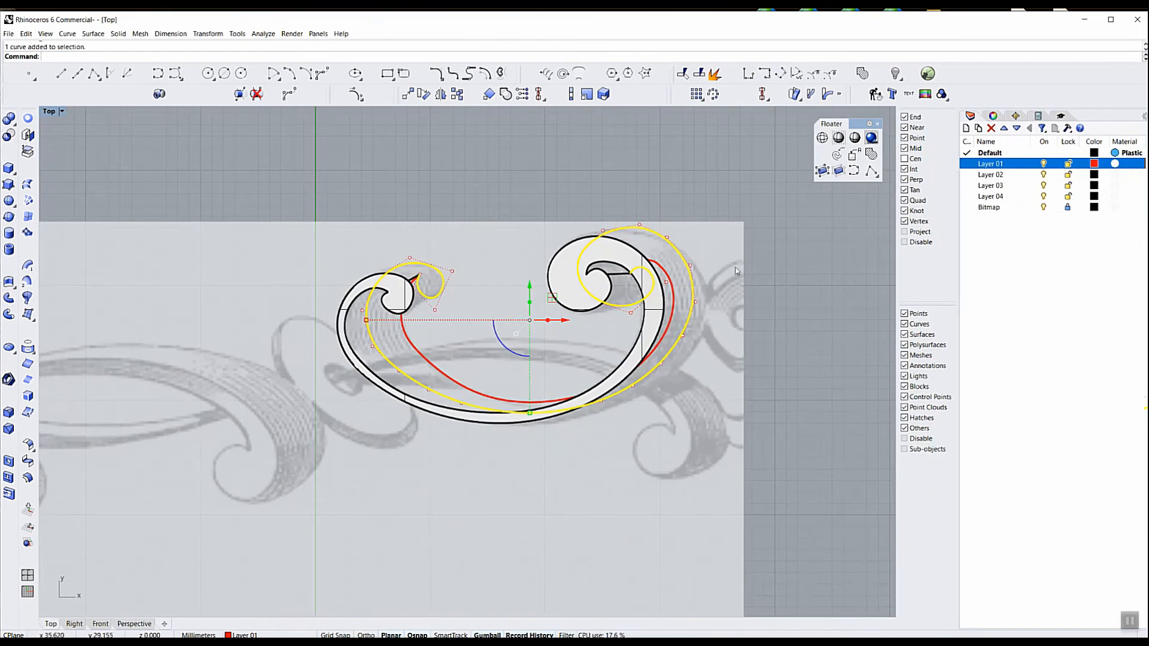
scroll(721, 285, "up", 3)
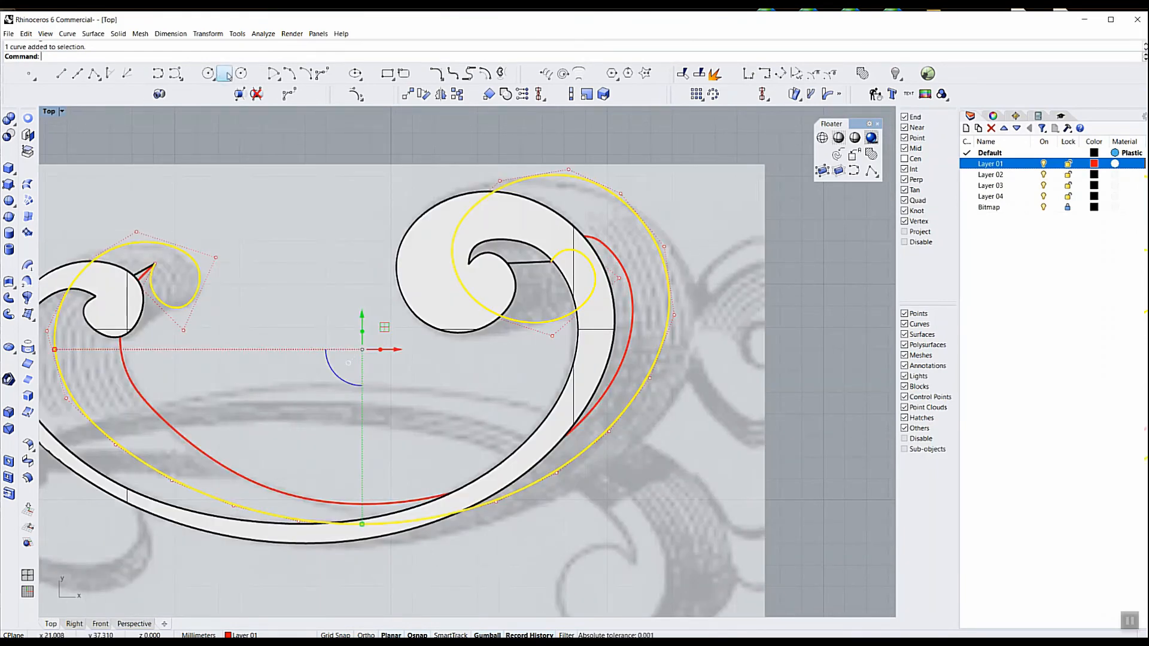
left_click(355, 94)
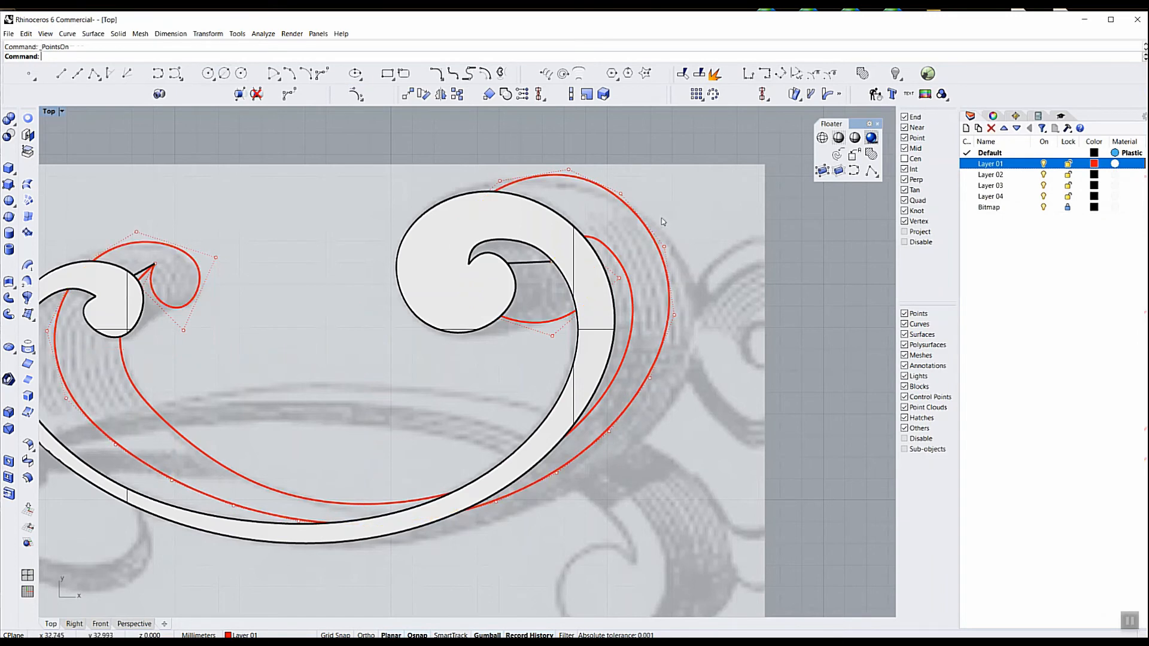
Move the outer red back curve's control points outward along the right-hand bulge to match the sketch's outer edge
left_click_drag(690, 302, 694, 375)
left_click_drag(690, 263, 702, 261)
left_click_drag(636, 298, 660, 337)
key("ctrl+z")
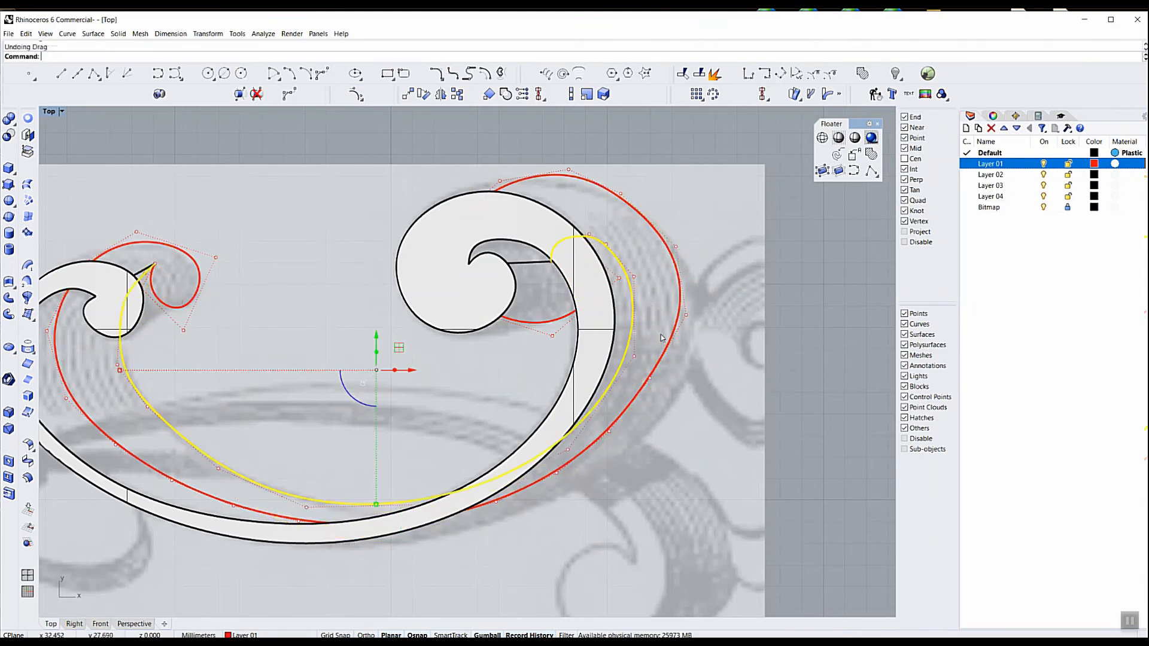
left_click(656, 306)
left_click_drag(647, 296, 697, 386)
left_click_drag(691, 321, 713, 345)
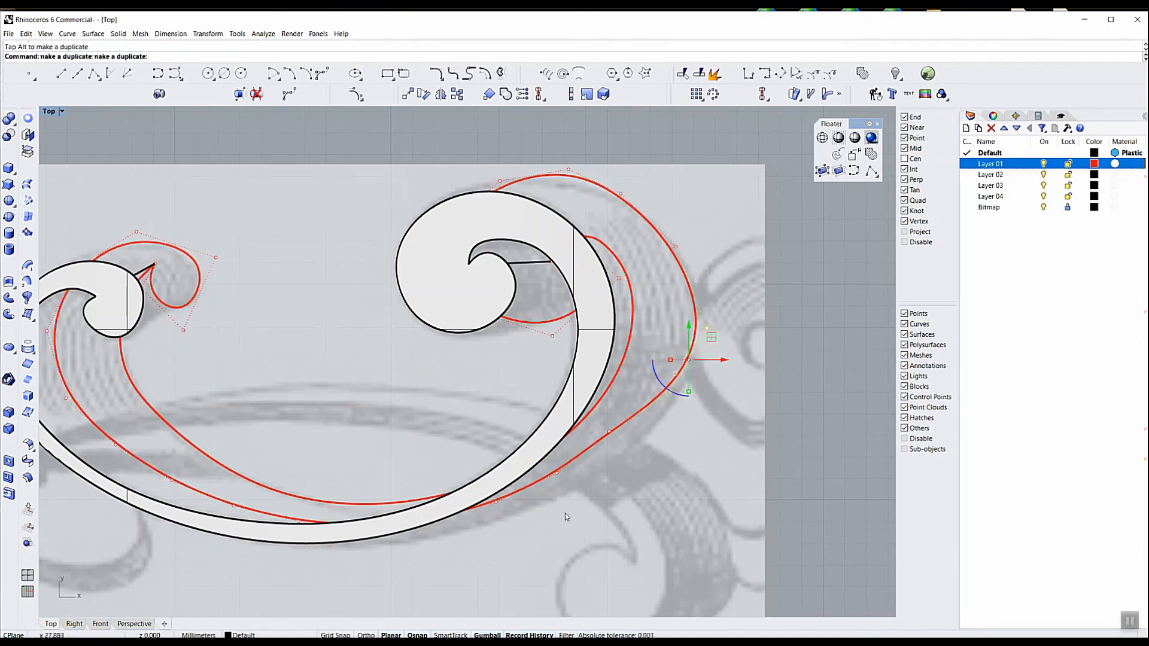
Reposition the outer red curve's control points along the lower-right bend so it follows the sketched edge down towards the ribbon
left_click_drag(540, 502, 619, 454)
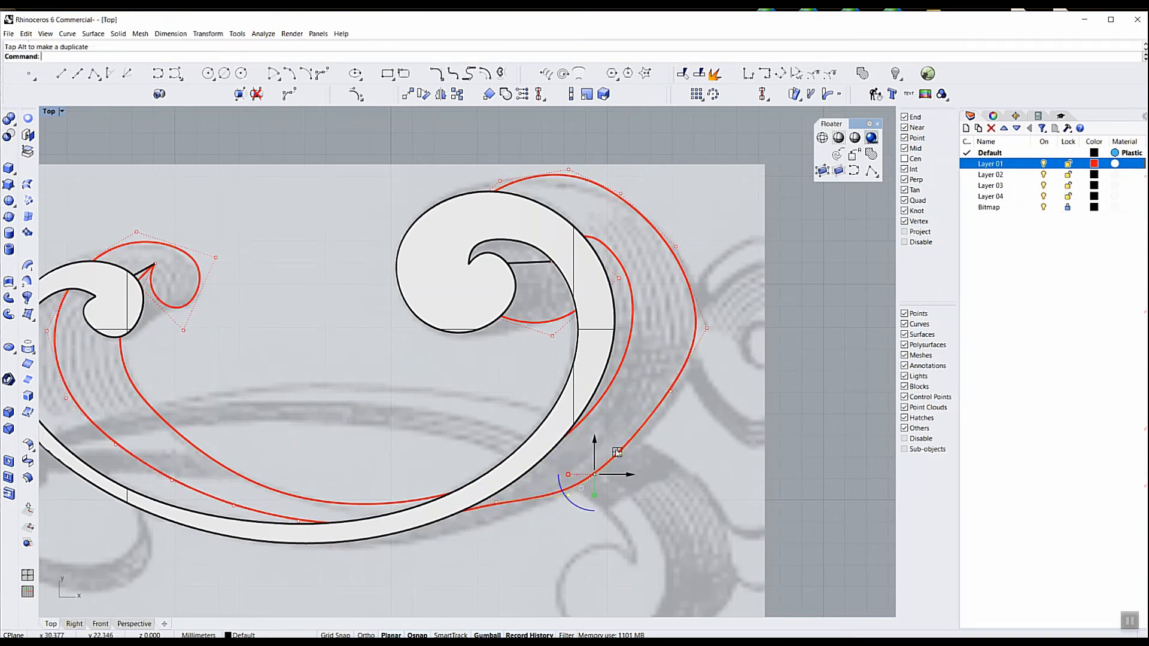
left_click(671, 392)
left_click_drag(693, 368, 699, 380)
right_click_drag(631, 496, 683, 422)
right_click_drag(566, 466, 585, 454)
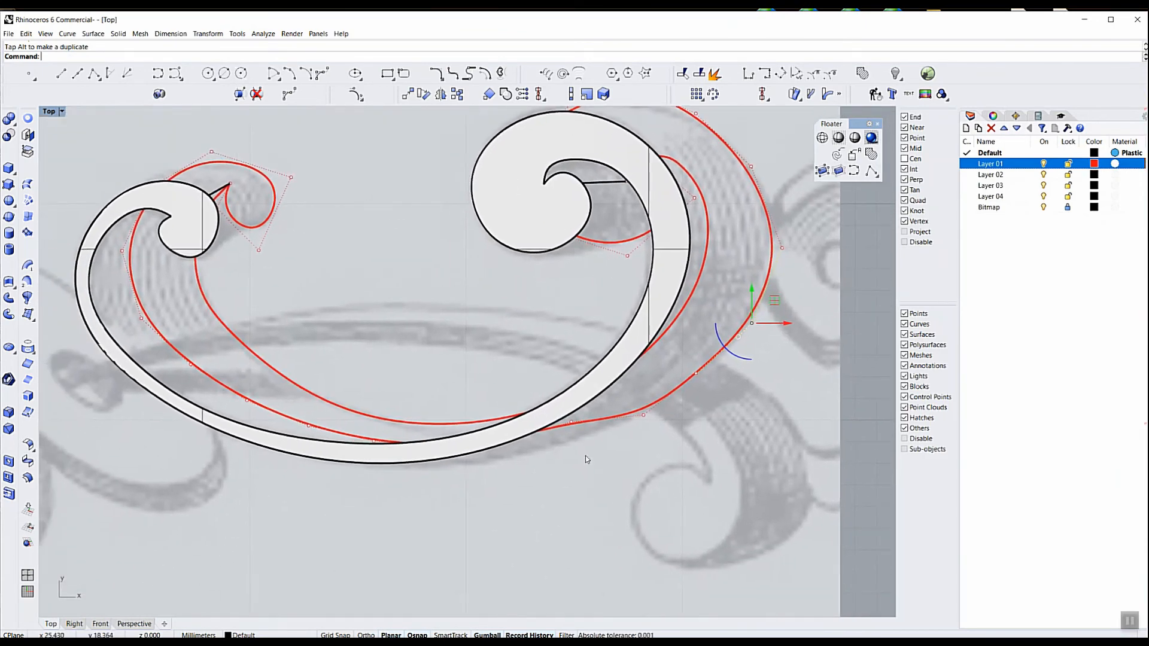
left_click(569, 423)
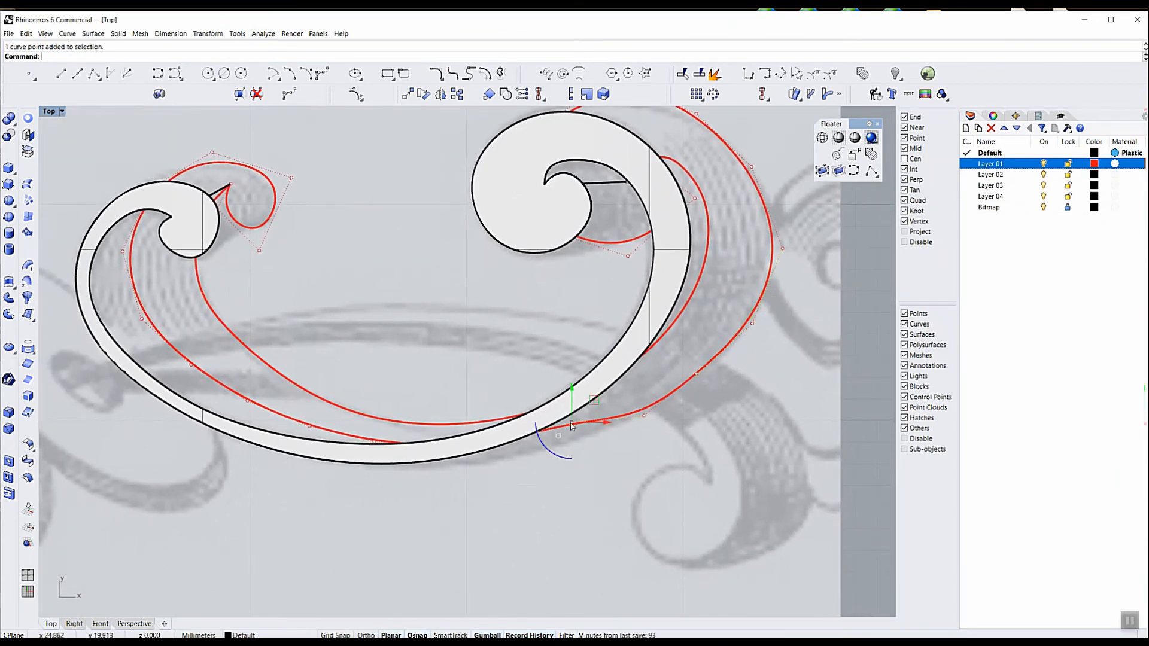
left_click_drag(592, 407, 586, 427)
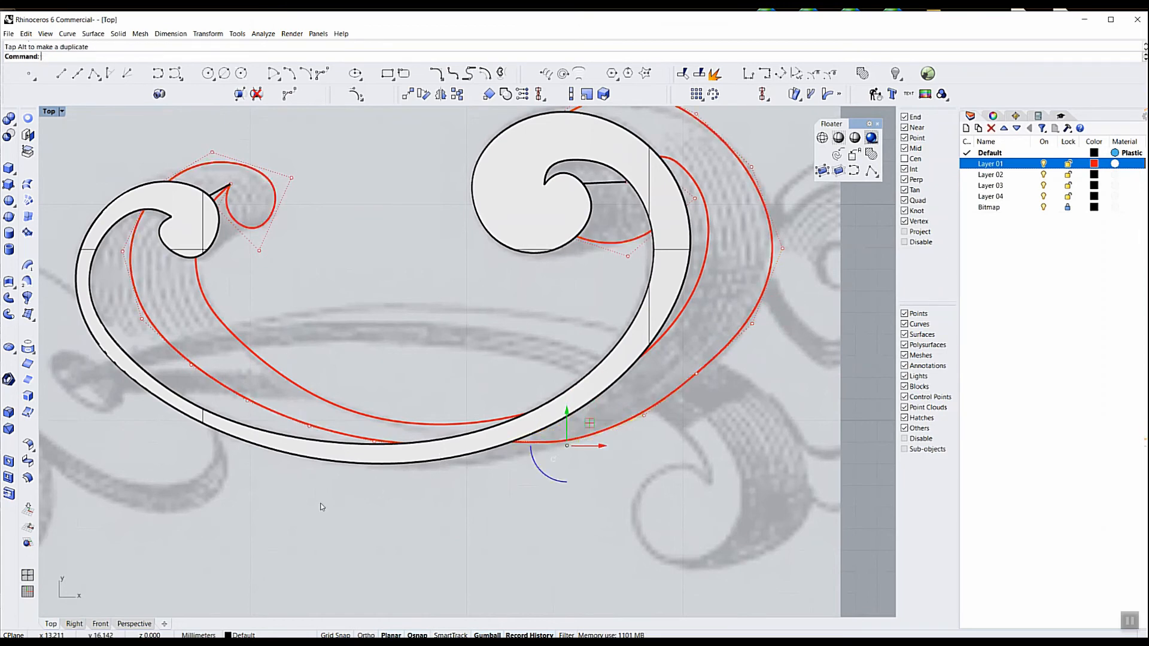
Lower the outer red curve's control points along the bottom of the scroll to just below the front face's lower edge
left_click(372, 444)
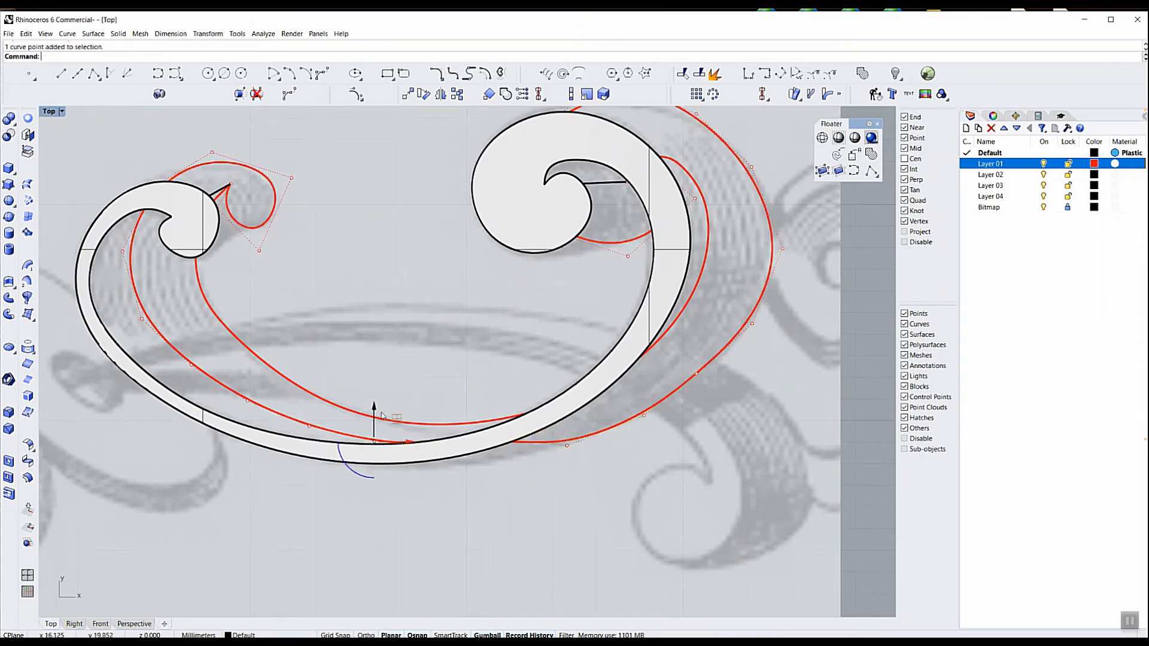
left_click_drag(394, 421, 386, 438)
left_click_drag(405, 379, 507, 501)
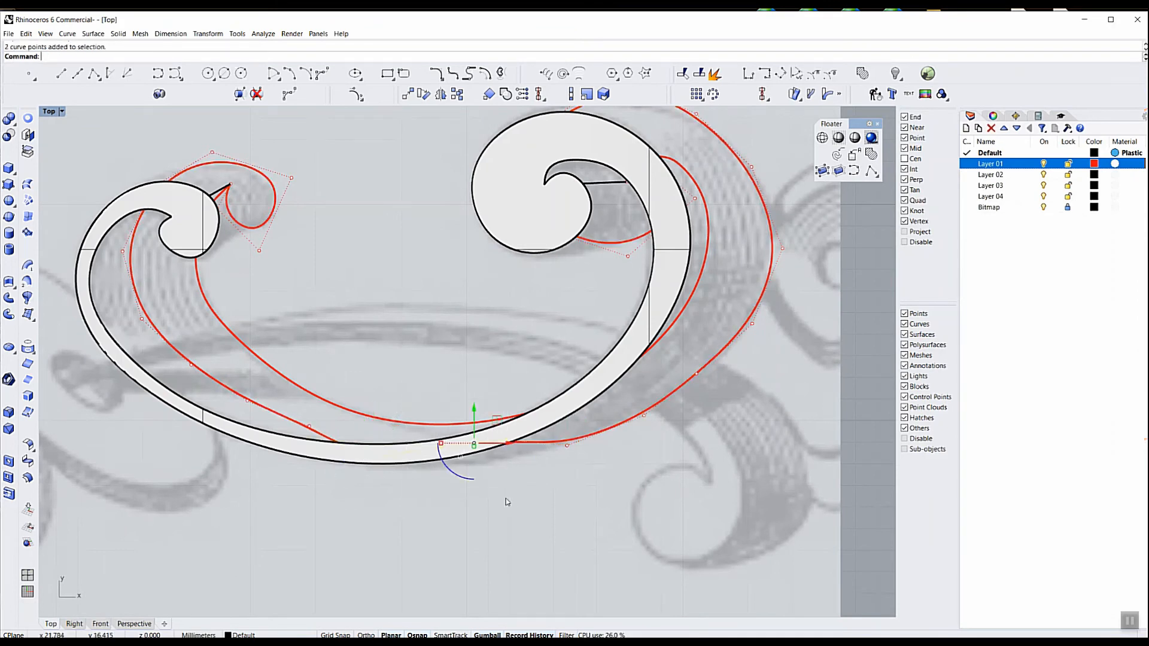
left_click_drag(474, 420, 475, 428)
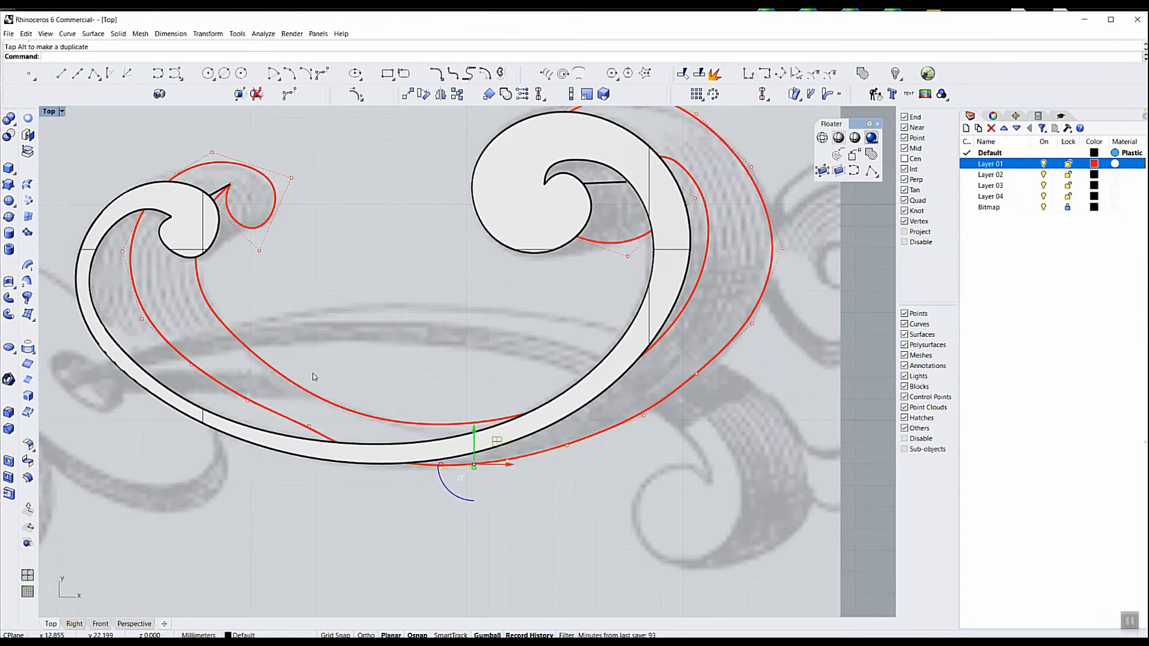
left_click_drag(310, 371, 390, 489)
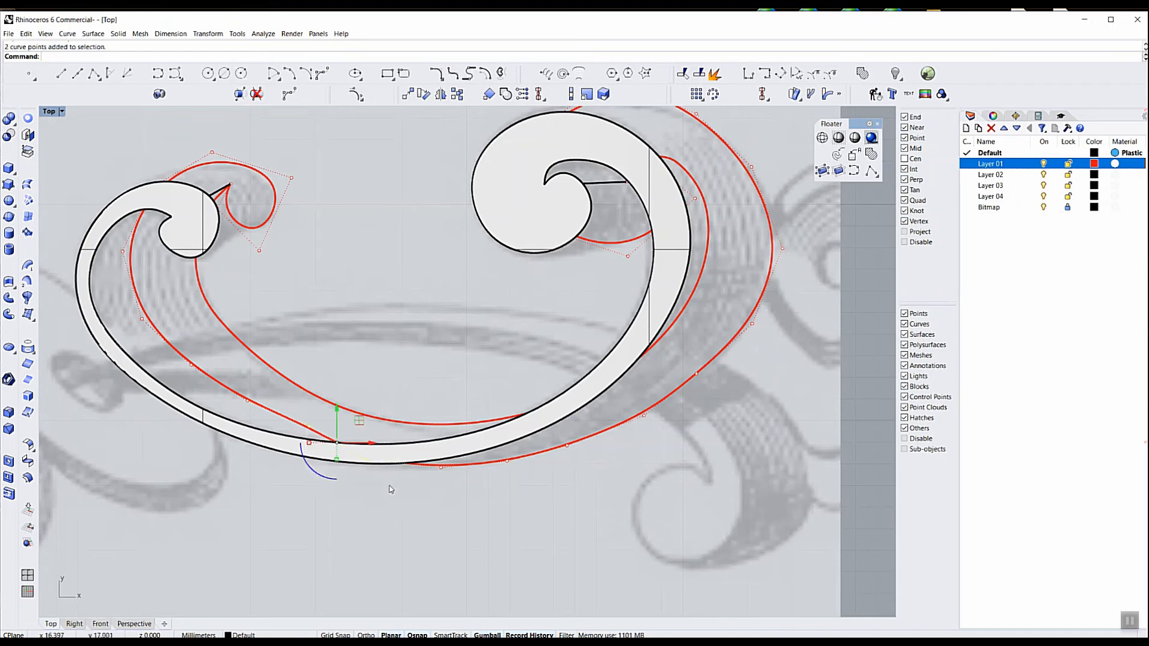
left_click_drag(359, 421, 359, 427)
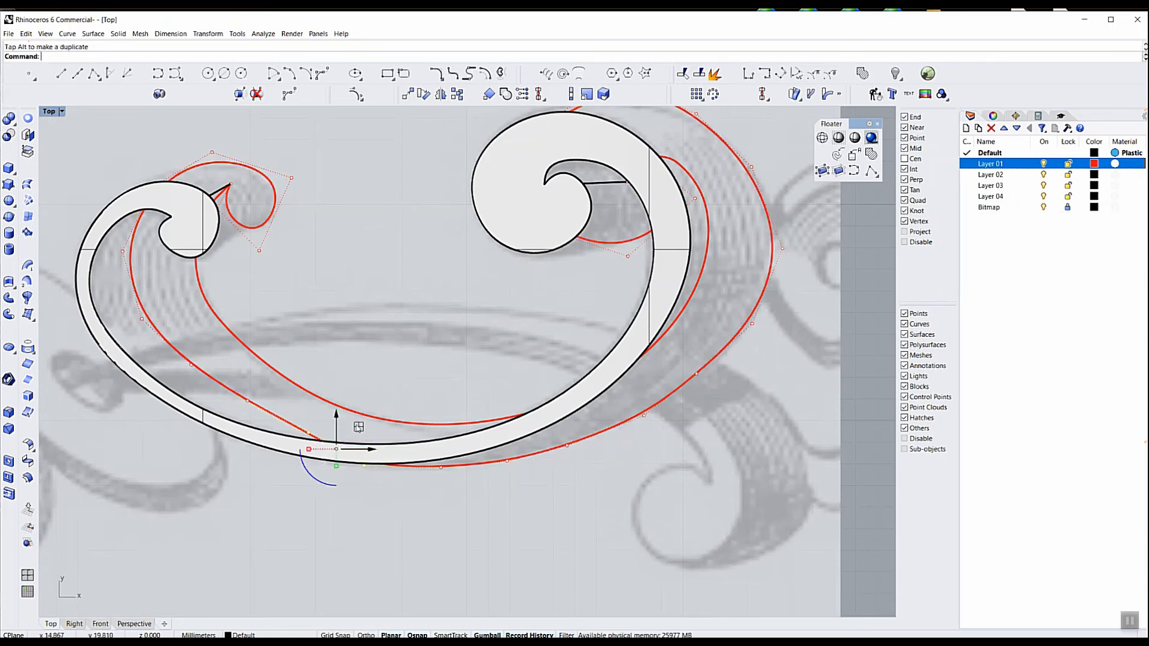
left_click(521, 584)
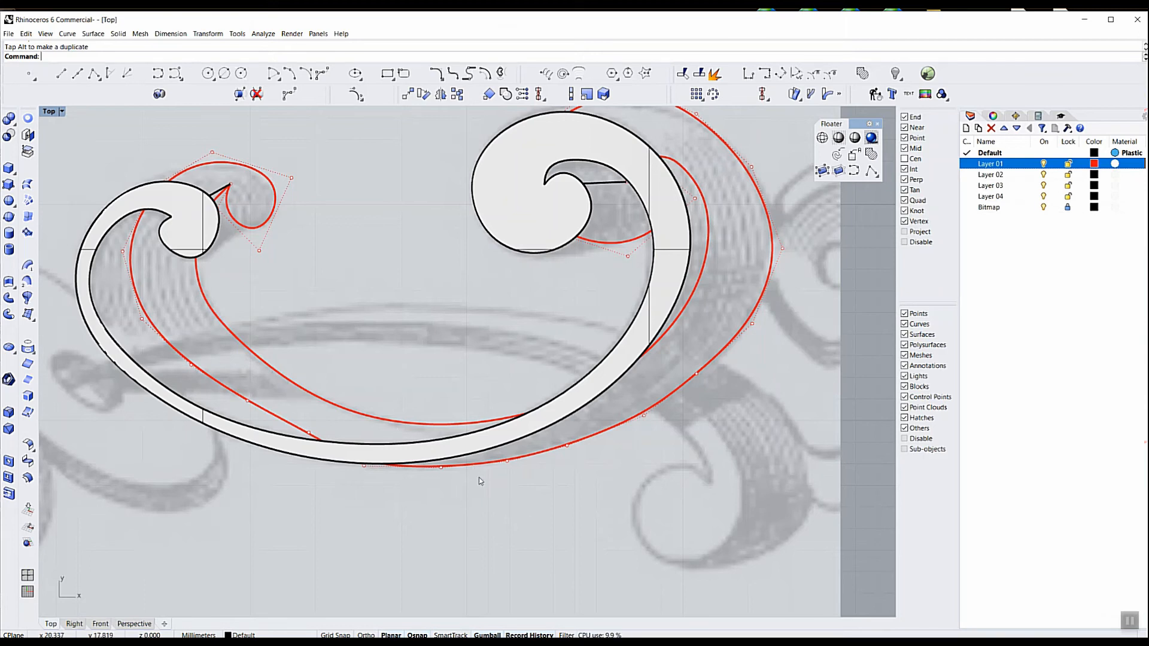
In the Perspective view, start a two-rail sweep with the front face's inner edge curve as first rail, restricting selection to curves
left_click(134, 624)
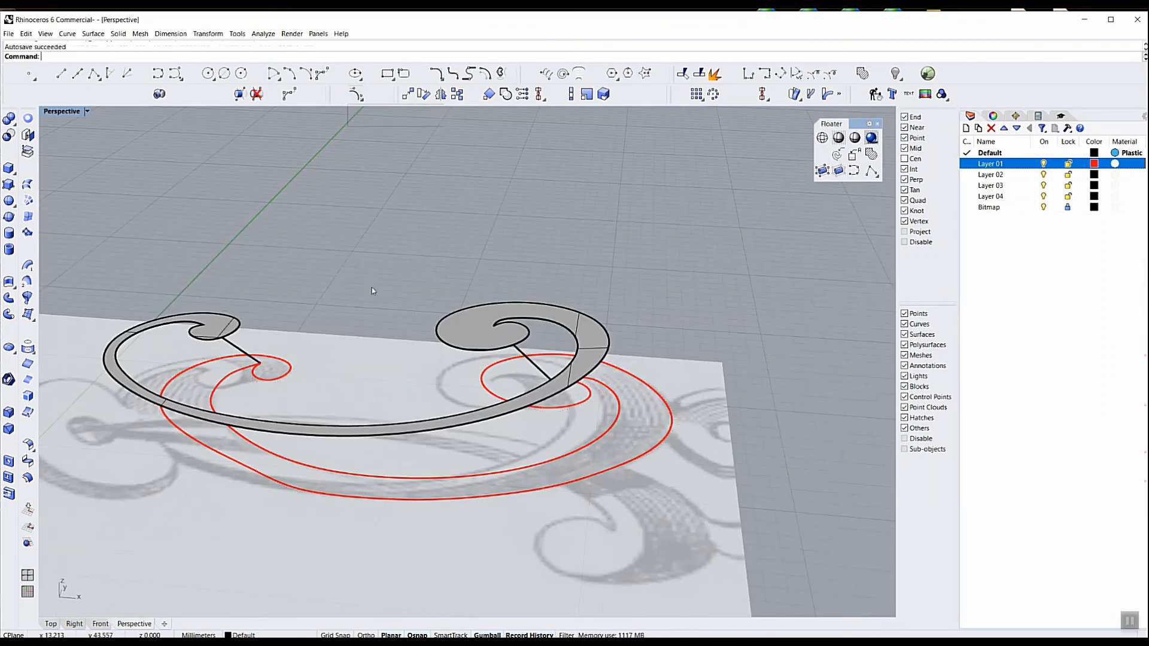
right_click_drag(358, 312, 371, 314)
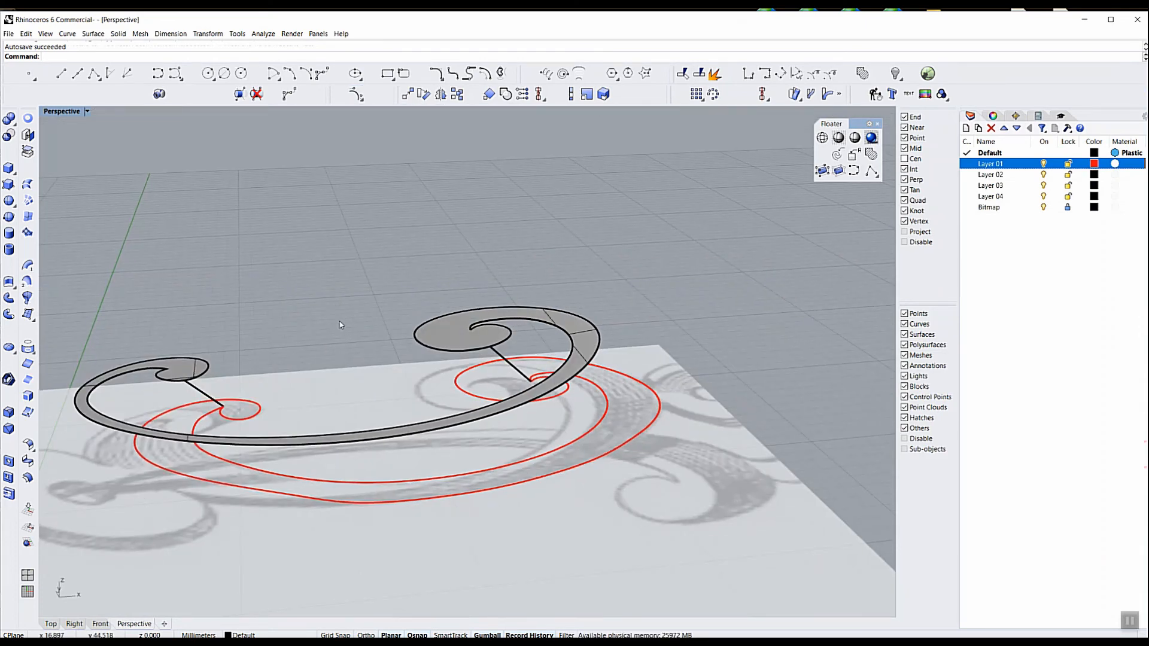
right_click_drag(321, 318, 465, 297, "shift")
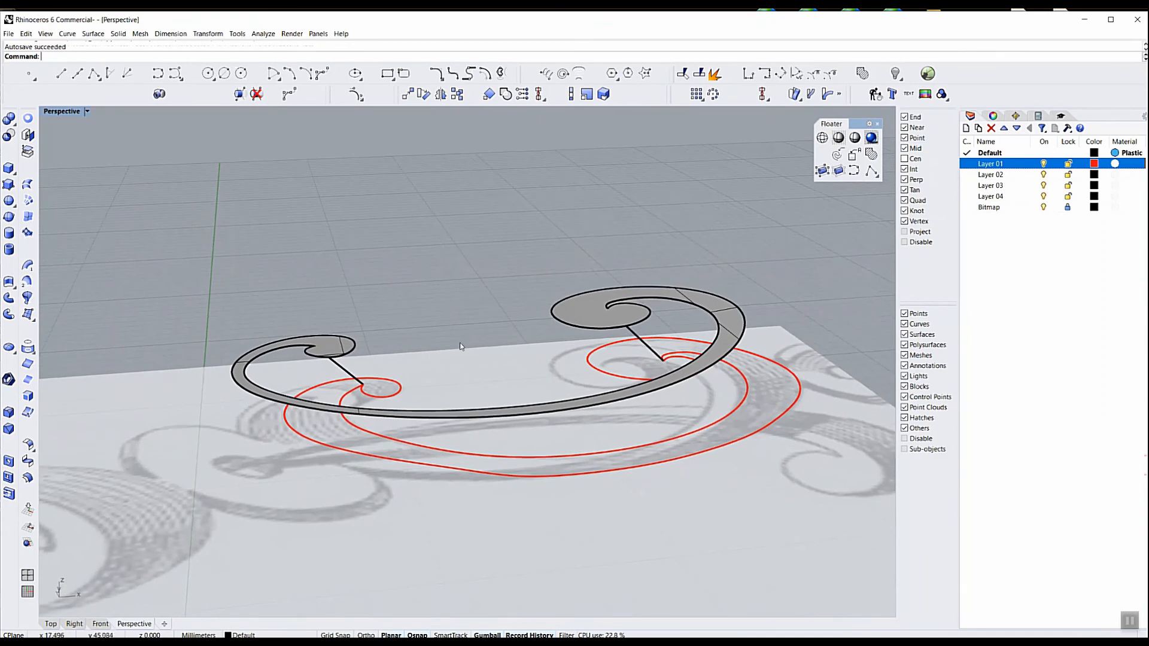
right_click_drag(511, 523, 505, 459)
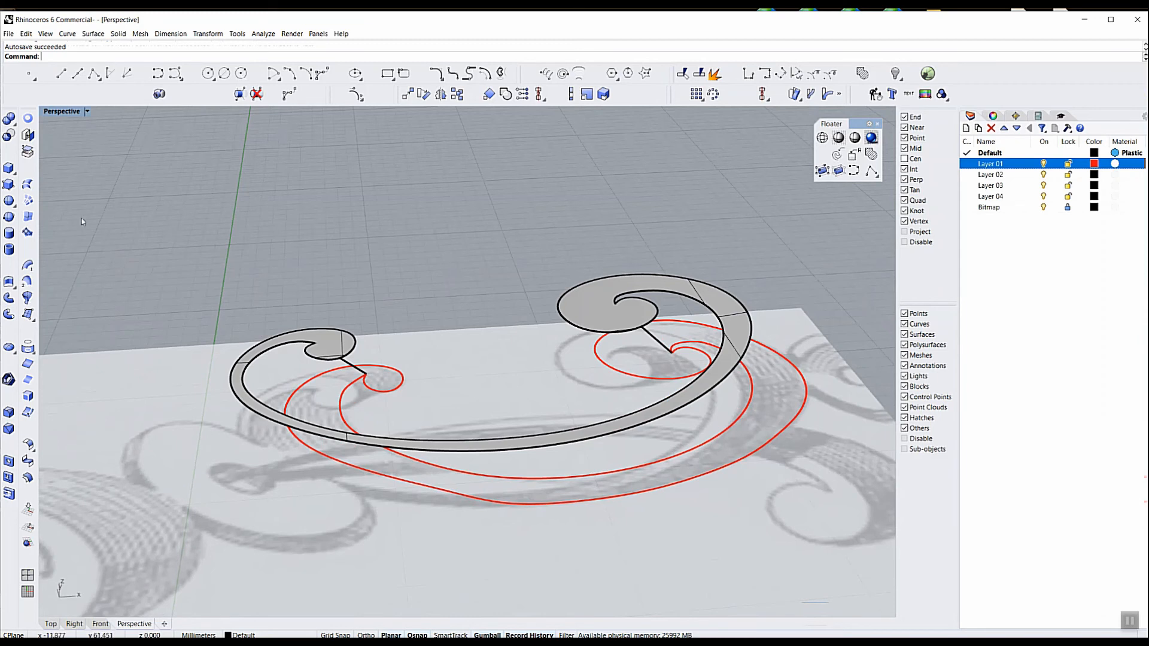
left_click(29, 286)
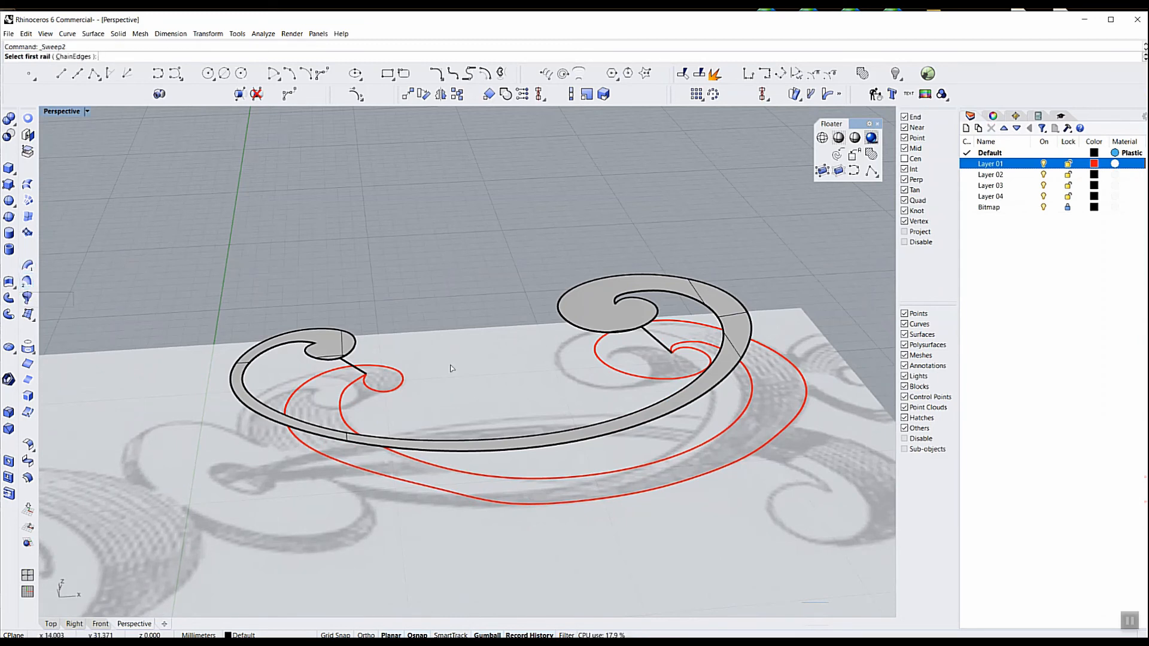
left_click(312, 346)
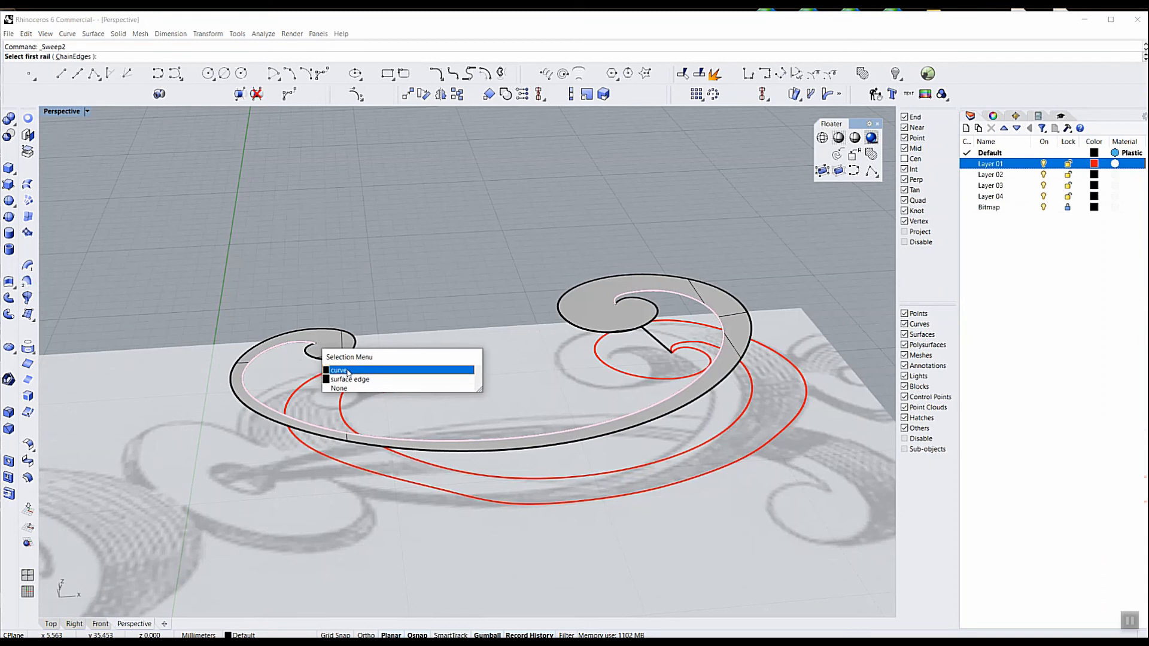
left_click(346, 371)
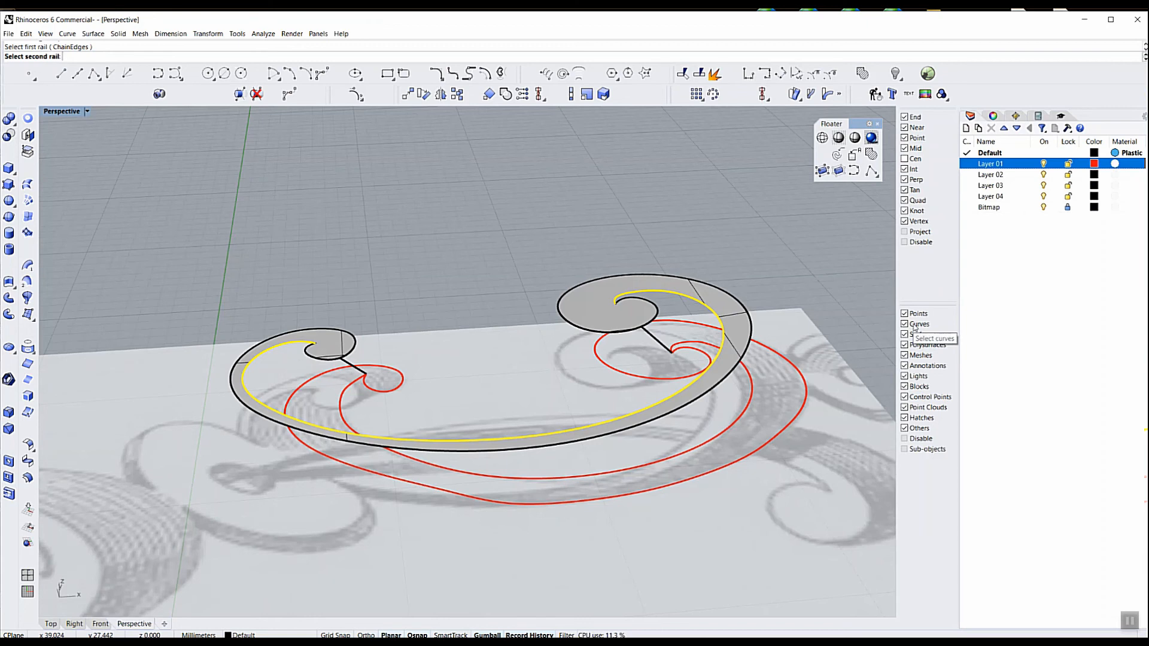
right_click(914, 326)
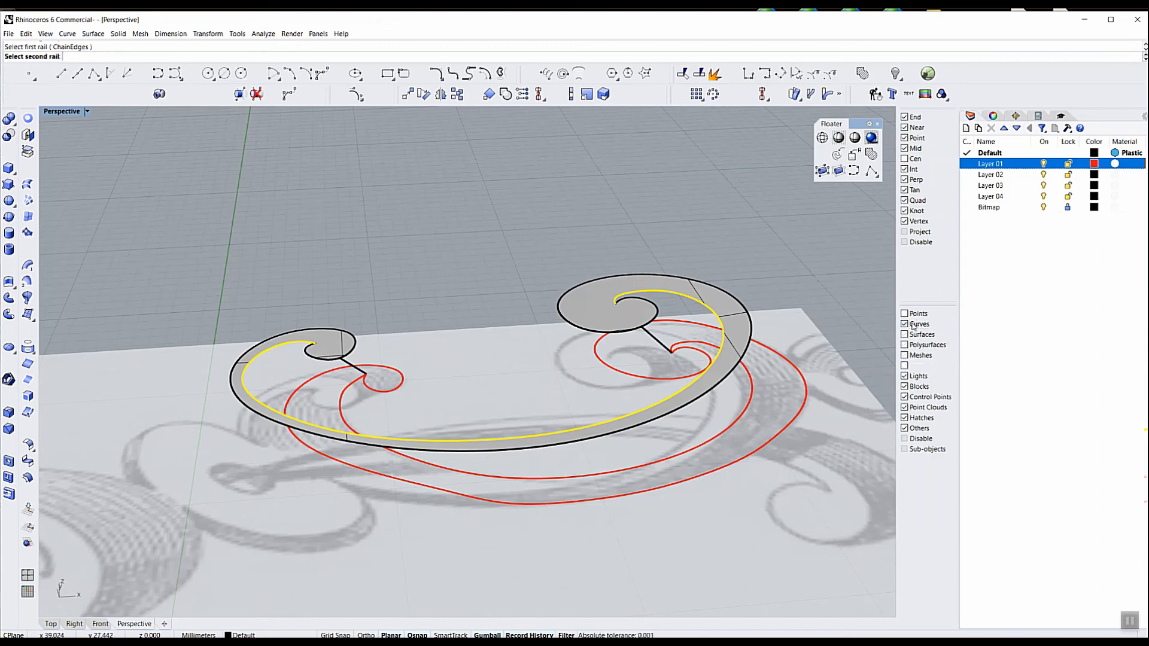
Complete the inner side surface using the inner red curve as second rail and the two connecting lines as cross sections
left_click(355, 387)
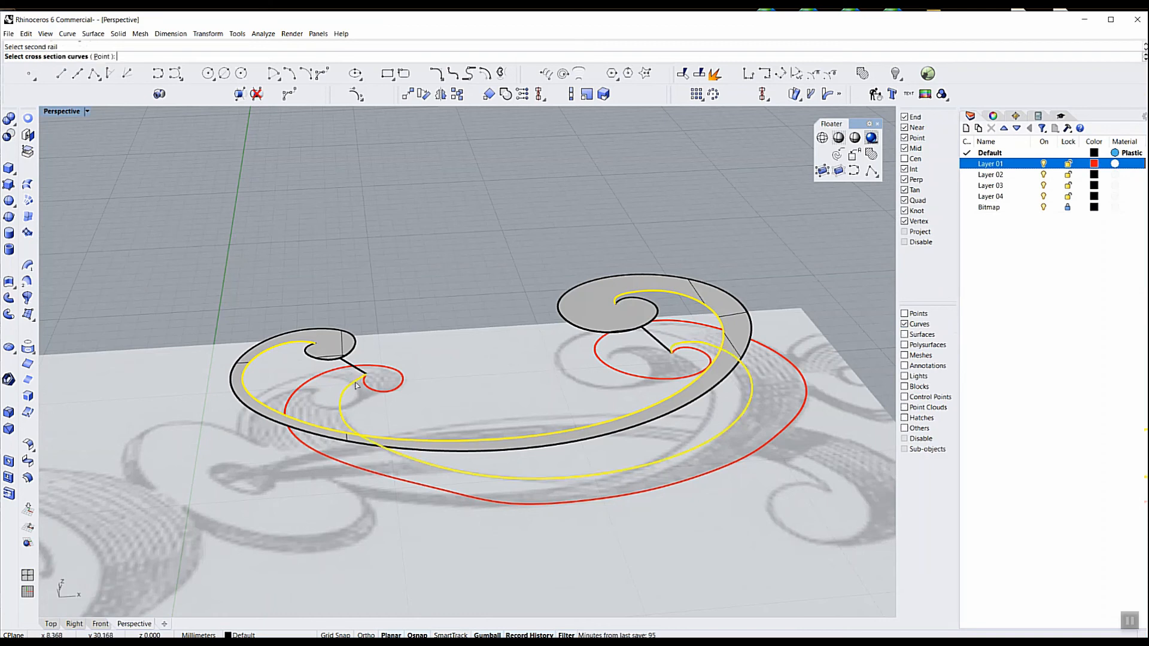
left_click(362, 373)
left_click(669, 350)
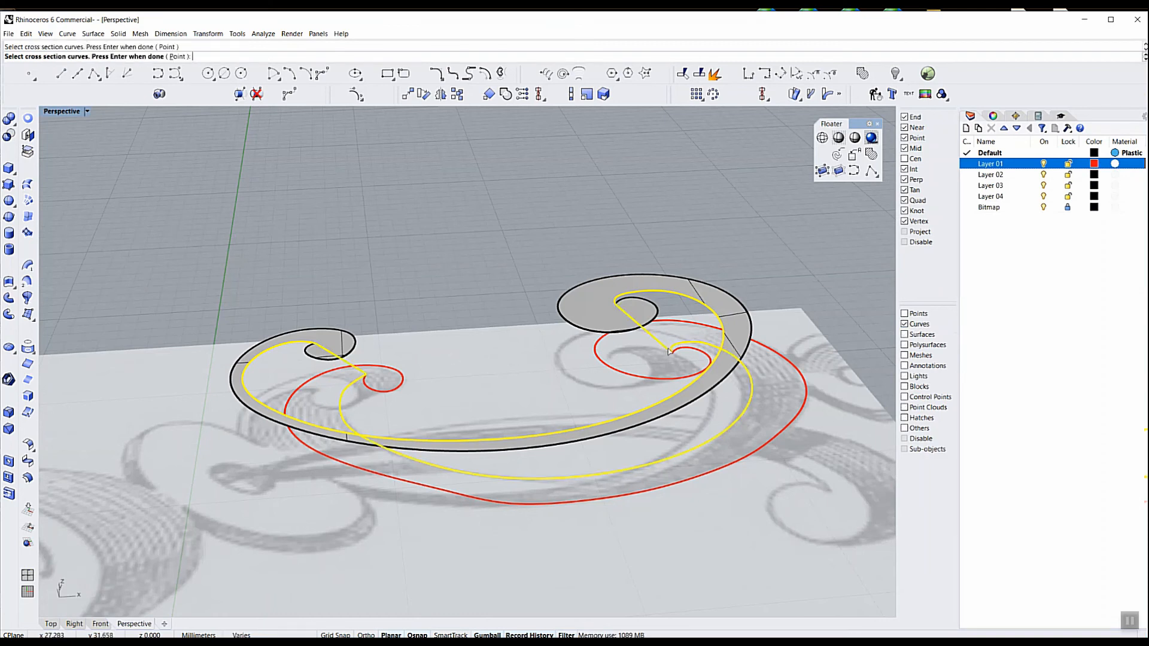
key("Return")
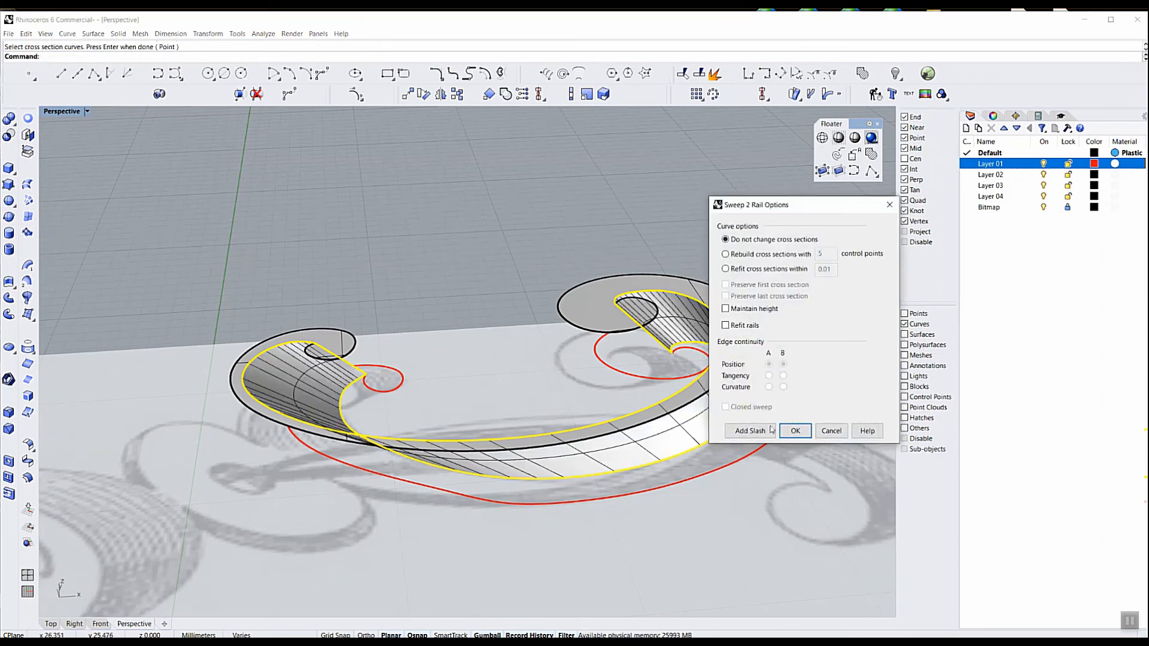
left_click(795, 430)
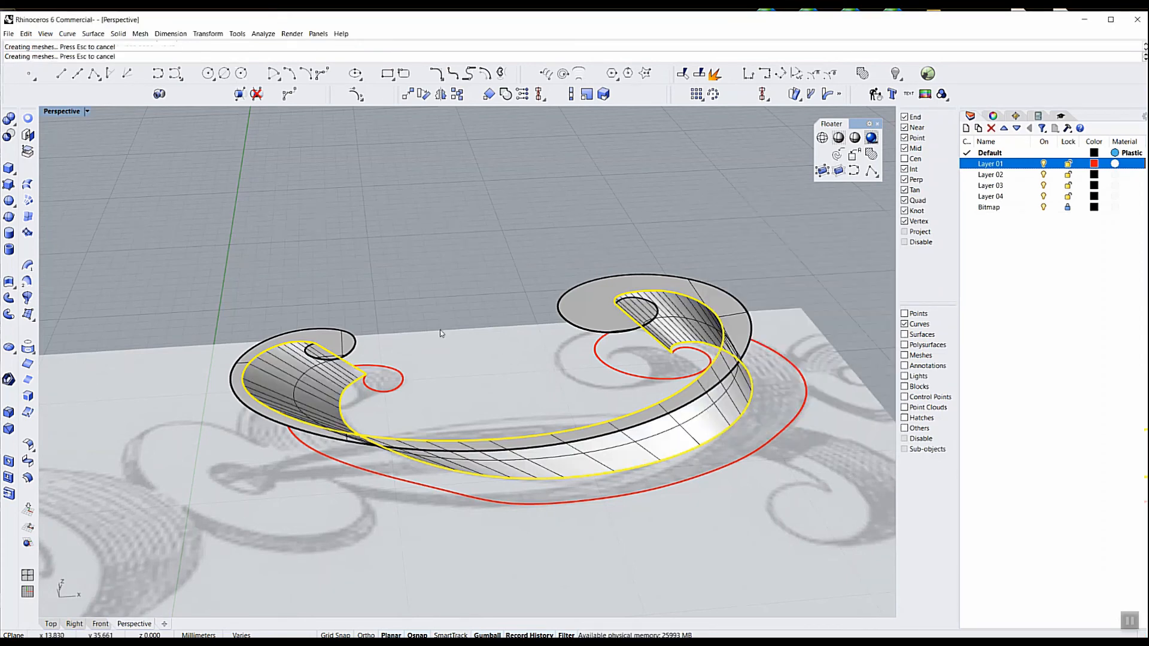
right_click(418, 310)
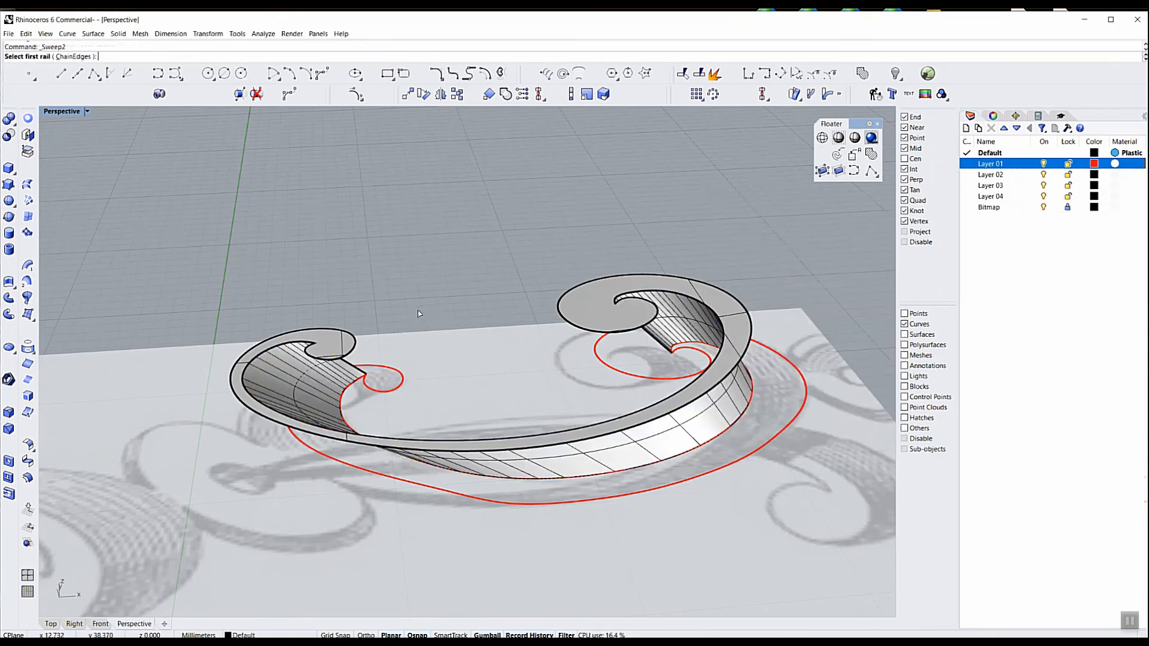
left_click(304, 348)
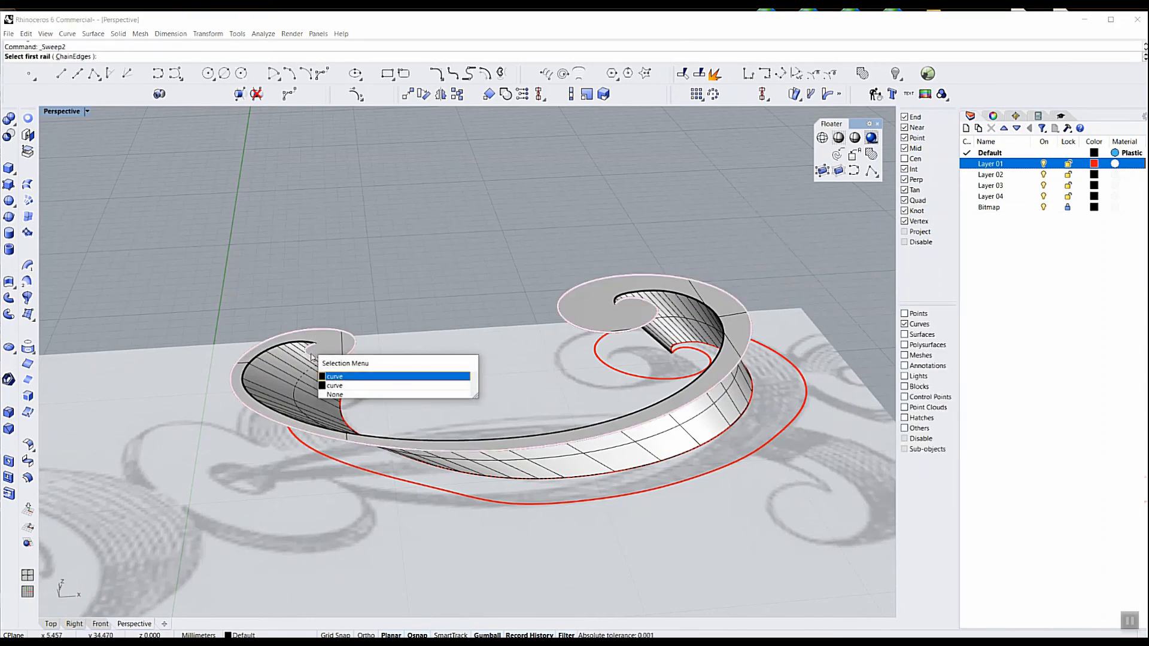
left_click(358, 395)
key("Escape")
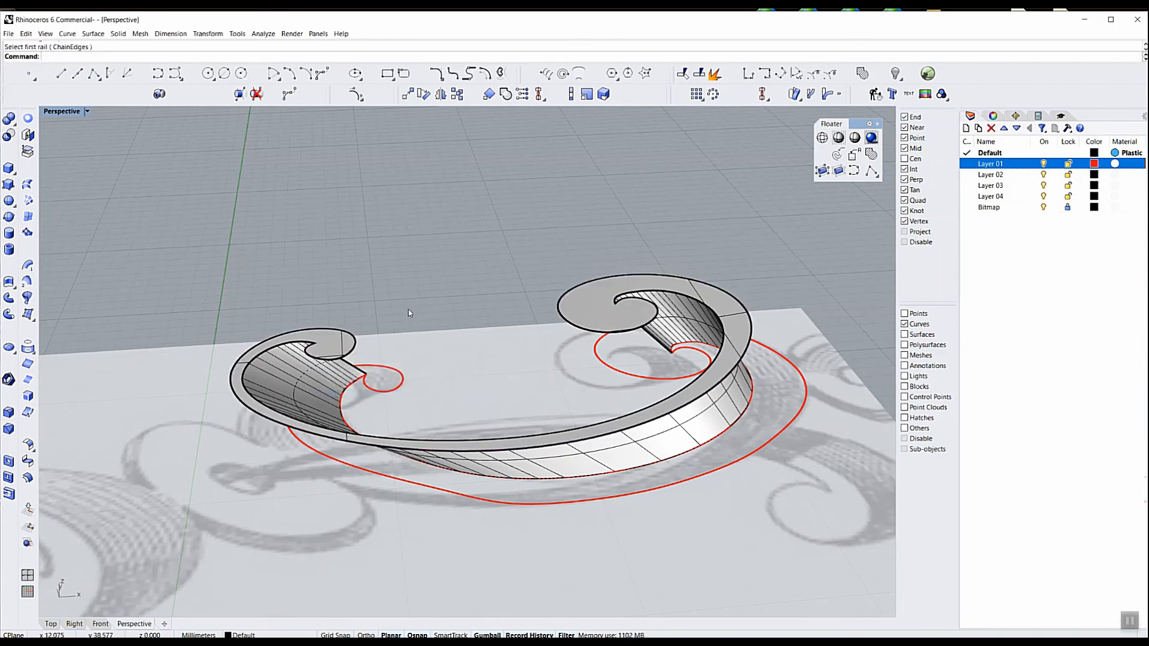
right_click_drag(408, 309, 410, 306)
right_click(410, 307)
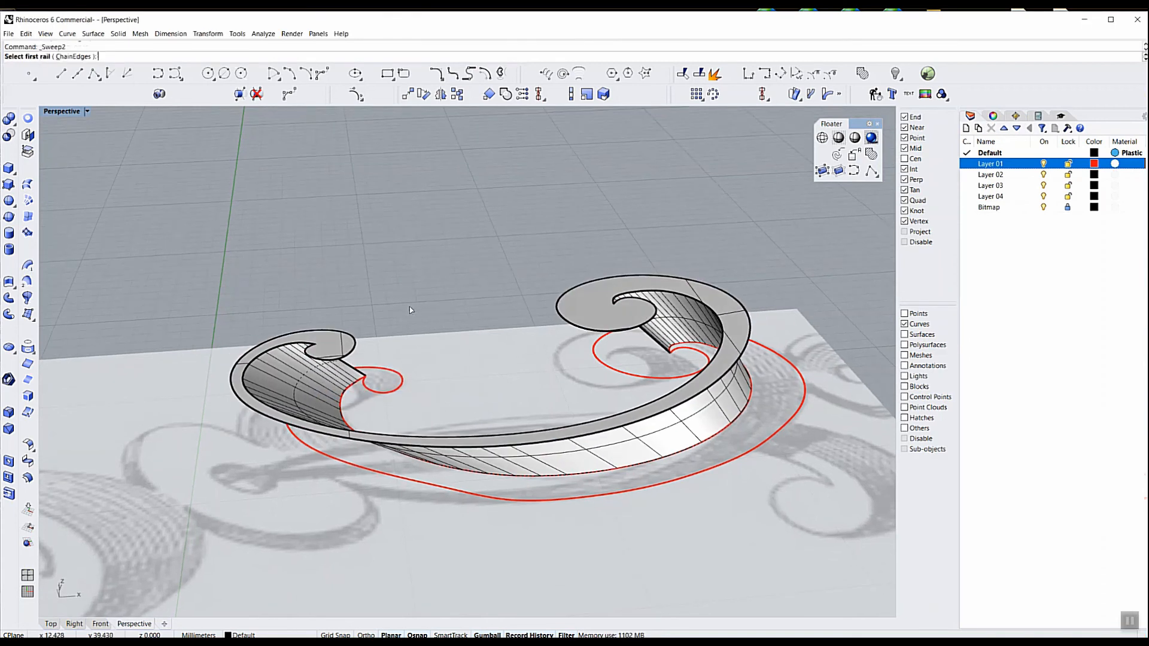
left_click(317, 362)
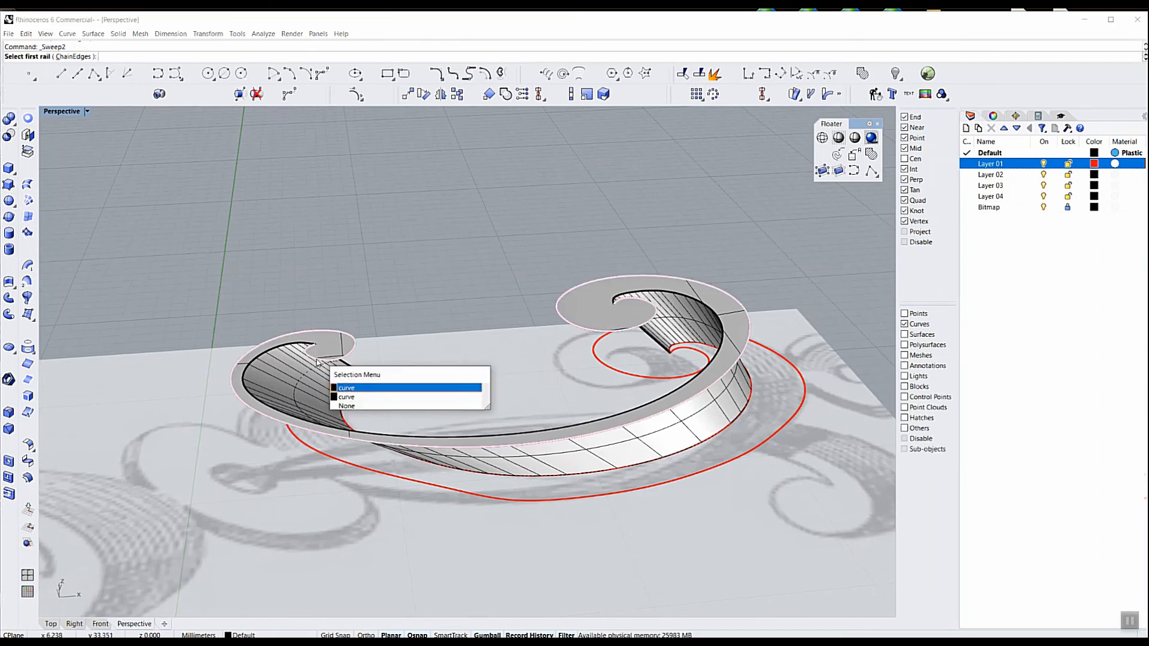
left_click(345, 389)
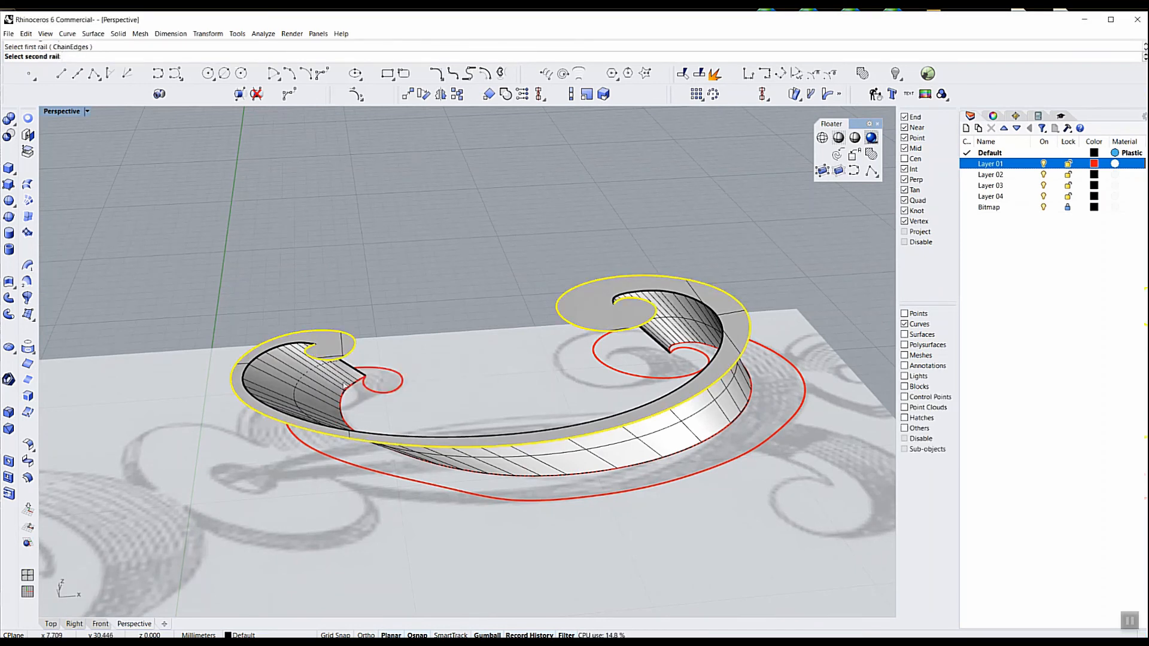
left_click(350, 389)
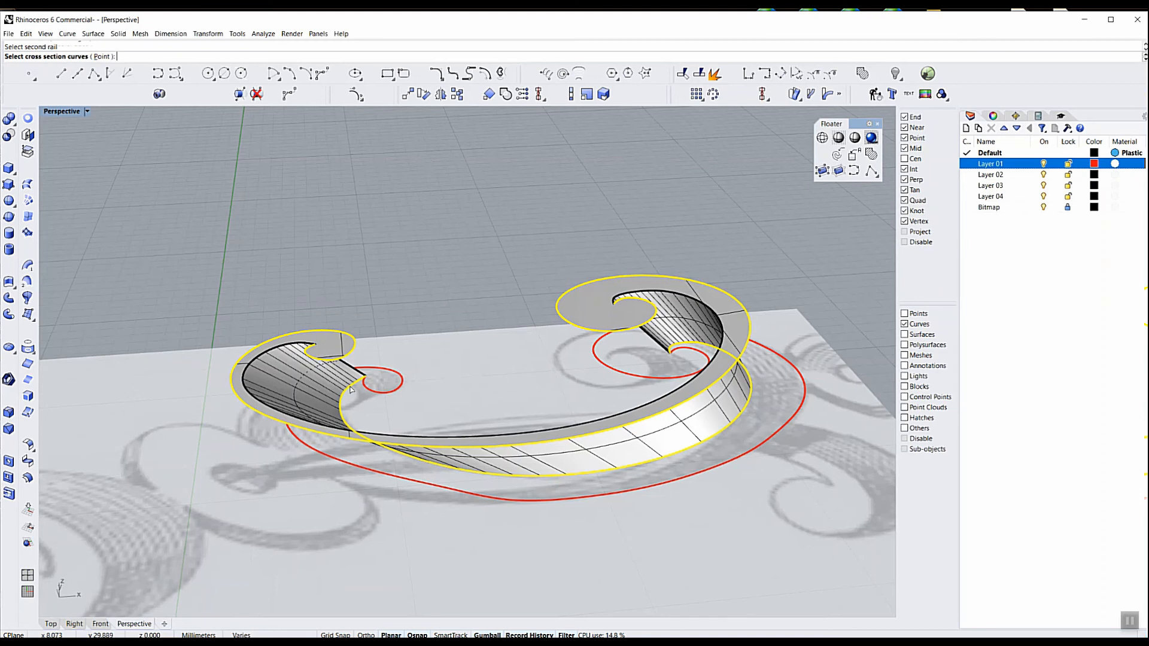
left_click(361, 373)
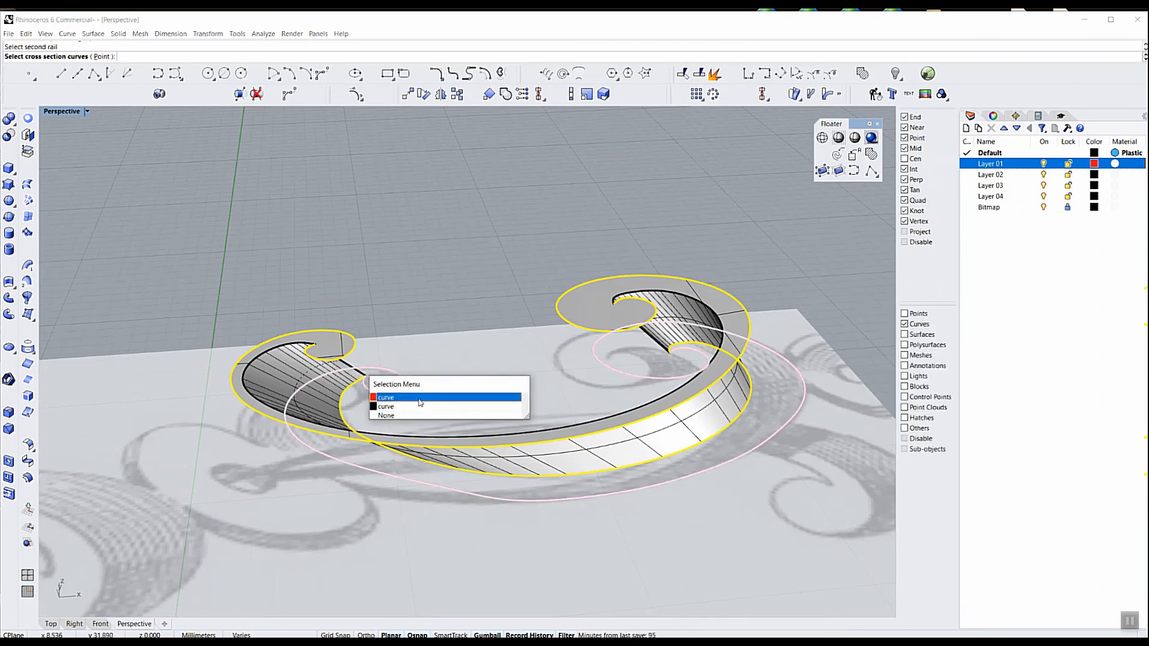
left_click(419, 398)
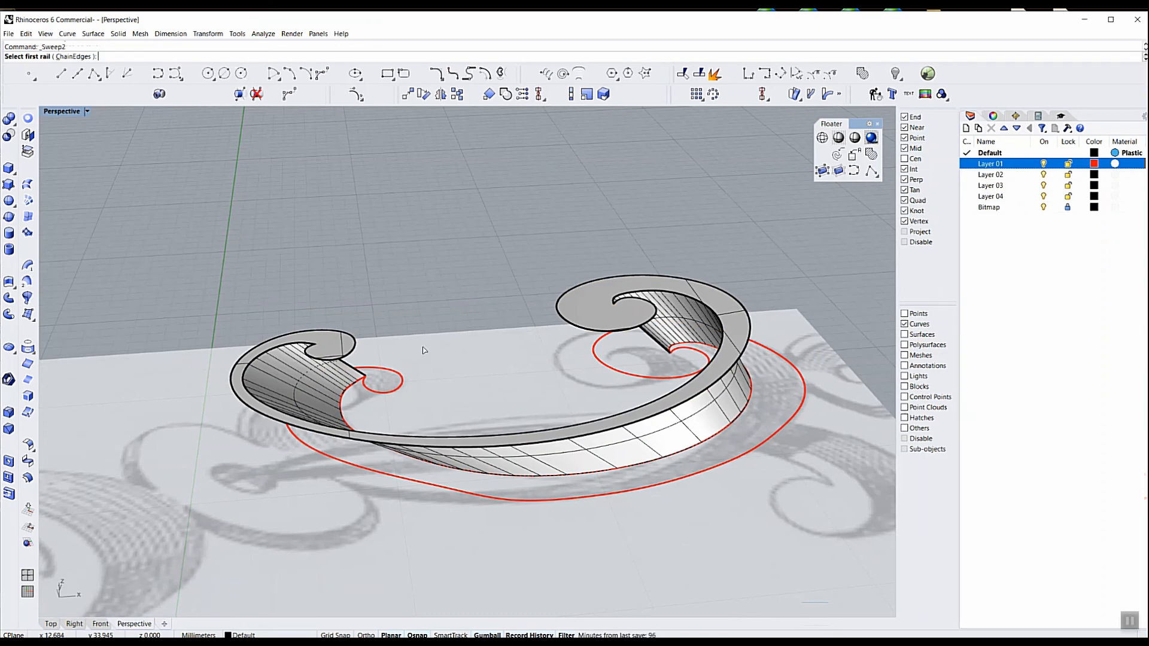
Sweep the outer side surface between the front face's outer edge curve and the outer red curve, using both connecting lines as cross sections
left_click(363, 359)
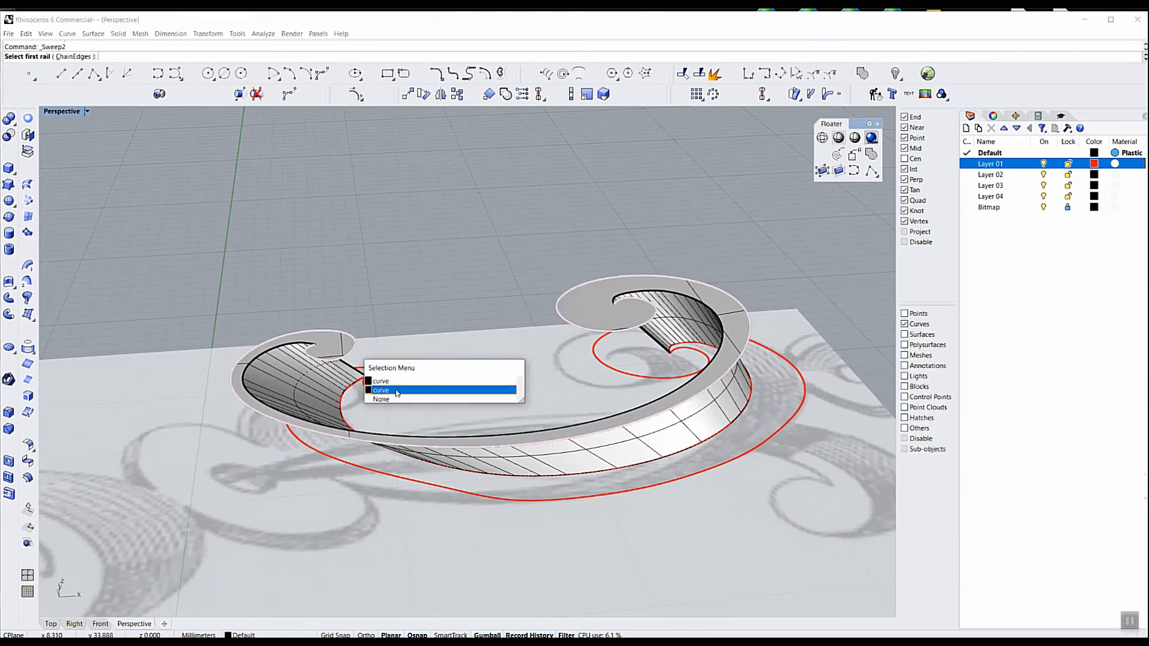
left_click(394, 383)
left_click(395, 392)
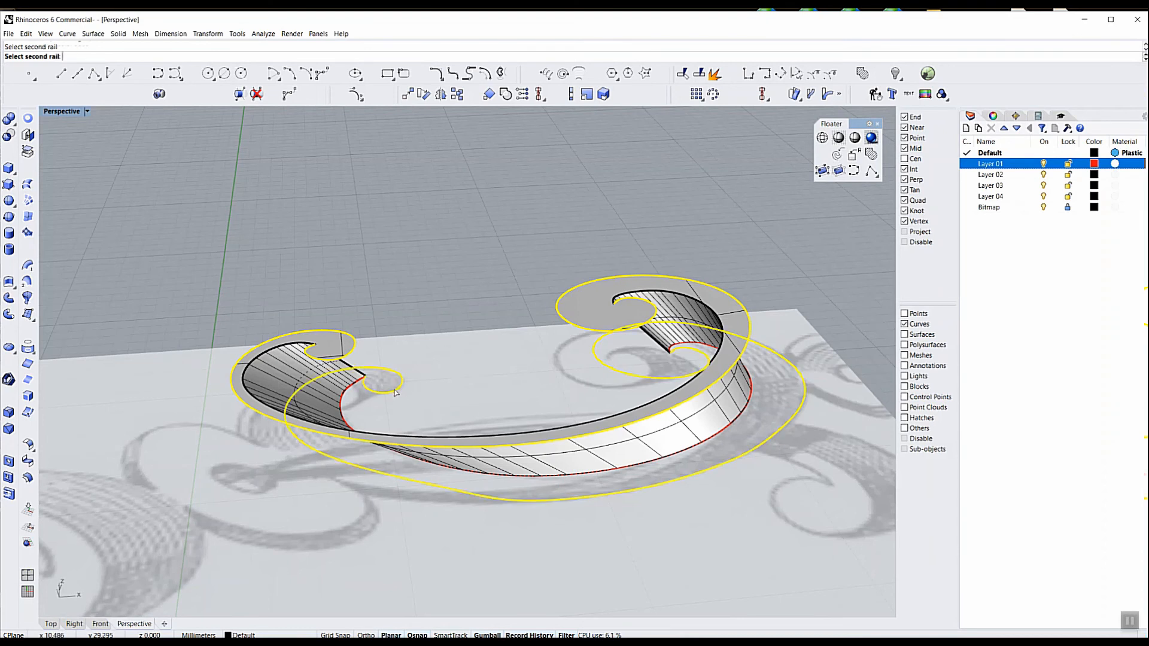
left_click(364, 376)
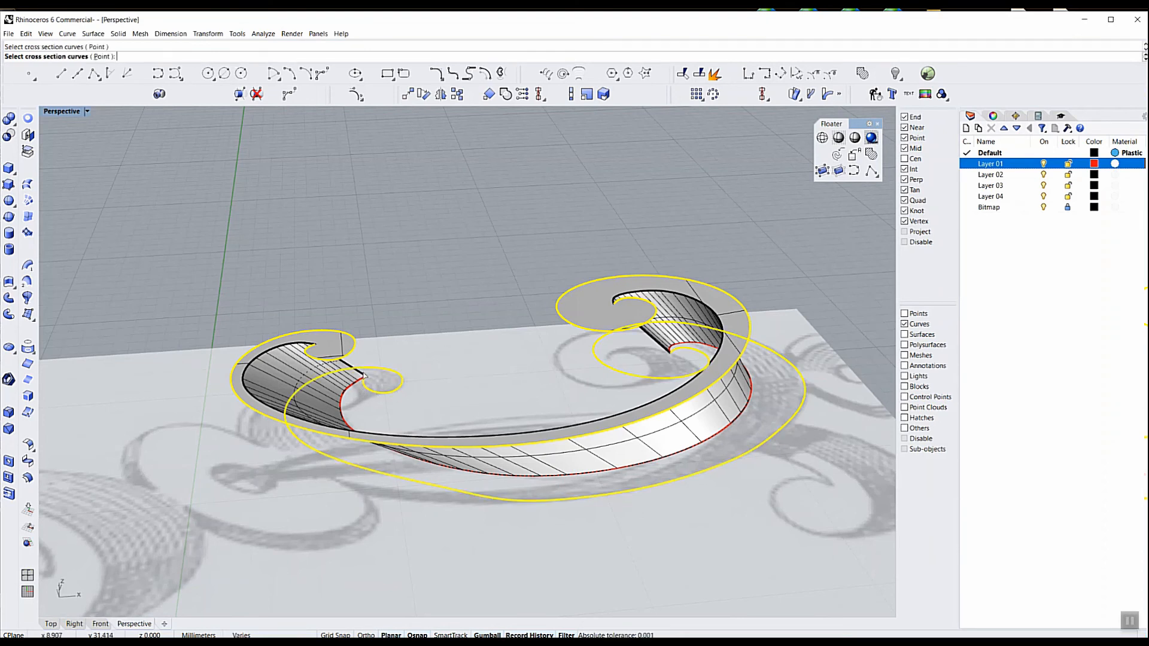
left_click(657, 344)
right_click(511, 354)
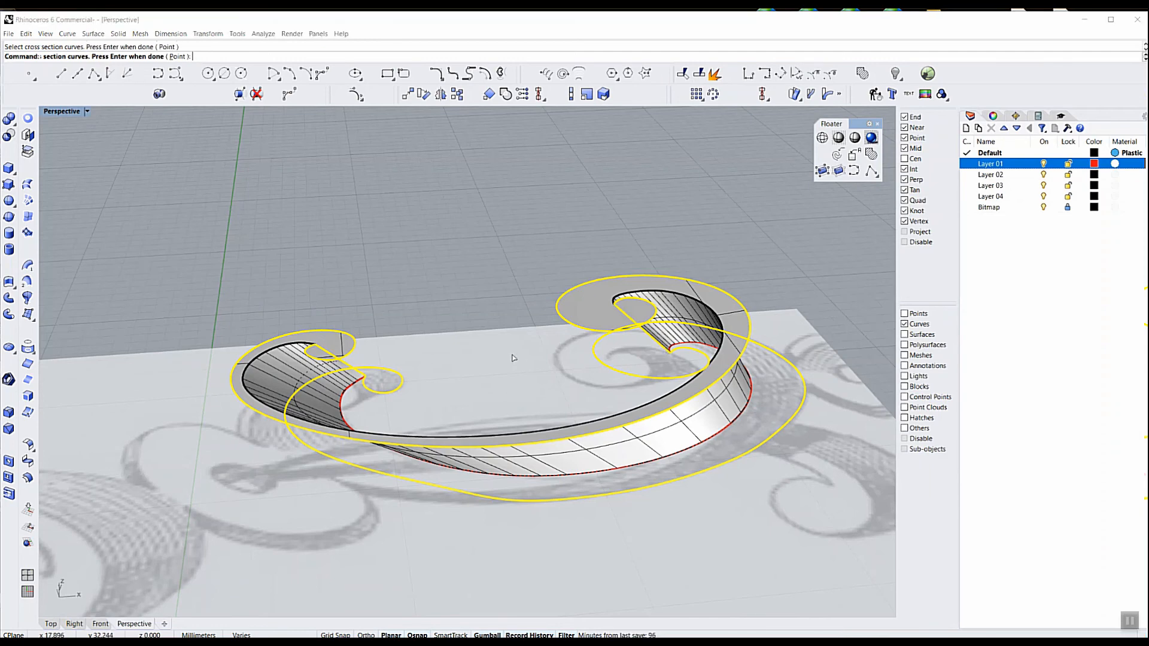
left_click(801, 430)
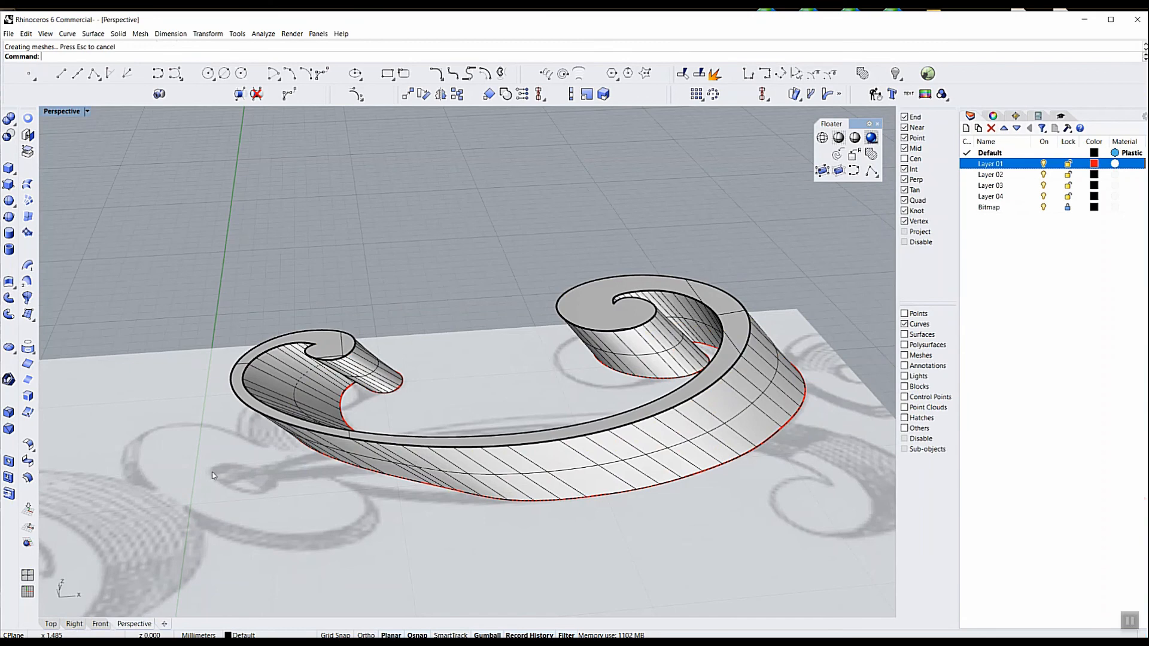
Examine the swept scroll ribbon against the sketch in the Top view and in perspective
left_click(50, 623)
scroll(481, 417, "down", 2)
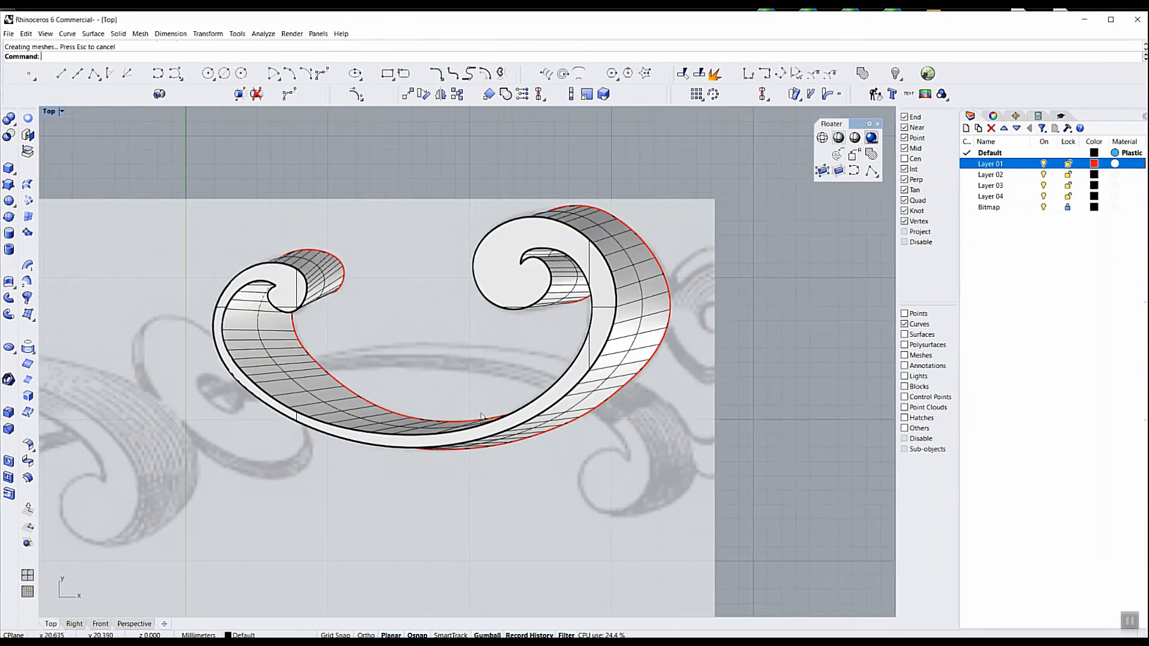
scroll(480, 417, "down", 1)
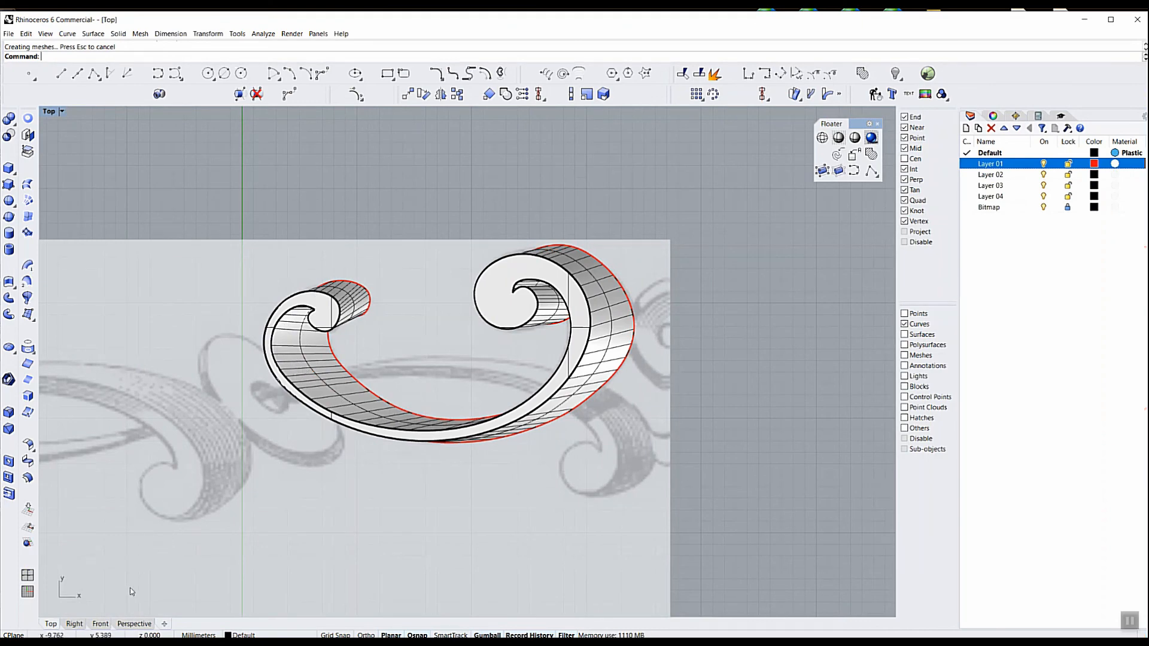
left_click(129, 625)
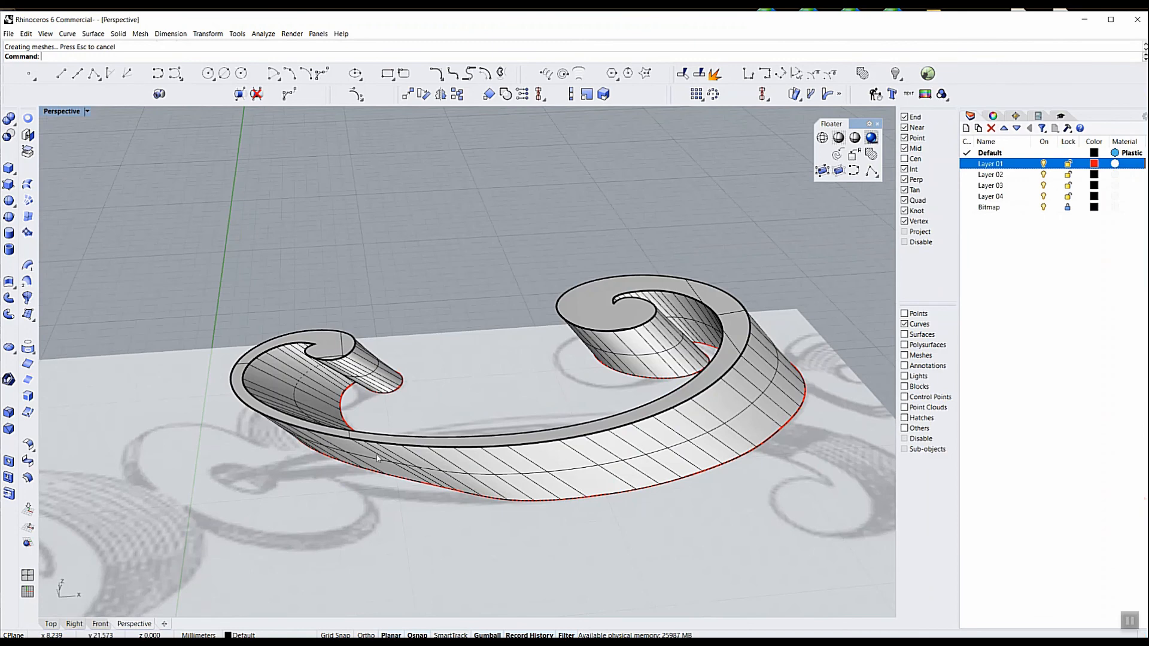
right_click_drag(466, 362, 436, 353)
scroll(435, 349, "down", 4)
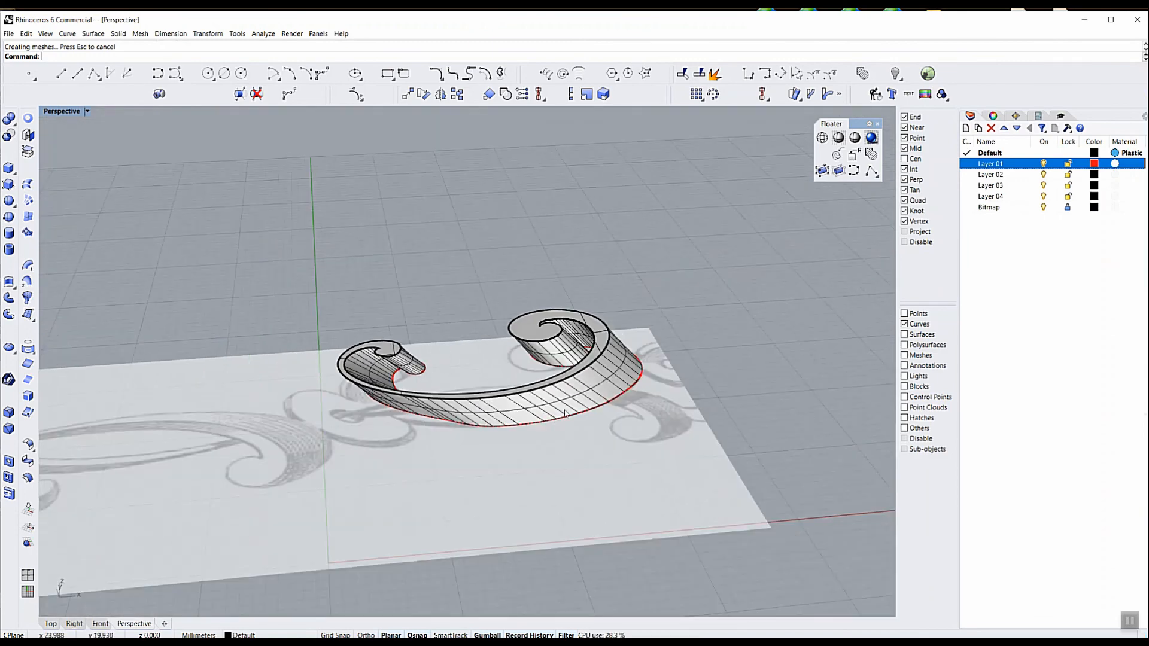
scroll(563, 407, "up", 2)
scroll(563, 409, "up", 2)
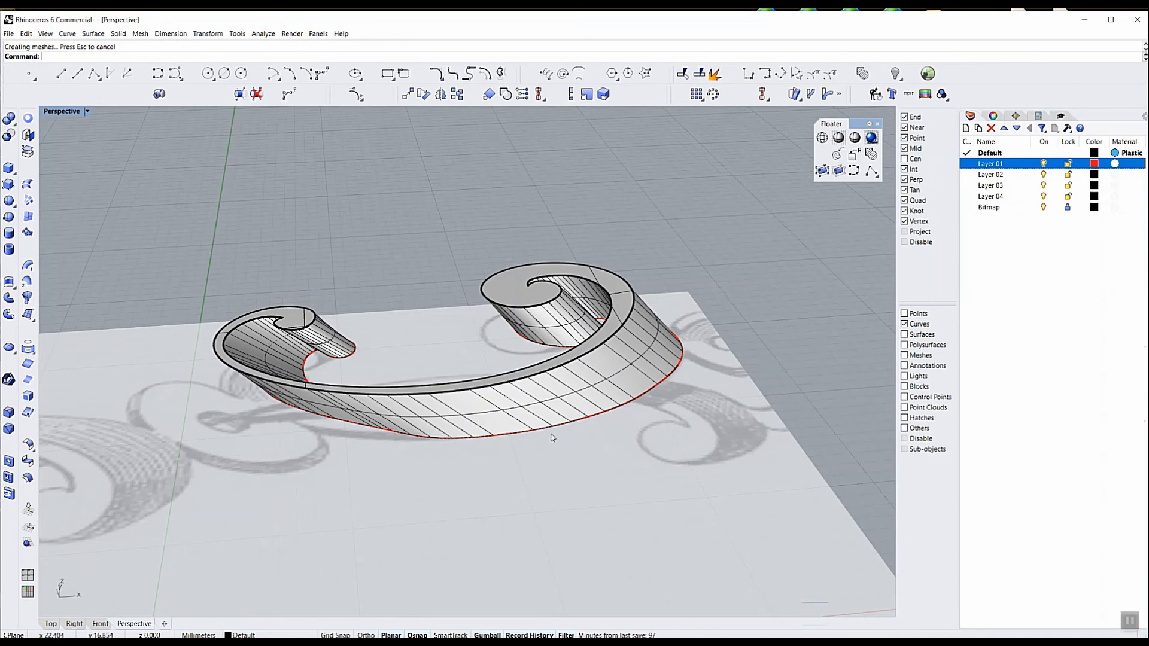
Allow all object types to be selected again and join the front face with the outer and inner side surfaces
right_click(912, 326)
left_click(623, 375)
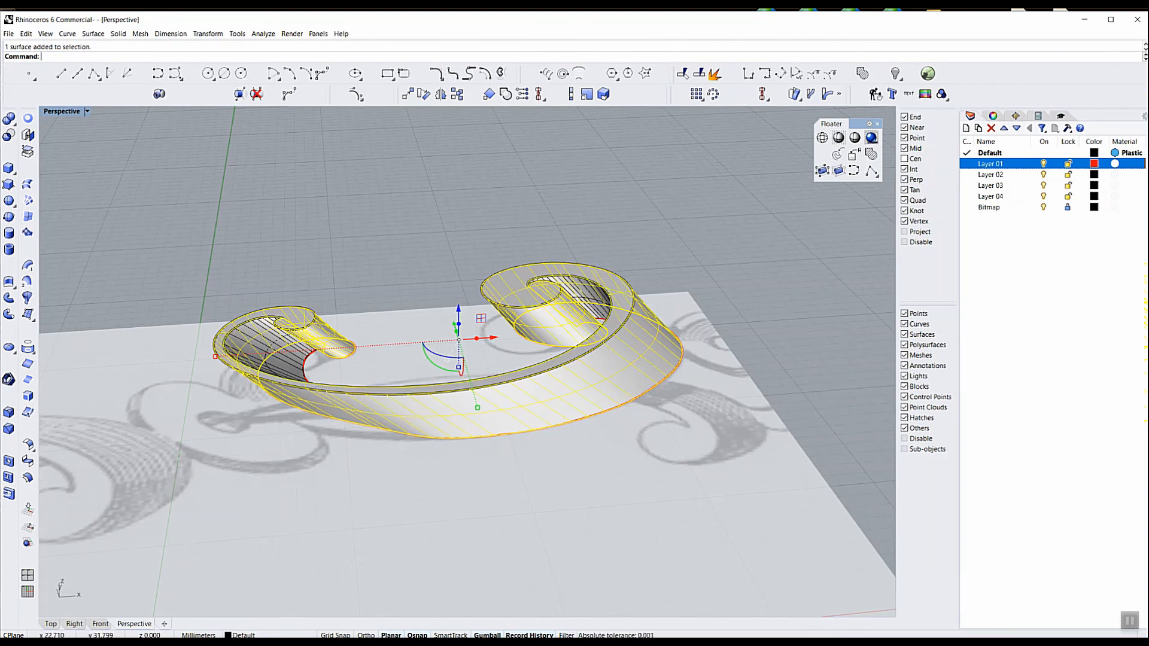
left_click(586, 295, "shift")
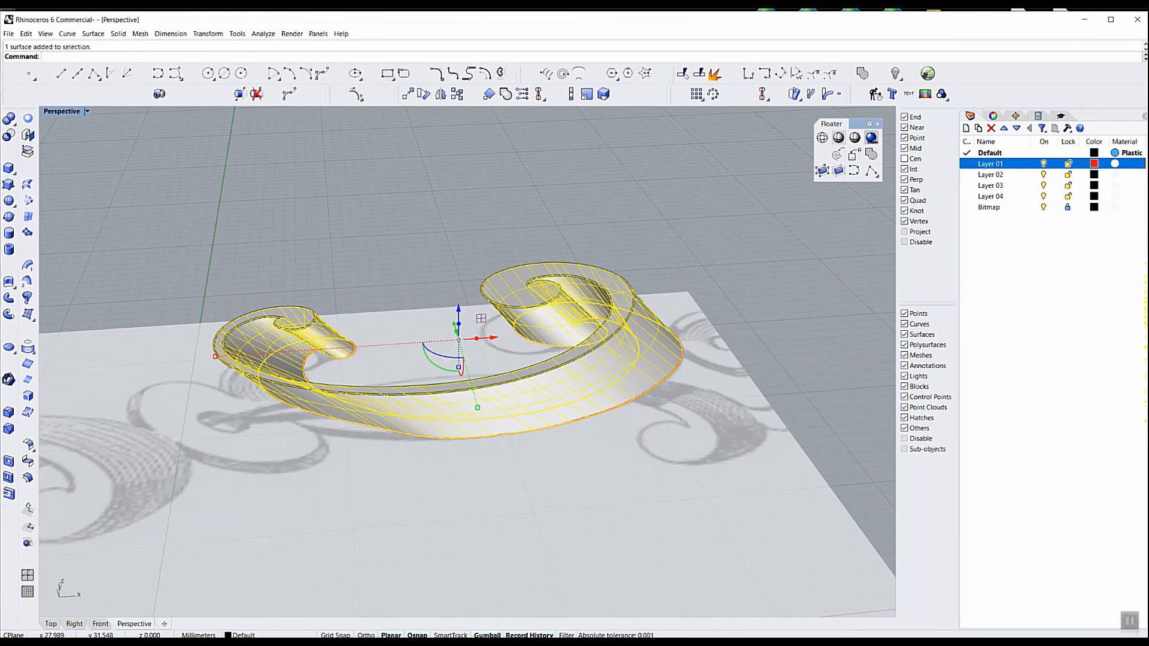
type("Join")
key("Return")
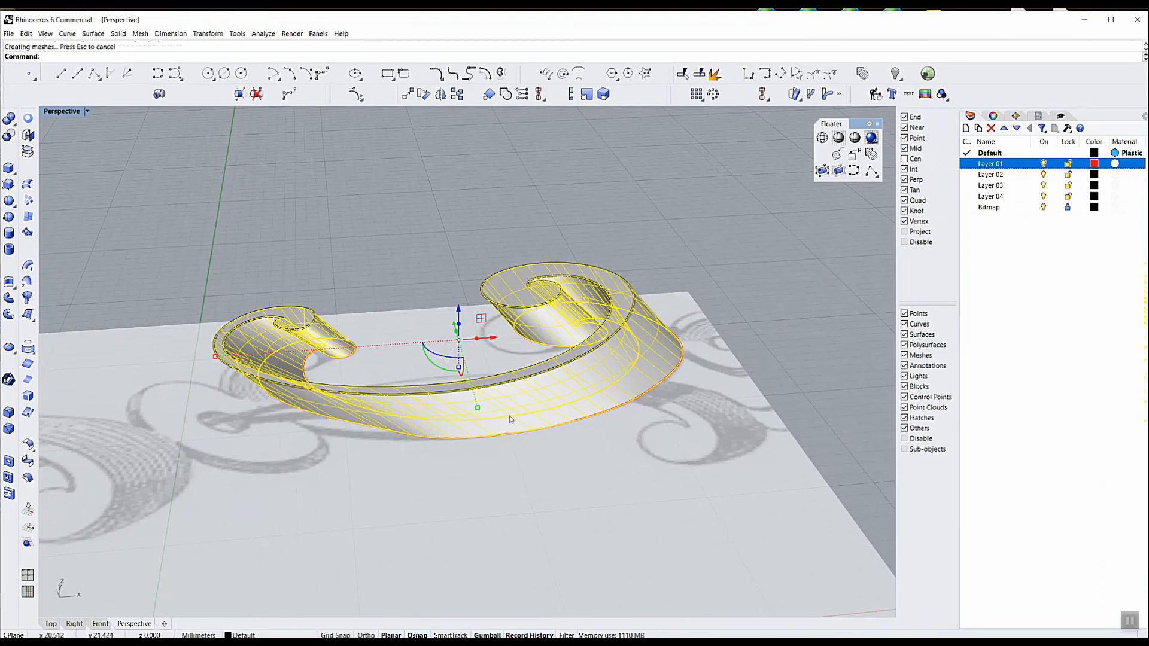
right_click_drag(526, 462, 480, 367)
key("Escape")
scroll(488, 383, "up", 3)
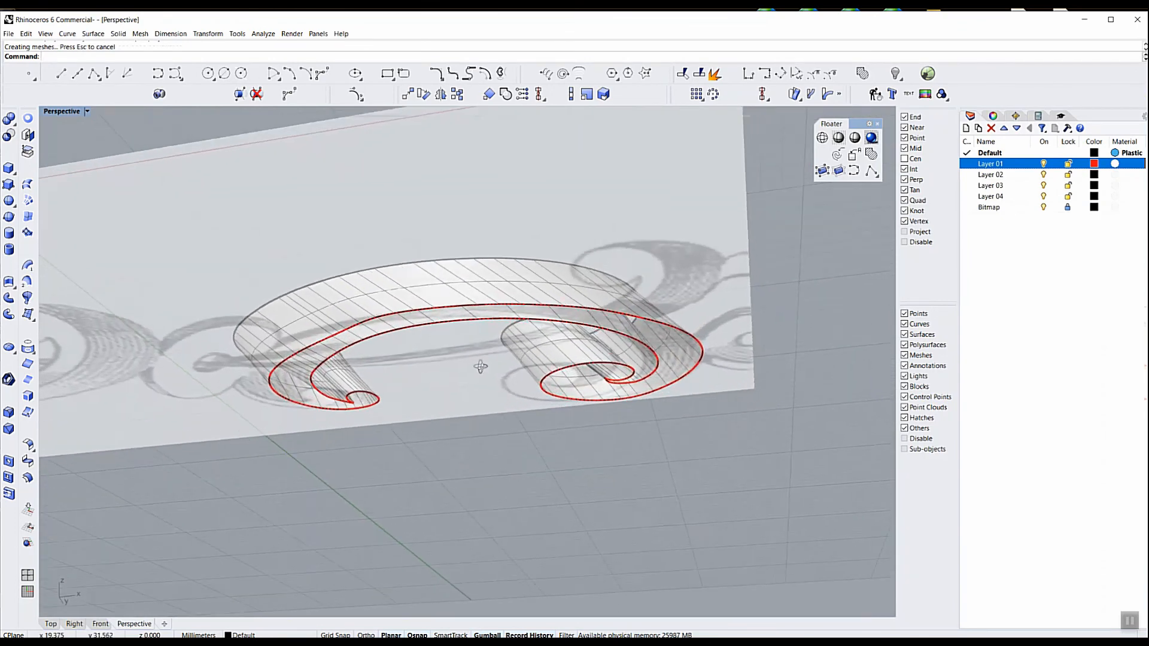
Cap the planar opening at the back of the joined scroll ribbon and check its object type in the properties
right_click_drag(461, 339, 493, 412)
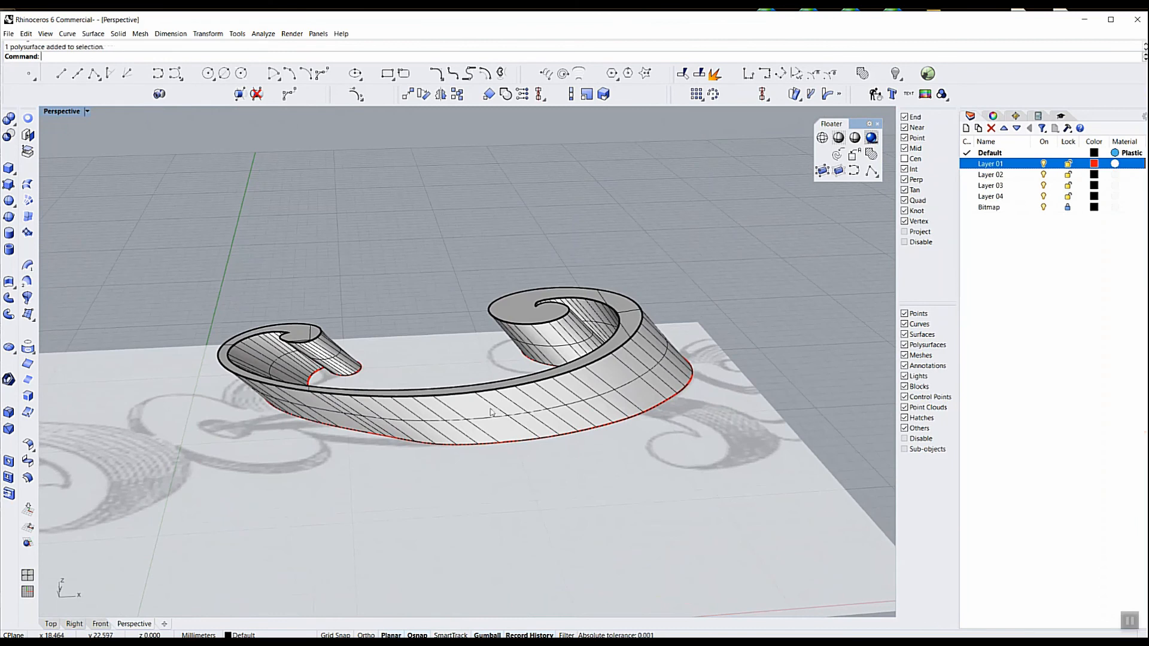
left_click(492, 413)
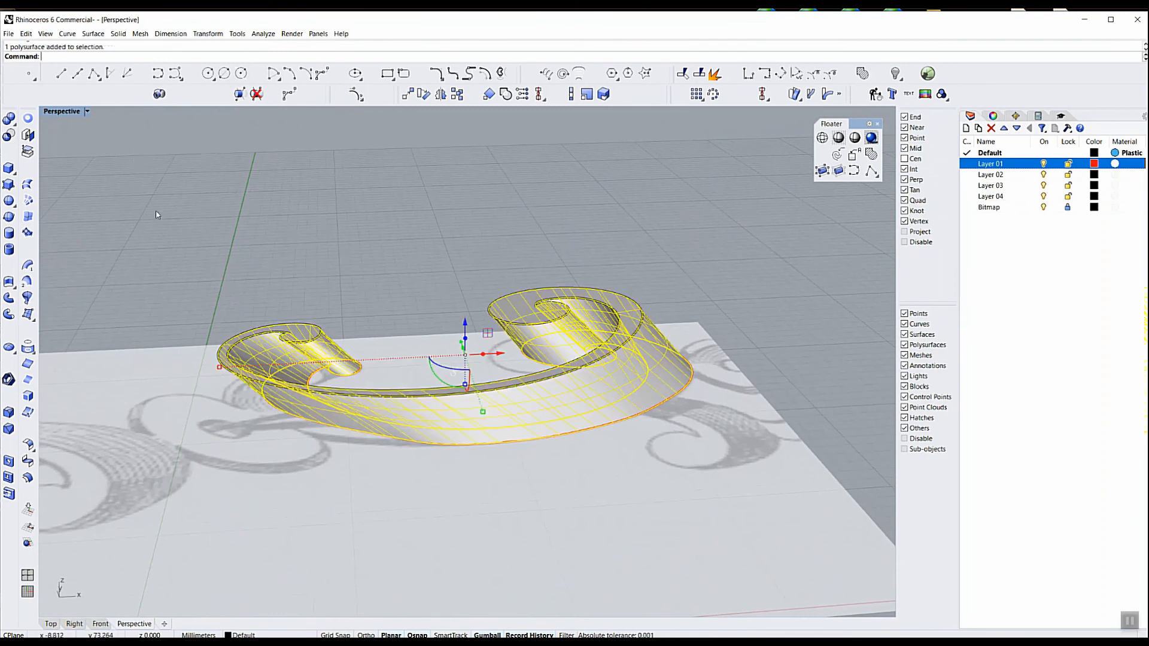
left_click(29, 135)
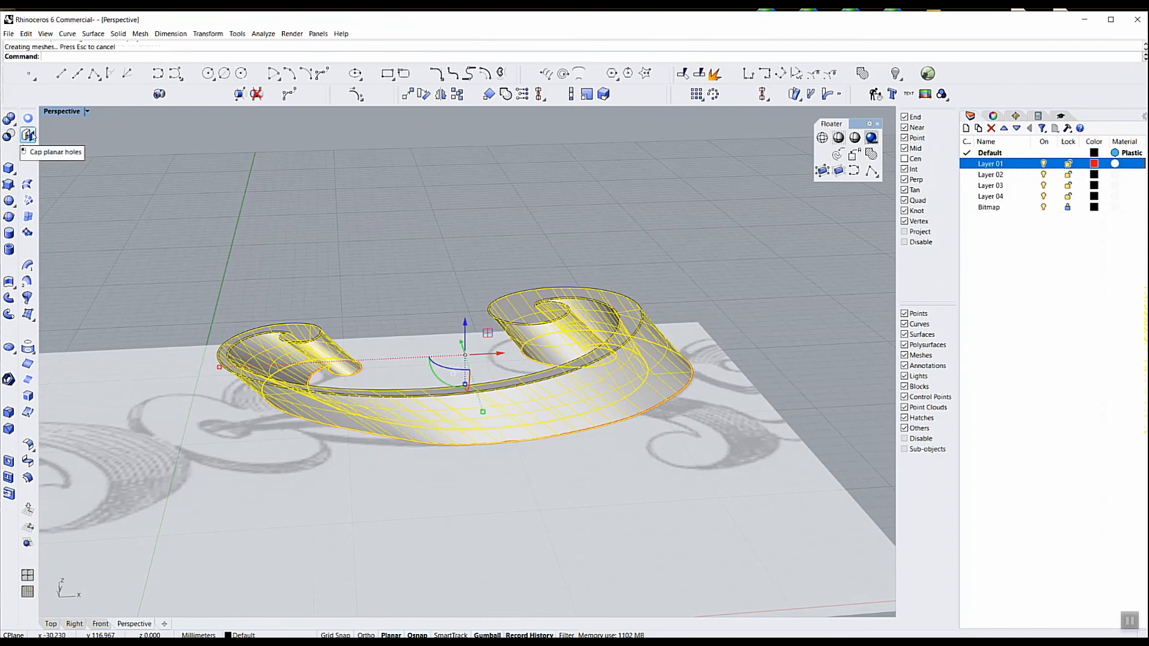
left_click(563, 259)
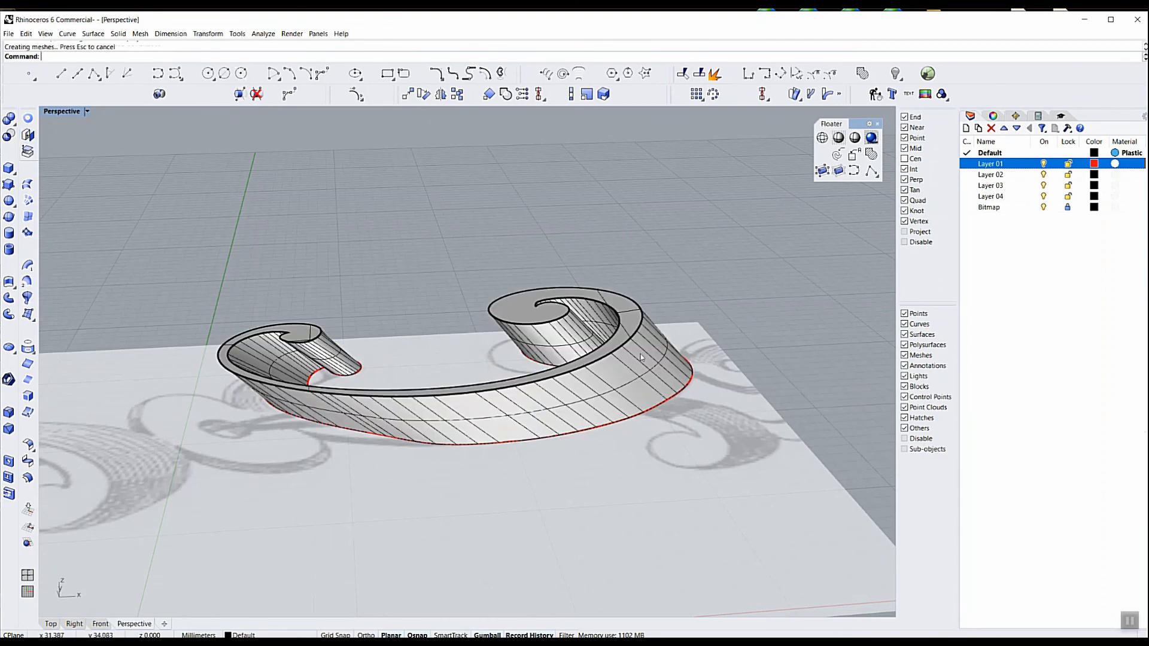
left_click(641, 359)
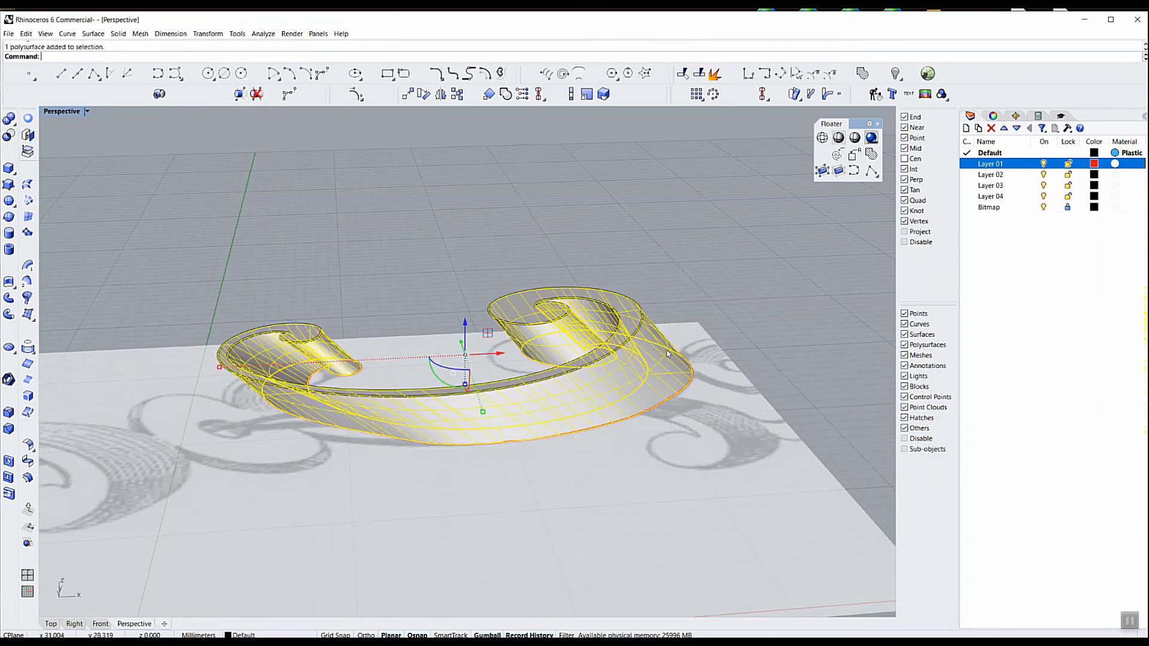
left_click(992, 116)
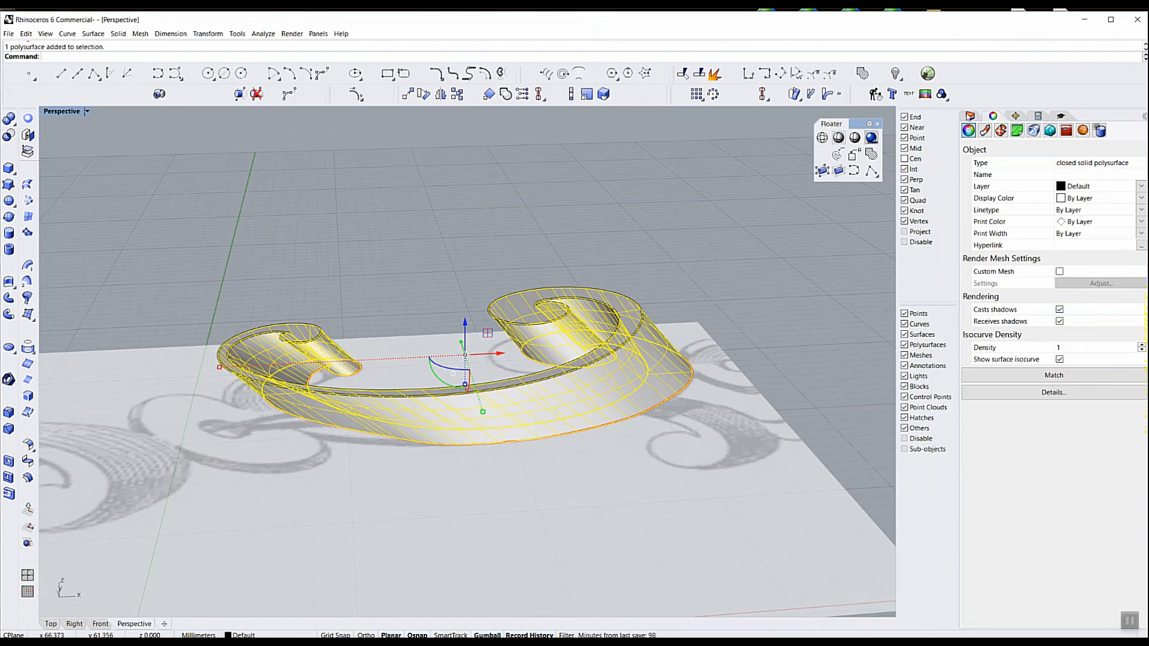
left_click(970, 116)
left_click(640, 210)
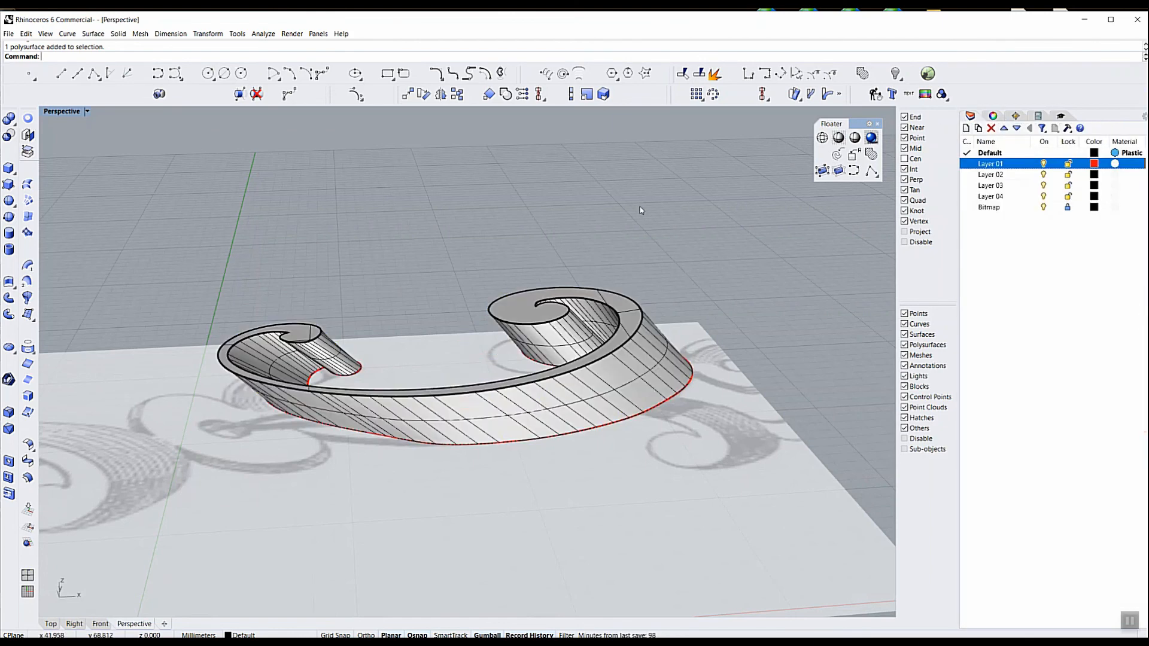
Turn off the Bitmap layer and Layer 02 so only the scroll ribbon shows in the Top view
right_click_drag(640, 210, 558, 361)
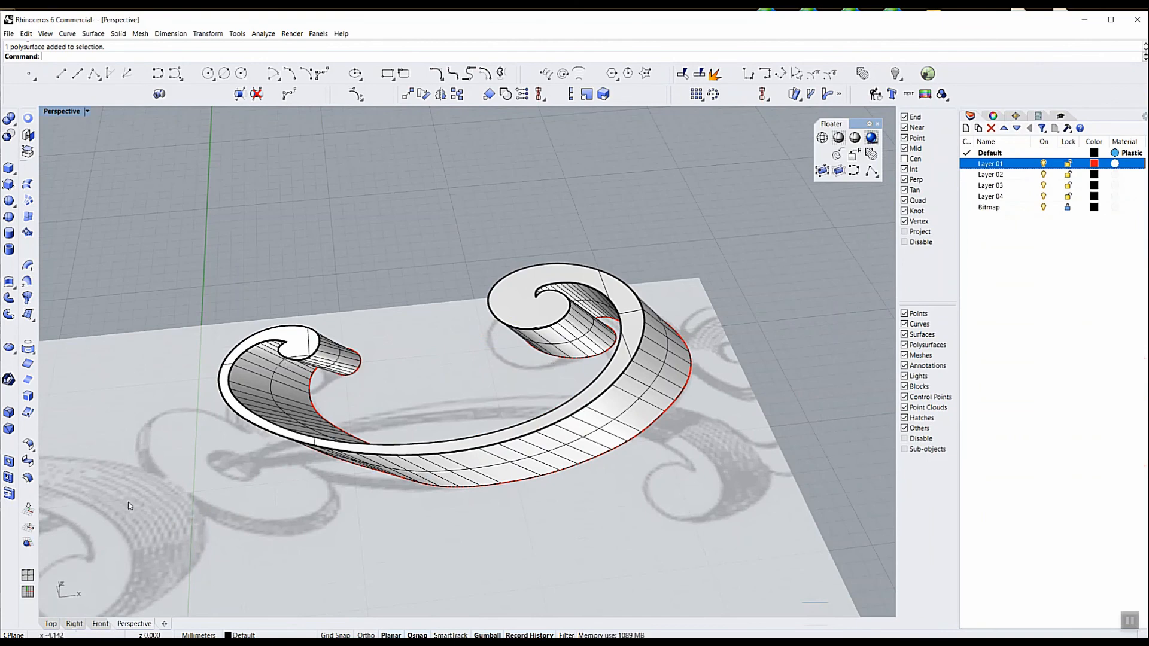
left_click(51, 624)
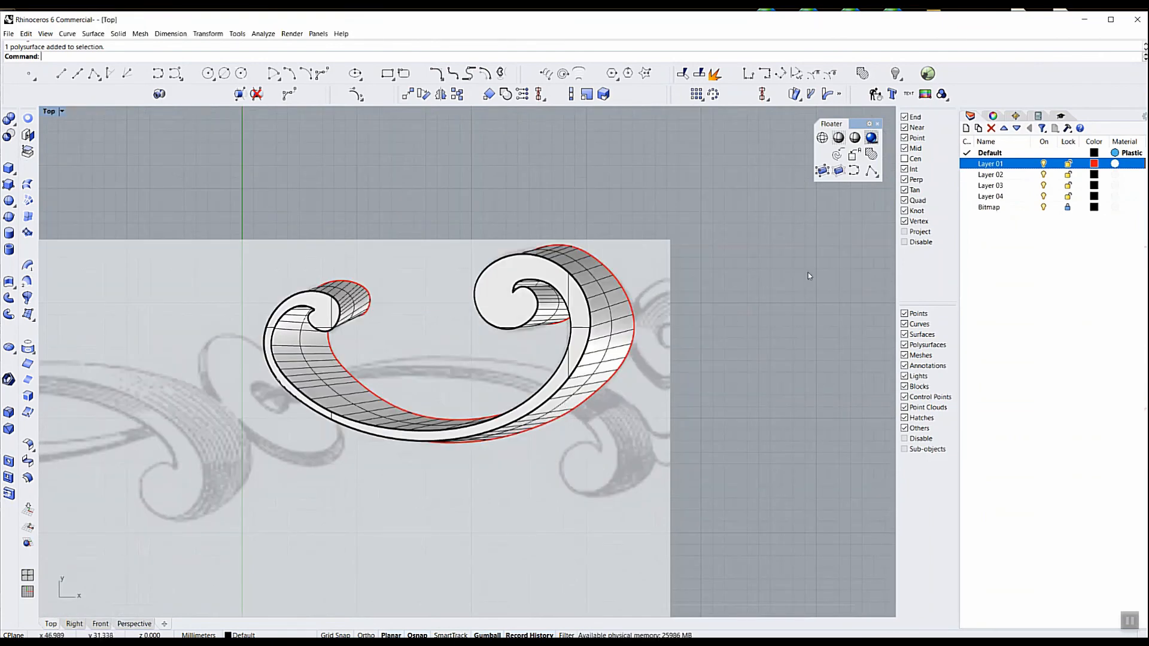
left_click(1043, 207)
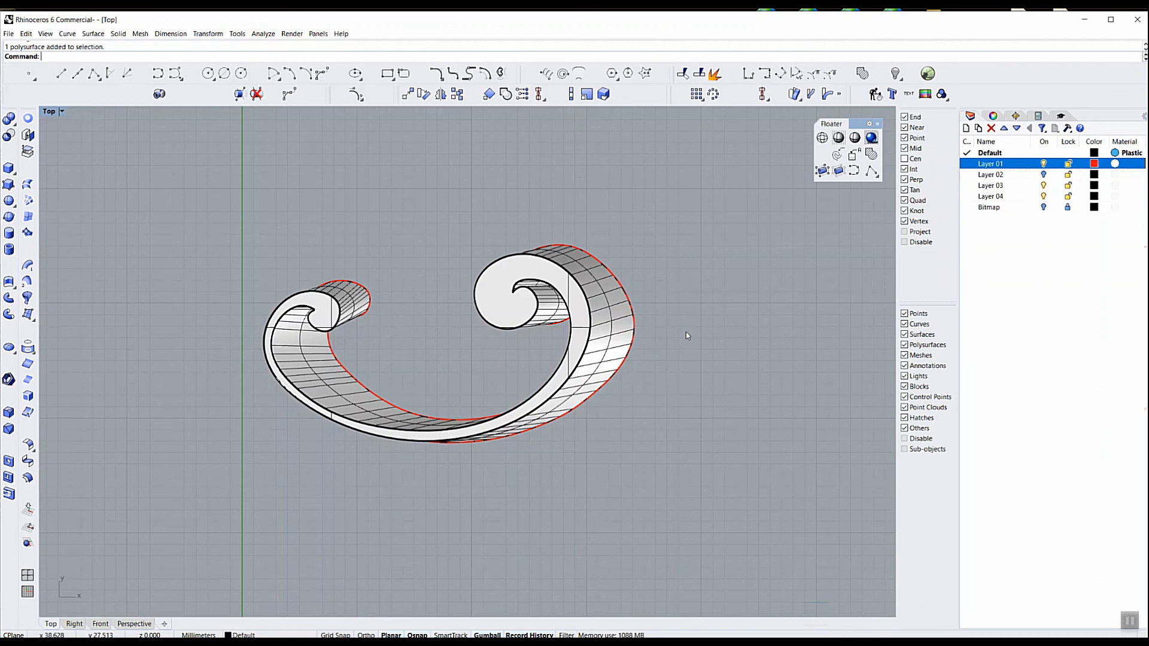
Rename Layer 01 as C Shape and add a sublayer named Const under it
left_click(989, 165)
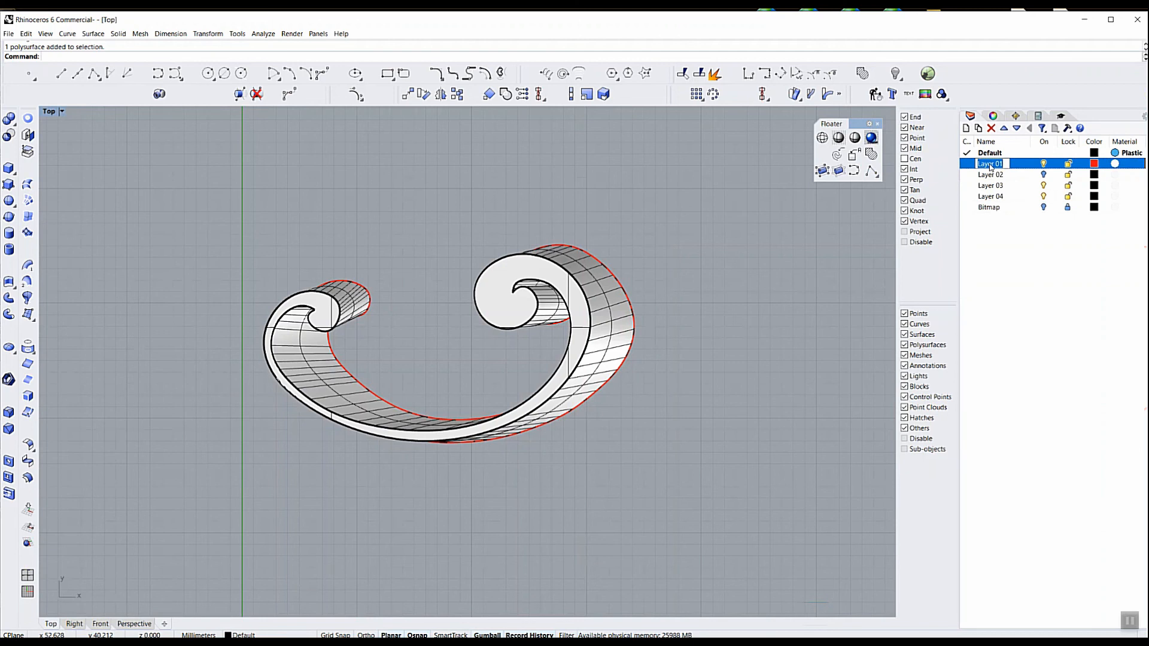
type("Cs")
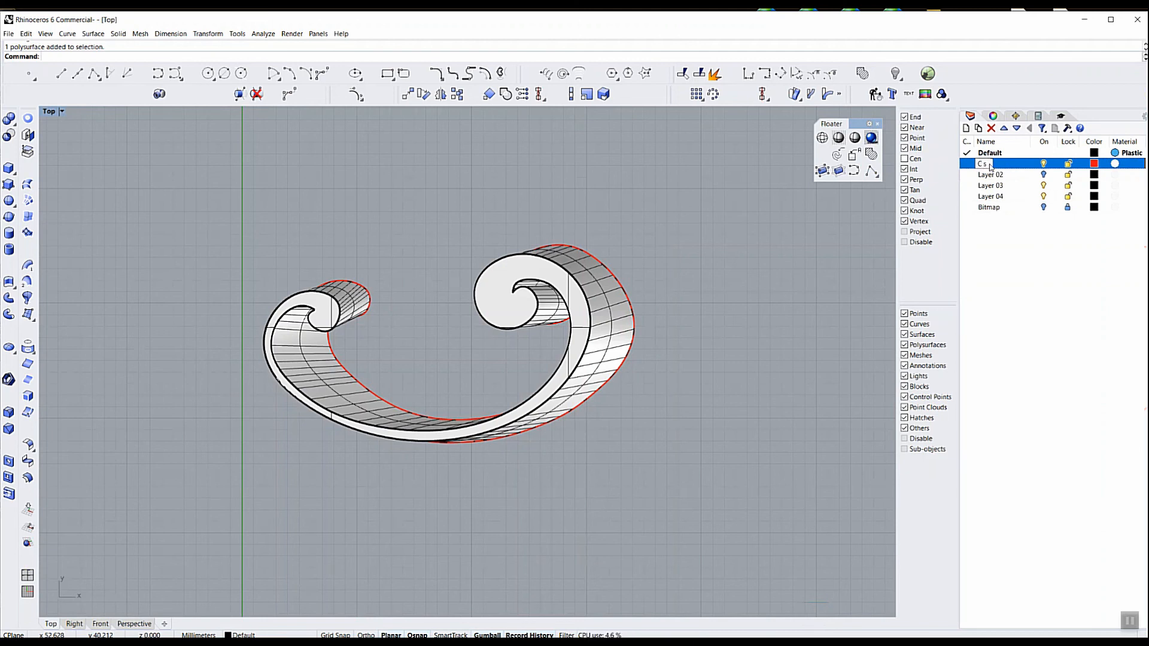
type("Shape")
key("Return")
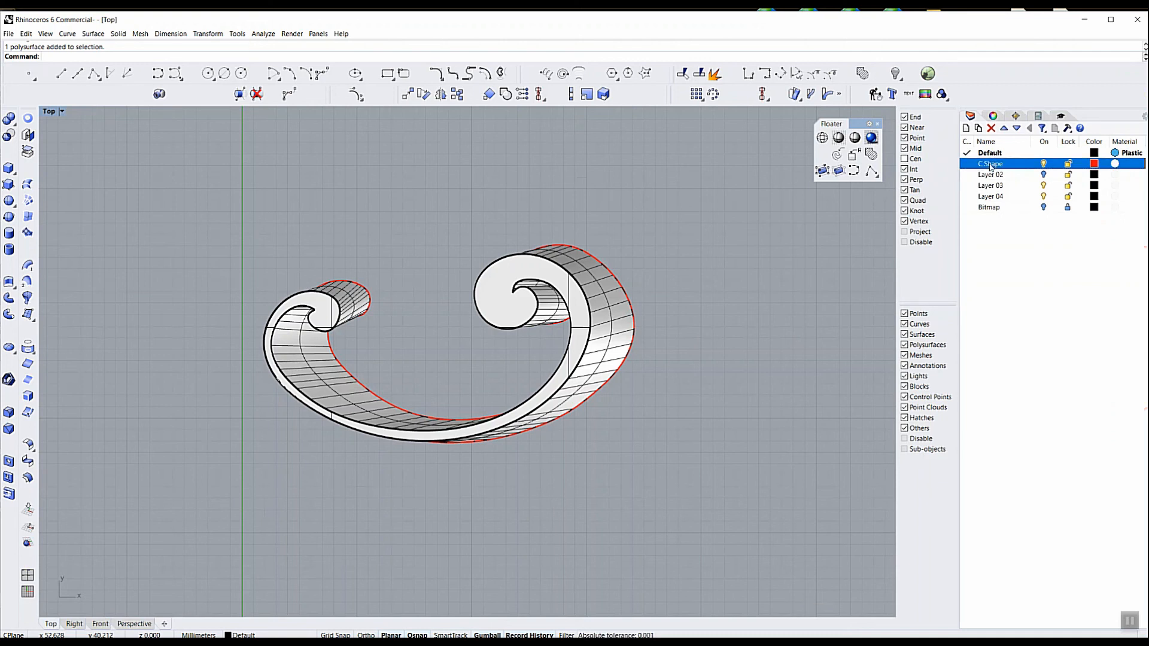
left_click(979, 129)
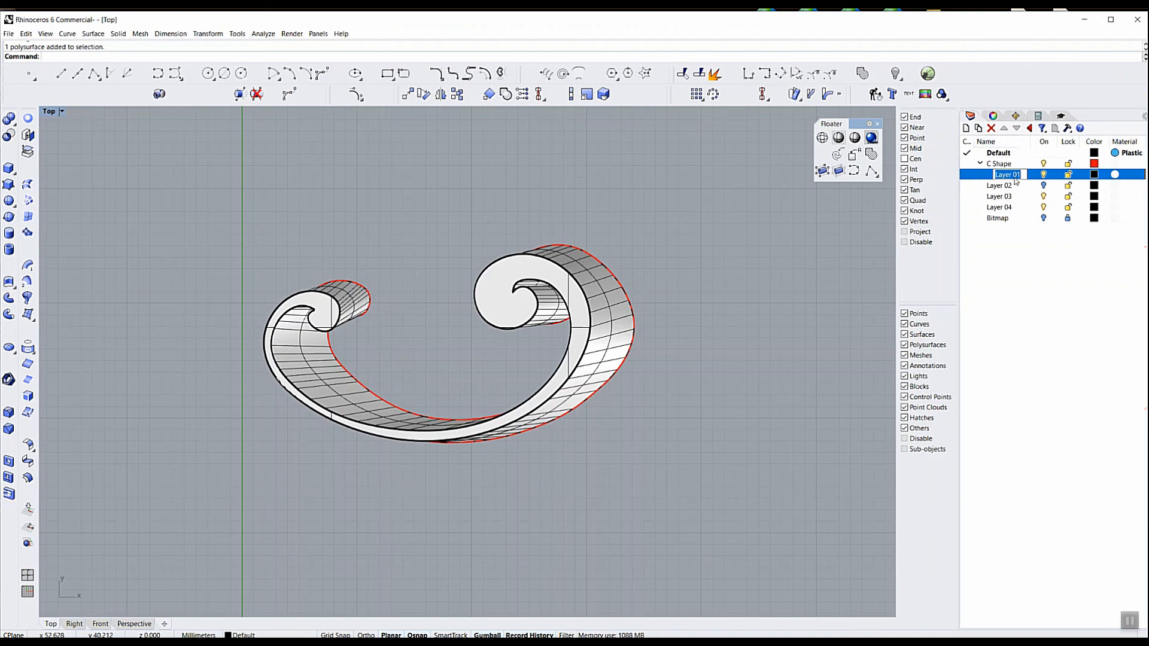
type("Const")
key("Return")
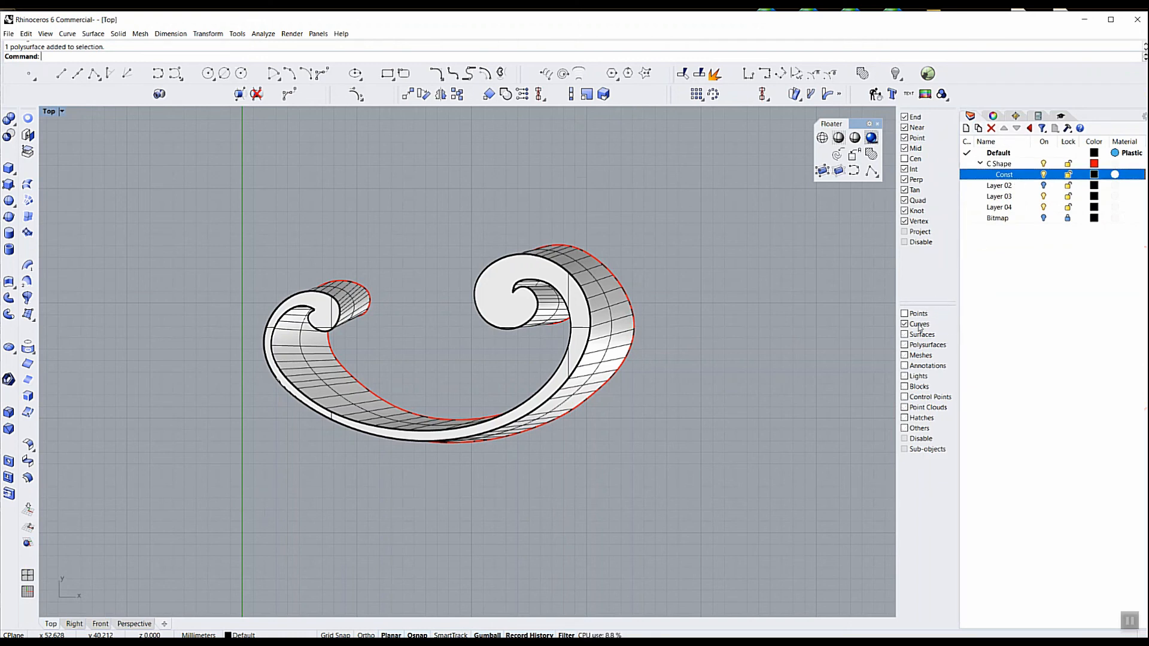
Limit selection to curves, move all the ribbon's construction curves to the Const sublayer and hide that sublayer
left_click_drag(670, 212, 249, 454)
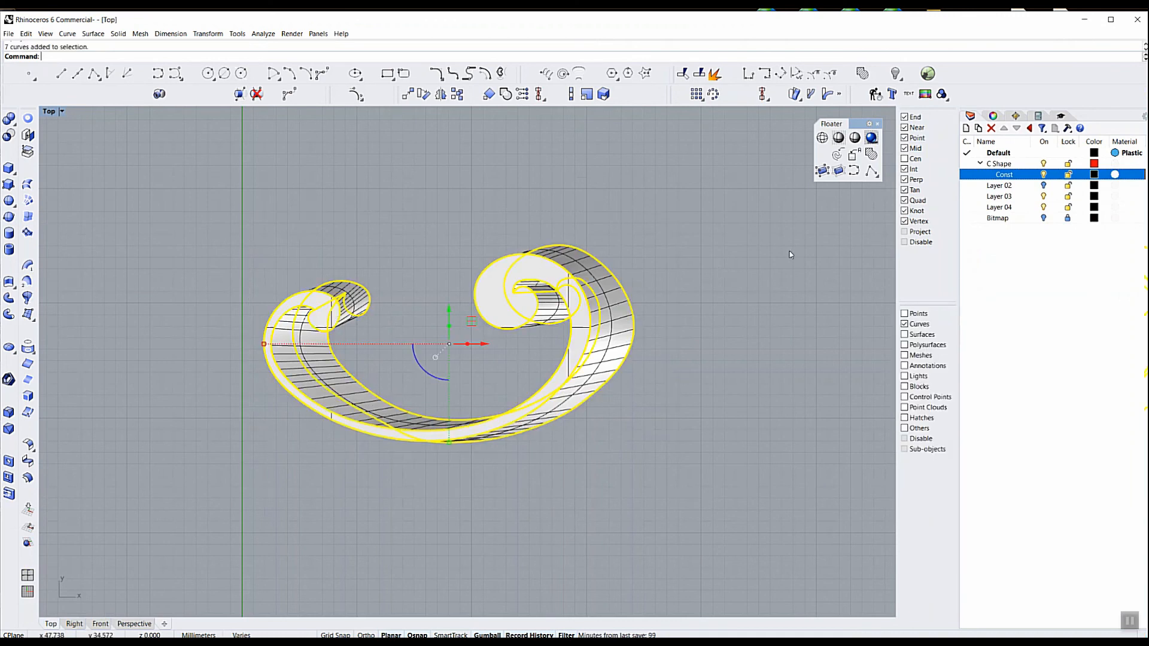
right_click(1010, 177)
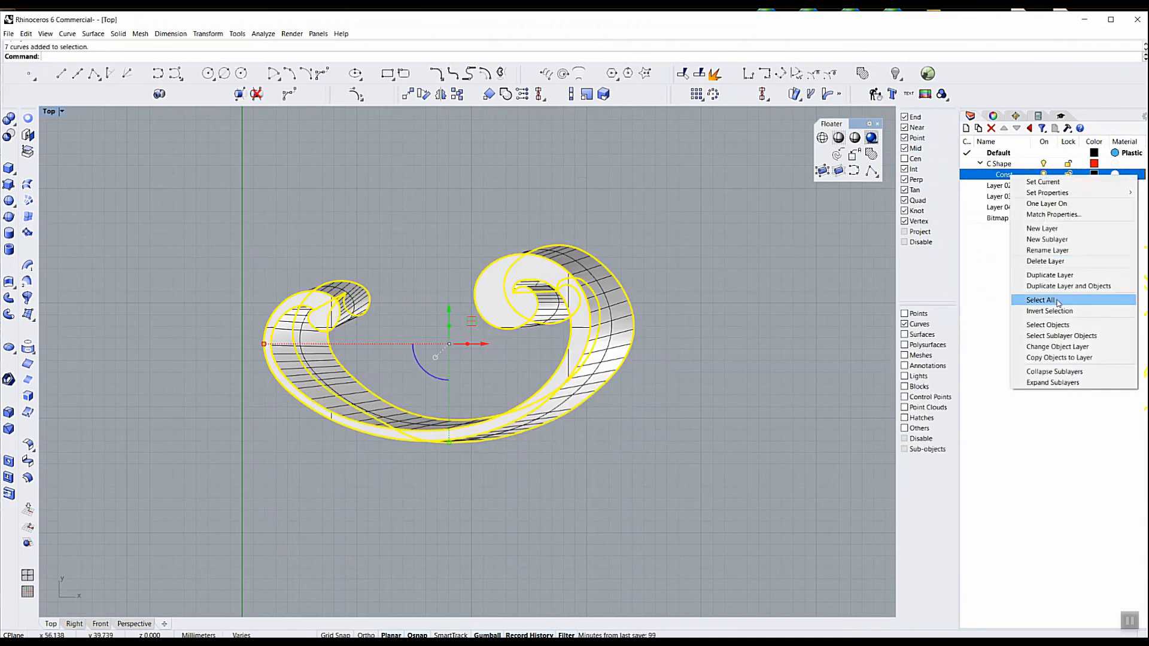
left_click(1054, 347)
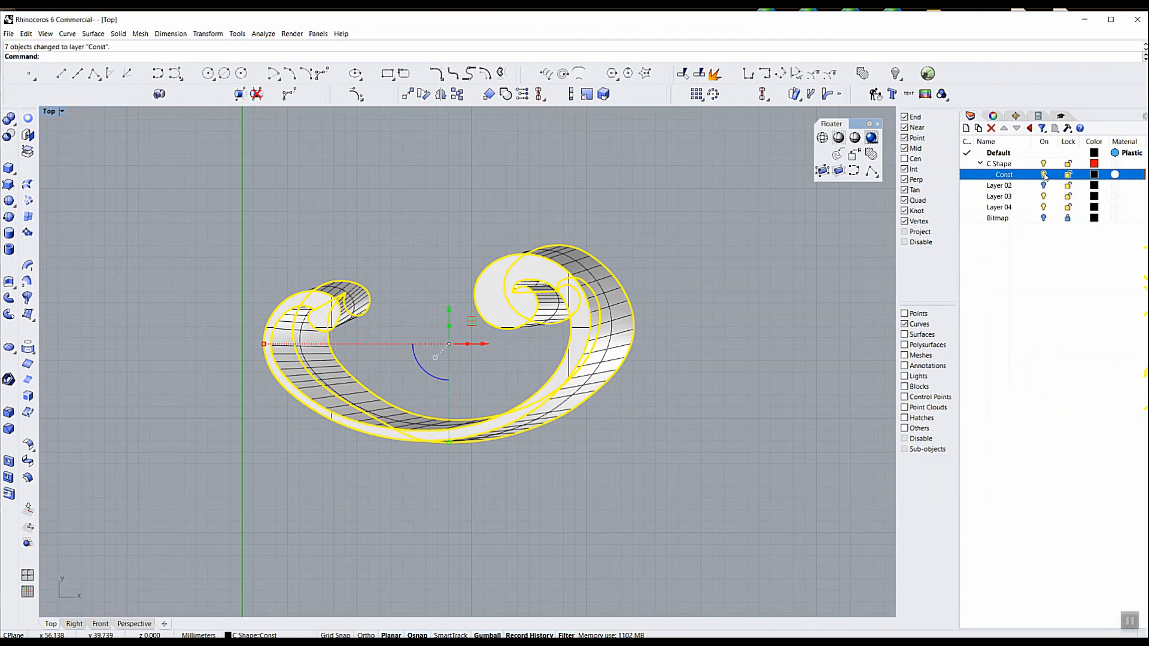
key("Escape")
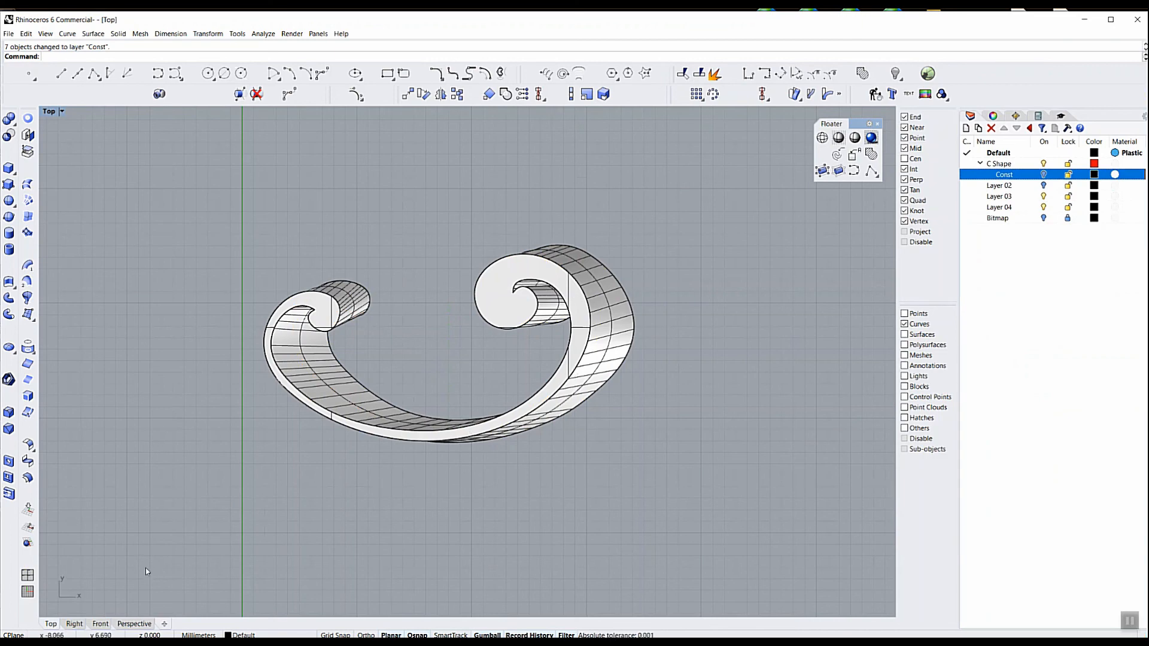
left_click(135, 624)
mouse_move(385, 539)
right_mouse_down()
mouse_move(367, 495)
mouse_move(399, 540)
right_mouse_up()
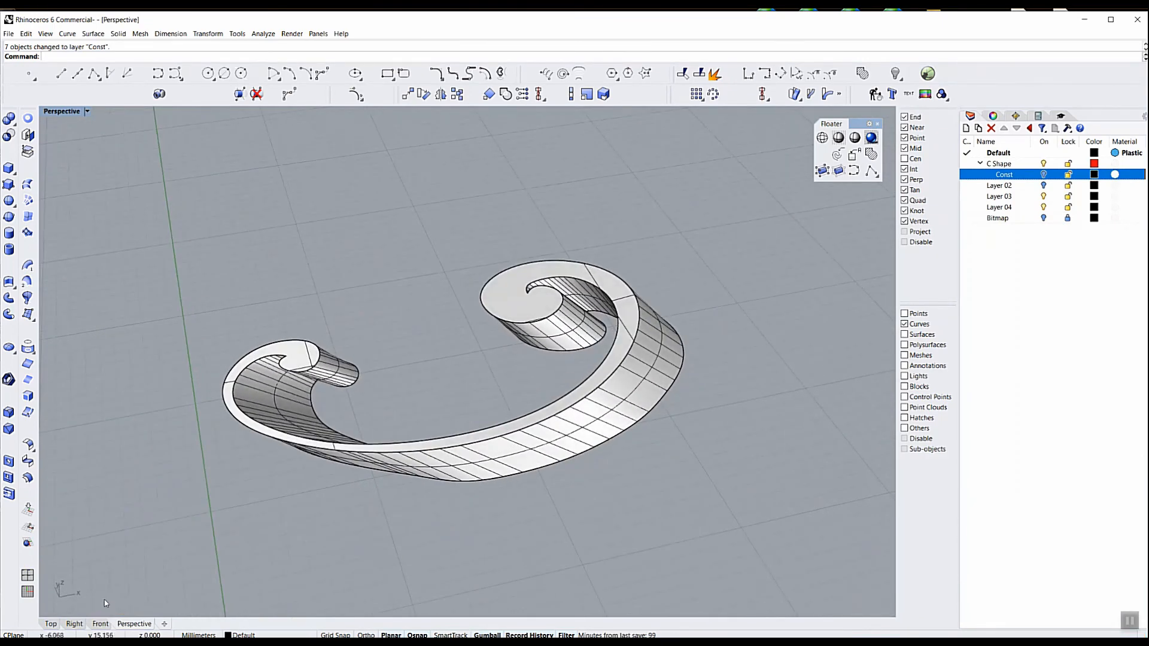
Allow all object types to be selected again and move the solid scroll ribbon to the C Shape layer
left_click(51, 624)
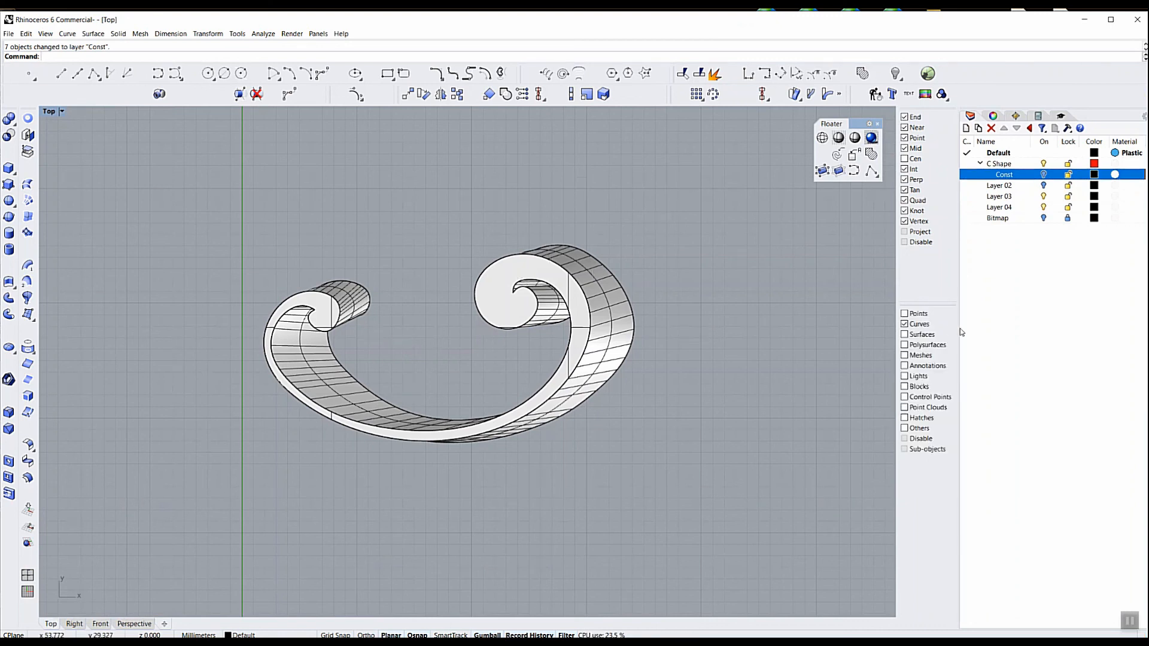
left_click(526, 272)
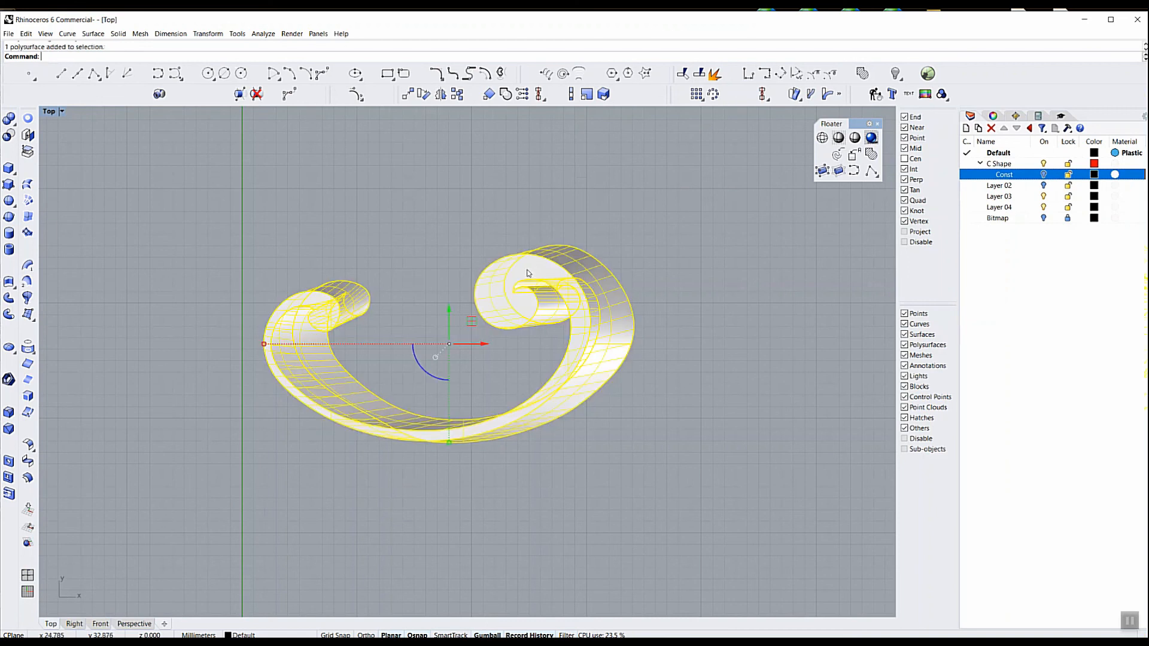
right_click(1007, 165)
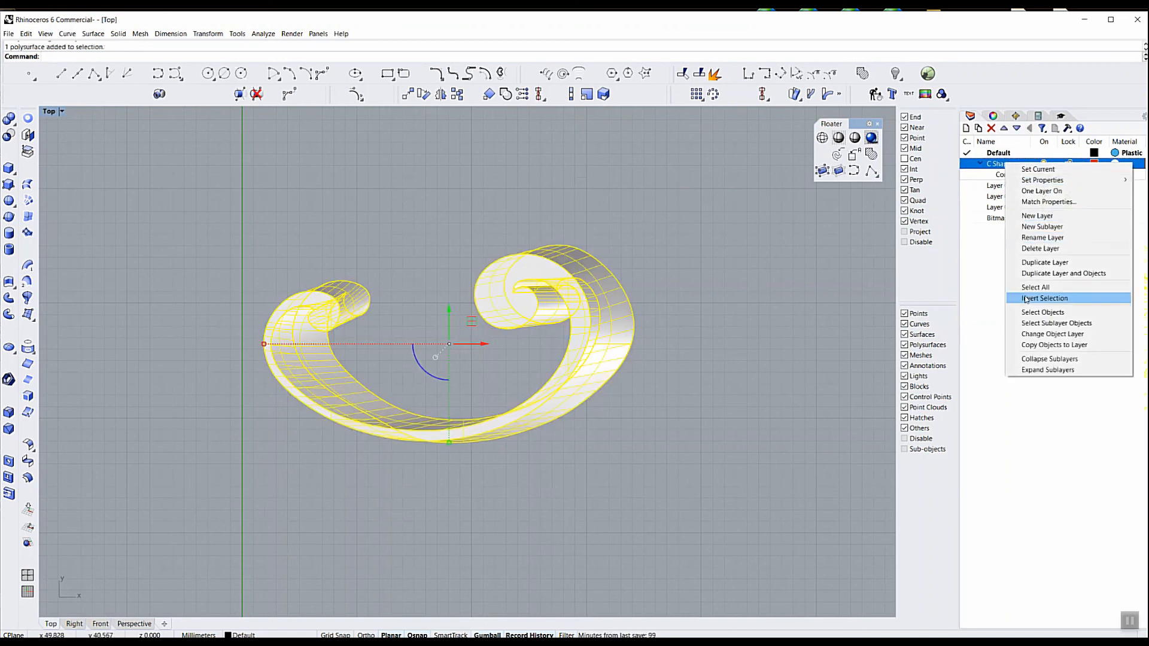
left_click(1033, 333)
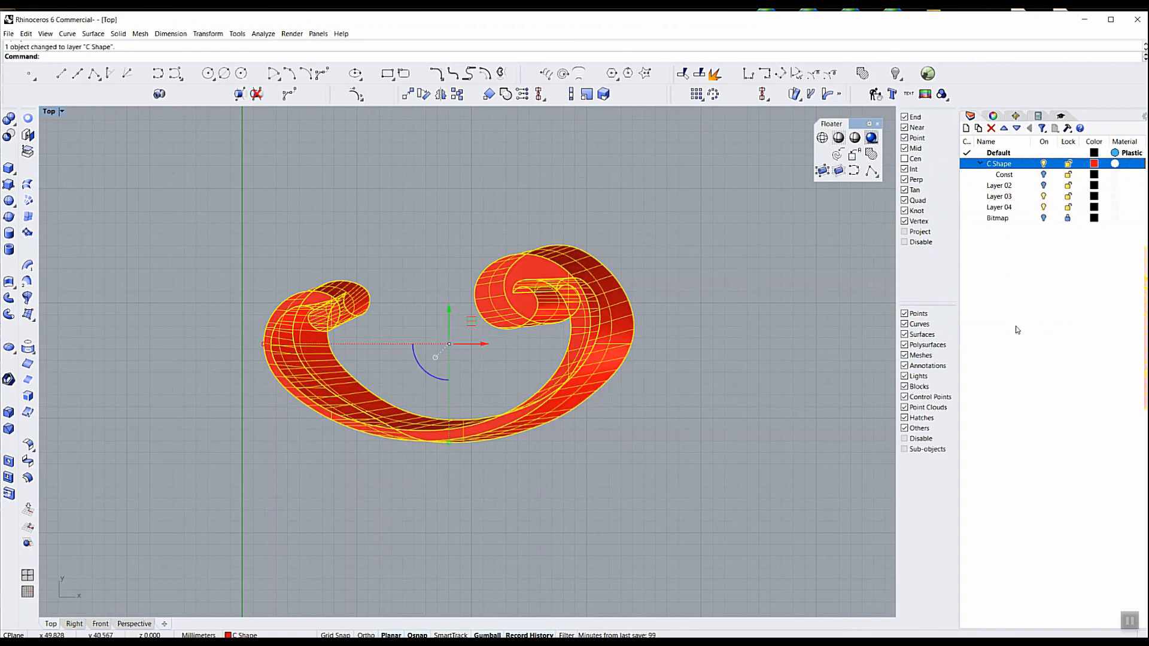
left_click(768, 280)
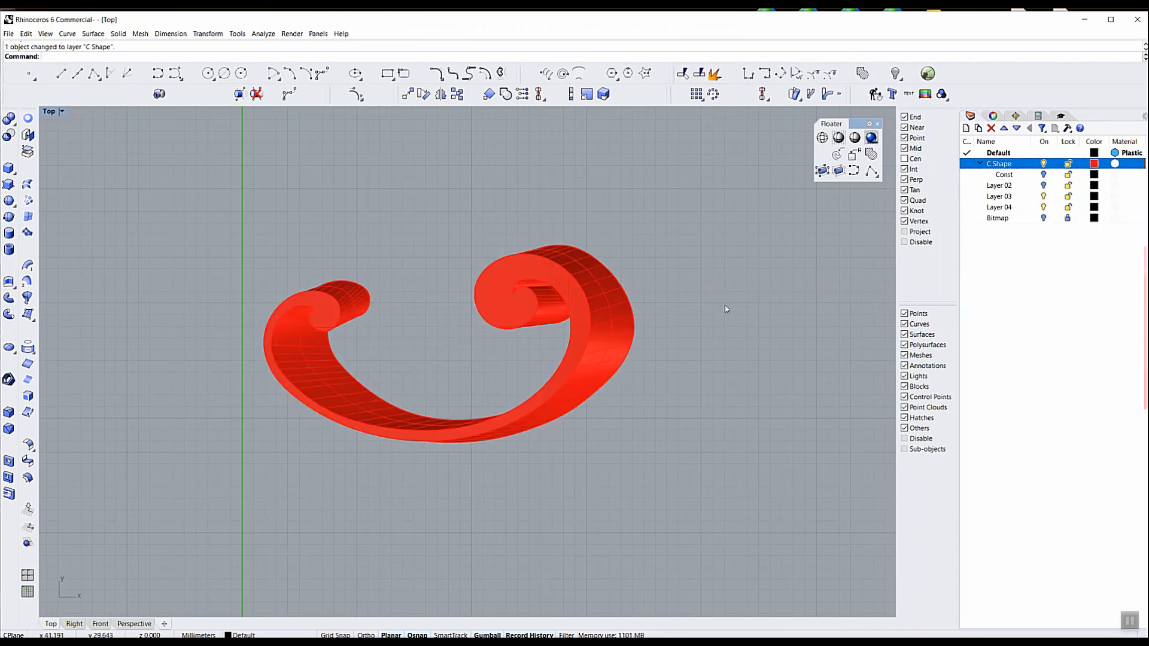
Set the C Shape layer's color to Black and match its properties to the Default layer
left_click(1094, 163)
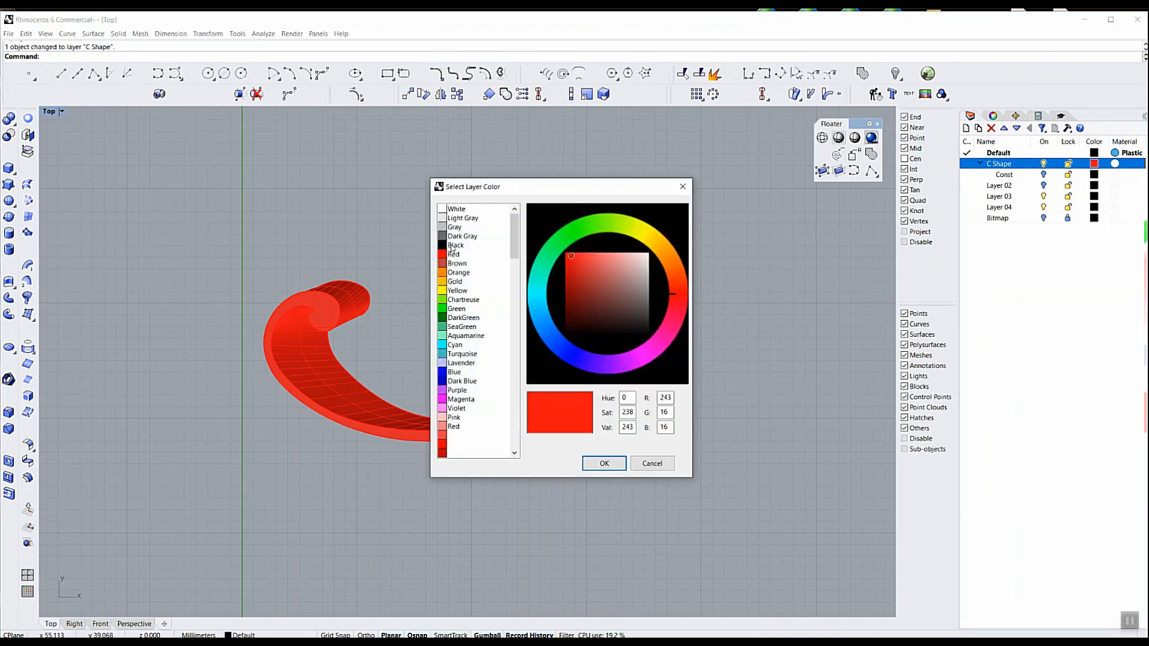
left_click(453, 246)
left_click(596, 462)
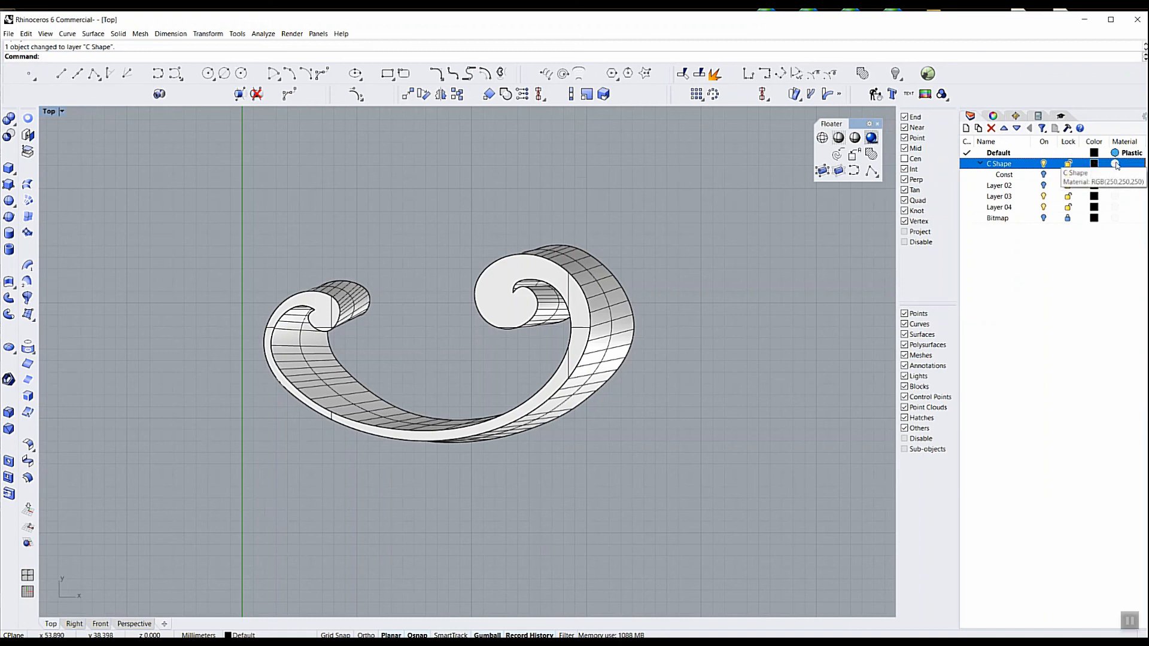
right_click(1116, 163)
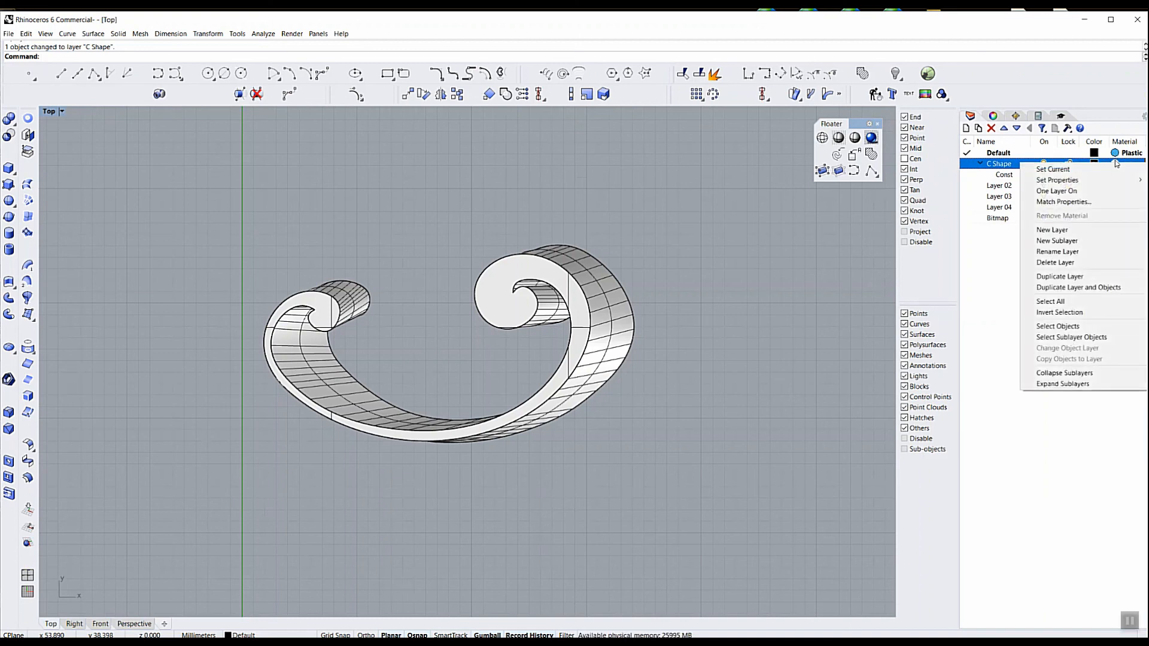
left_click(1074, 202)
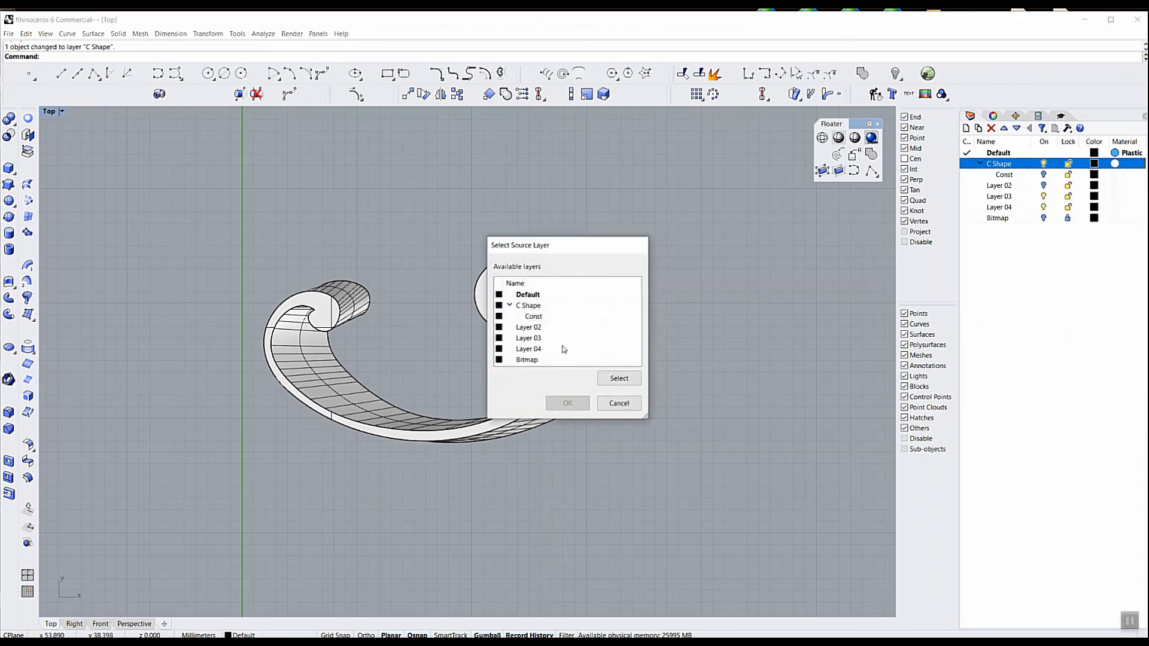
left_click(527, 298)
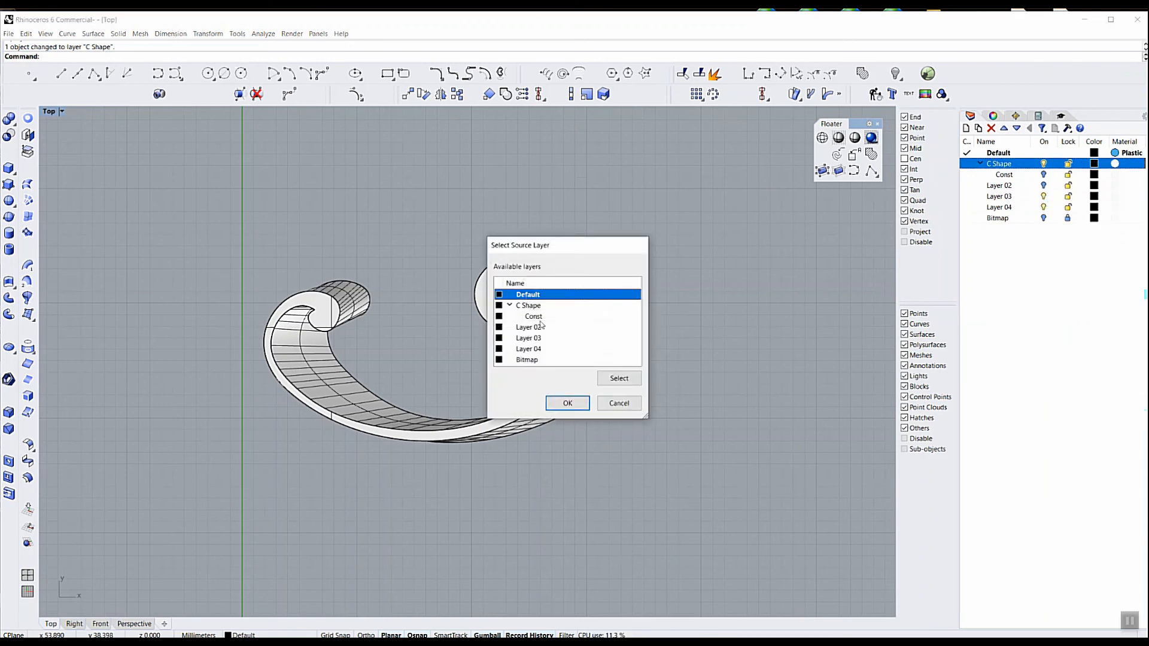
left_click(569, 404)
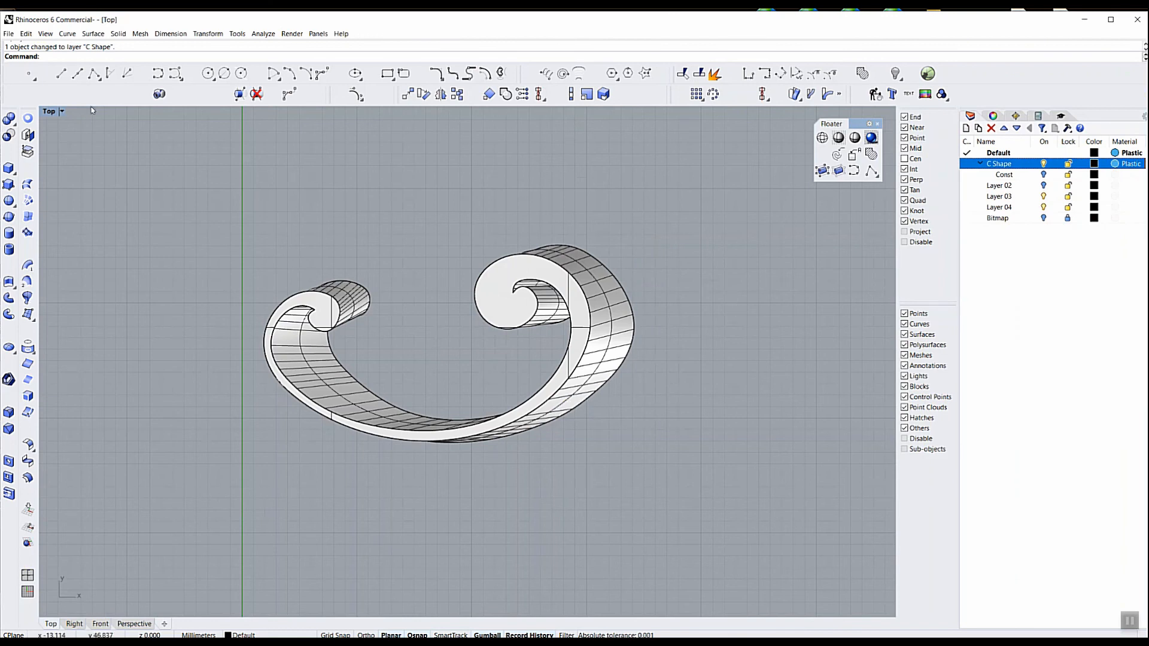
Preview the scroll ribbon in Rendered display mode in the Top view and return to Shaded mode
left_click(62, 112)
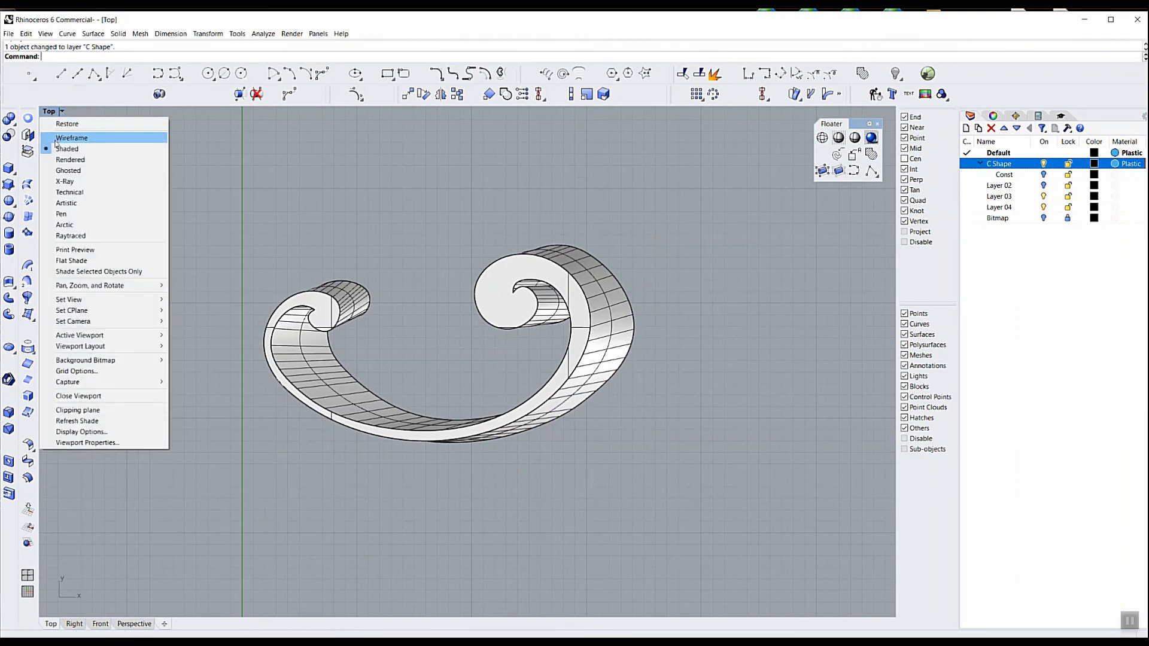
left_click(70, 160)
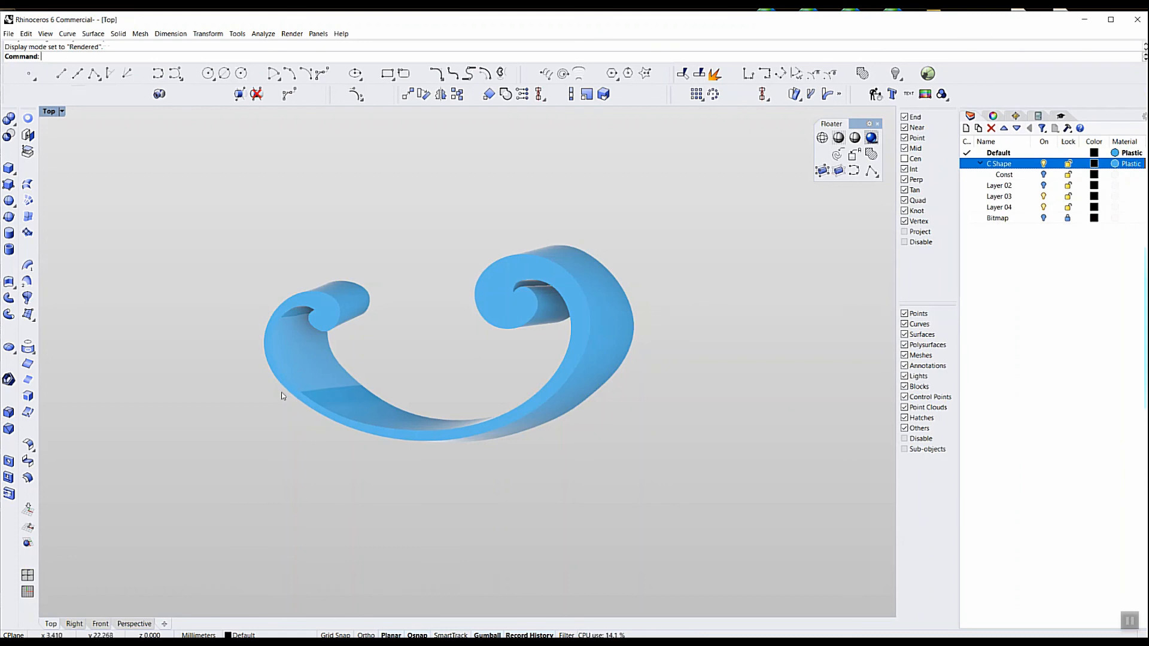
left_click(61, 113)
left_click(66, 148)
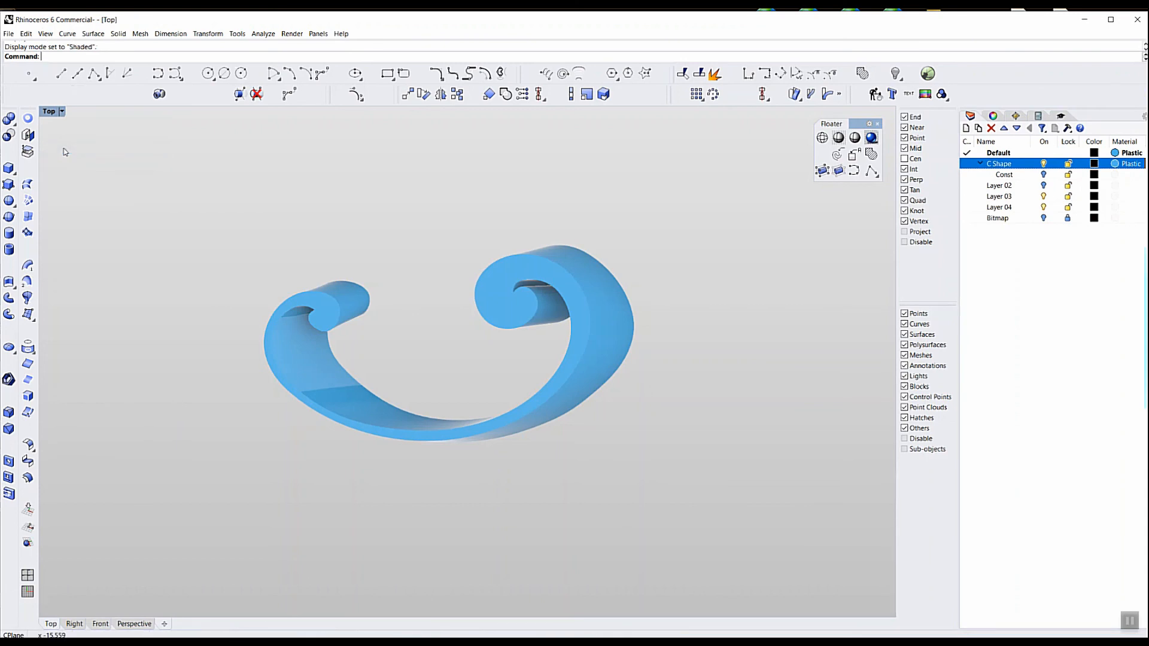